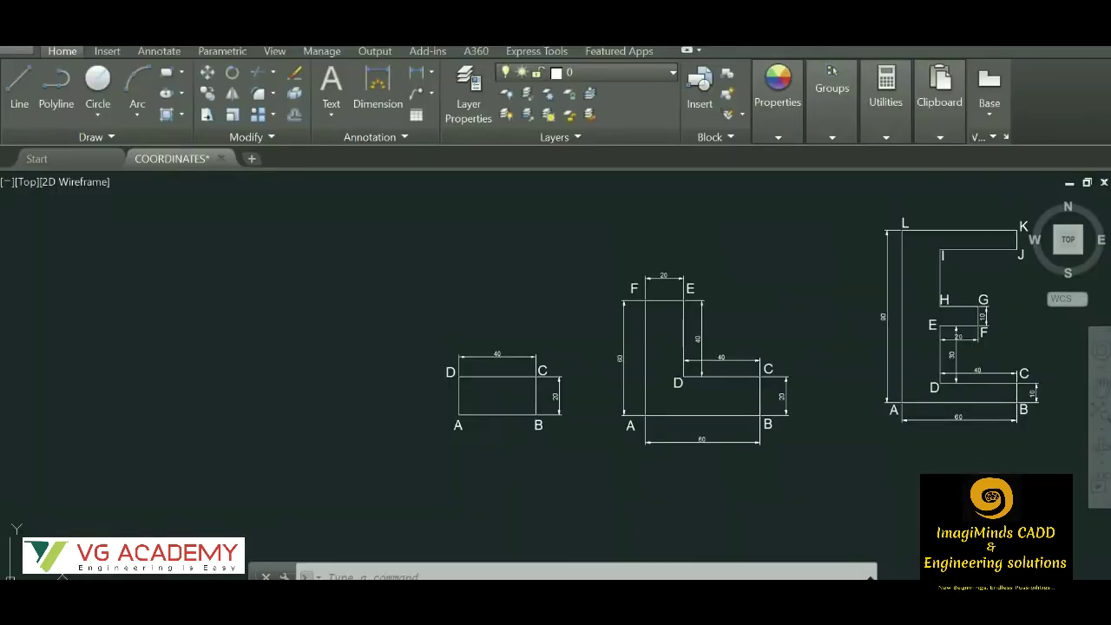
Start a line at a free point in the empty area below and left of the 40 by 20 reference rectangle.
{"action": "scroll", "coordinate": [551, 425], "scroll_direction": "up", "scroll_amount": 5}
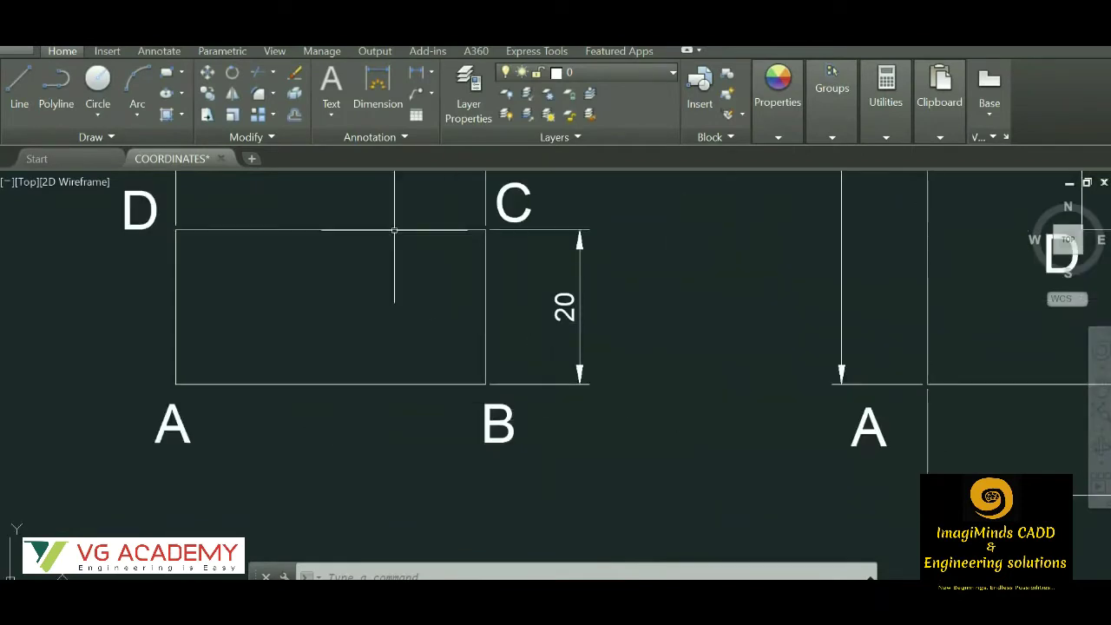
{"action": "scroll", "coordinate": [491, 333], "scroll_direction": "down", "scroll_amount": 4}
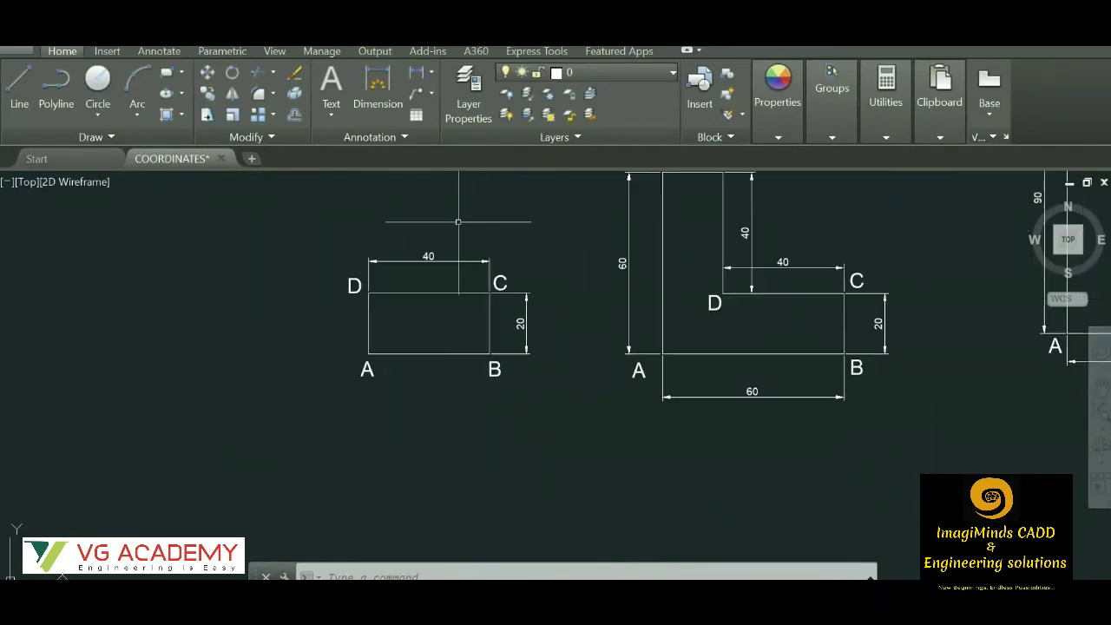
{"action": "scroll", "coordinate": [573, 252], "scroll_direction": "down", "scroll_amount": 2}
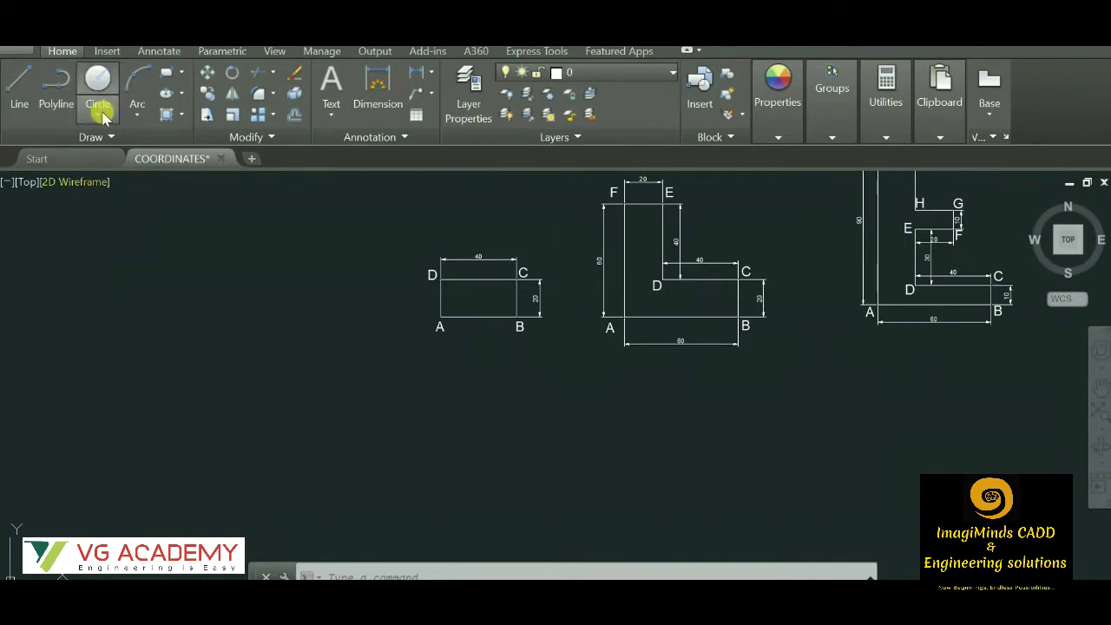
{"action": "left_click", "coordinate": [20, 102]}
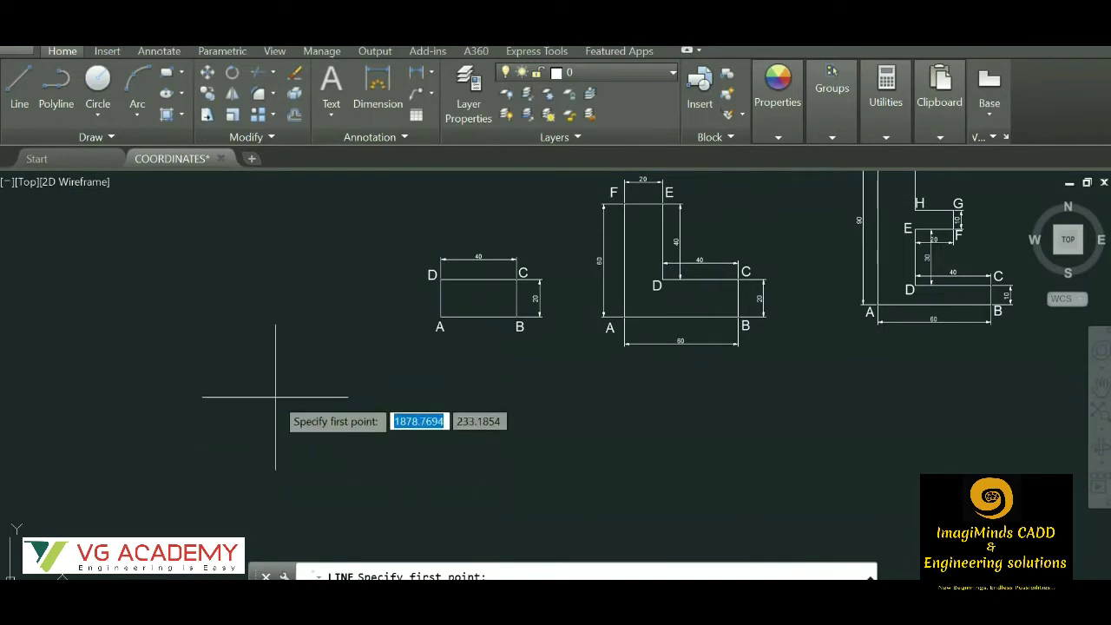
{"action": "left_click", "coordinate": [224, 420]}
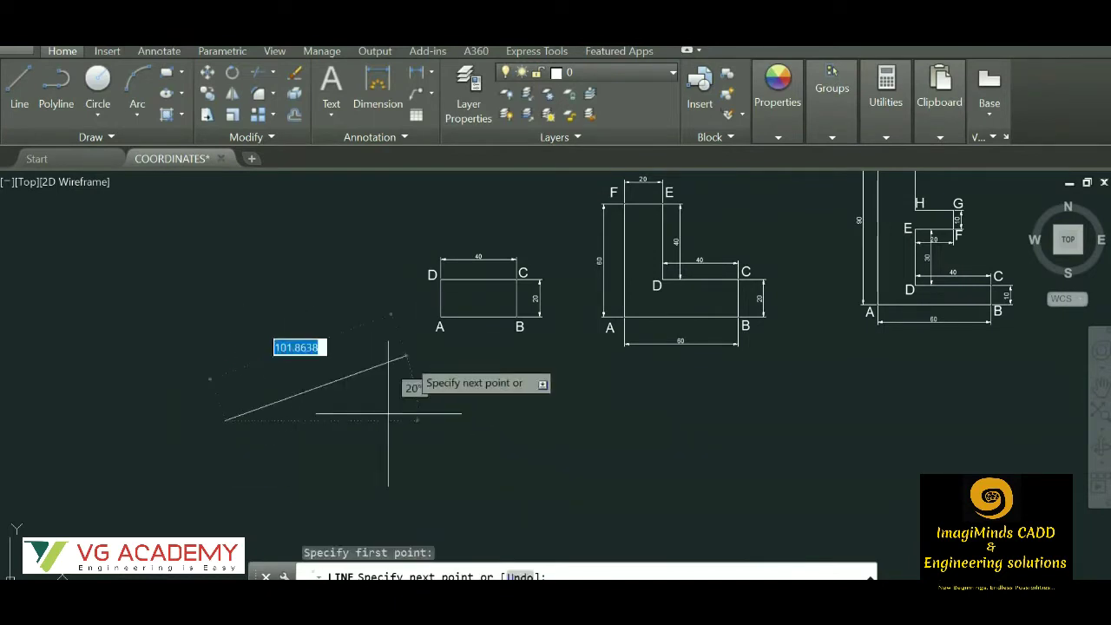
{"action": "scroll", "coordinate": [548, 325], "scroll_direction": "up", "scroll_amount": 4}
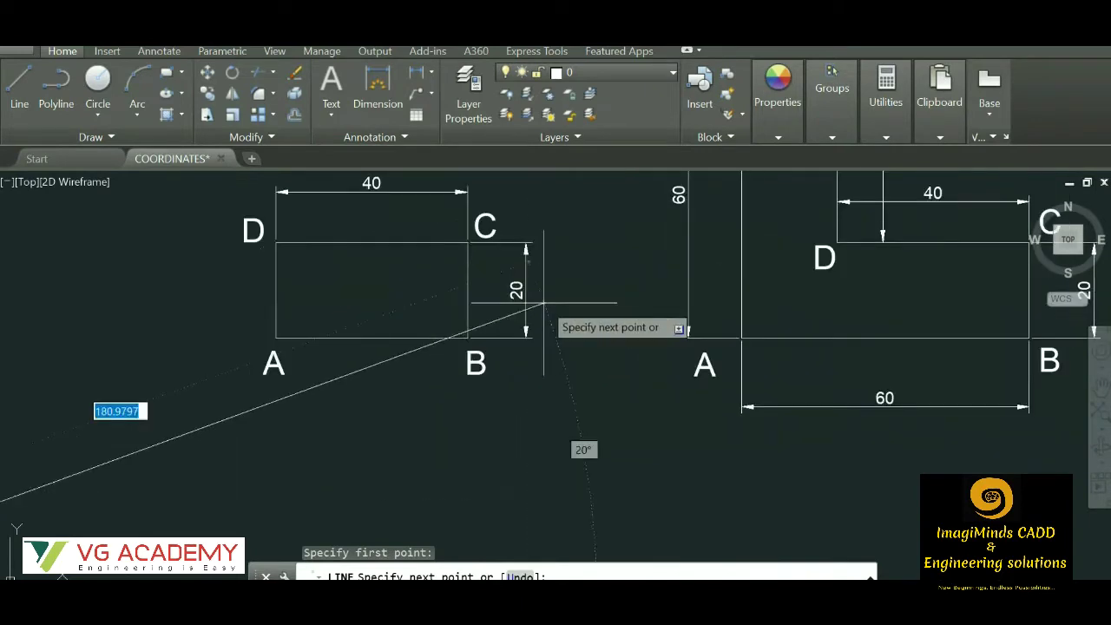
{"action": "scroll", "coordinate": [538, 300], "scroll_direction": "down", "scroll_amount": 5}
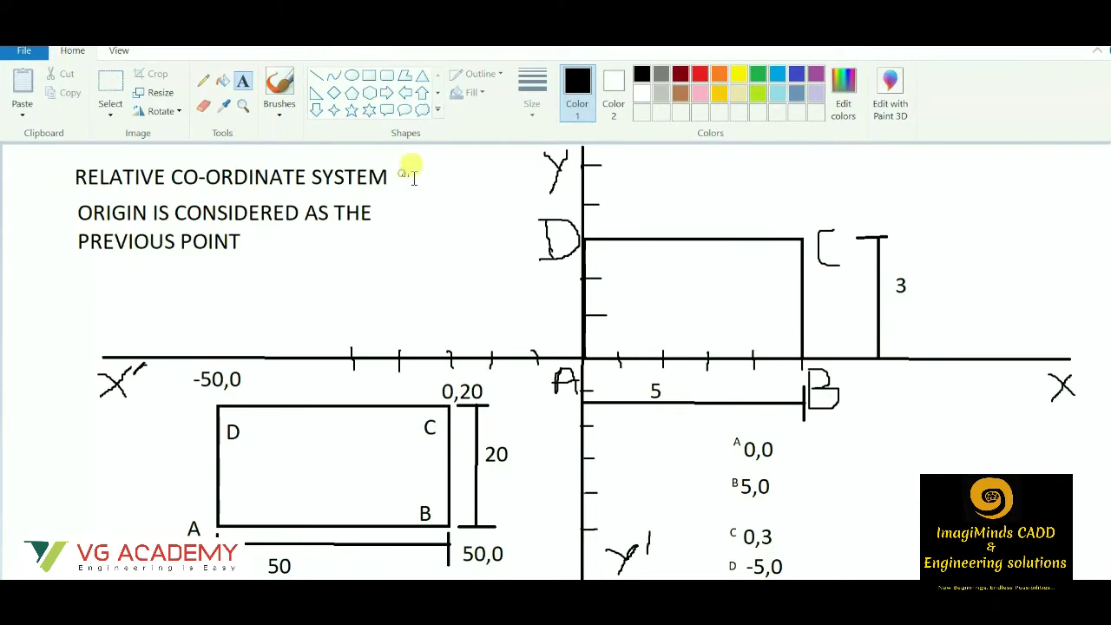
{"action": "left_click_drag", "start_coordinate": [480, 227], "coordinate": [482, 237]}
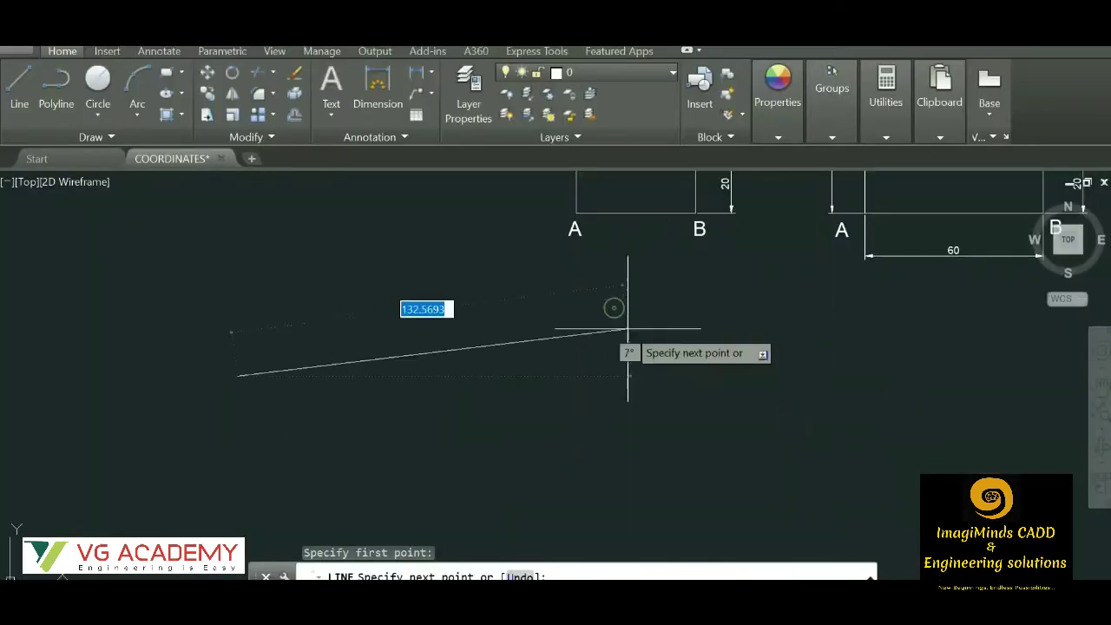
{"action": "scroll", "coordinate": [650, 295], "scroll_direction": "down", "scroll_amount": 3}
{"action": "scroll", "coordinate": [666, 245], "scroll_direction": "up", "scroll_amount": 3}
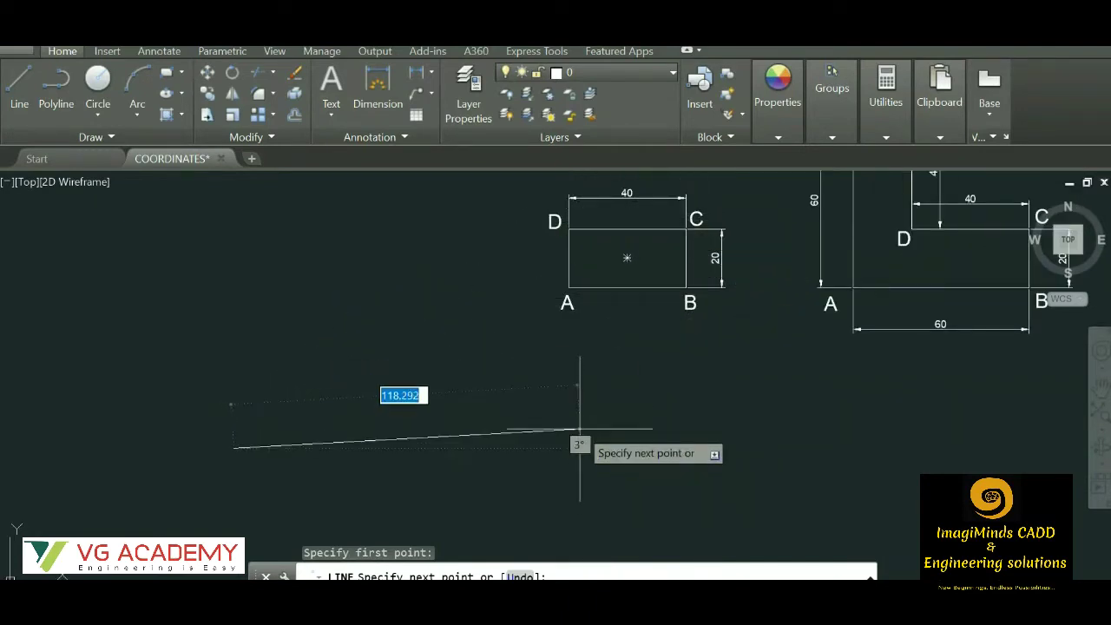
{"action": "key", "text": "F8"}
{"action": "type", "text": "40"}
{"action": "key", "text": "Tab"}
{"action": "type", "text": "0"}
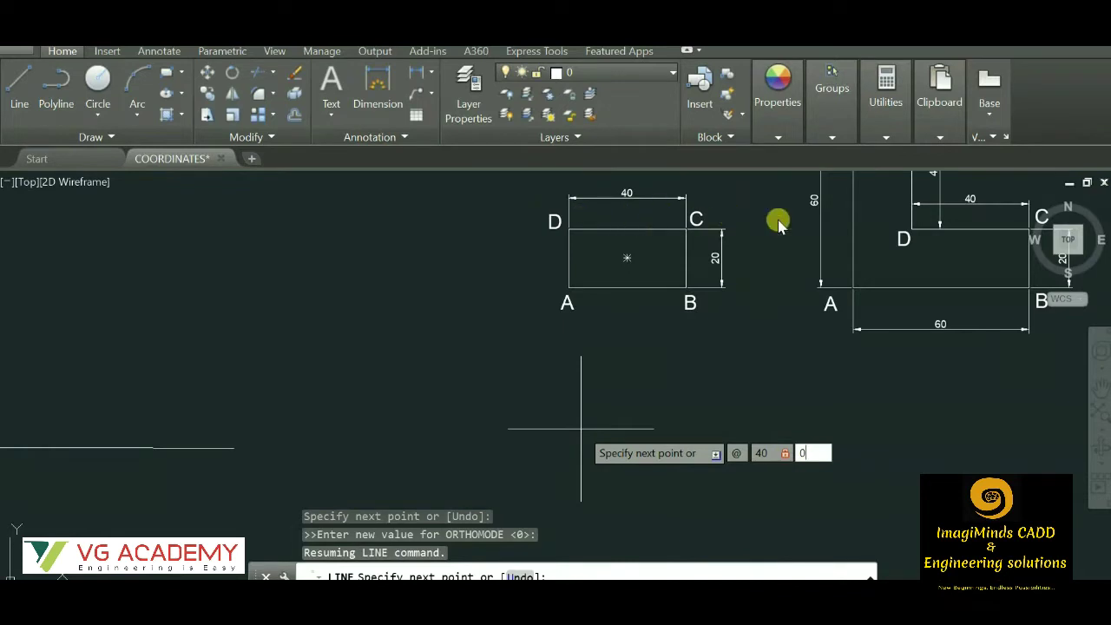
{"action": "key", "text": "Return"}
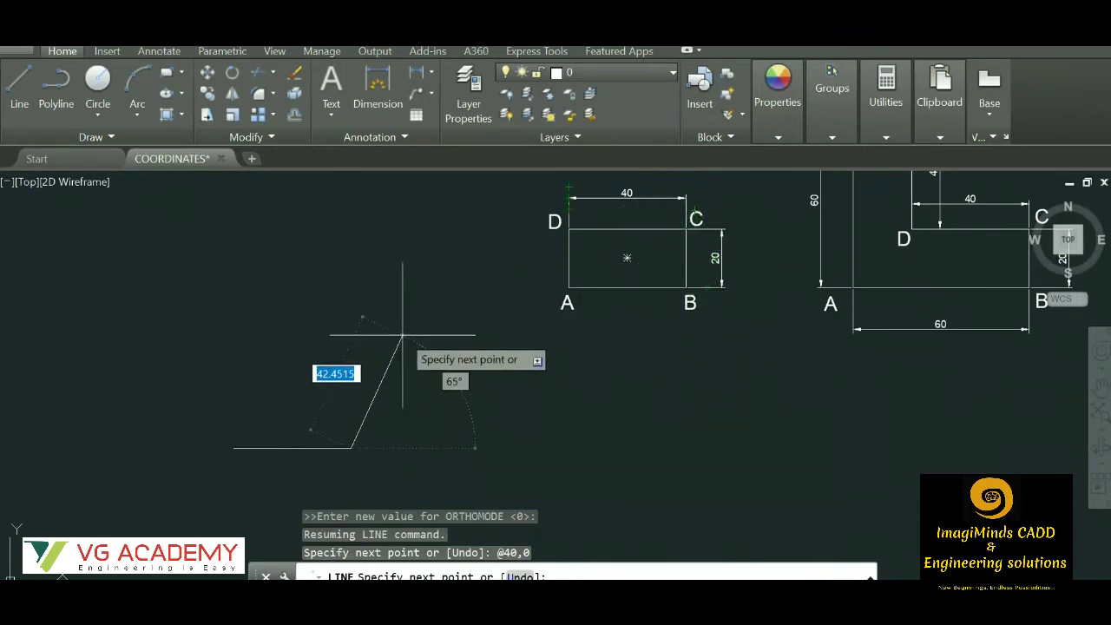
Continue the line upward for edge BC with the relative coordinate @0,20.
{"action": "type", "text": "@"}
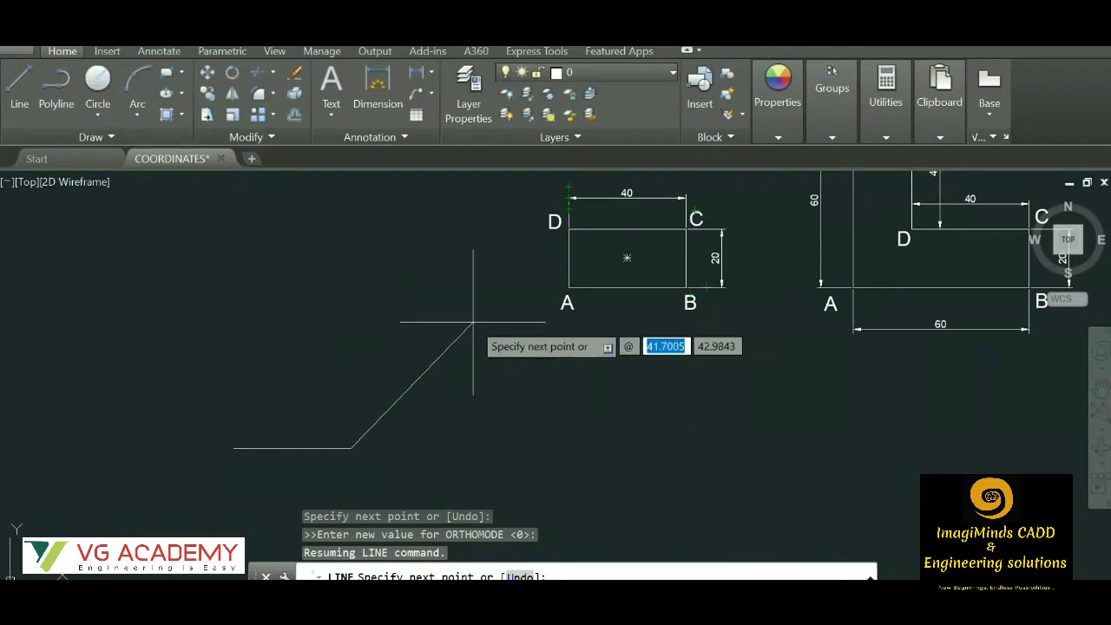
{"action": "type", "text": "0"}
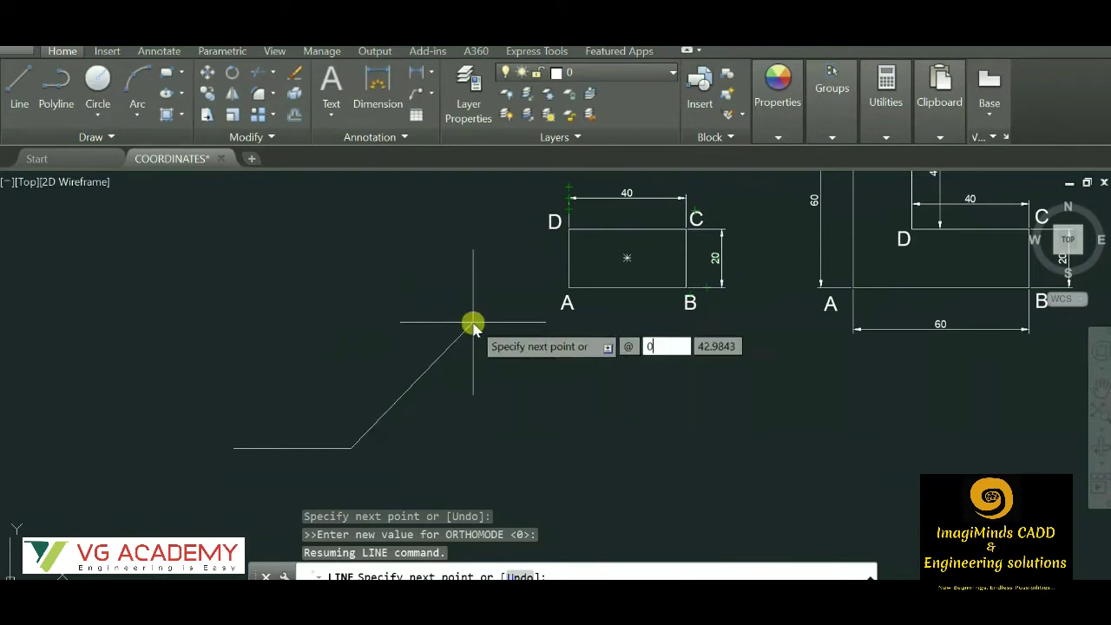
{"action": "key", "text": "Tab"}
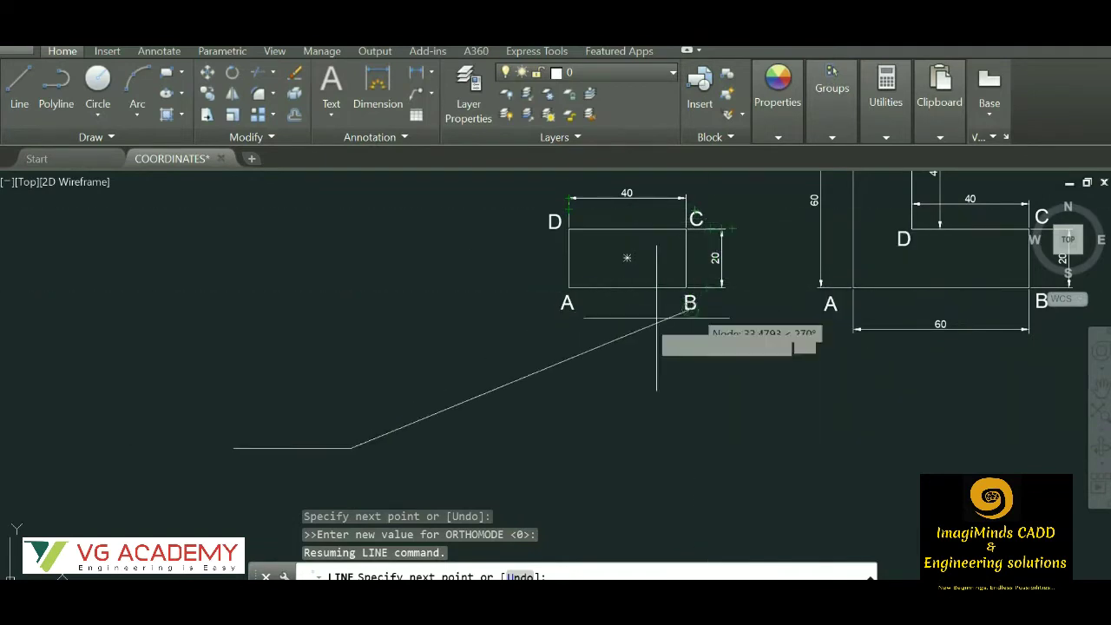
{"action": "type", "text": "20"}
{"action": "key", "text": "Return"}
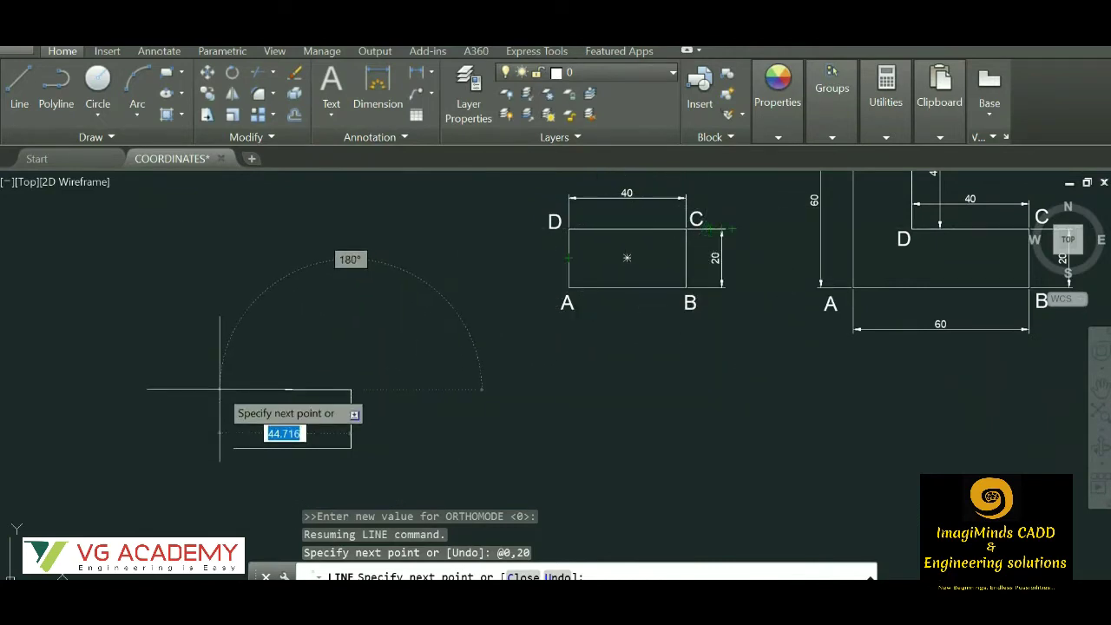
Draw the rectangle's top edge CD with the relative coordinate @-40,0.
{"action": "type", "text": "@"}
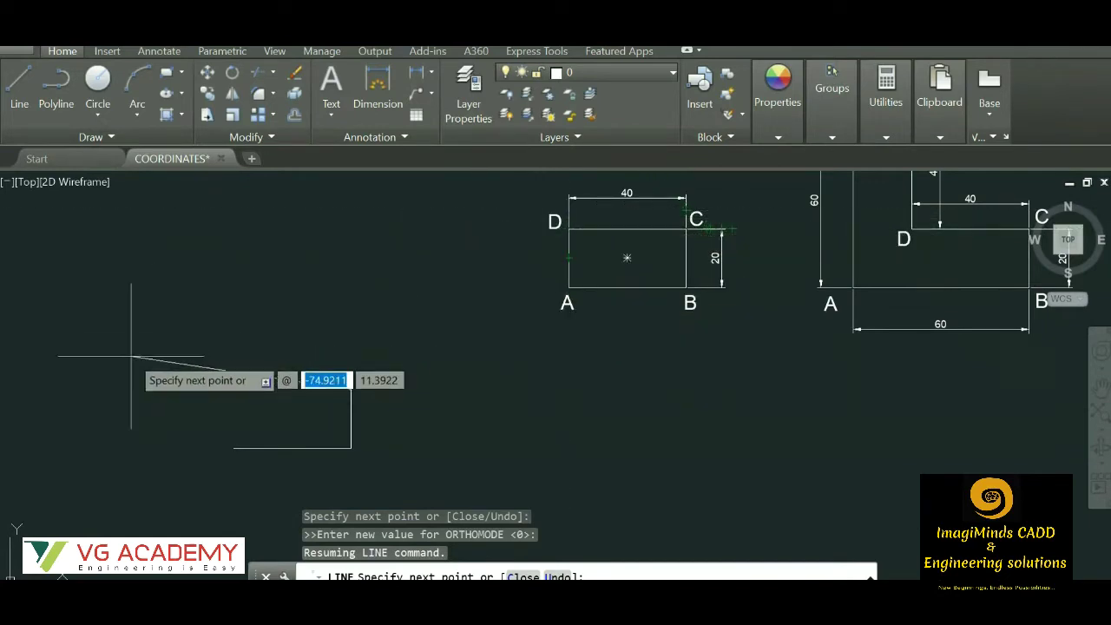
{"action": "type", "text": "-40"}
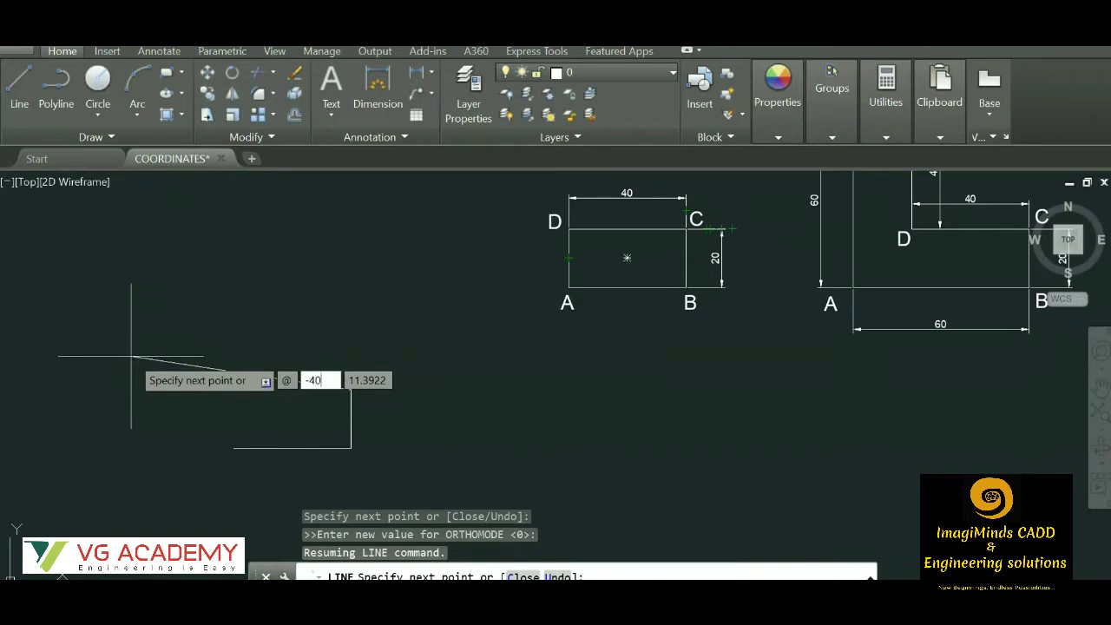
{"action": "key", "text": "Tab"}
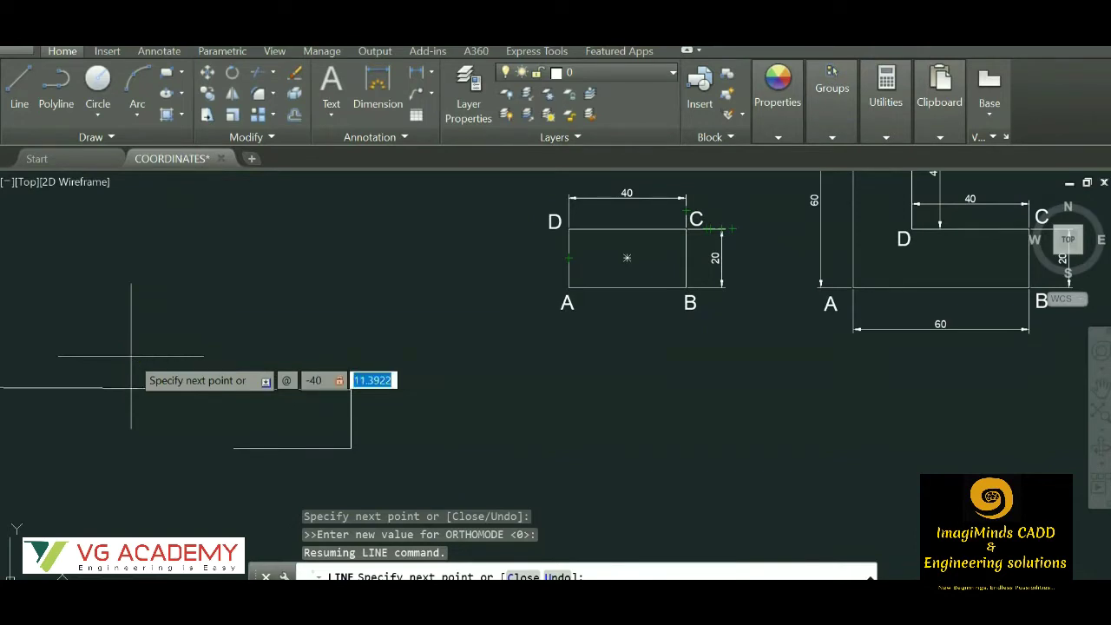
{"action": "type", "text": "0"}
{"action": "key", "text": "Return"}
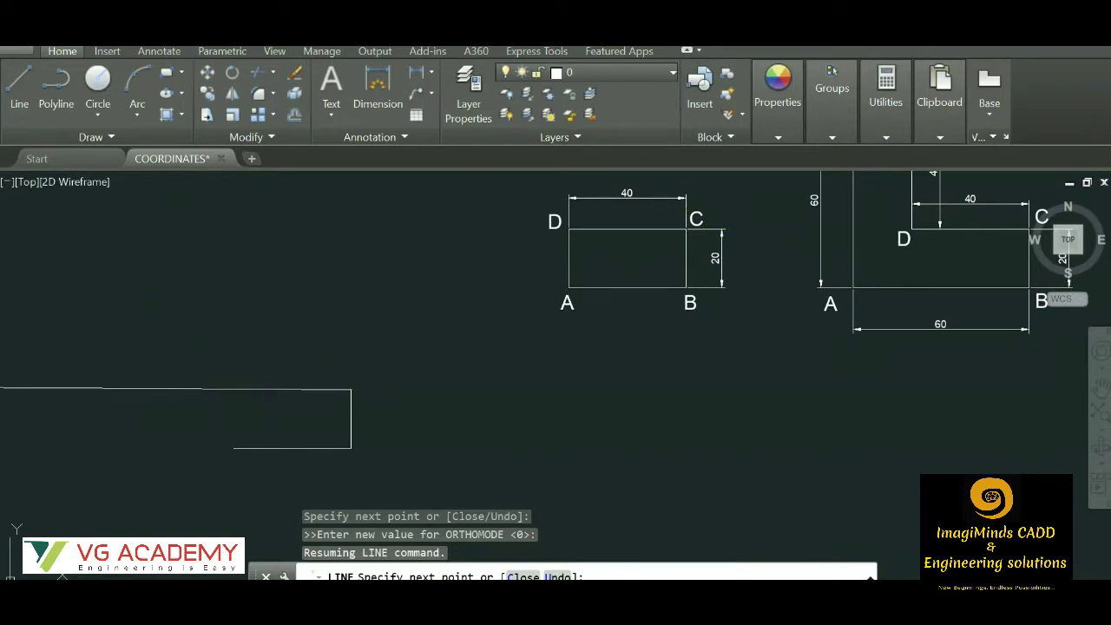
Close the rectangle with edge DA using the relative coordinate @0,-20 and end the line.
{"action": "scroll", "coordinate": [229, 476], "scroll_direction": "up", "scroll_amount": 6}
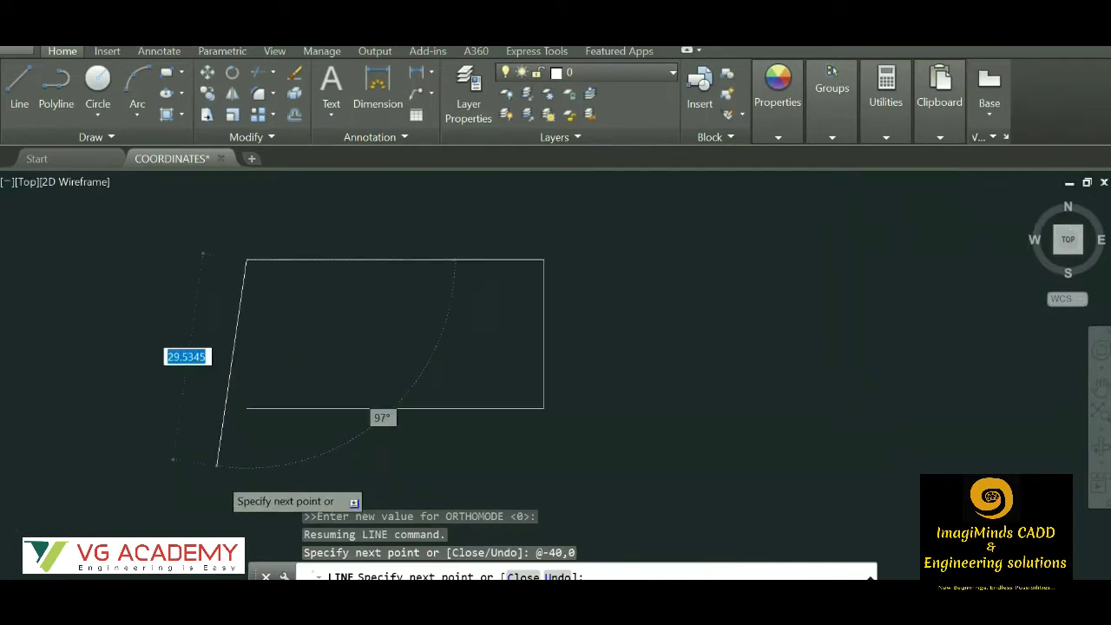
{"action": "scroll", "coordinate": [263, 382], "scroll_direction": "down", "scroll_amount": 6}
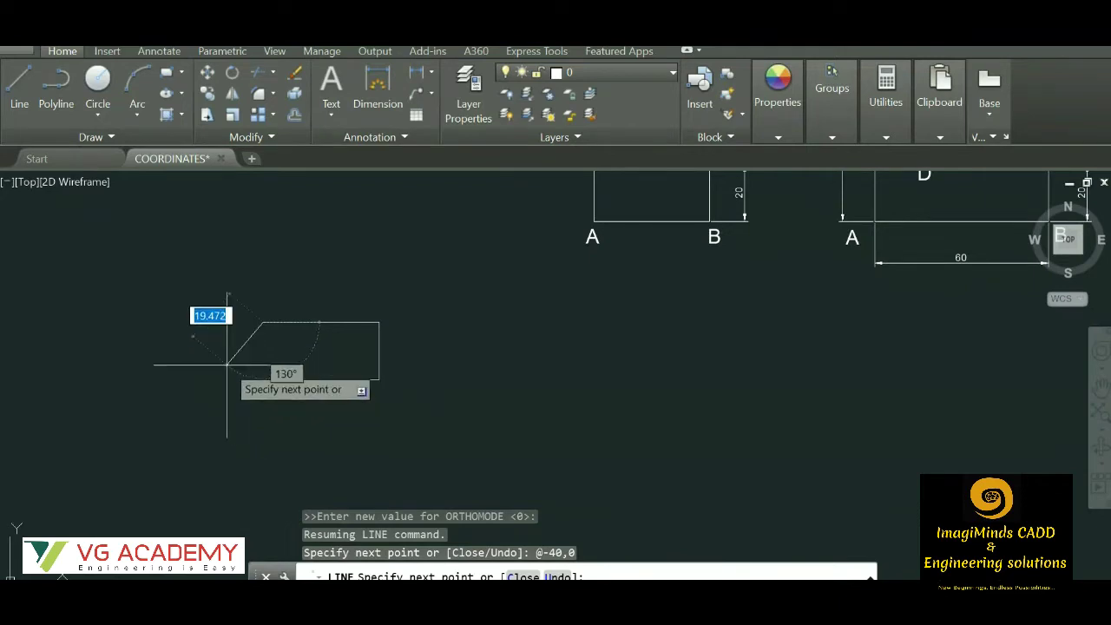
{"action": "type", "text": "@"}
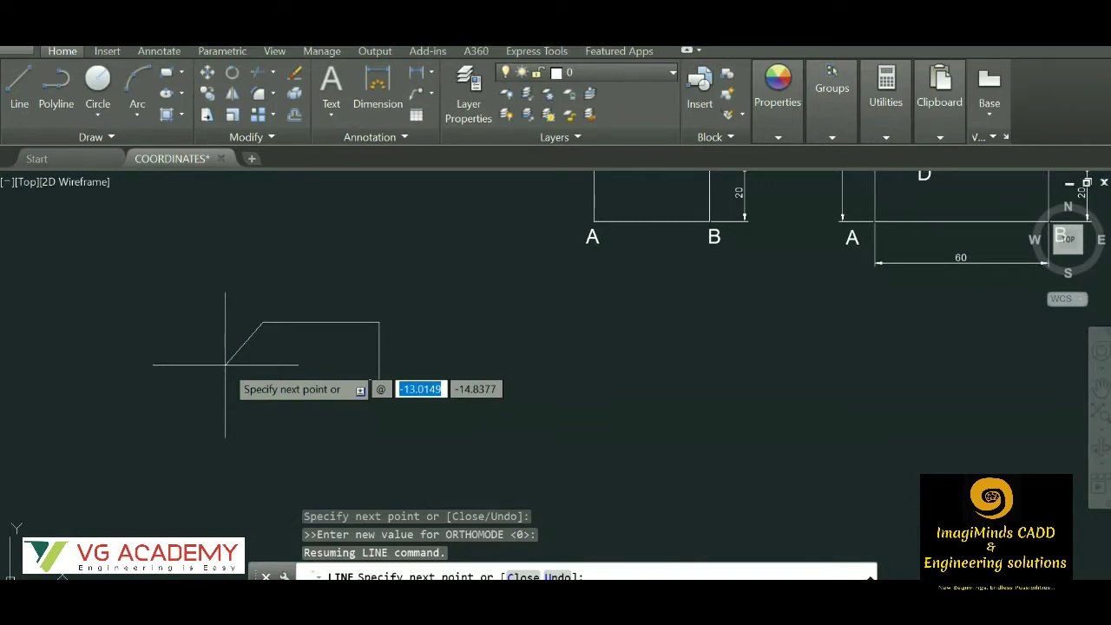
{"action": "type", "text": "0"}
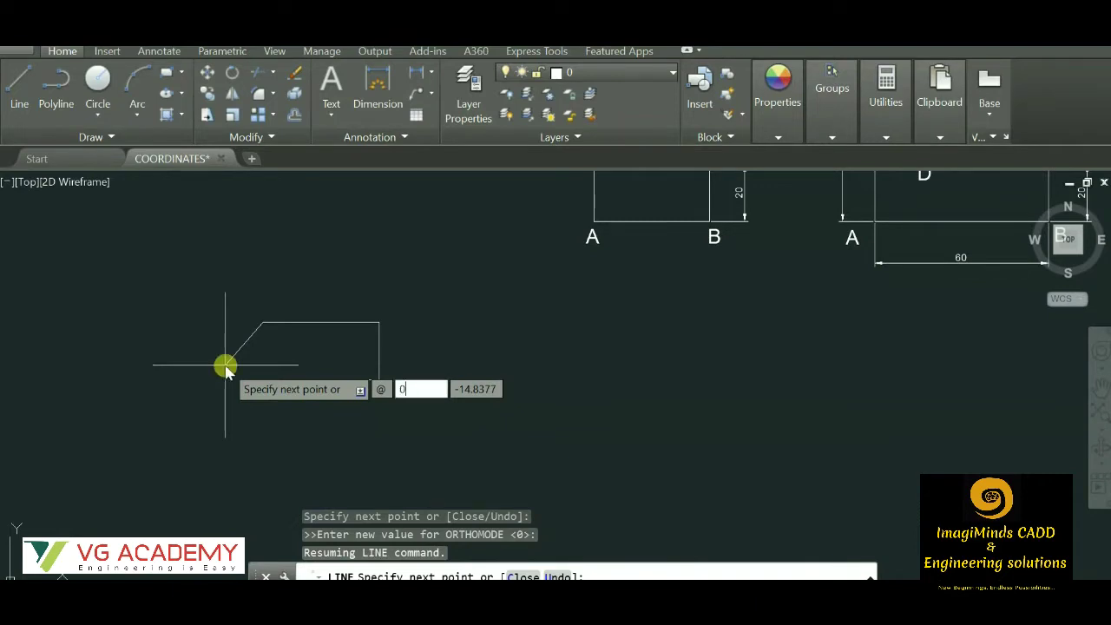
{"action": "key", "text": "Tab"}
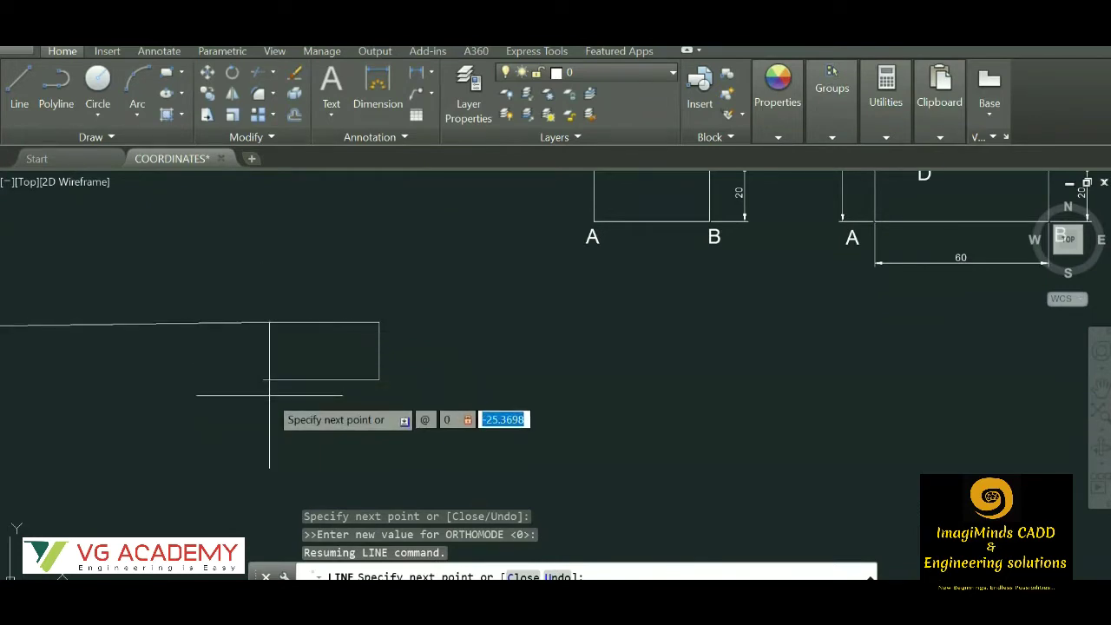
{"action": "type", "text": "-"}
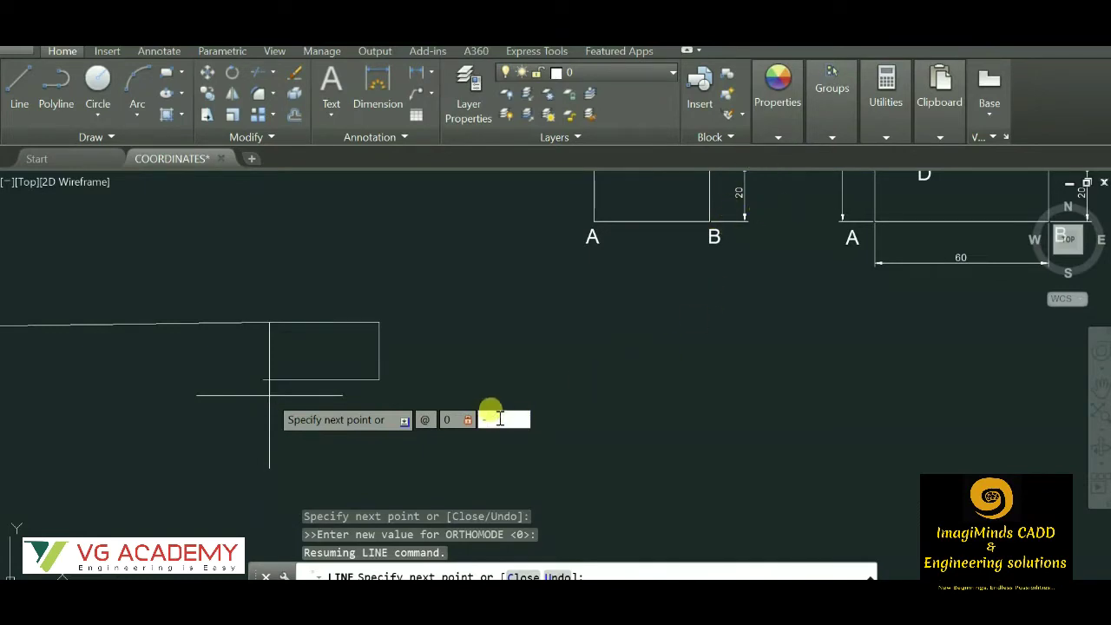
{"action": "type", "text": "20"}
{"action": "key", "text": "Return"}
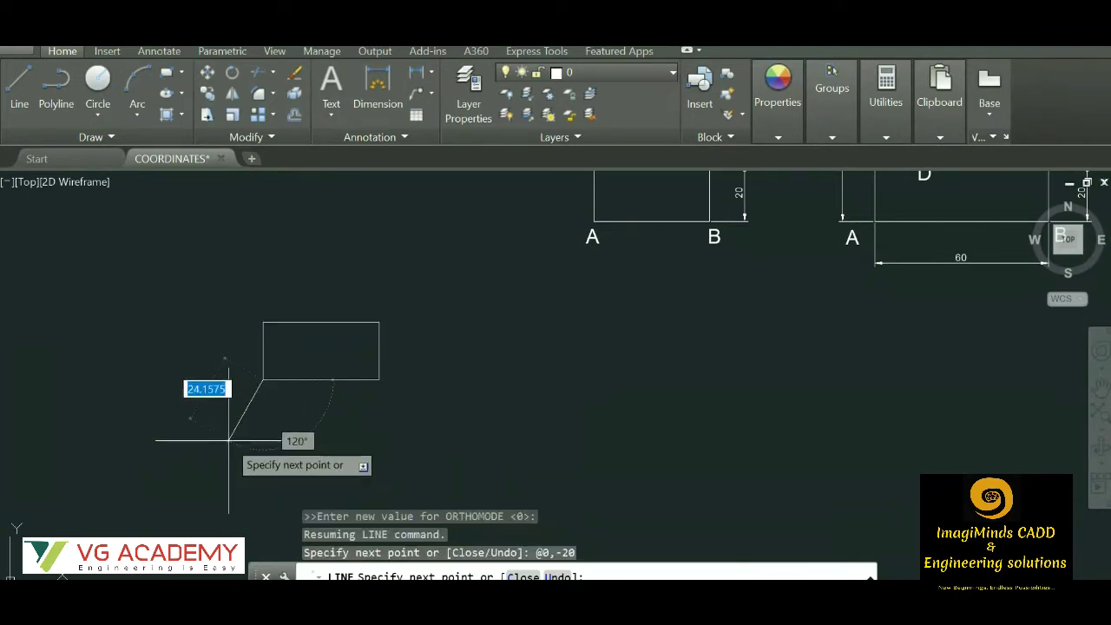
{"action": "key", "text": "Escape"}
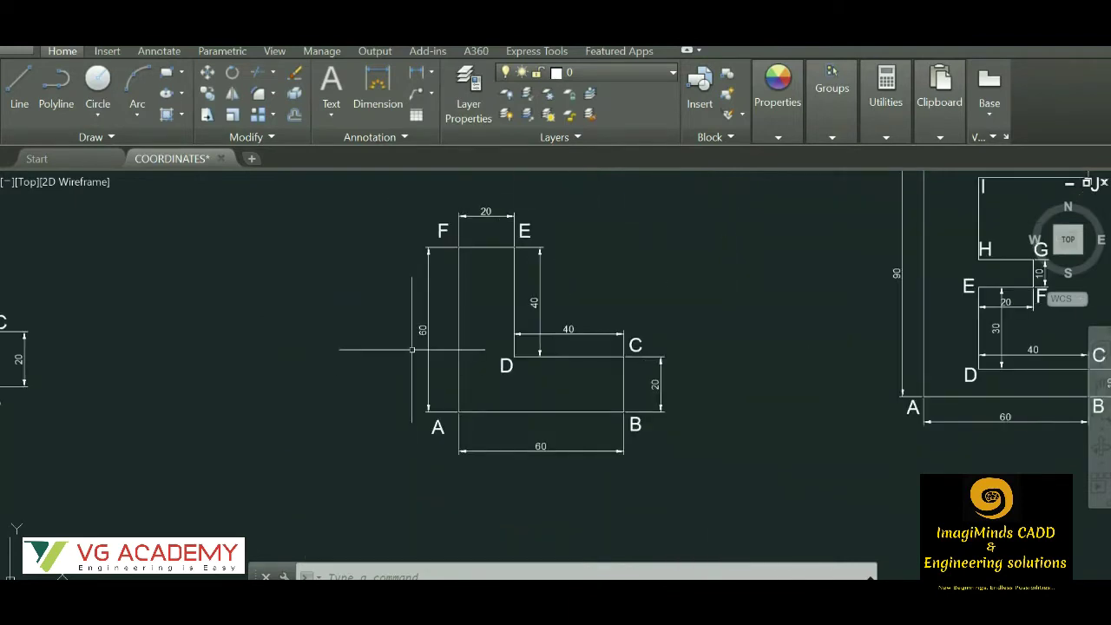
{"action": "scroll", "coordinate": [701, 261], "scroll_direction": "down", "scroll_amount": 2}
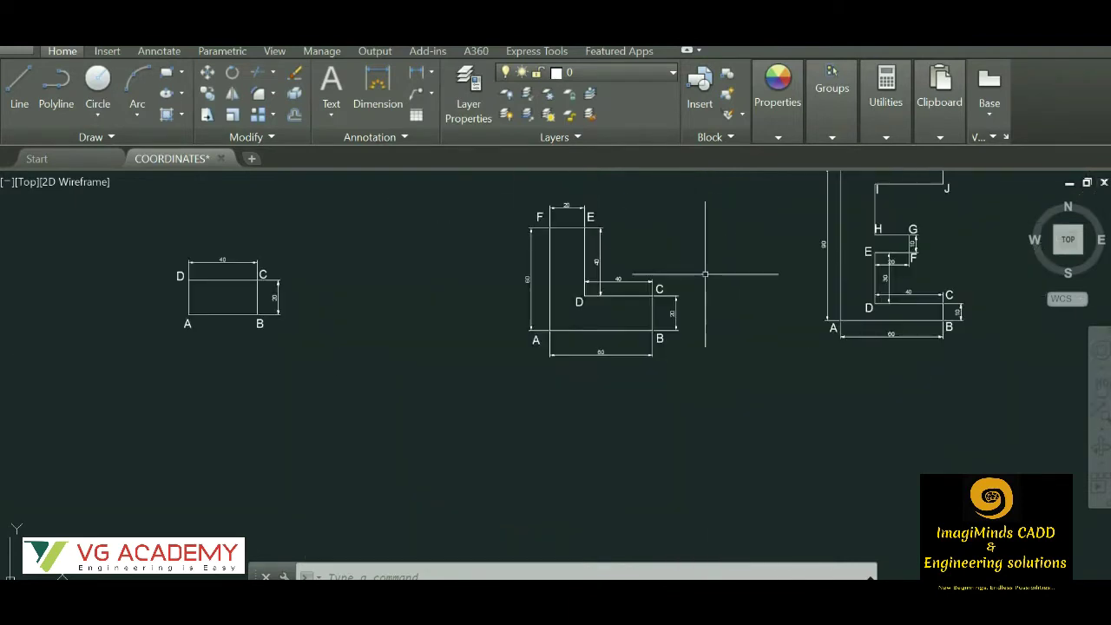
{"action": "left_click", "coordinate": [17, 96]}
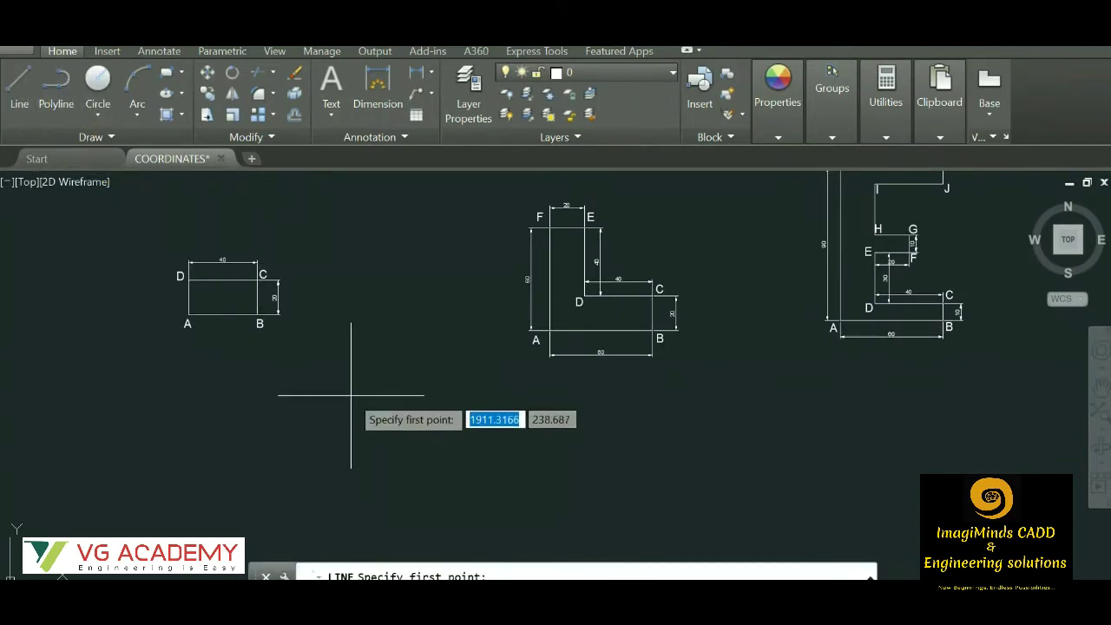
{"action": "key", "text": "Escape"}
{"action": "key", "text": "Escape"}
{"action": "key", "text": "Escape"}
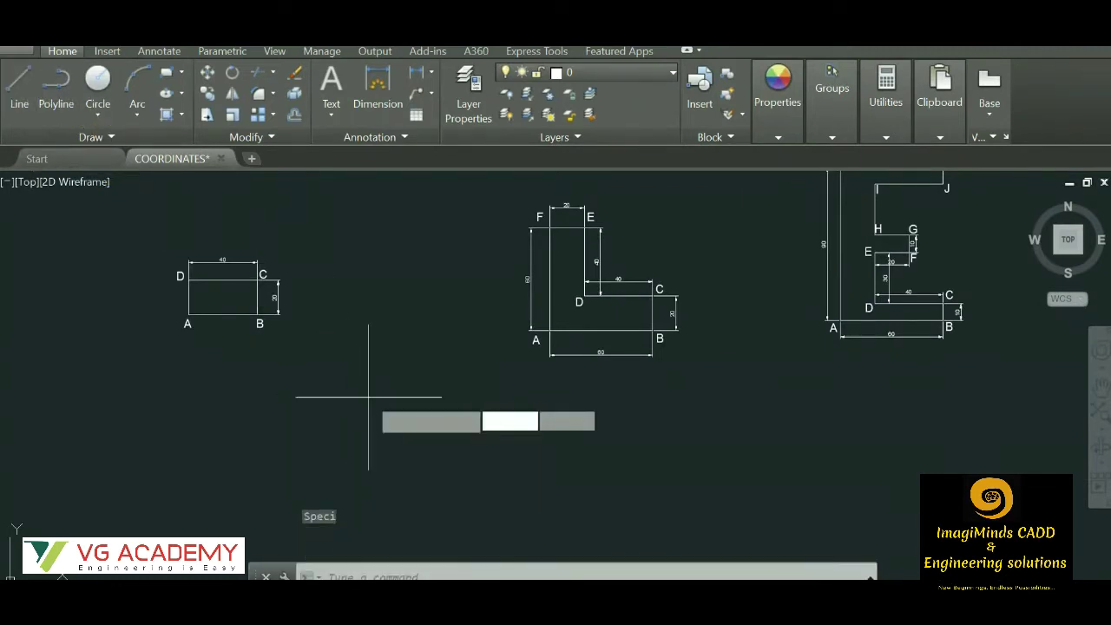
Begin a new line for the L-shaped figure, placing start point A in the empty area below the reference L.
{"action": "key", "text": "Return"}
{"action": "scroll", "coordinate": [583, 323], "scroll_direction": "down", "scroll_amount": 2}
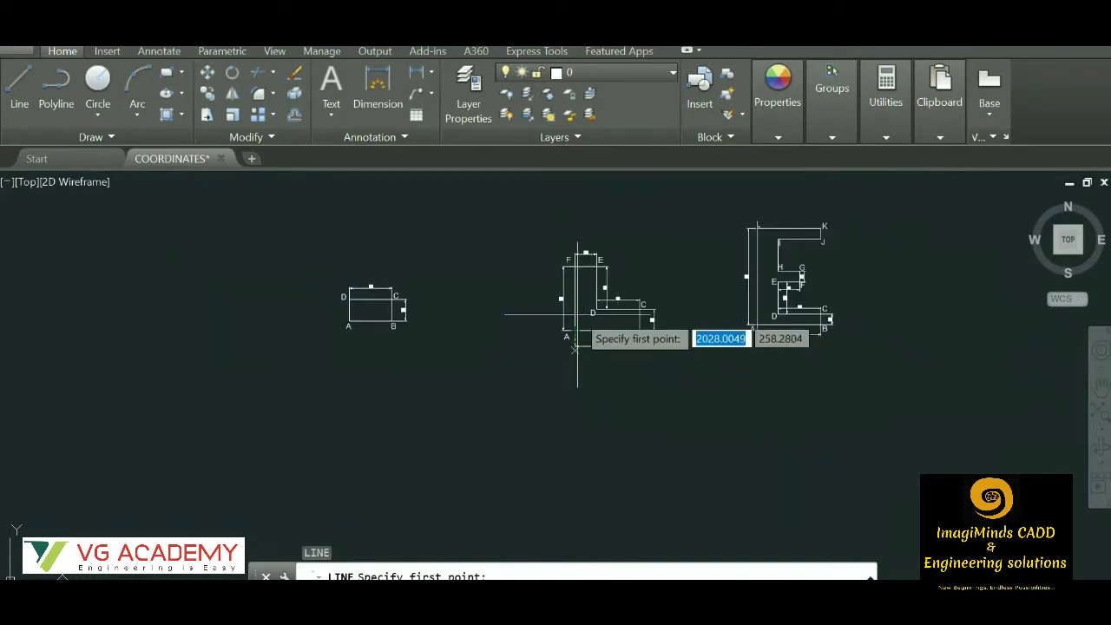
{"action": "left_click", "coordinate": [509, 480]}
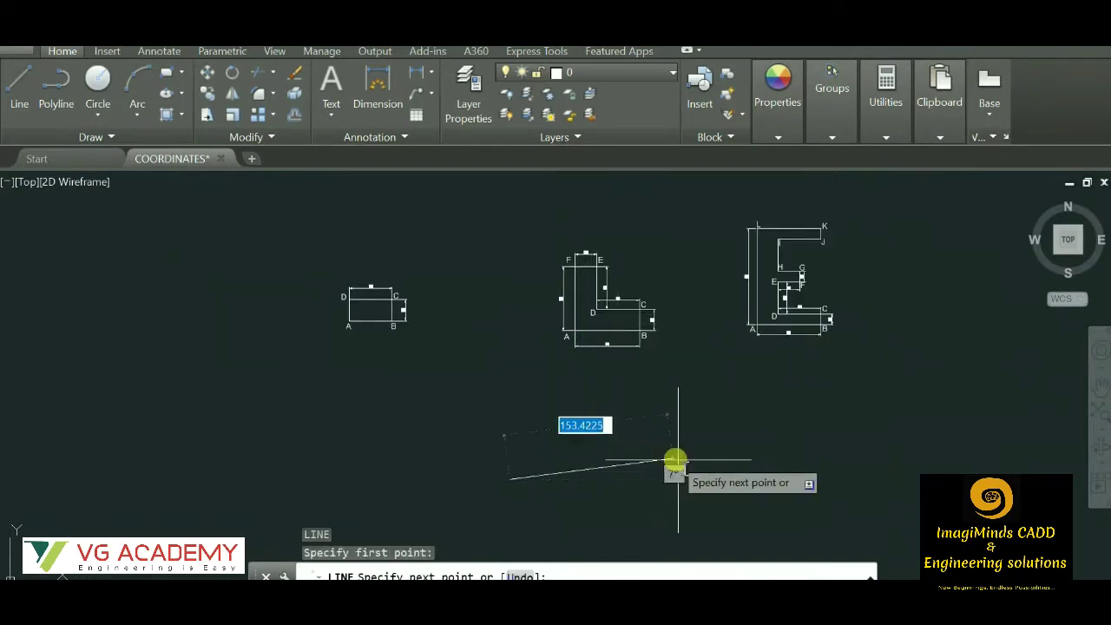
{"action": "scroll", "coordinate": [640, 462], "scroll_direction": "up", "scroll_amount": 3}
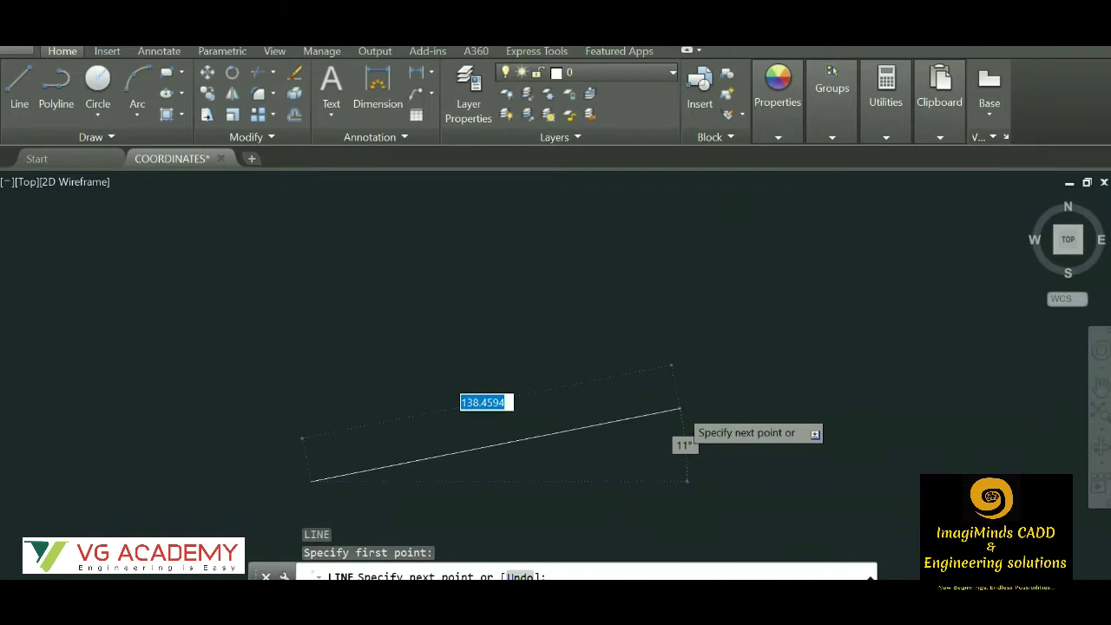
{"action": "scroll", "coordinate": [681, 412], "scroll_direction": "down", "scroll_amount": 4}
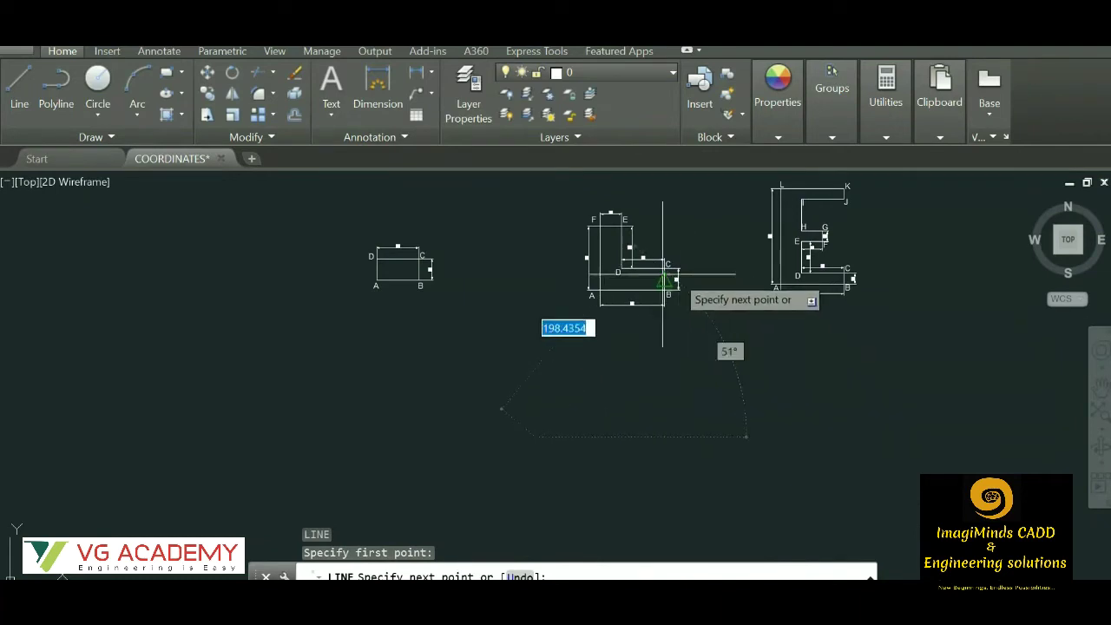
{"action": "scroll", "coordinate": [676, 305], "scroll_direction": "up", "scroll_amount": 3}
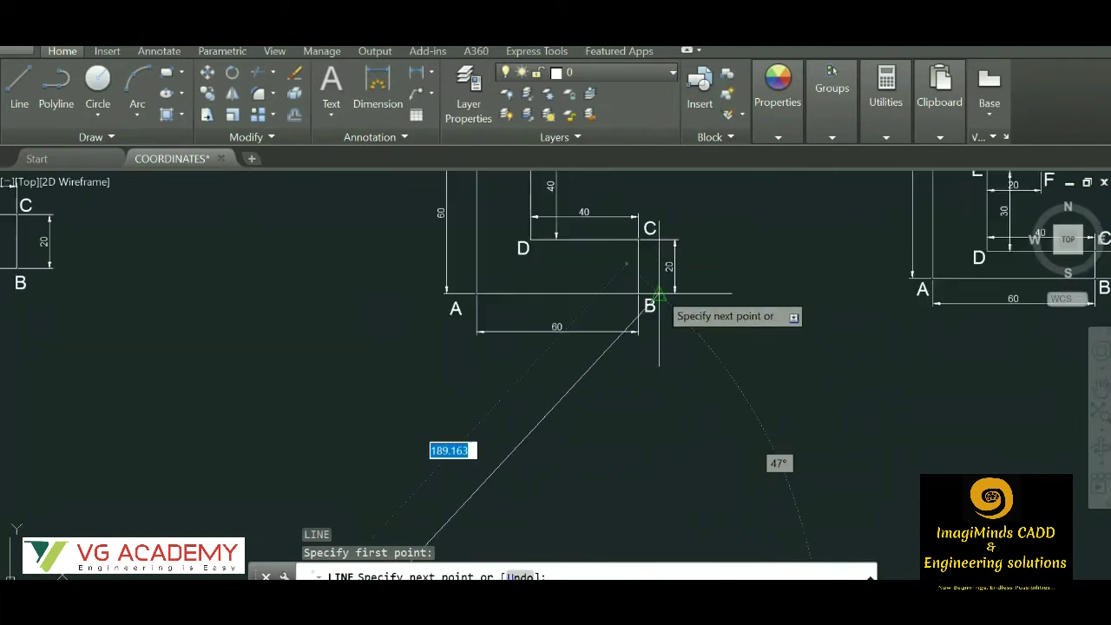
{"action": "scroll", "coordinate": [668, 303], "scroll_direction": "down", "scroll_amount": 3}
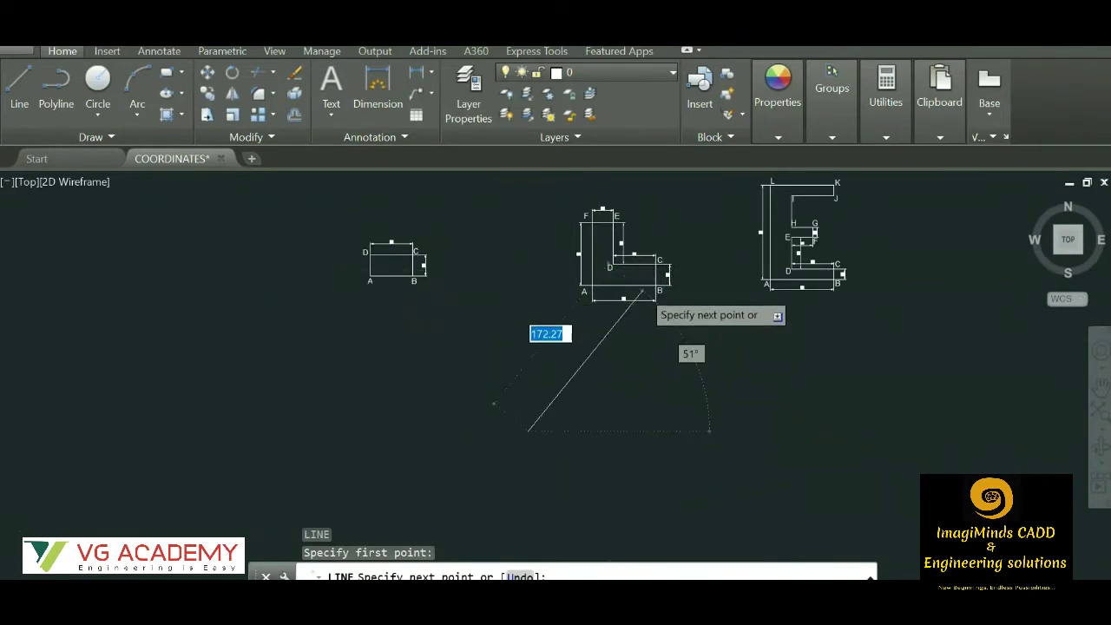
{"action": "scroll", "coordinate": [646, 291], "scroll_direction": "up", "scroll_amount": 4}
{"action": "scroll", "coordinate": [686, 316], "scroll_direction": "down", "scroll_amount": 5}
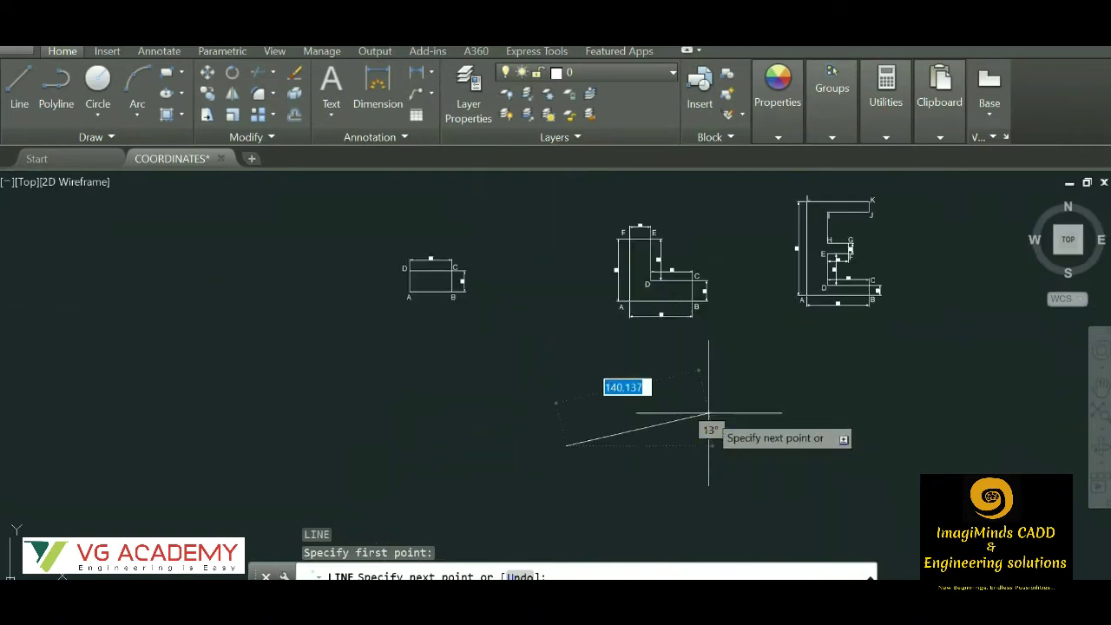
{"action": "key", "text": "F8"}
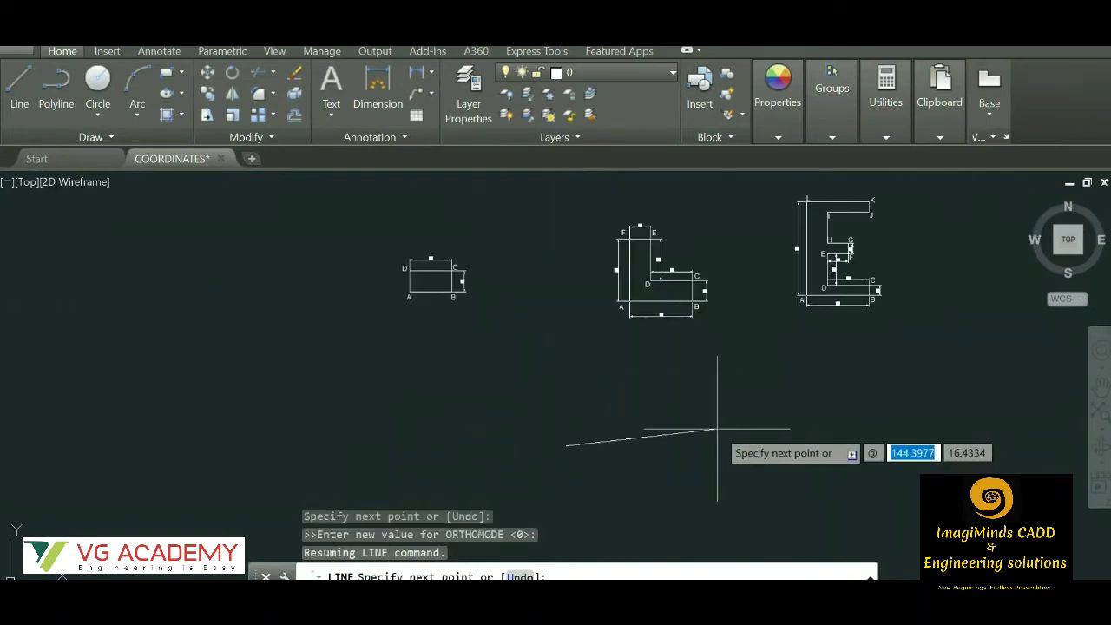
{"action": "type", "text": "60"}
{"action": "key", "text": "Tab"}
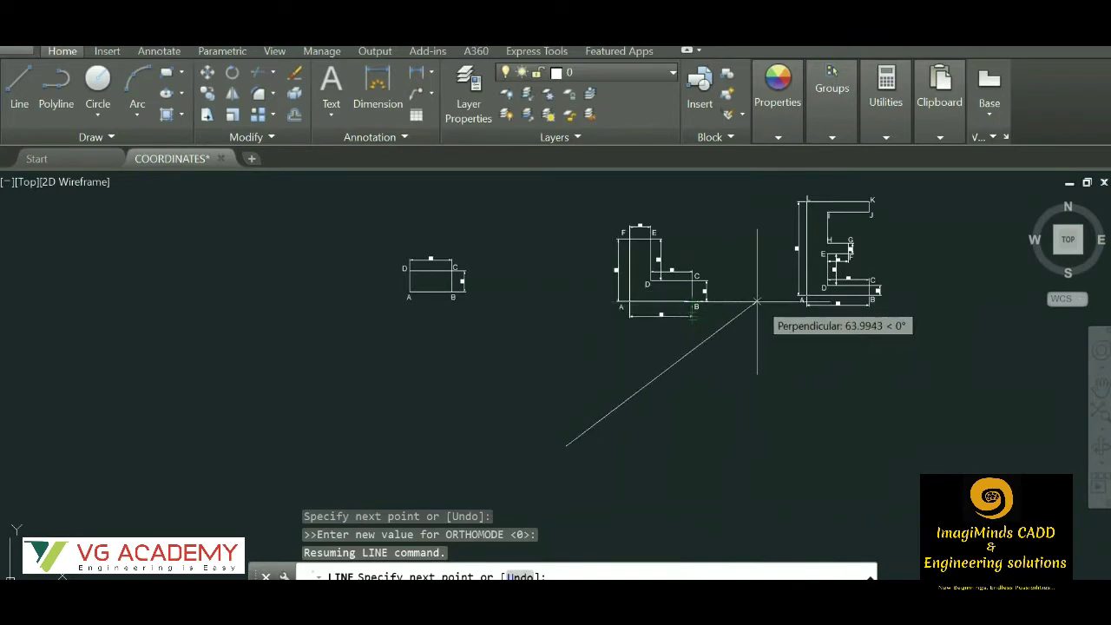
{"action": "type", "text": "@60"}
{"action": "key", "text": "Tab"}
{"action": "type", "text": "0"}
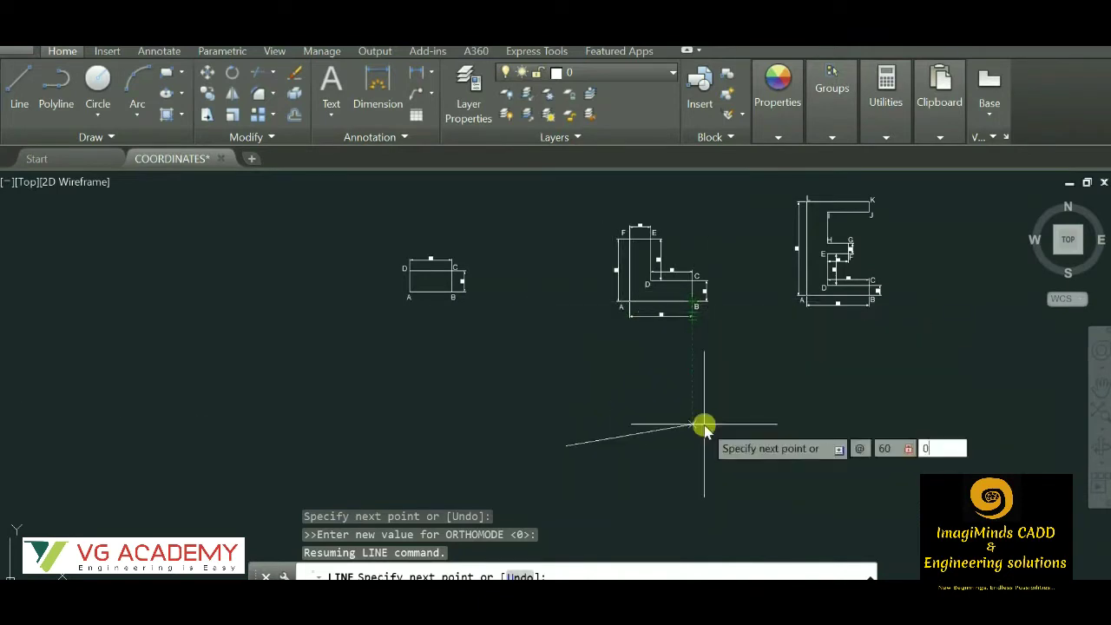
{"action": "key", "text": "Return"}
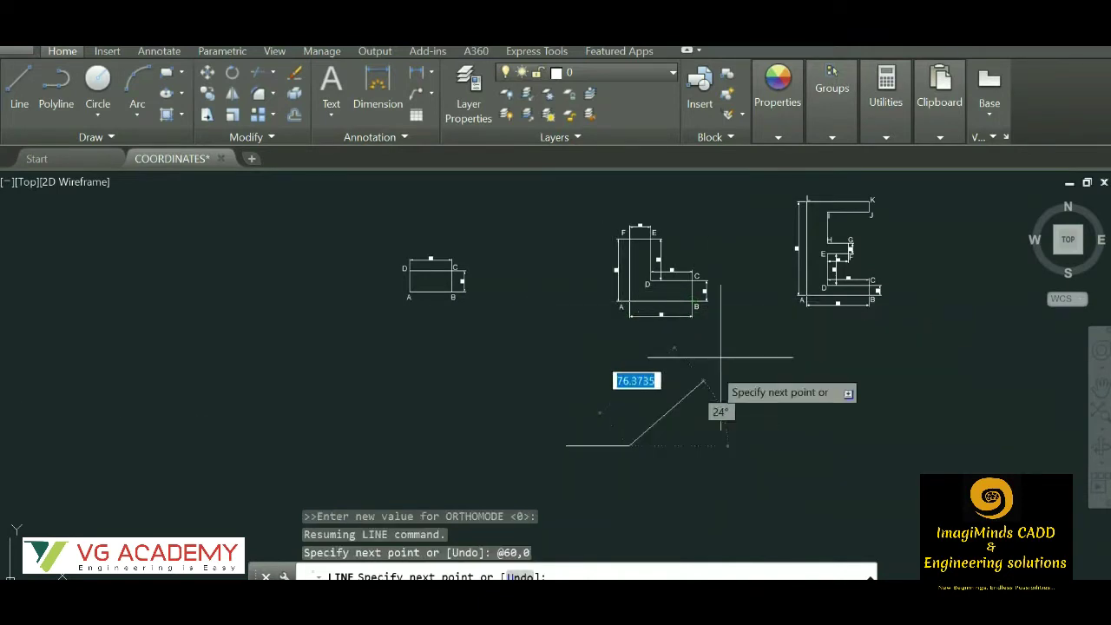
Continue the L-shape upward from B with edge BC using the relative coordinate @0,20.
{"action": "scroll", "coordinate": [679, 300], "scroll_direction": "up", "scroll_amount": 8}
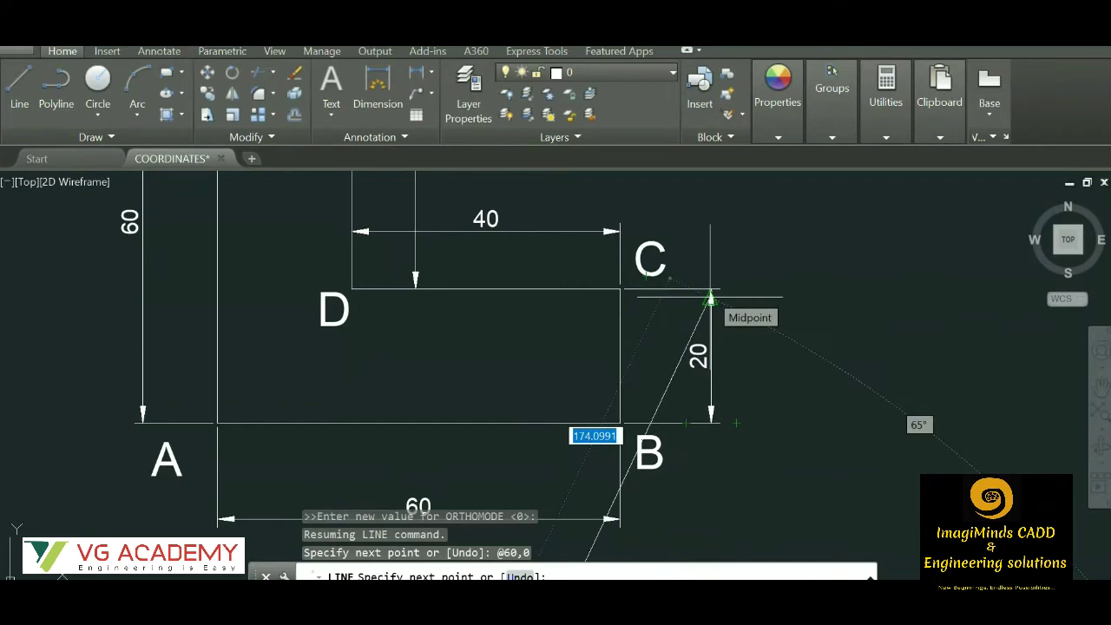
{"action": "scroll", "coordinate": [710, 297], "scroll_direction": "down", "scroll_amount": 3}
{"action": "scroll", "coordinate": [706, 364], "scroll_direction": "up", "scroll_amount": 2}
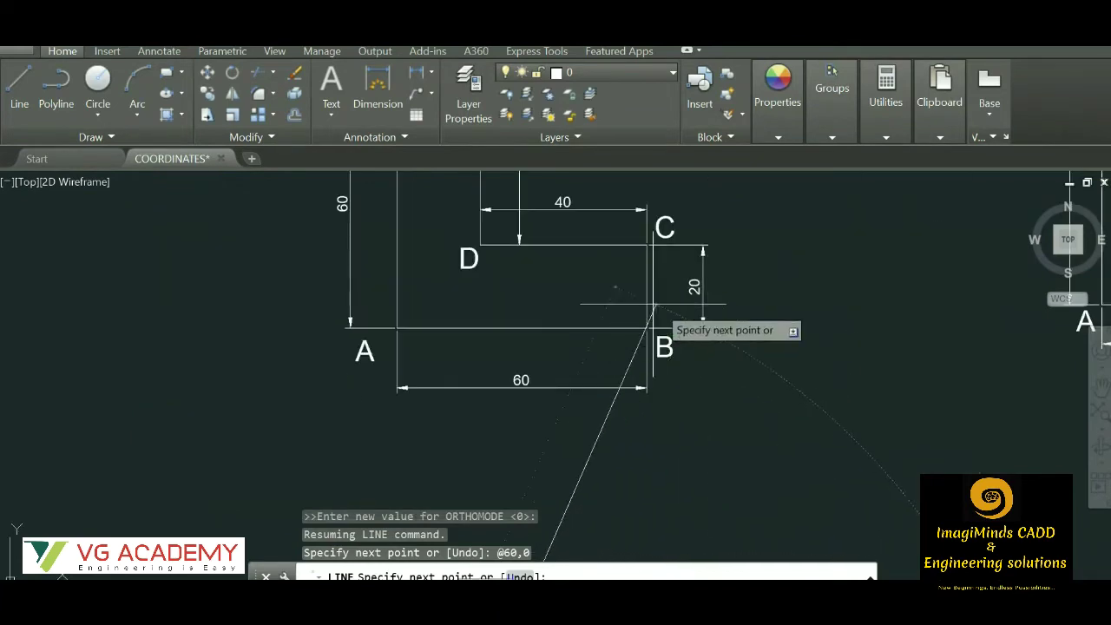
{"action": "scroll", "coordinate": [686, 295], "scroll_direction": "down", "scroll_amount": 3}
{"action": "scroll", "coordinate": [660, 347], "scroll_direction": "down", "scroll_amount": 2}
{"action": "scroll", "coordinate": [612, 423], "scroll_direction": "up", "scroll_amount": 2}
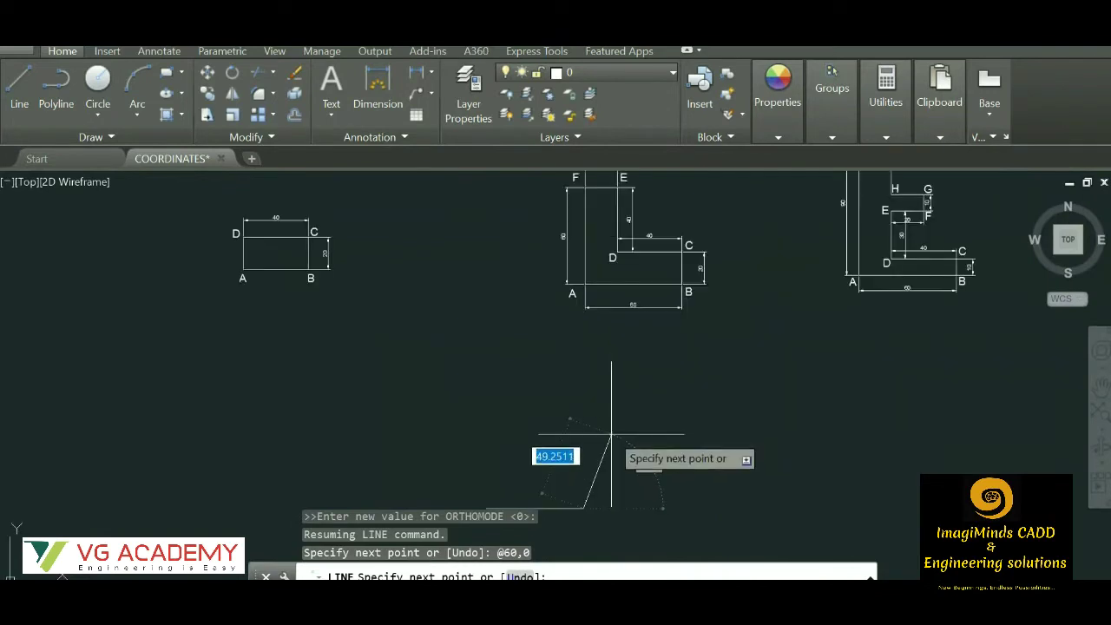
{"action": "key", "text": "F8"}
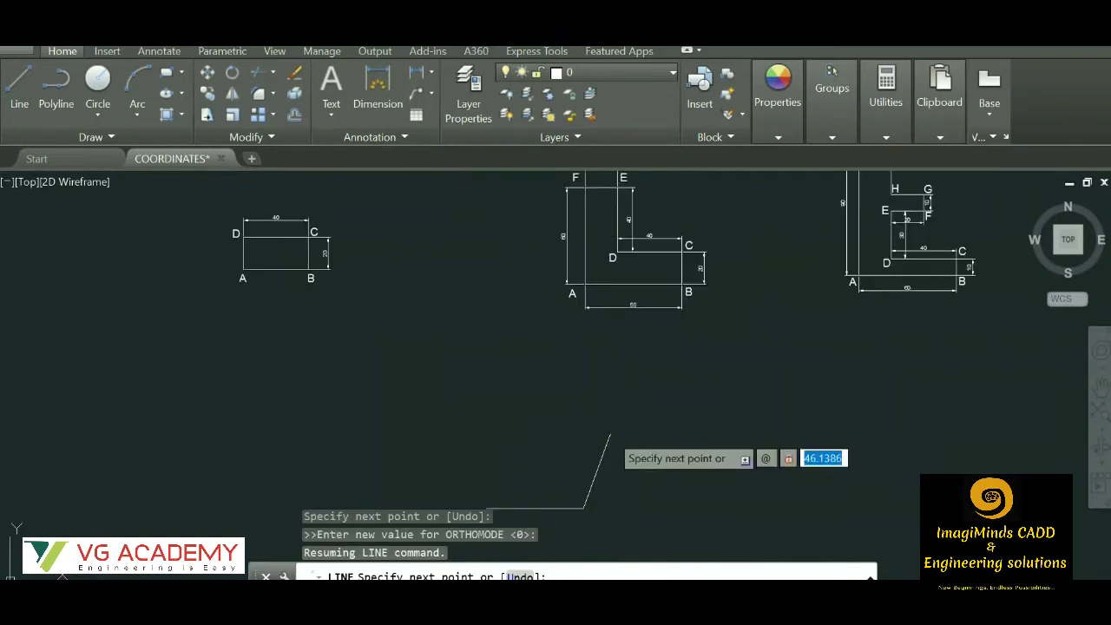
{"action": "key", "text": "Return"}
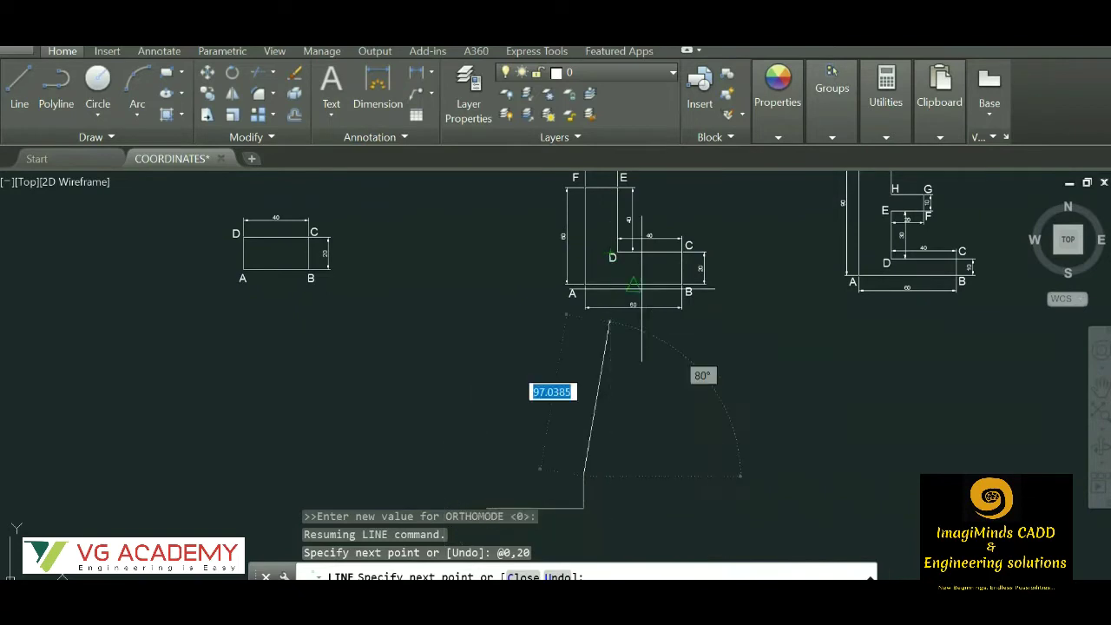
Draw the L-shape's inner horizontal edge CD with the relative coordinate @-40,0.
{"action": "scroll", "coordinate": [694, 252], "scroll_direction": "up", "scroll_amount": 5}
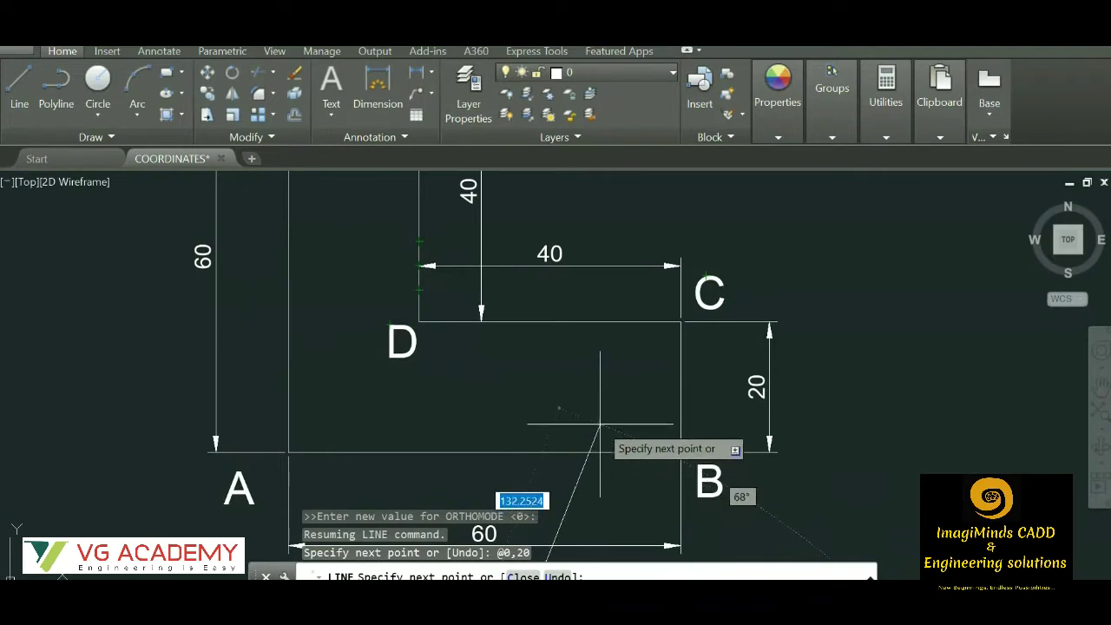
{"action": "scroll", "coordinate": [599, 423], "scroll_direction": "down", "scroll_amount": 5}
{"action": "scroll", "coordinate": [570, 382], "scroll_direction": "up", "scroll_amount": 5}
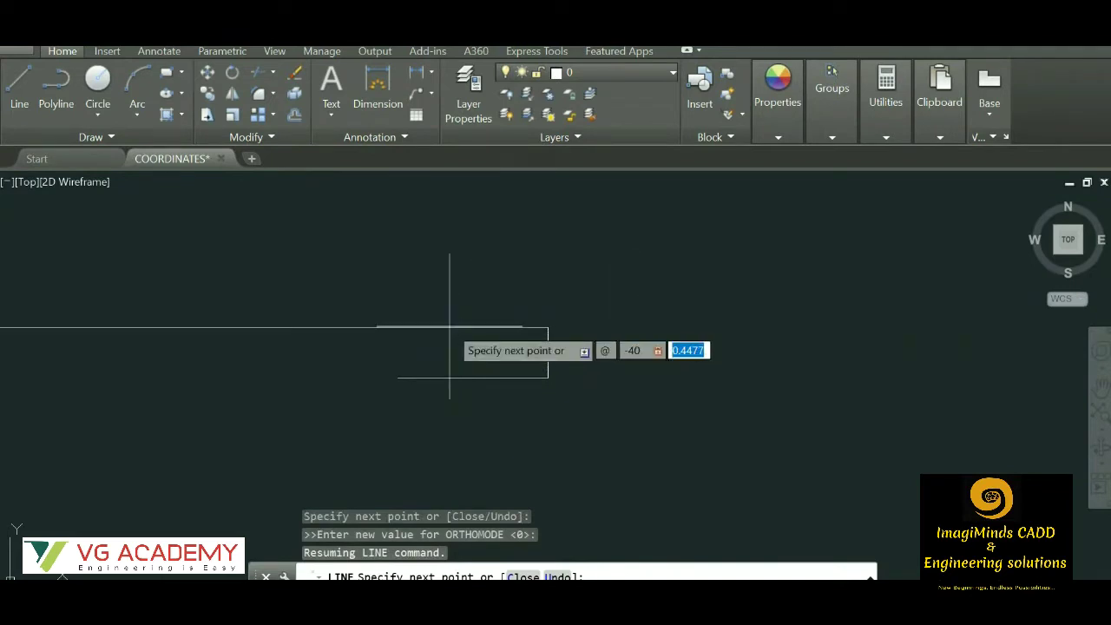
{"action": "scroll", "coordinate": [686, 341], "scroll_direction": "down", "scroll_amount": 3}
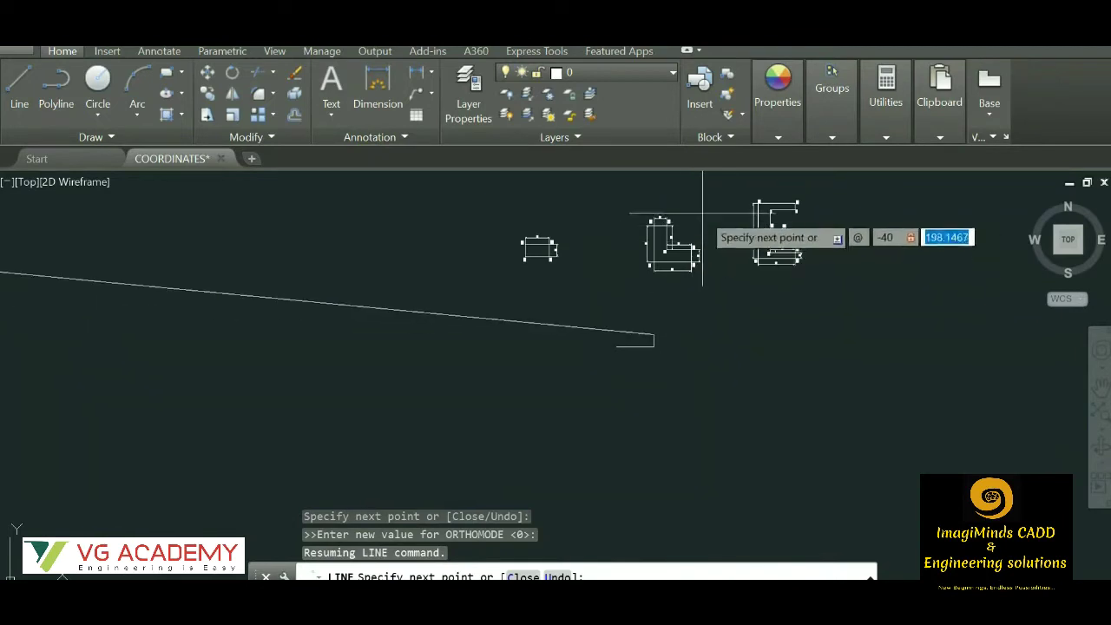
{"action": "scroll", "coordinate": [702, 213], "scroll_direction": "up", "scroll_amount": 5}
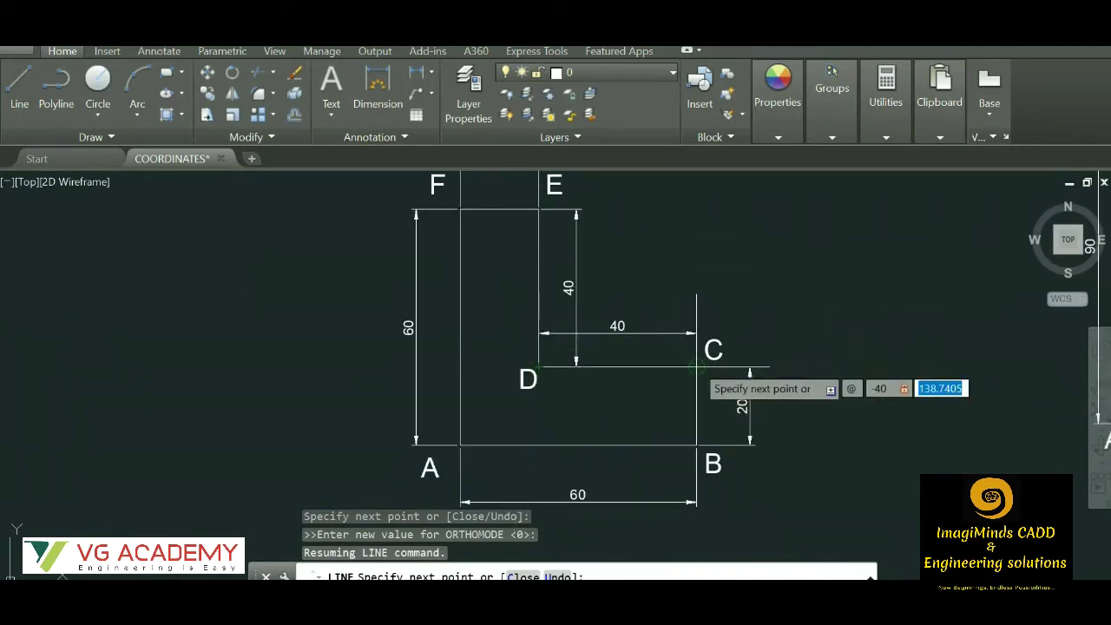
{"action": "left_click", "coordinate": [696, 367]}
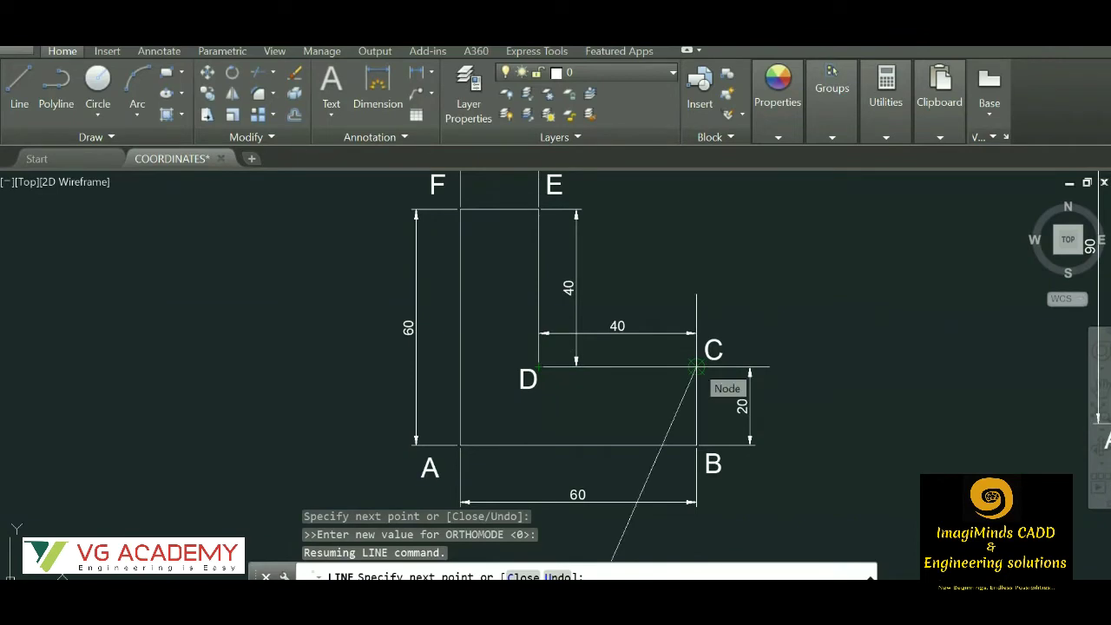
{"action": "scroll", "coordinate": [696, 367], "scroll_direction": "down", "scroll_amount": 4}
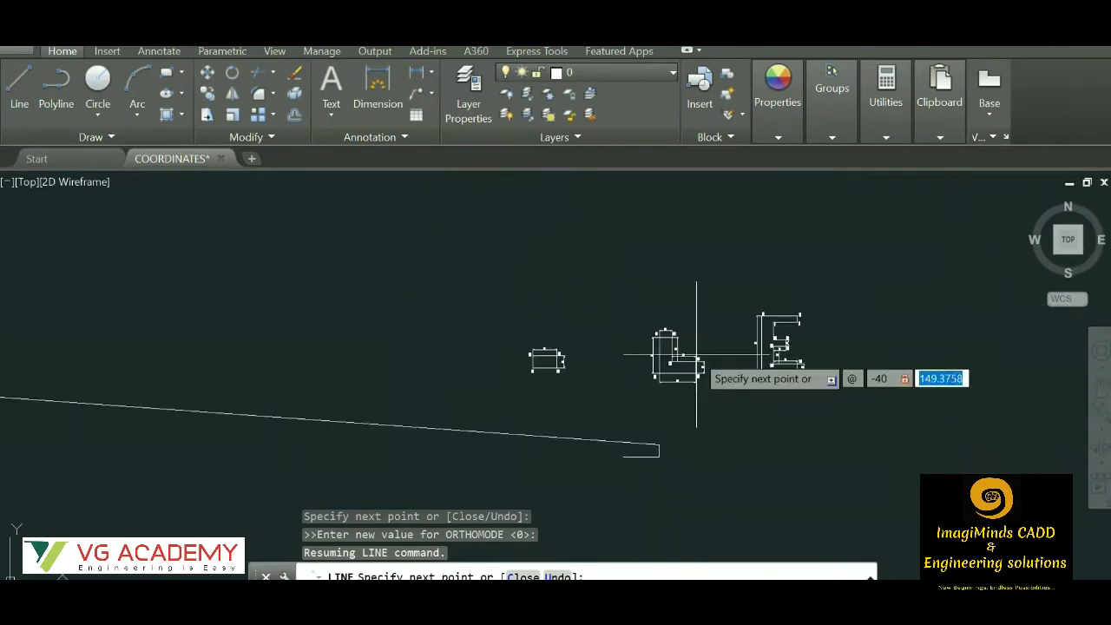
{"action": "scroll", "coordinate": [641, 437], "scroll_direction": "up", "scroll_amount": 2}
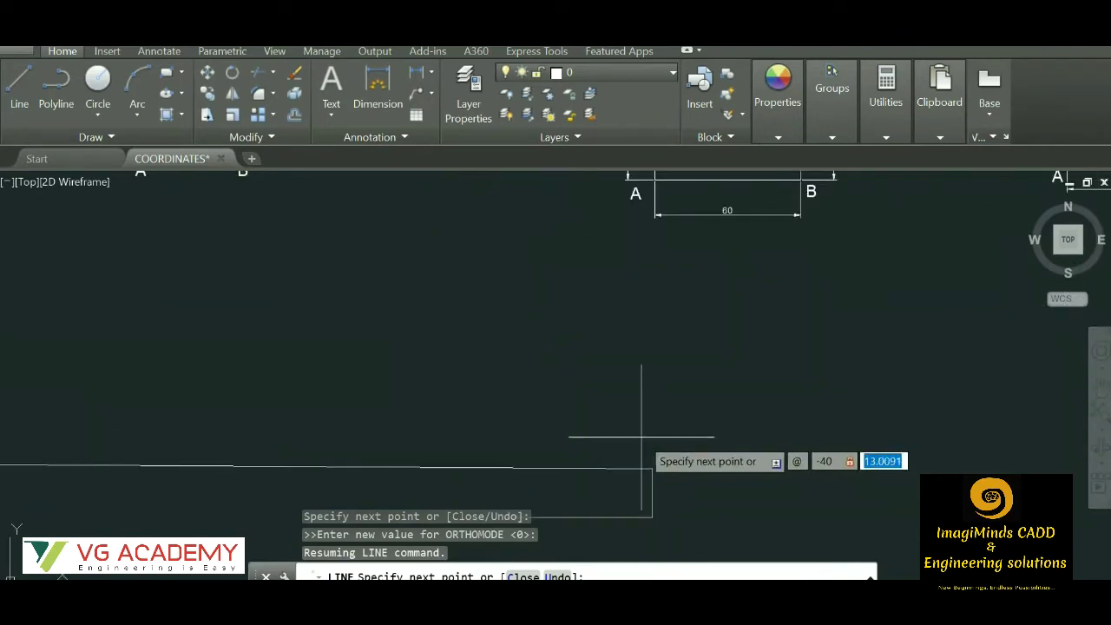
{"action": "key", "text": "Return"}
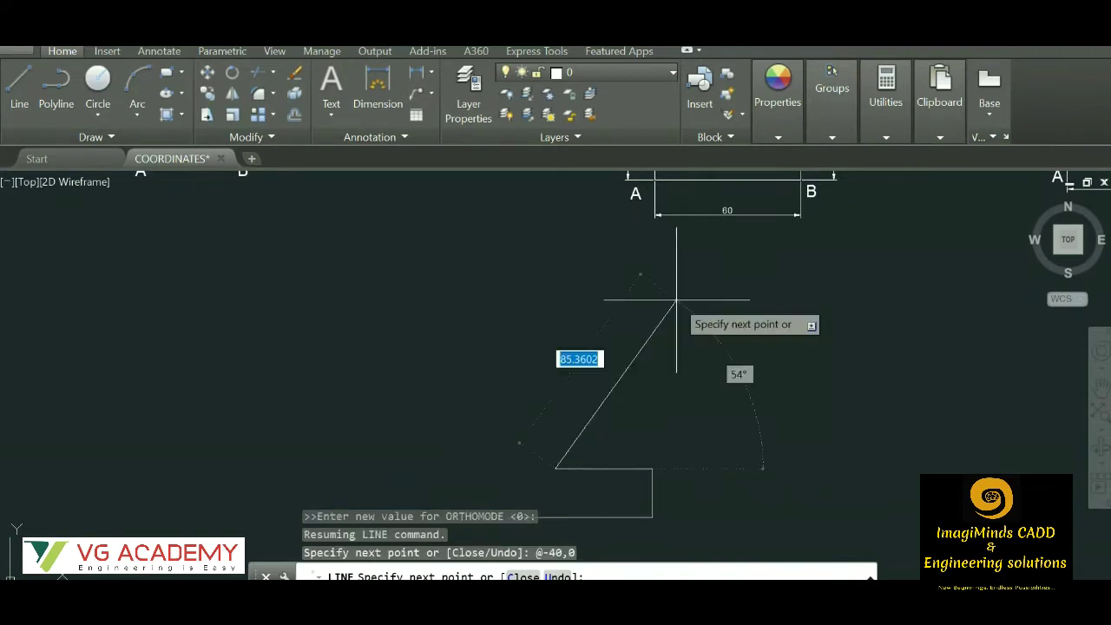
Draw the L-shape's inner vertical edge DE upward from D with the relative coordinate @0,40.
{"action": "scroll", "coordinate": [572, 353], "scroll_direction": "down", "scroll_amount": 3}
{"action": "scroll", "coordinate": [625, 278], "scroll_direction": "up", "scroll_amount": 3}
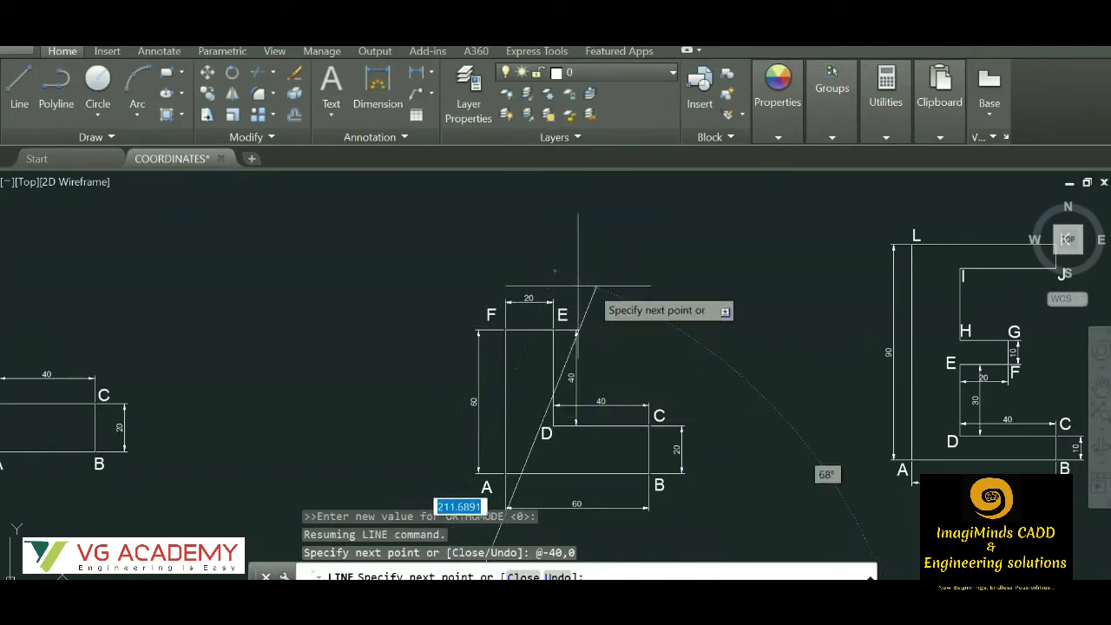
{"action": "scroll", "coordinate": [587, 358], "scroll_direction": "down", "scroll_amount": 3}
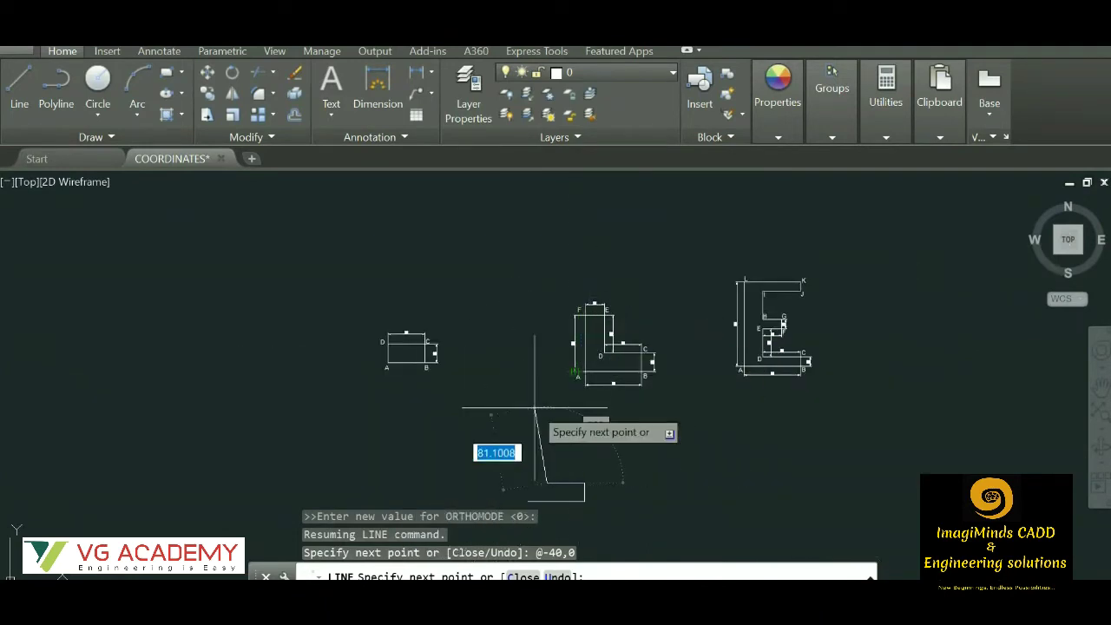
{"action": "key", "text": "F8"}
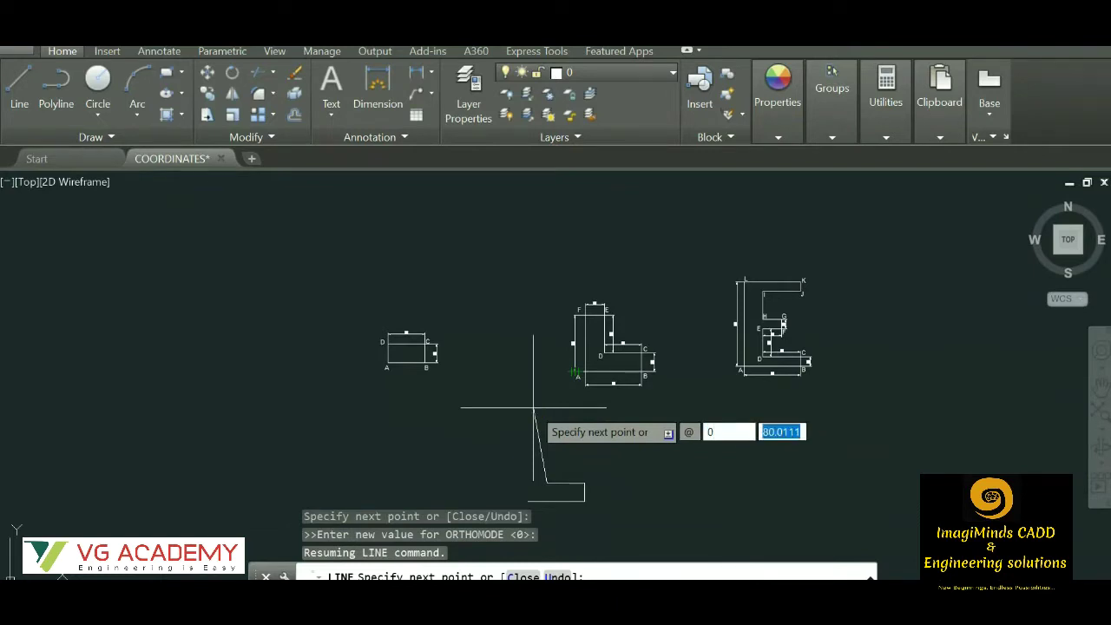
{"action": "scroll", "coordinate": [631, 296], "scroll_direction": "up", "scroll_amount": 6}
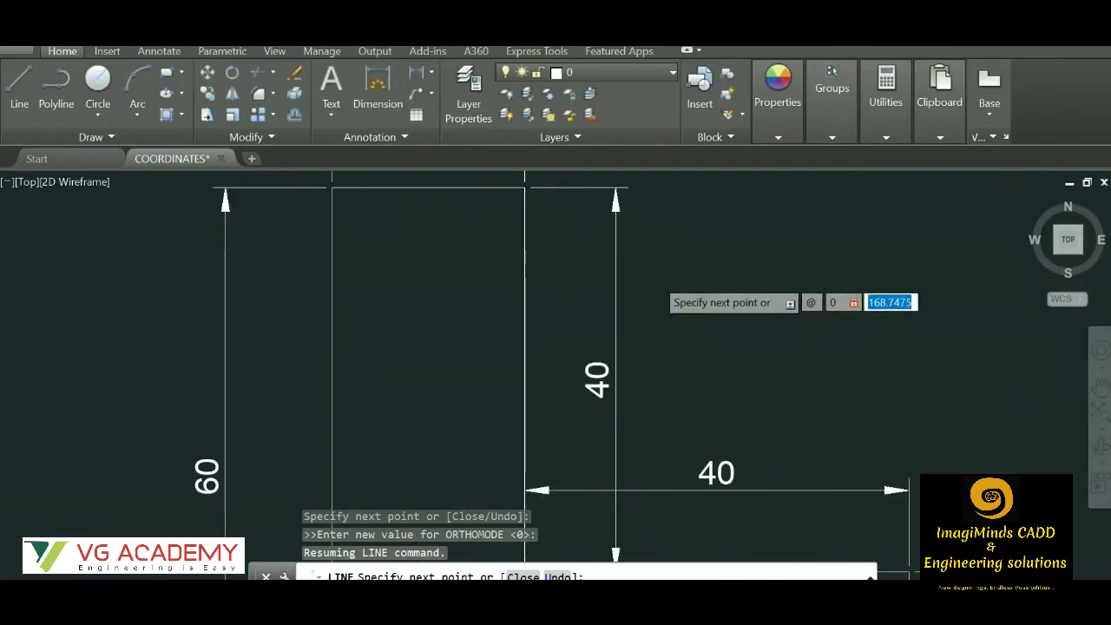
{"action": "scroll", "coordinate": [682, 300], "scroll_direction": "down", "scroll_amount": 5}
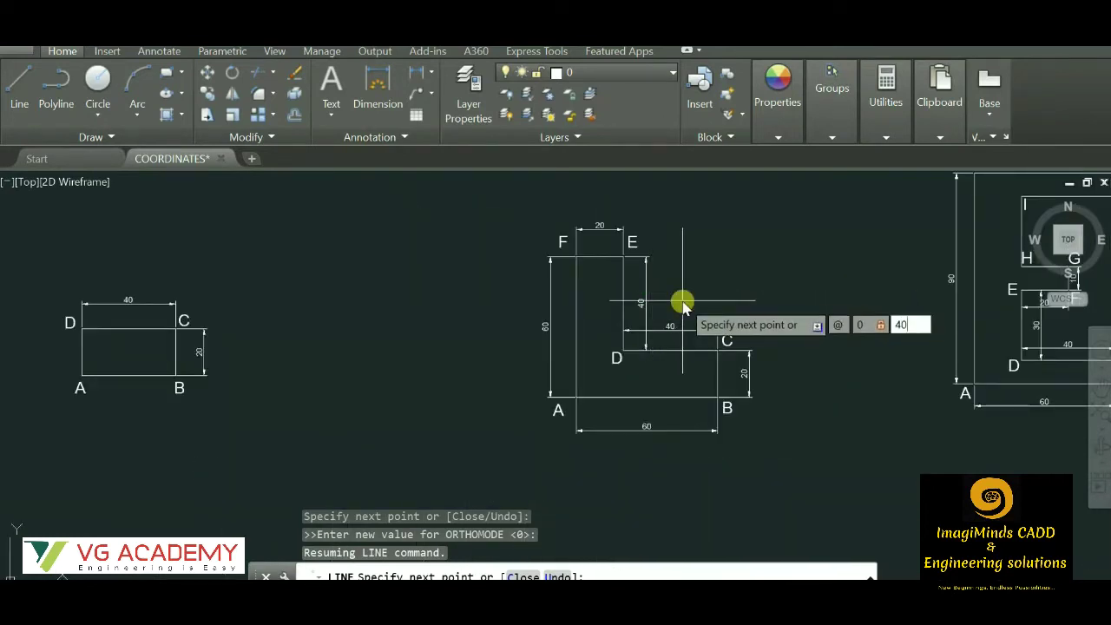
{"action": "key", "text": "Return"}
Draw the L-shape's short top edge EF leftward from E with the relative coordinate @-20,0.
{"action": "scroll", "coordinate": [618, 411], "scroll_direction": "down", "scroll_amount": 5}
{"action": "scroll", "coordinate": [622, 403], "scroll_direction": "up", "scroll_amount": 3}
{"action": "scroll", "coordinate": [573, 373], "scroll_direction": "down", "scroll_amount": 4}
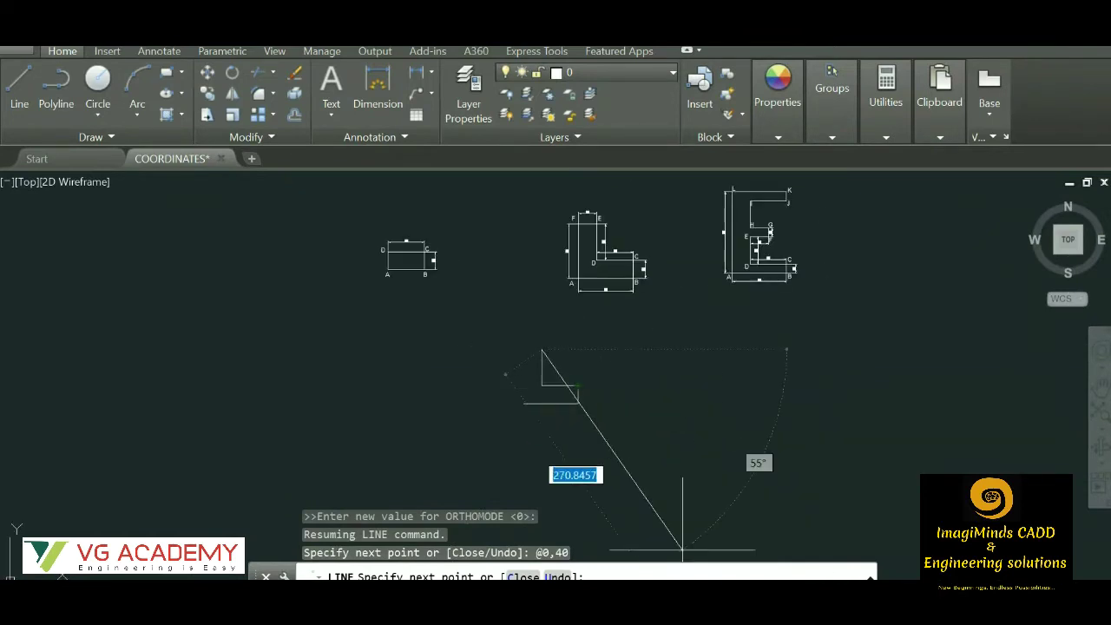
{"action": "scroll", "coordinate": [612, 282], "scroll_direction": "up", "scroll_amount": 4}
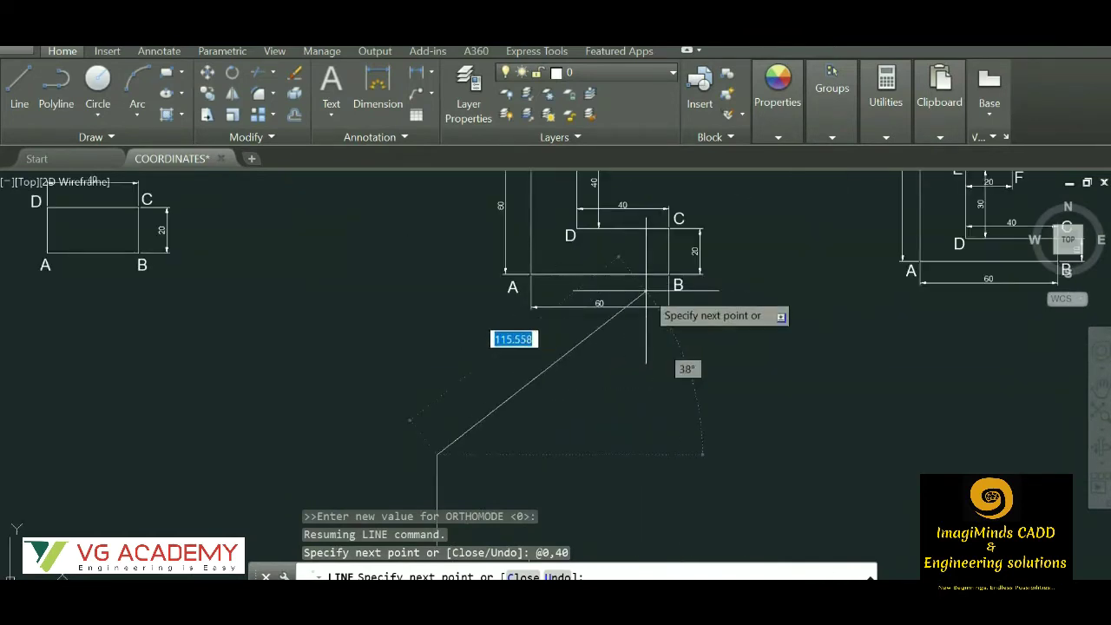
{"action": "scroll", "coordinate": [646, 296], "scroll_direction": "down", "scroll_amount": 4}
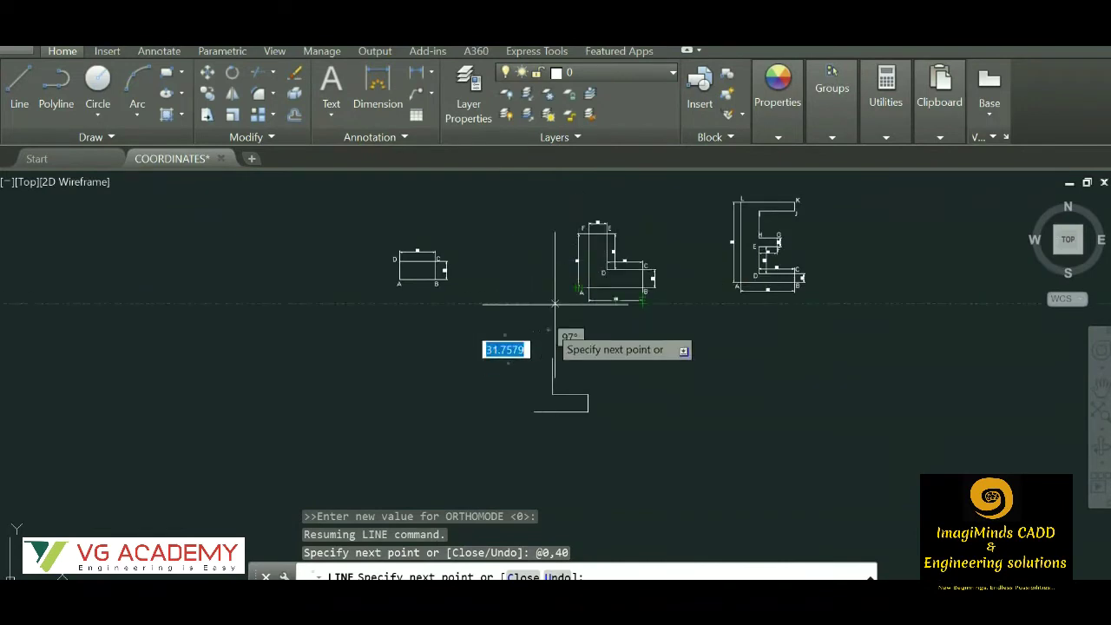
{"action": "scroll", "coordinate": [600, 242], "scroll_direction": "up", "scroll_amount": 5}
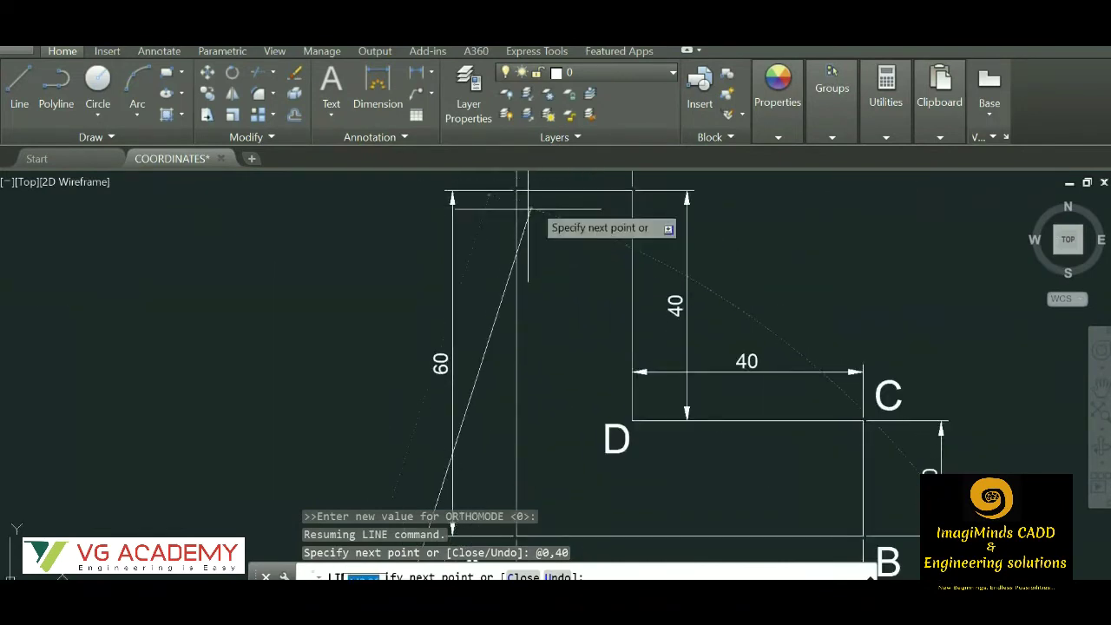
{"action": "scroll", "coordinate": [537, 334], "scroll_direction": "down", "scroll_amount": 3}
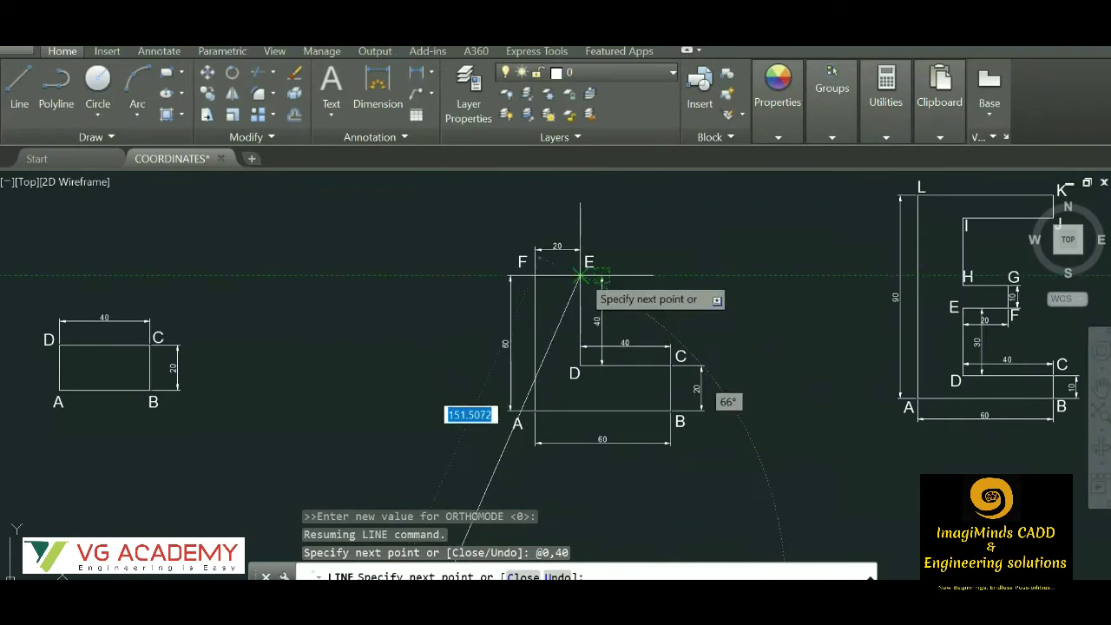
{"action": "scroll", "coordinate": [580, 275], "scroll_direction": "down", "scroll_amount": 3}
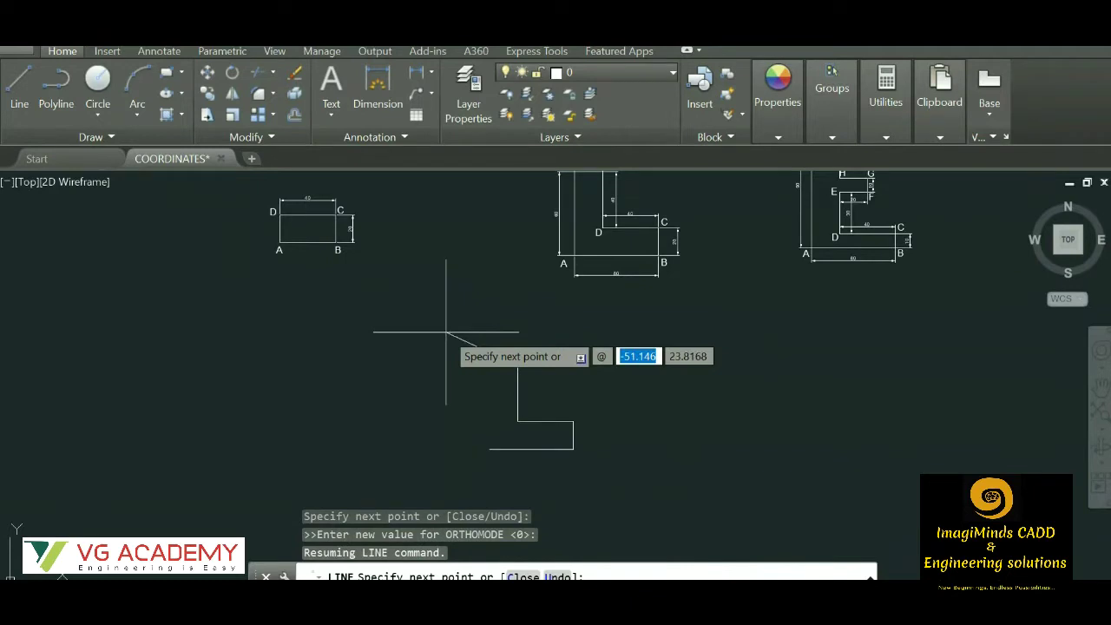
{"action": "scroll", "coordinate": [555, 286], "scroll_direction": "up", "scroll_amount": 6}
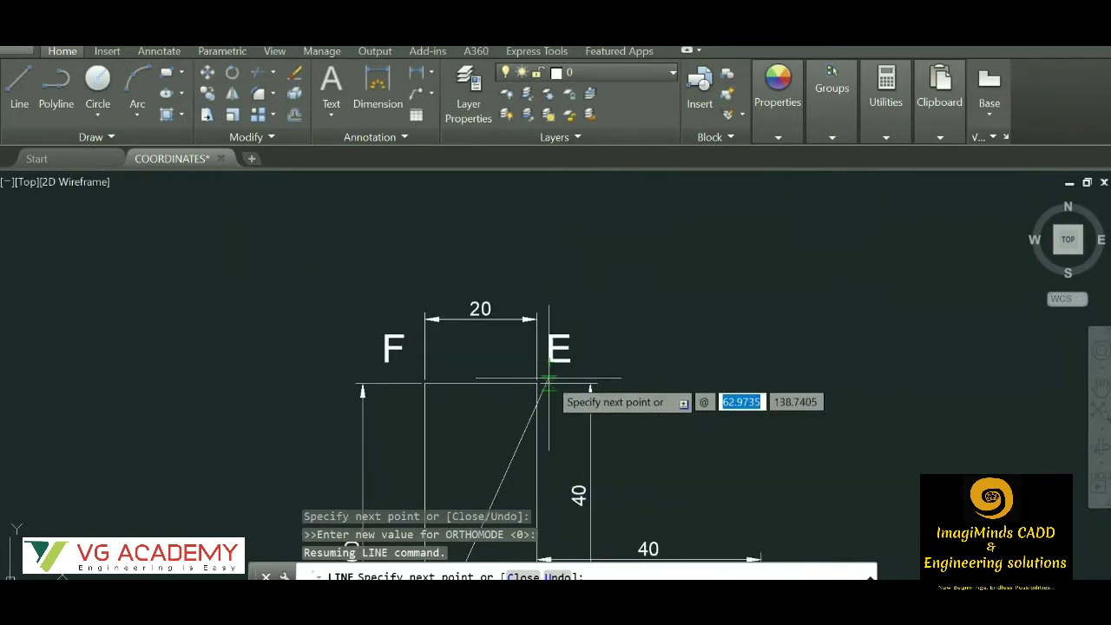
{"action": "scroll", "coordinate": [448, 404], "scroll_direction": "down", "scroll_amount": 6}
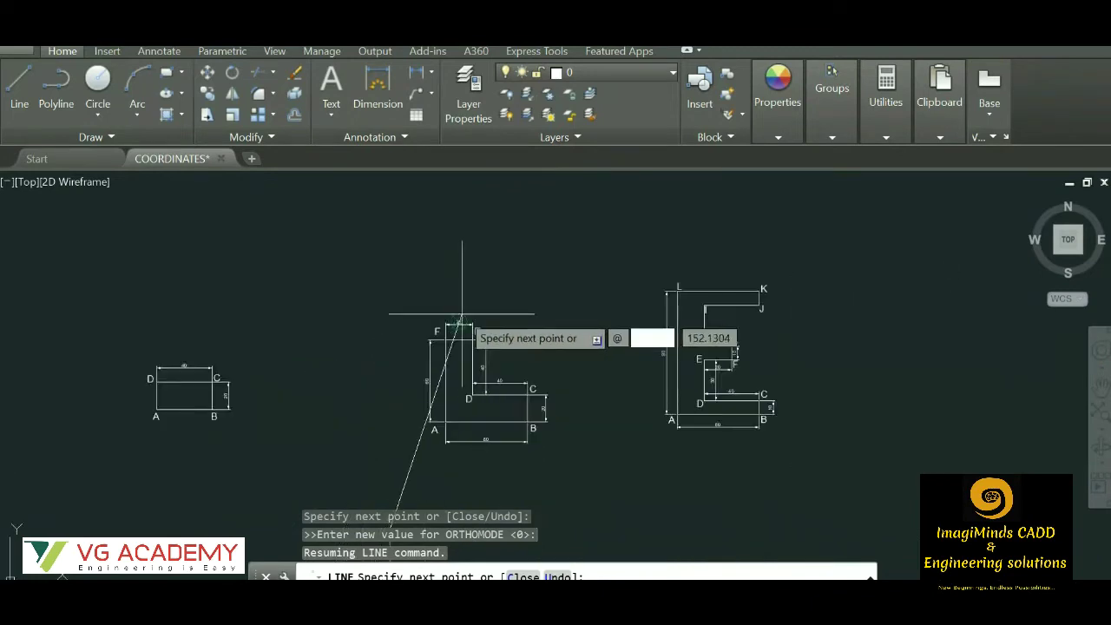
{"action": "scroll", "coordinate": [395, 442], "scroll_direction": "up", "scroll_amount": 5}
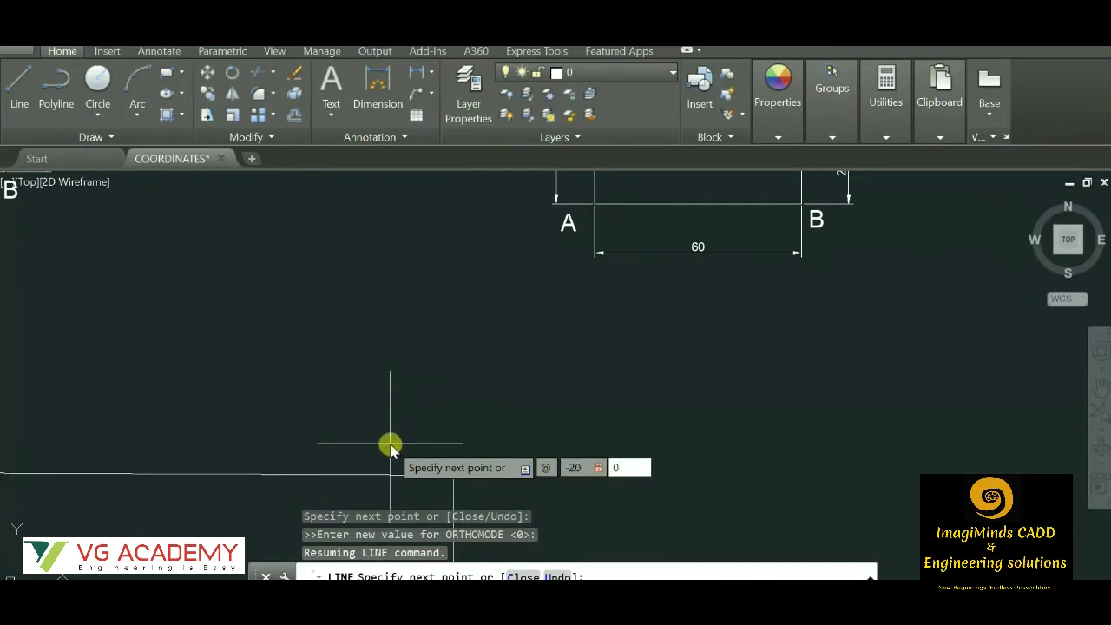
{"action": "key", "text": "Return"}
Try to draw the L-shape's outer vertical edge FA with the relative coordinate @0,60, and undo that segment.
{"action": "scroll", "coordinate": [353, 369], "scroll_direction": "down", "scroll_amount": 5}
{"action": "scroll", "coordinate": [365, 434], "scroll_direction": "up", "scroll_amount": 6}
{"action": "scroll", "coordinate": [389, 317], "scroll_direction": "down", "scroll_amount": 4}
{"action": "scroll", "coordinate": [360, 335], "scroll_direction": "up", "scroll_amount": 5}
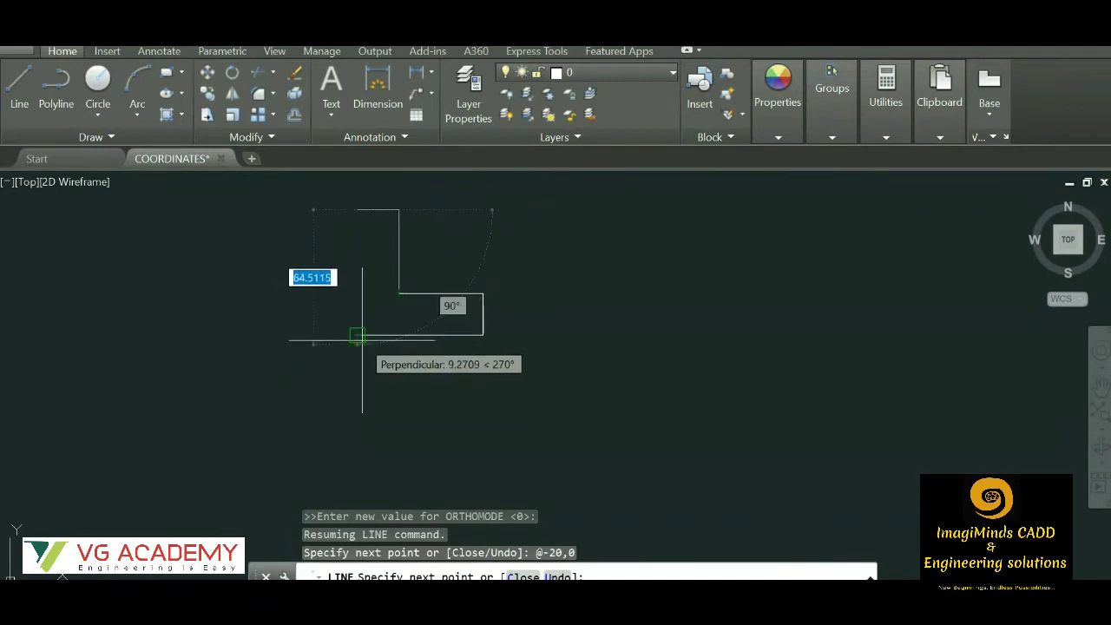
{"action": "left_click", "coordinate": [358, 209]}
{"action": "type", "text": "@ 0 0"}
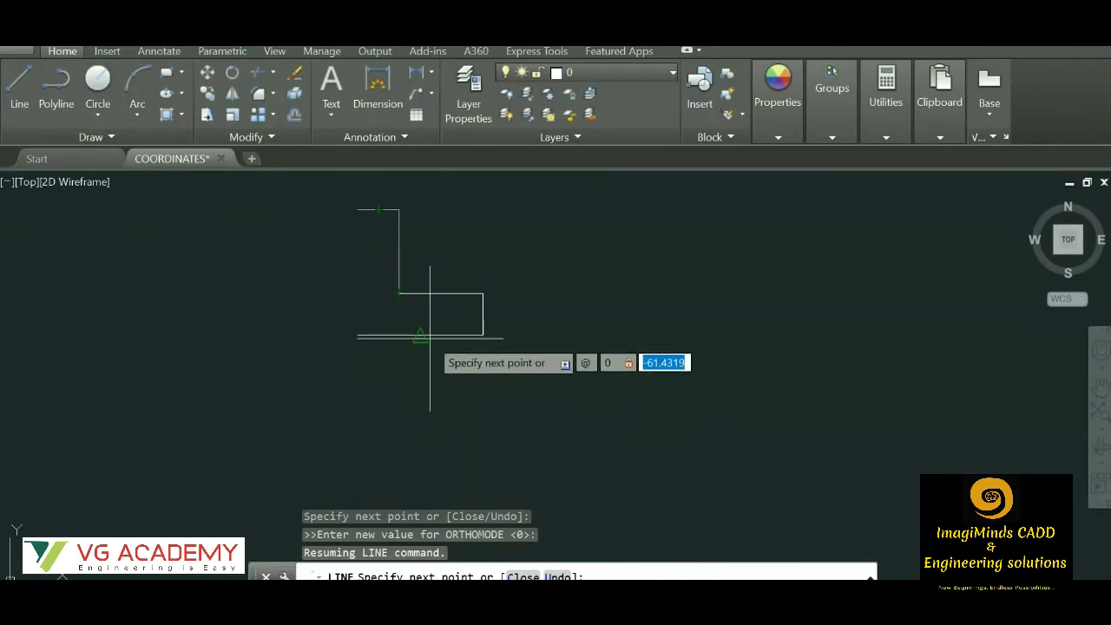
{"action": "scroll", "coordinate": [310, 211], "scroll_direction": "down", "scroll_amount": 4}
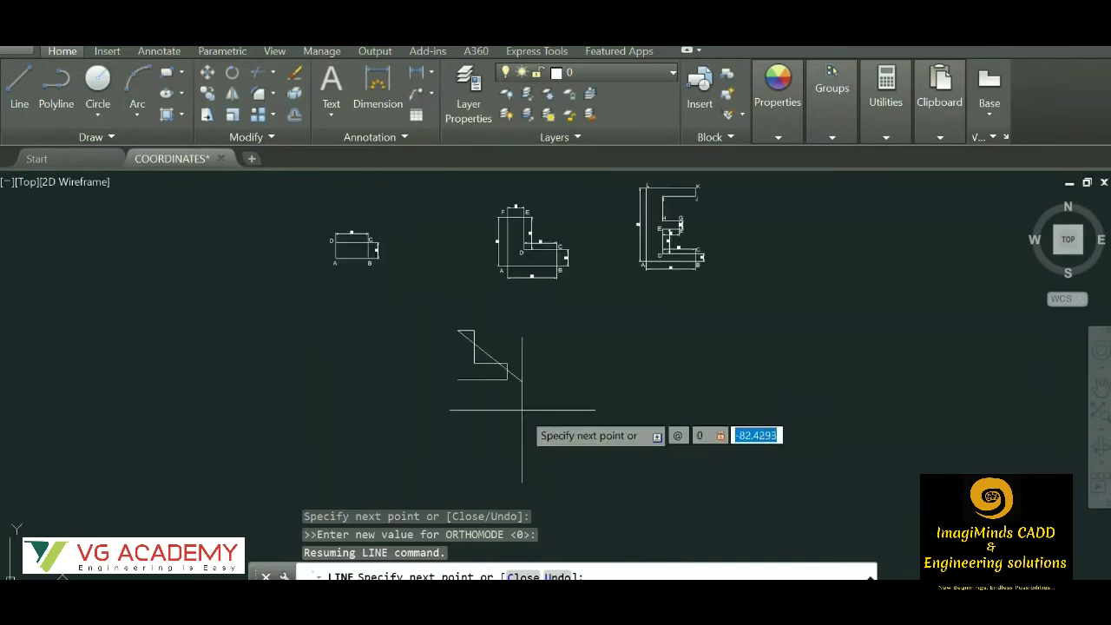
{"action": "scroll", "coordinate": [521, 372], "scroll_direction": "up", "scroll_amount": 2}
{"action": "scroll", "coordinate": [516, 397], "scroll_direction": "up", "scroll_amount": 5}
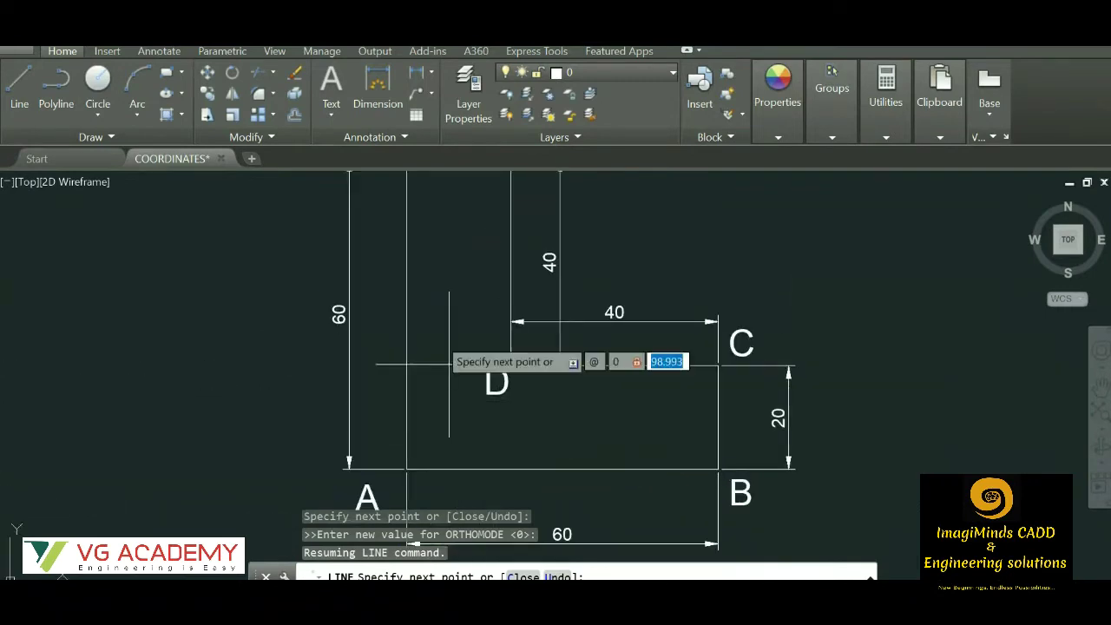
{"action": "scroll", "coordinate": [434, 269], "scroll_direction": "down", "scroll_amount": 8}
{"action": "scroll", "coordinate": [391, 347], "scroll_direction": "up", "scroll_amount": 5}
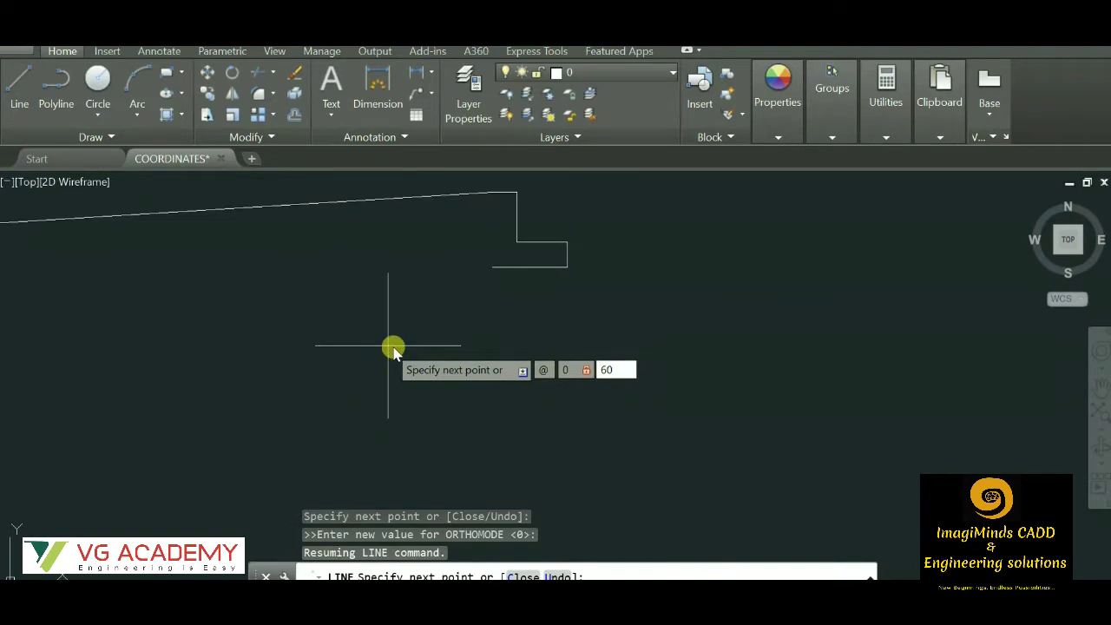
{"action": "key", "text": "Return"}
{"action": "key", "text": "ctrl+z"}
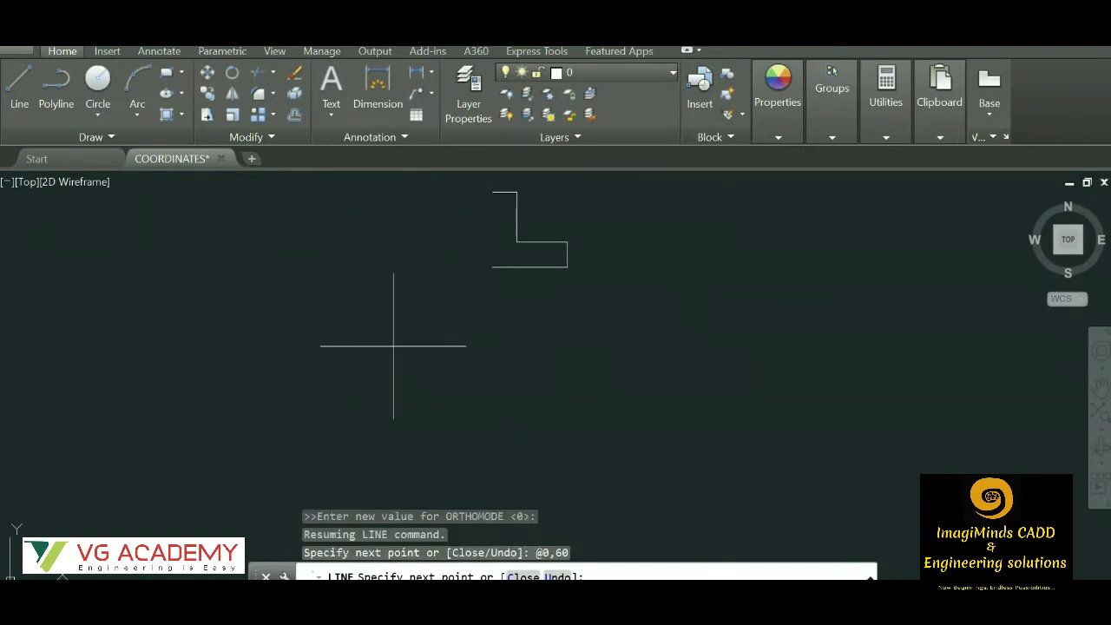
Close the L-shape by drawing edge FA downward from F with the relative coordinate @0,-60, and end the line.
{"action": "scroll", "coordinate": [550, 292], "scroll_direction": "down", "scroll_amount": 4}
{"action": "scroll", "coordinate": [515, 308], "scroll_direction": "up", "scroll_amount": 5}
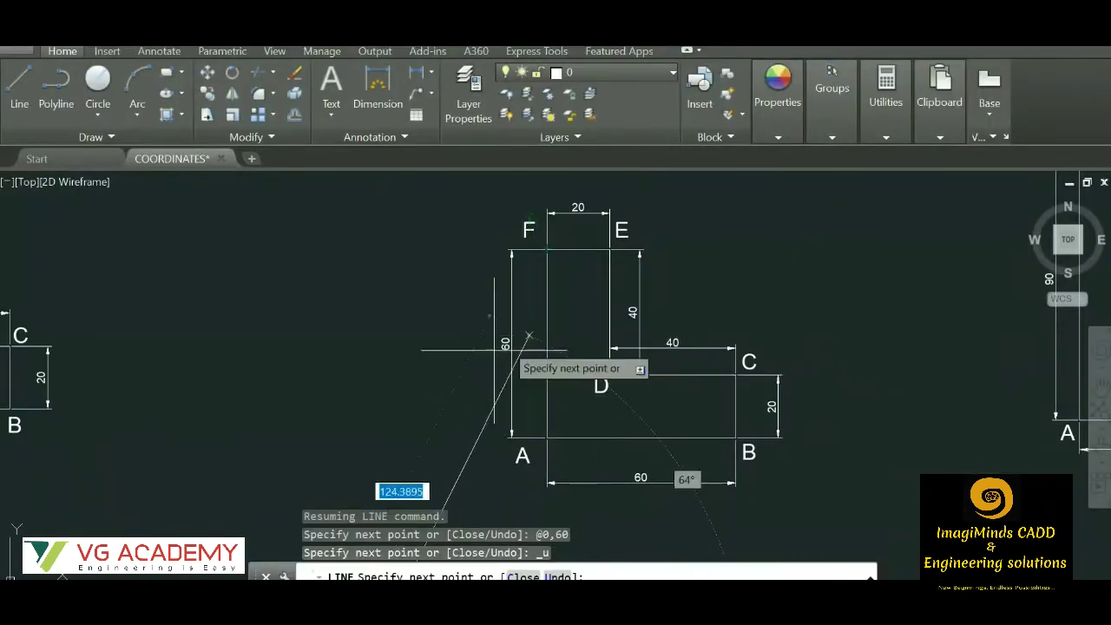
{"action": "scroll", "coordinate": [504, 321], "scroll_direction": "down", "scroll_amount": 3}
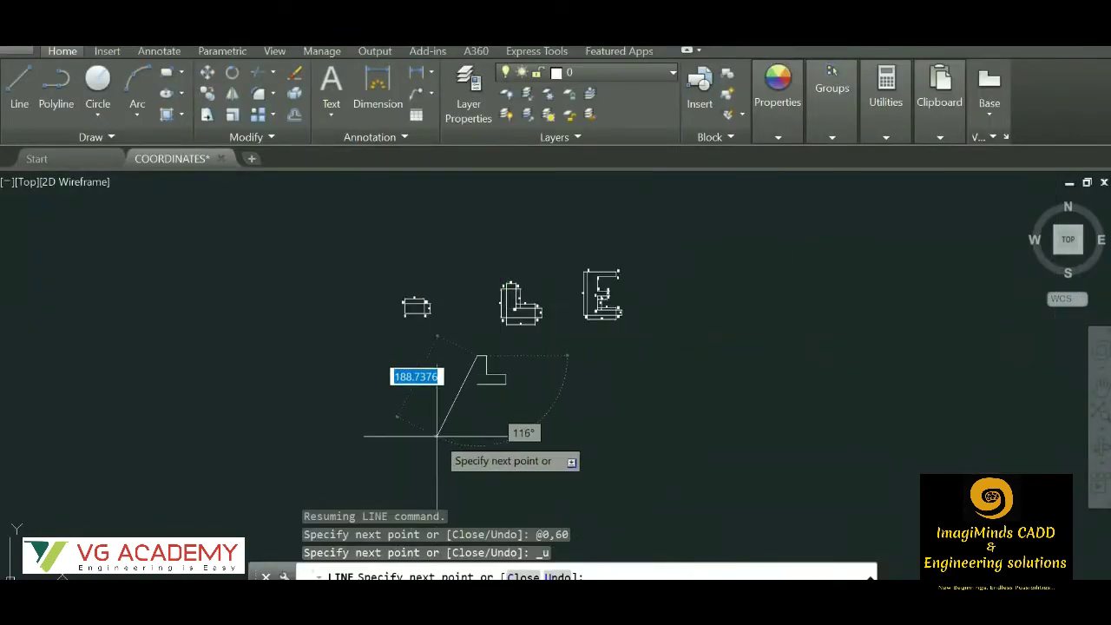
{"action": "key", "text": "F8"}
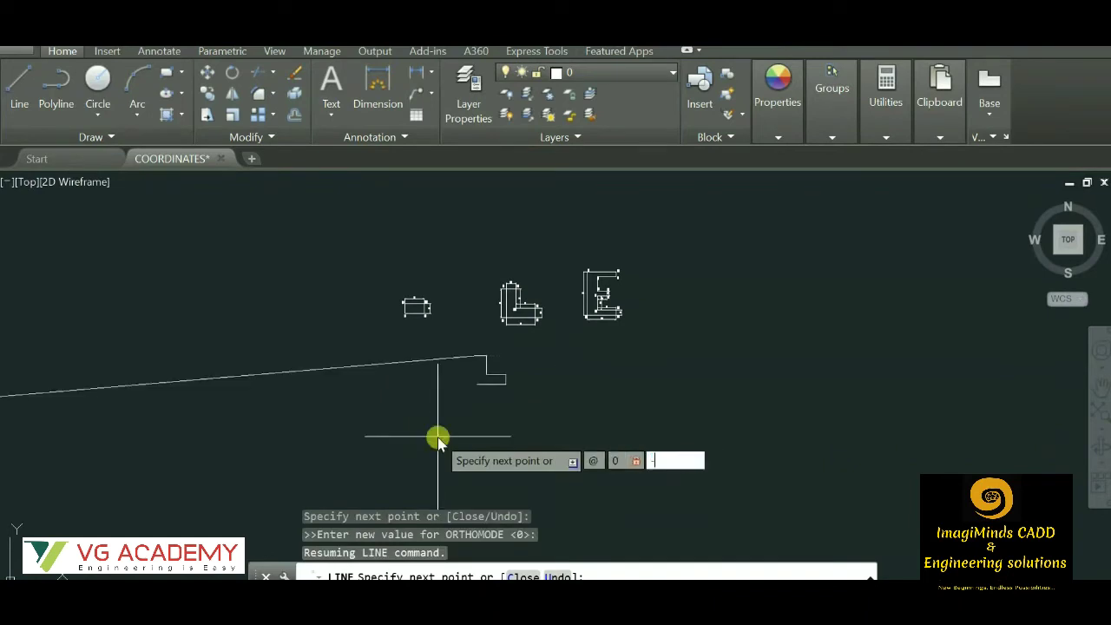
{"action": "key", "text": "Return"}
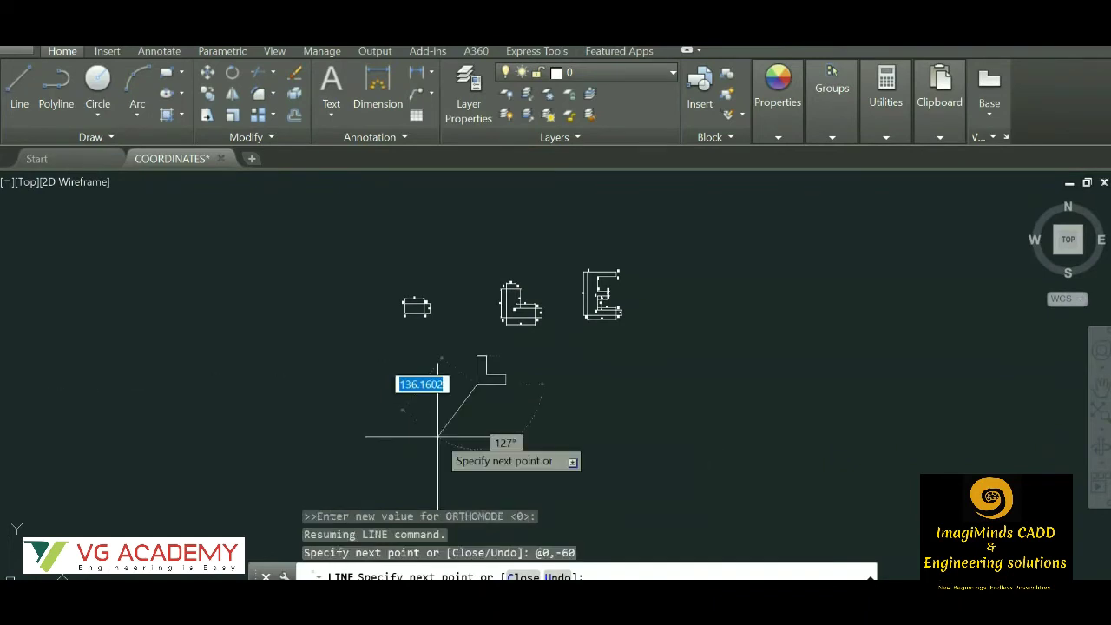
{"action": "scroll", "coordinate": [473, 426], "scroll_direction": "up", "scroll_amount": 3}
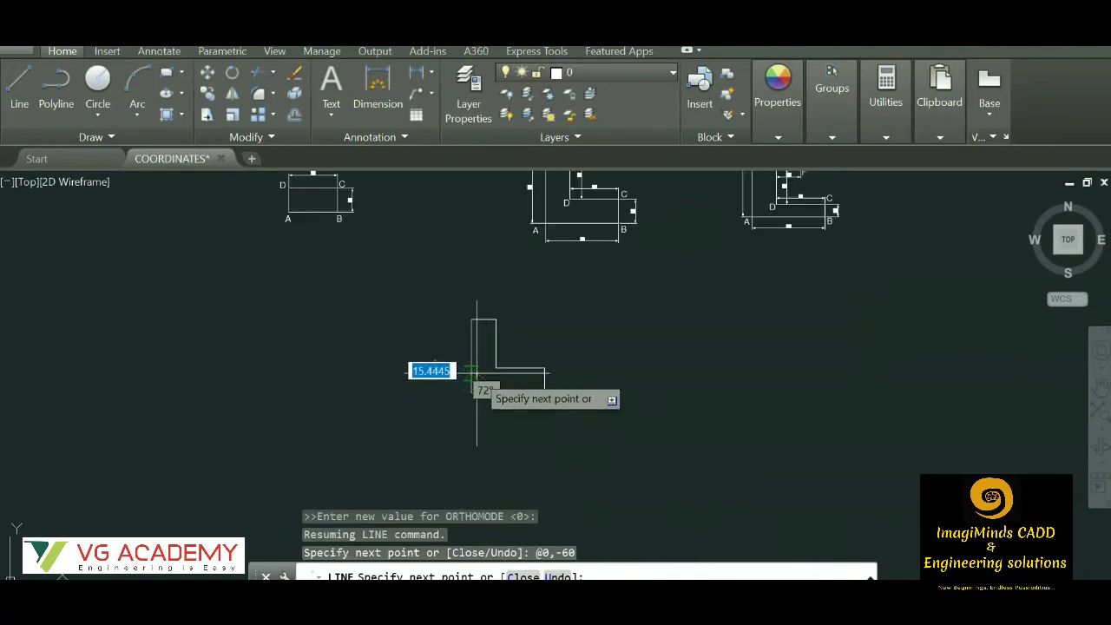
{"action": "scroll", "coordinate": [512, 408], "scroll_direction": "up", "scroll_amount": 3}
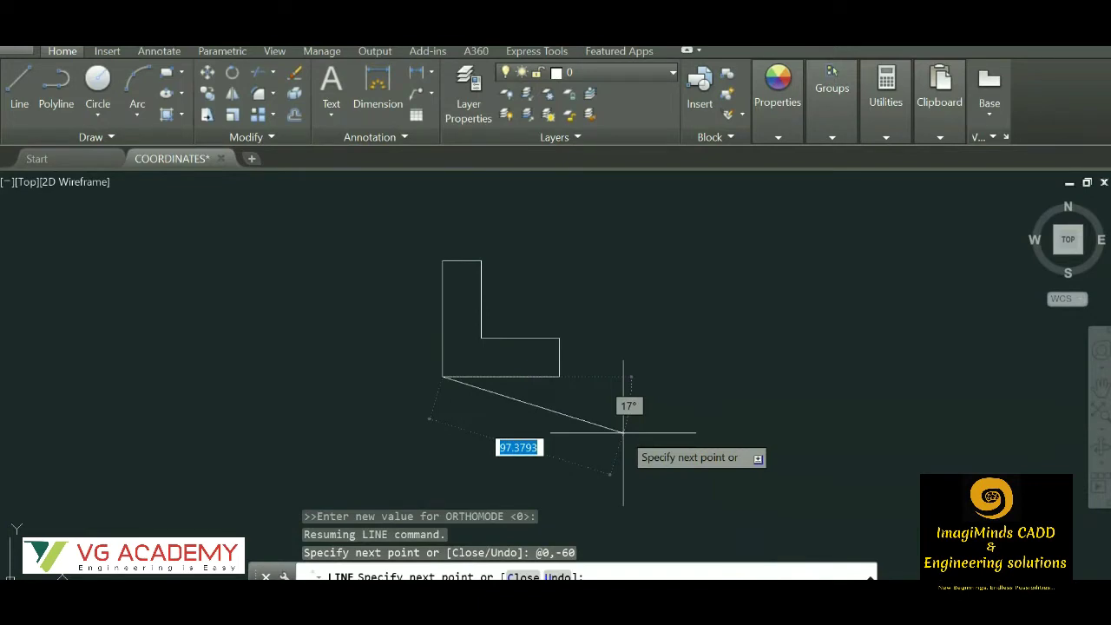
{"action": "key", "text": "Return"}
{"action": "scroll", "coordinate": [607, 375], "scroll_direction": "down", "scroll_amount": 2}
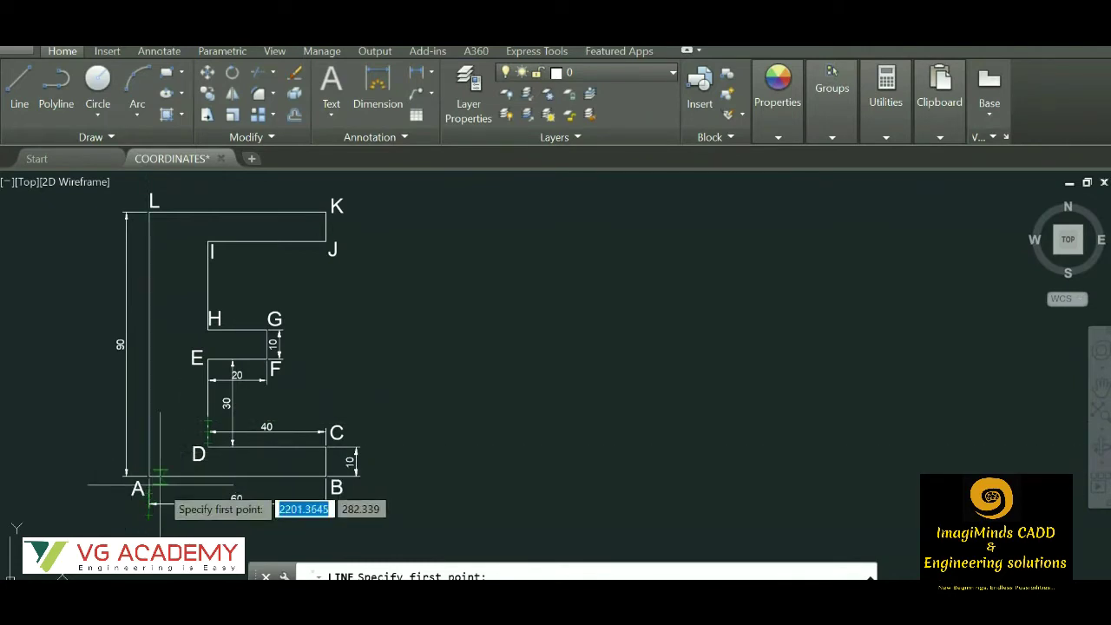
{"action": "left_click", "coordinate": [507, 471]}
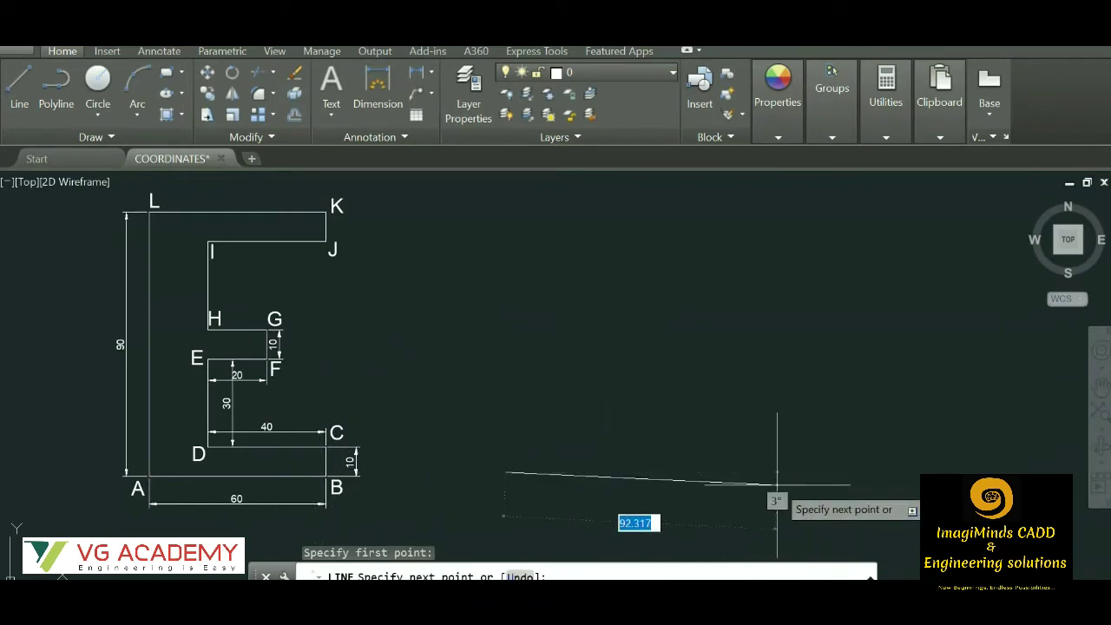
{"action": "key", "text": "F8"}
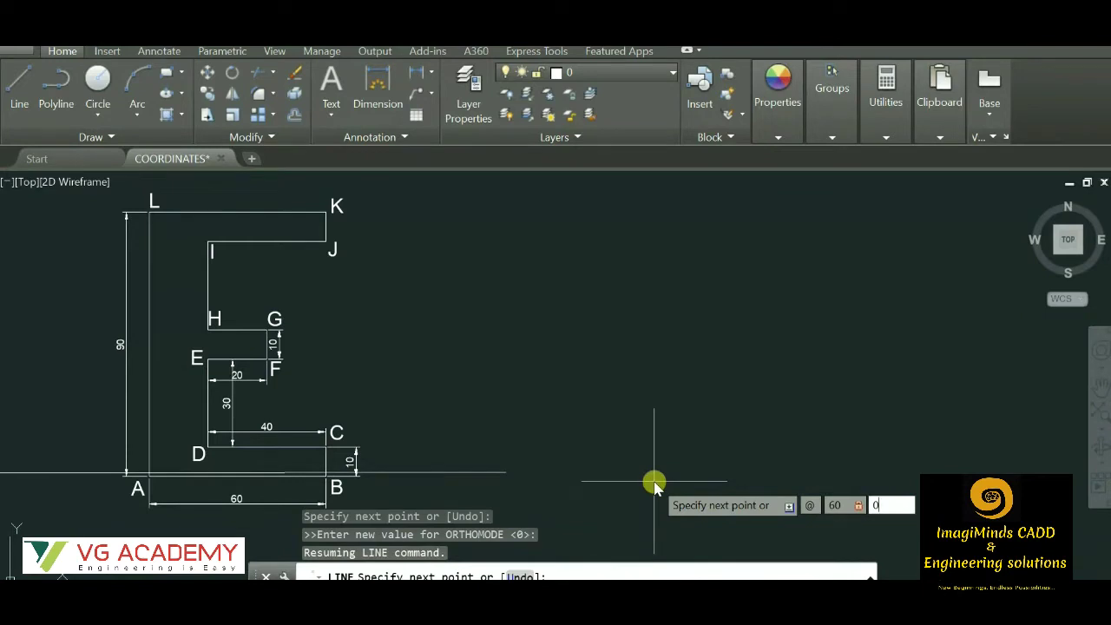
{"action": "key", "text": "Return"}
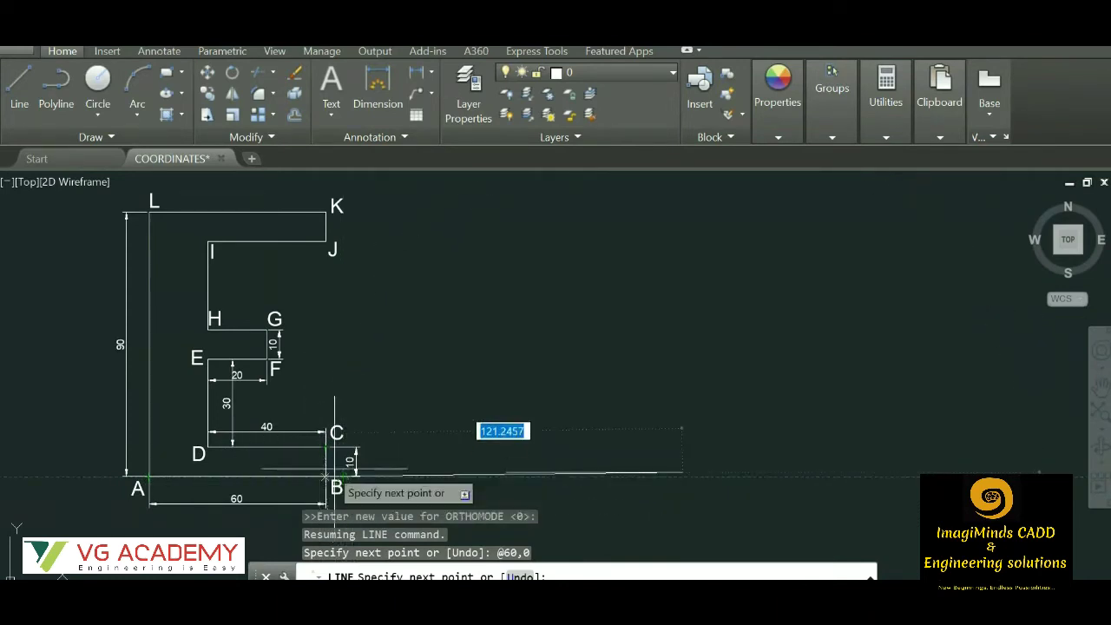
Continue the E-shape upward from B with edge BC using the relative coordinate @0,10.
{"action": "scroll", "coordinate": [328, 479], "scroll_direction": "up", "scroll_amount": 8}
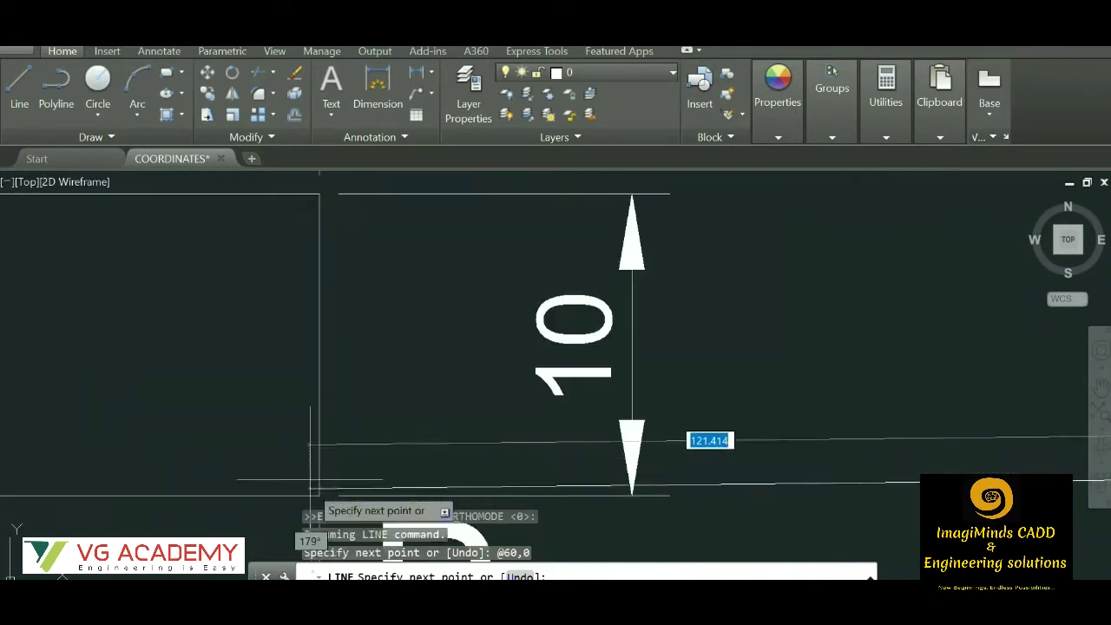
{"action": "scroll", "coordinate": [347, 477], "scroll_direction": "down", "scroll_amount": 5}
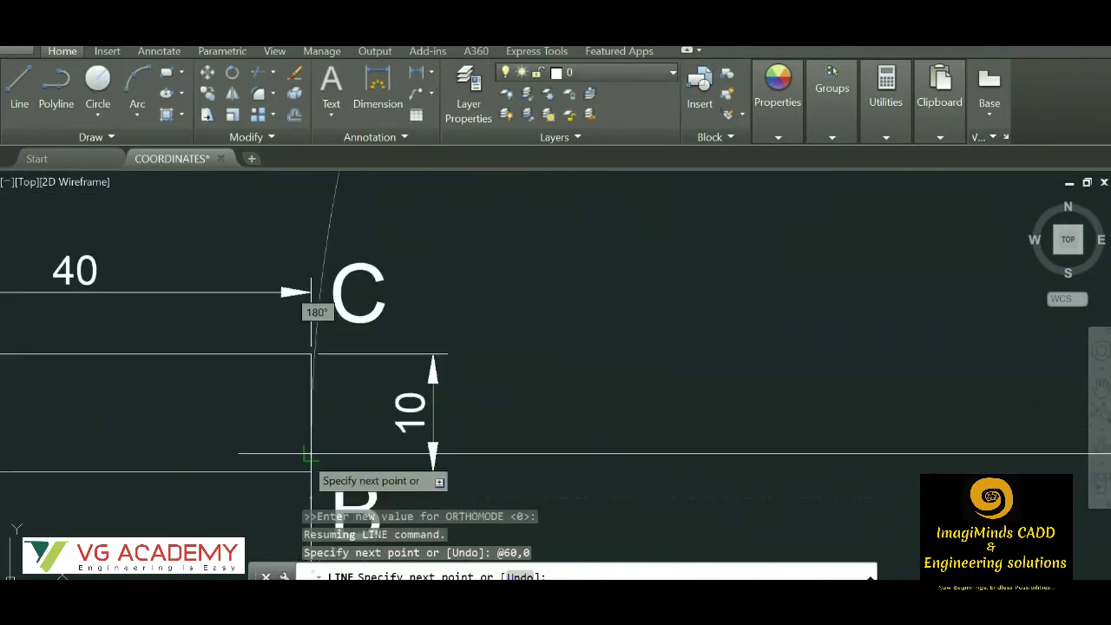
{"action": "scroll", "coordinate": [311, 452], "scroll_direction": "down", "scroll_amount": 4}
{"action": "scroll", "coordinate": [322, 471], "scroll_direction": "up", "scroll_amount": 4}
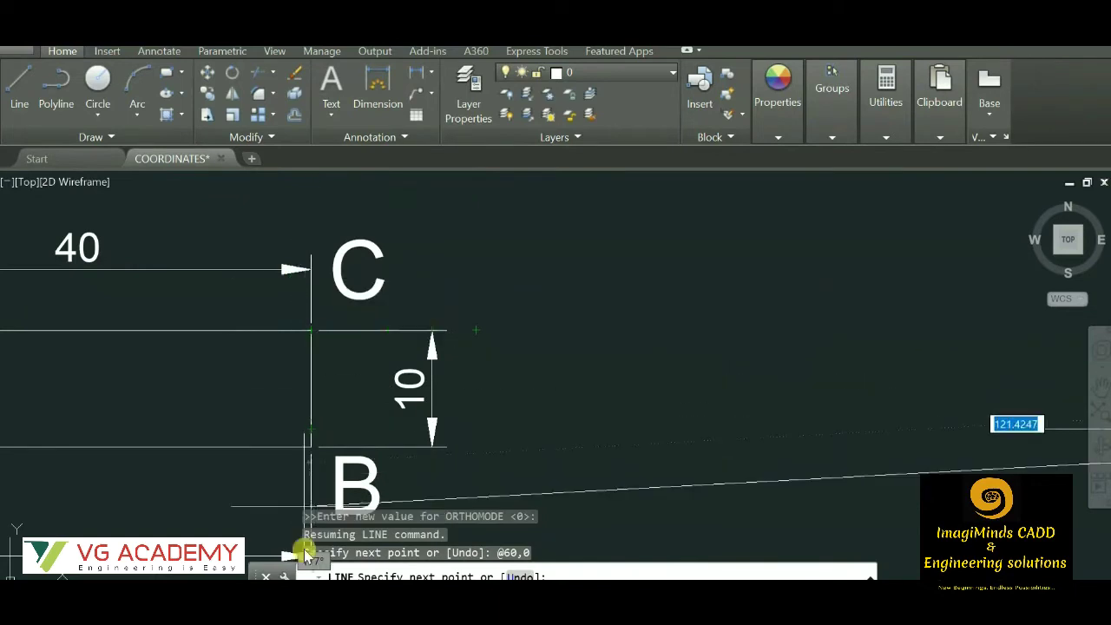
{"action": "scroll", "coordinate": [454, 417], "scroll_direction": "down", "scroll_amount": 5}
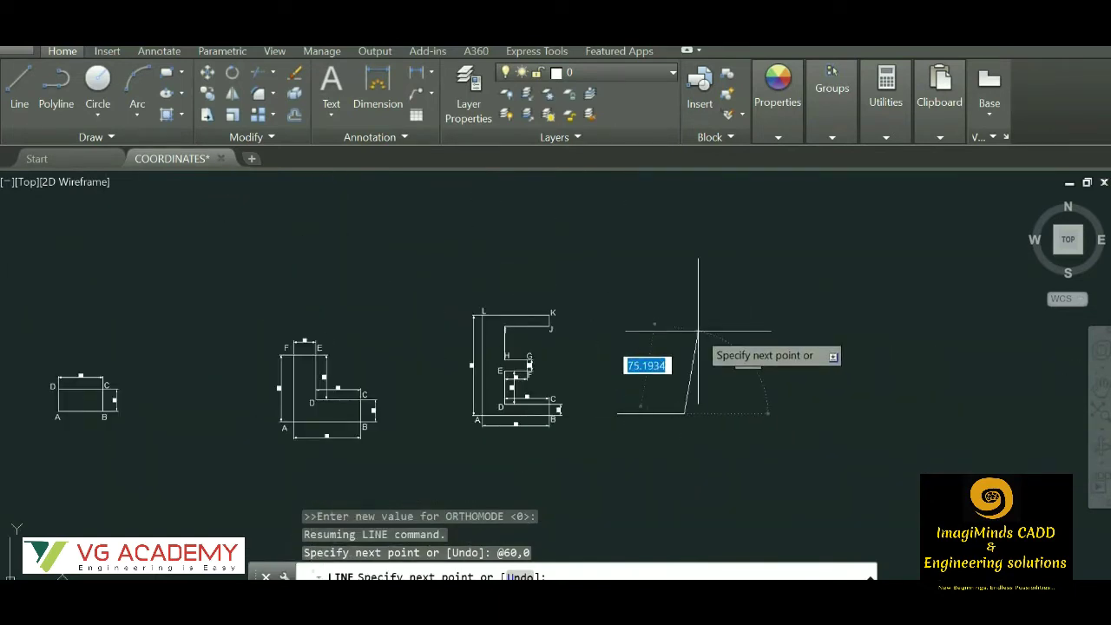
{"action": "type", "text": "@"}
{"action": "type", "text": "0"}
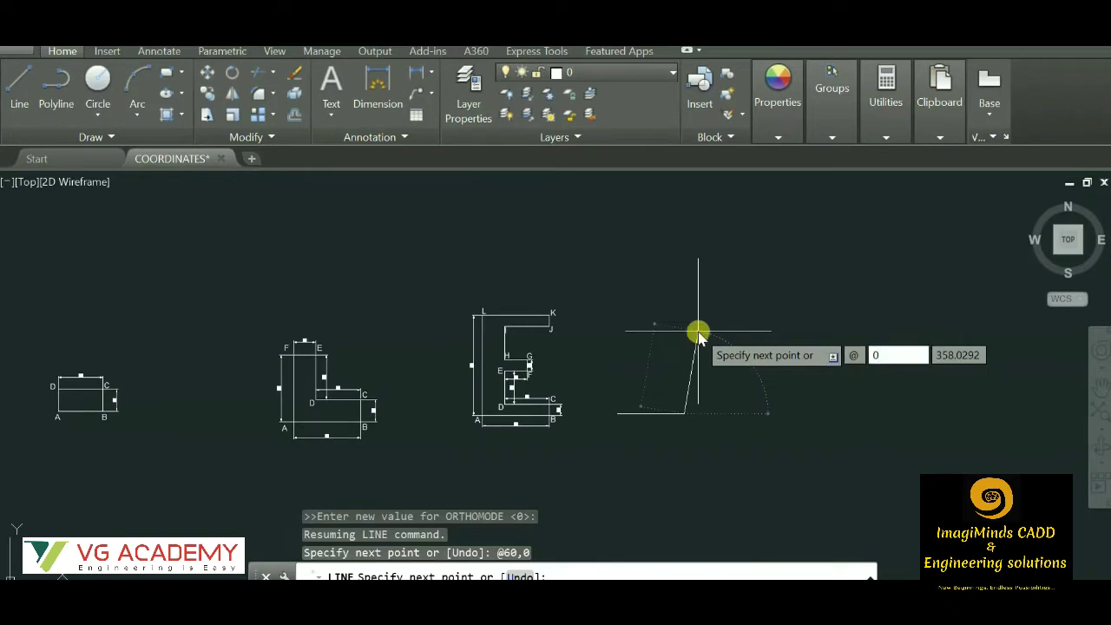
{"action": "key", "text": "Tab"}
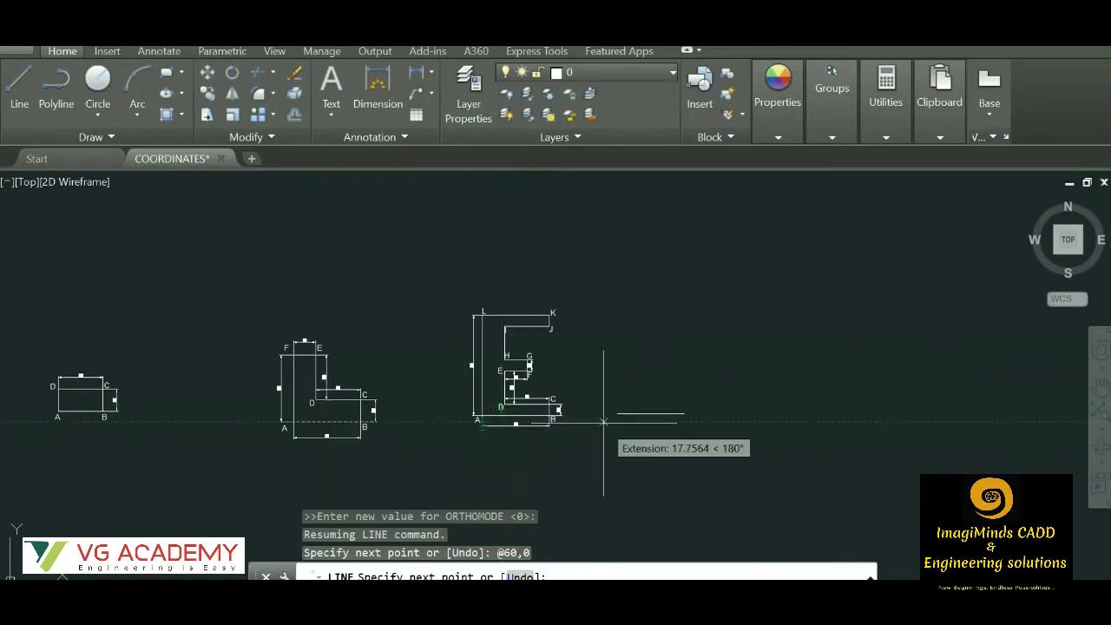
{"action": "scroll", "coordinate": [468, 395], "scroll_direction": "up", "scroll_amount": 8}
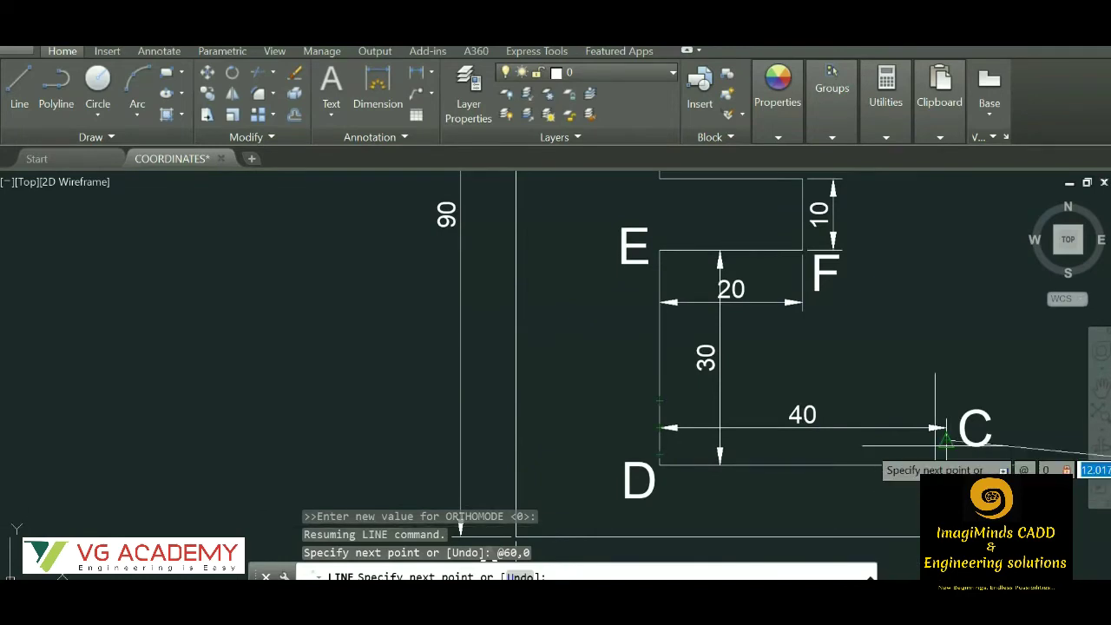
{"action": "scroll", "coordinate": [634, 327], "scroll_direction": "down", "scroll_amount": 7}
{"action": "scroll", "coordinate": [659, 347], "scroll_direction": "down", "scroll_amount": 5}
{"action": "scroll", "coordinate": [701, 339], "scroll_direction": "up", "scroll_amount": 9}
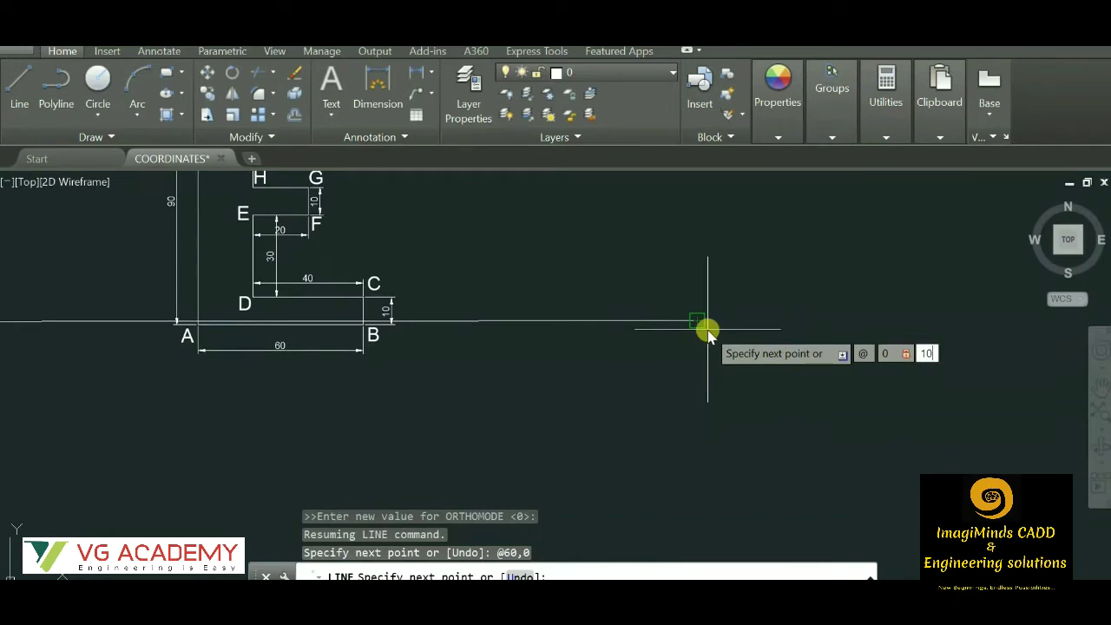
{"action": "key", "text": "Return"}
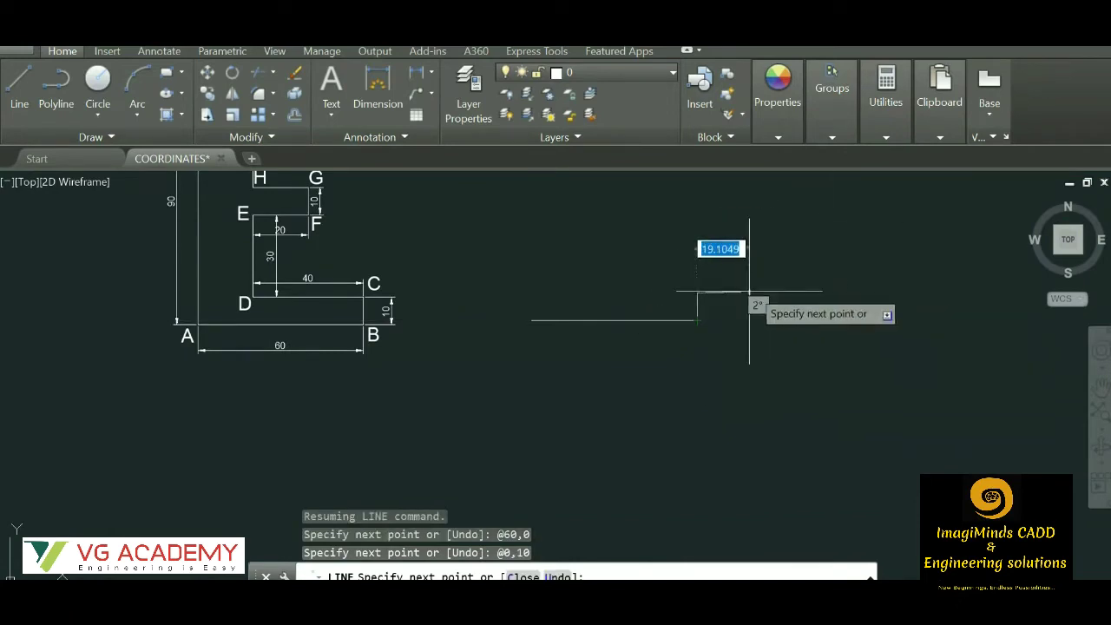
Continue the E-shape leftward from C with edge CD using the relative coordinate @-40,0.
{"action": "scroll", "coordinate": [588, 295], "scroll_direction": "up", "scroll_amount": 3}
{"action": "scroll", "coordinate": [221, 300], "scroll_direction": "down", "scroll_amount": 4}
{"action": "scroll", "coordinate": [248, 299], "scroll_direction": "up", "scroll_amount": 4}
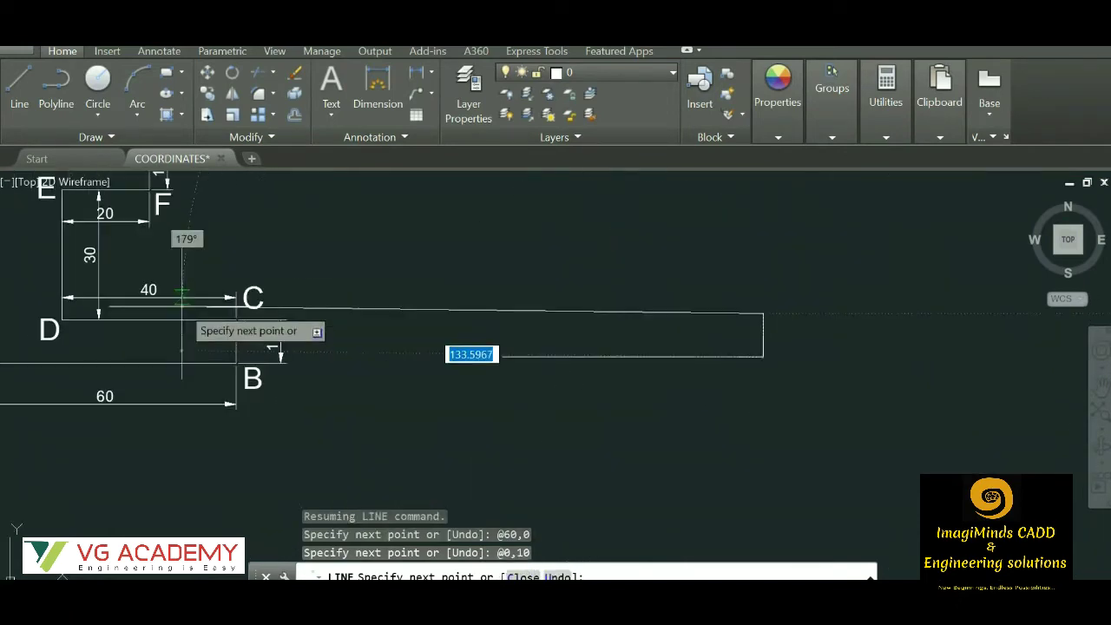
{"action": "scroll", "coordinate": [233, 312], "scroll_direction": "down", "scroll_amount": 4}
{"action": "scroll", "coordinate": [307, 309], "scroll_direction": "up", "scroll_amount": 6}
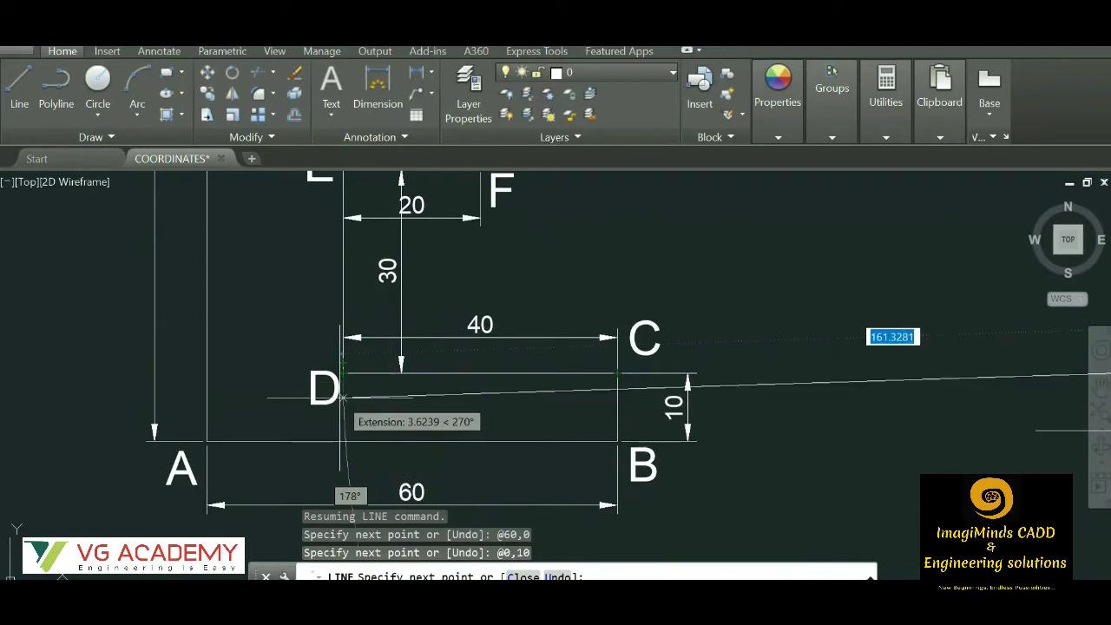
{"action": "scroll", "coordinate": [504, 392], "scroll_direction": "down", "scroll_amount": 3}
{"action": "scroll", "coordinate": [504, 392], "scroll_direction": "down", "scroll_amount": 5}
{"action": "scroll", "coordinate": [625, 354], "scroll_direction": "up", "scroll_amount": 5}
{"action": "key", "text": "F8"}
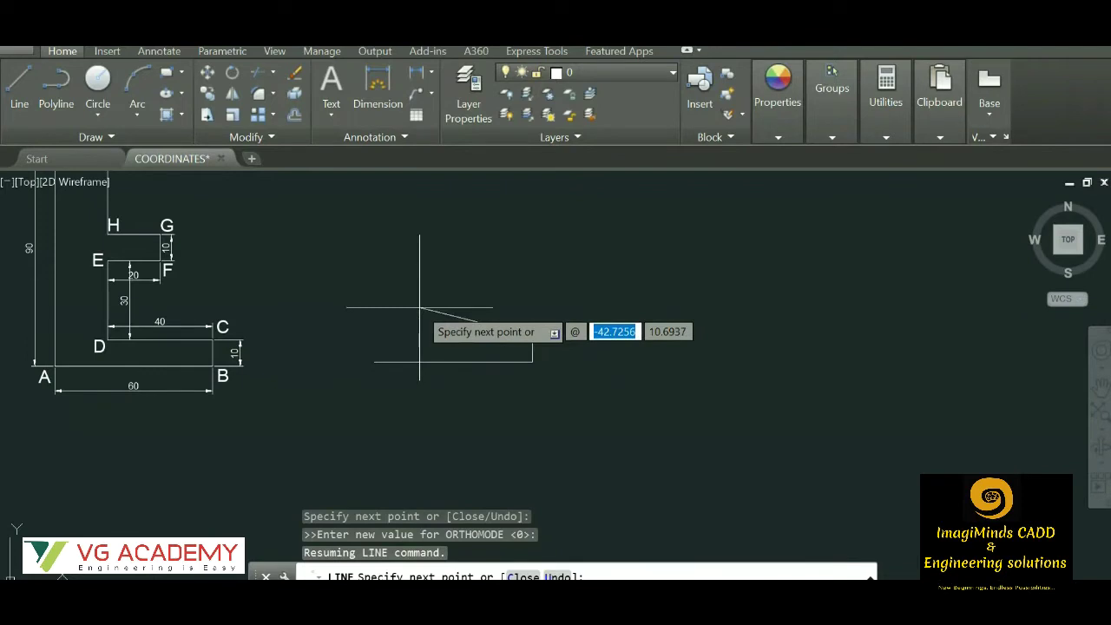
{"action": "type", "text": "-40"}
{"action": "key", "text": "Tab"}
{"action": "type", "text": "0"}
{"action": "key", "text": "Return"}
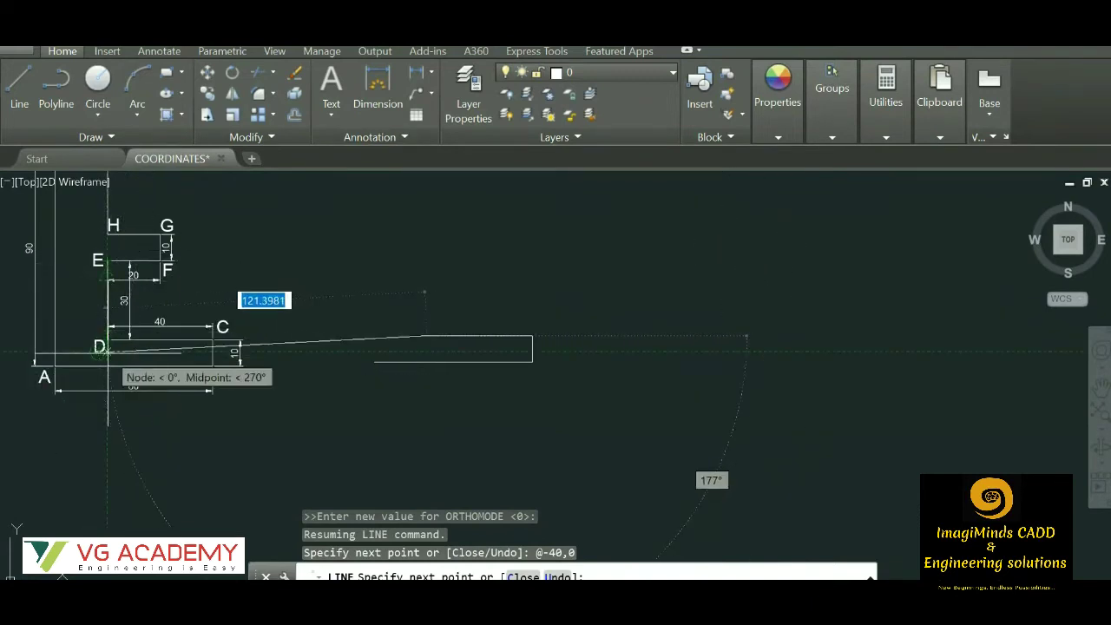
Draw the E-shape's inner vertical edge DE upward from D with the relative coordinate @0,30.
{"action": "left_click", "coordinate": [458, 259]}
{"action": "type", "text": "@0"}
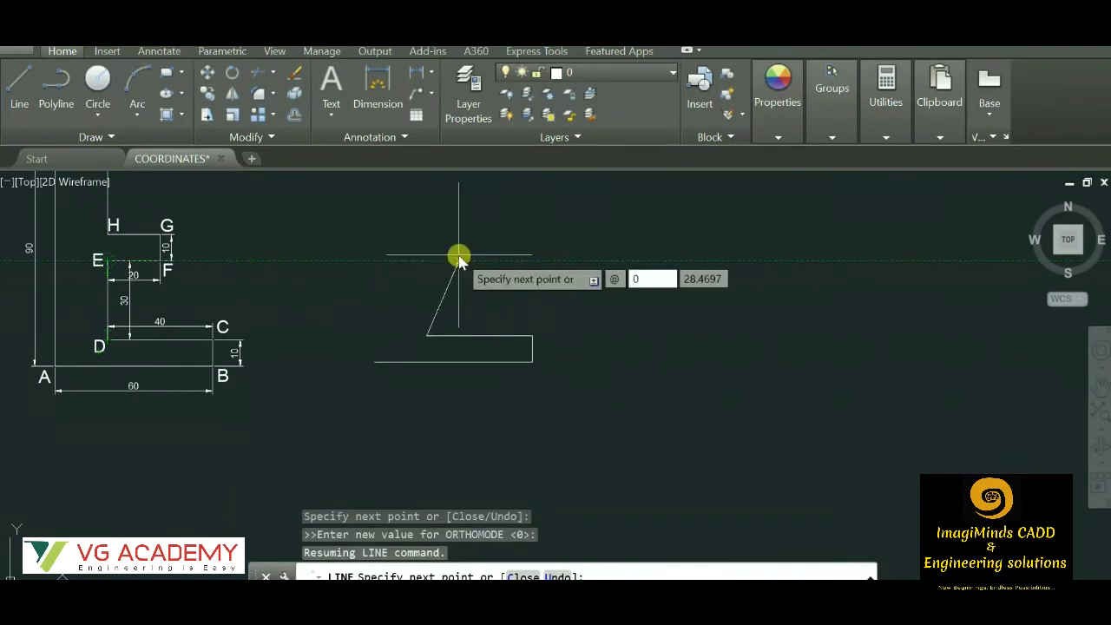
{"action": "key", "text": "Tab"}
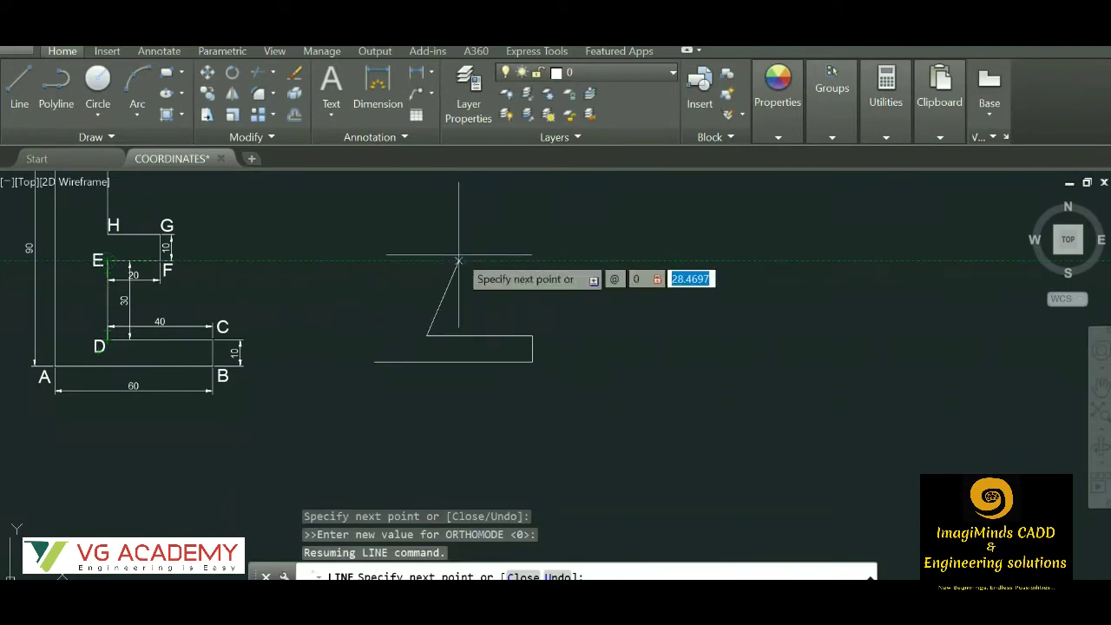
{"action": "type", "text": "3"}
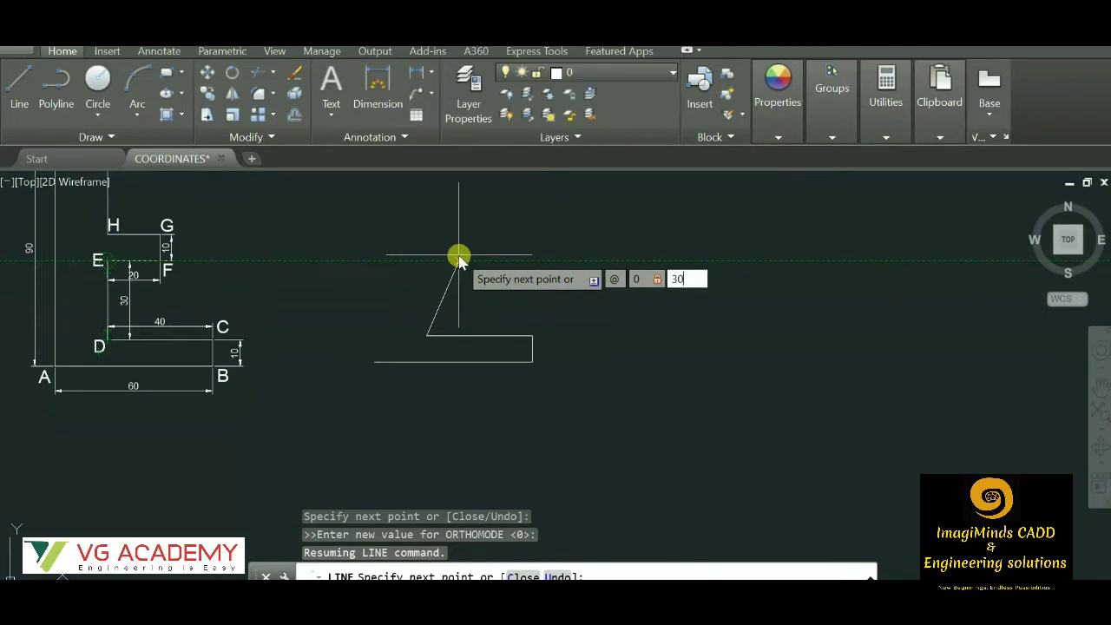
{"action": "type", "text": "0"}
{"action": "key", "text": "Return"}
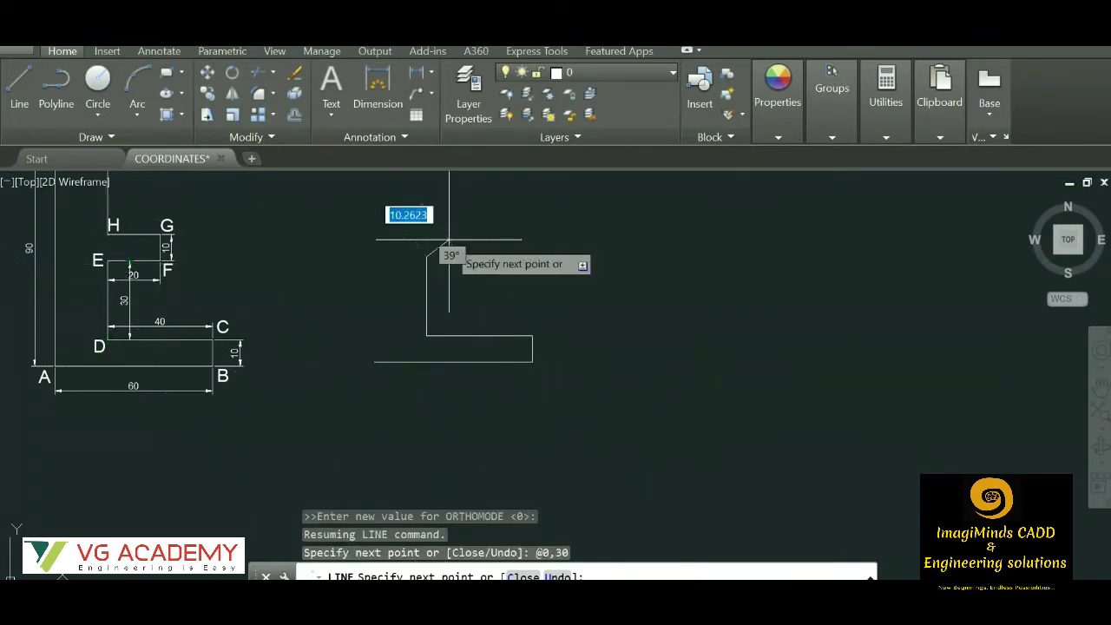
{"action": "key", "text": "F8"}
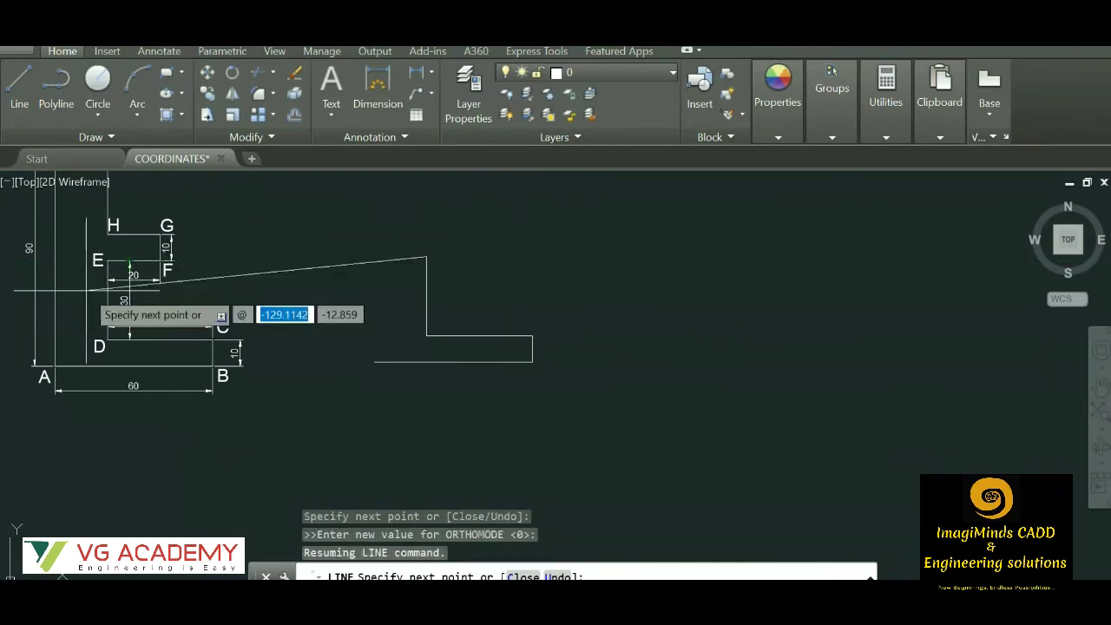
{"action": "scroll", "coordinate": [91, 291], "scroll_direction": "up", "scroll_amount": 6}
{"action": "scroll", "coordinate": [347, 300], "scroll_direction": "down", "scroll_amount": 10}
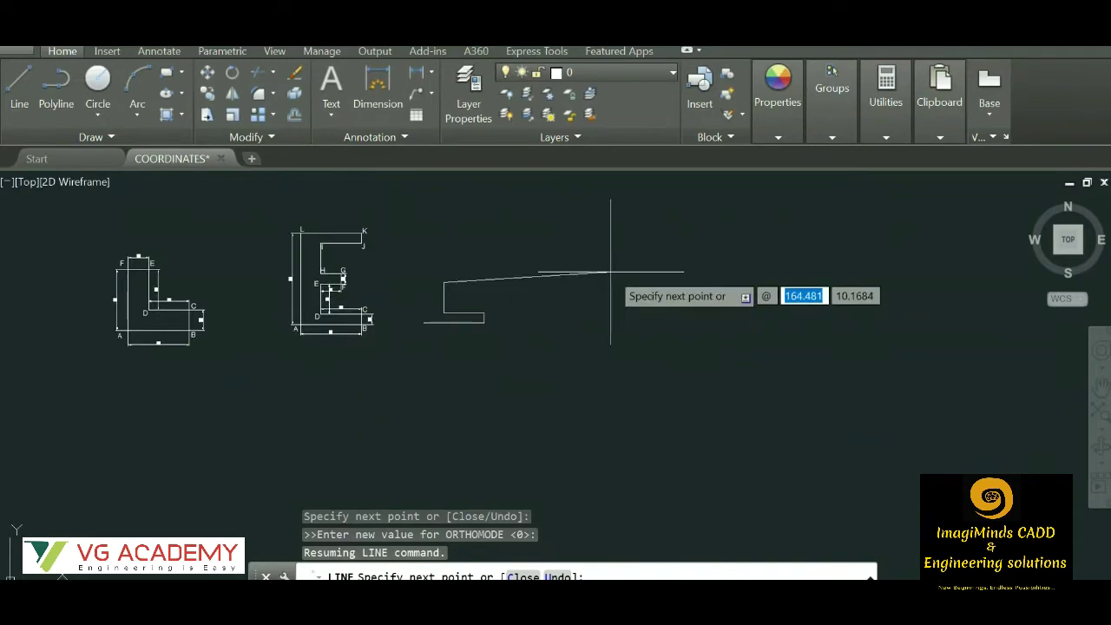
{"action": "type", "text": "20"}
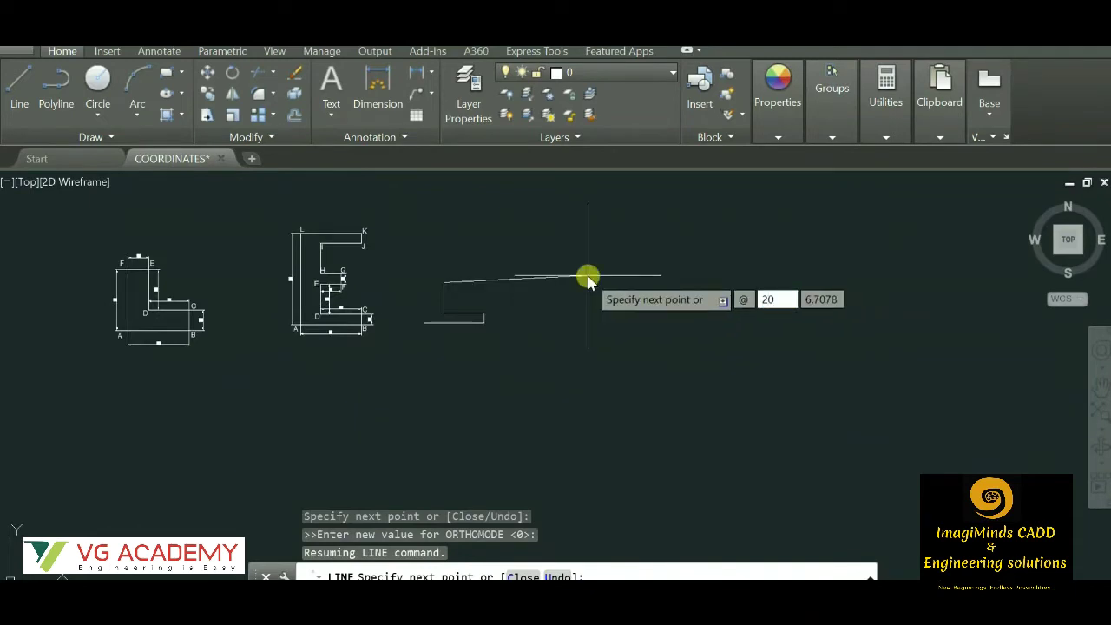
{"action": "key", "text": "Tab"}
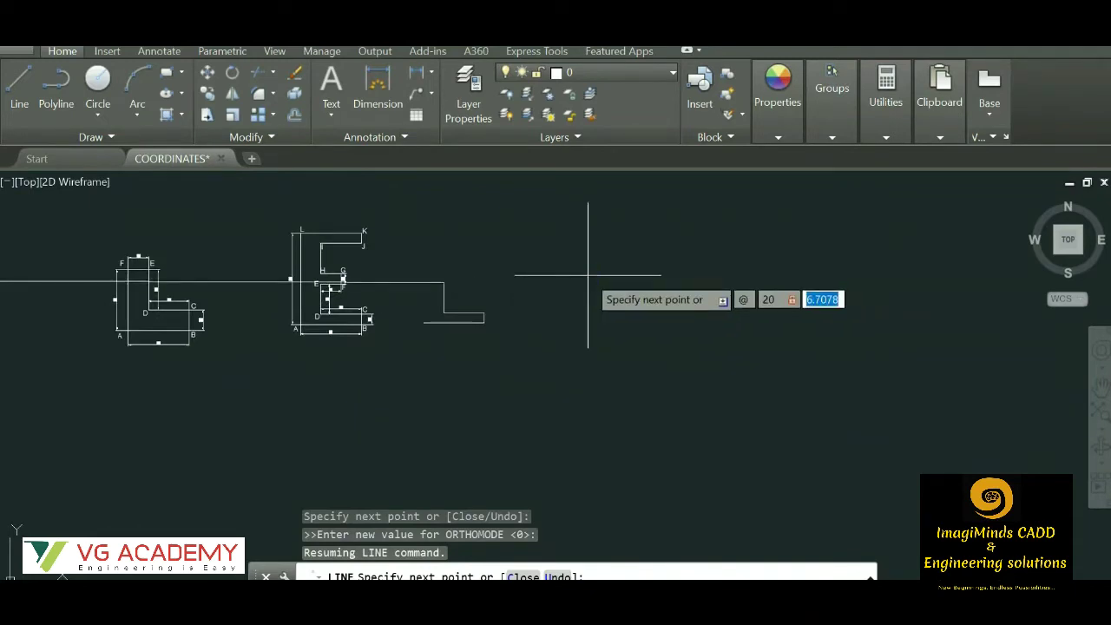
{"action": "type", "text": "0"}
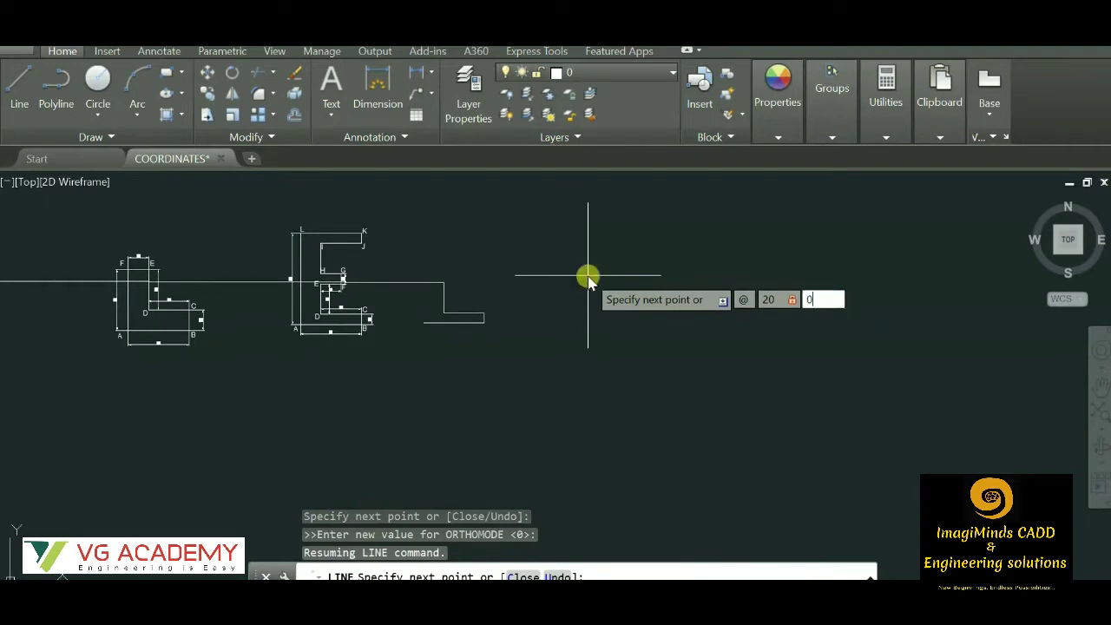
{"action": "key", "text": "Return"}
Try to draw the middle arm's end edge FG with the relative coordinate @0,10, and undo that segment.
{"action": "scroll", "coordinate": [443, 296], "scroll_direction": "up", "scroll_amount": 5}
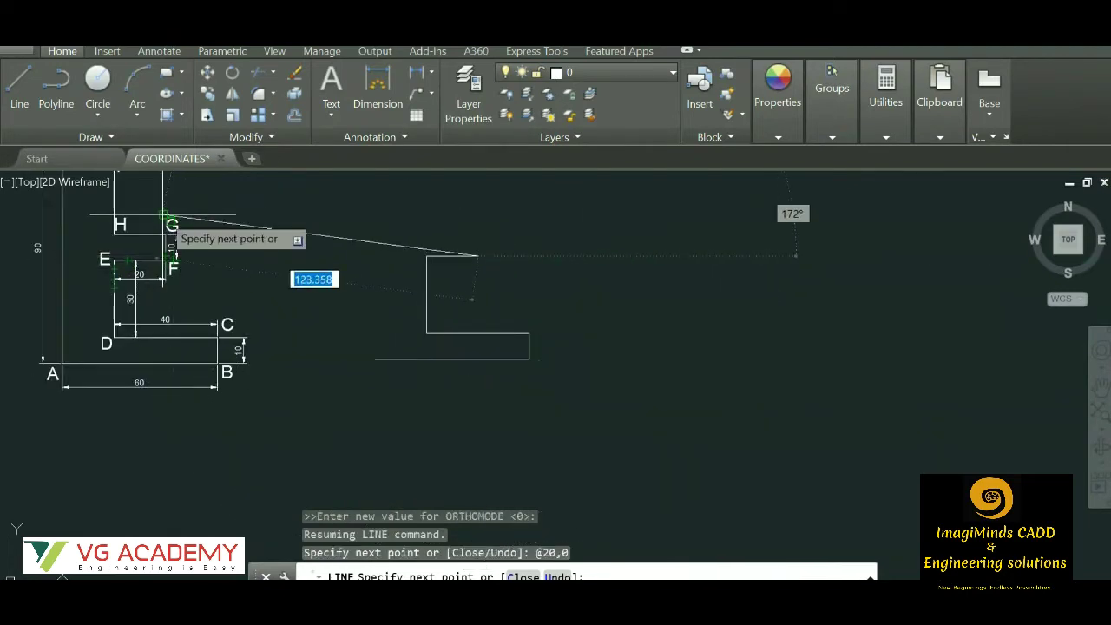
{"action": "scroll", "coordinate": [166, 219], "scroll_direction": "up", "scroll_amount": 6}
{"action": "scroll", "coordinate": [187, 300], "scroll_direction": "down", "scroll_amount": 8}
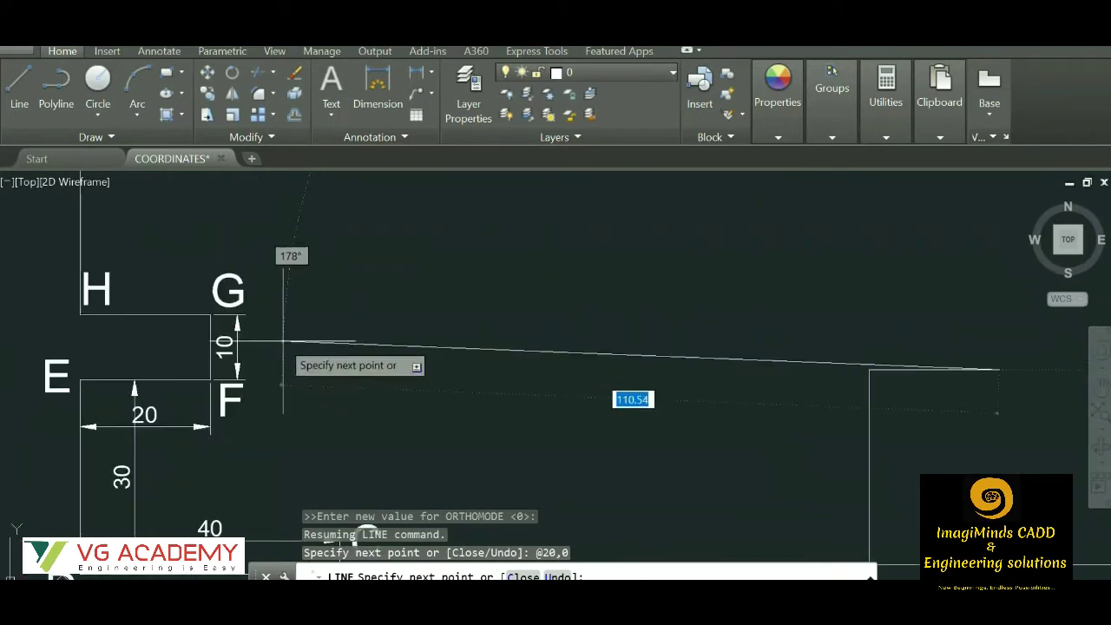
{"action": "scroll", "coordinate": [348, 437], "scroll_direction": "up", "scroll_amount": 6}
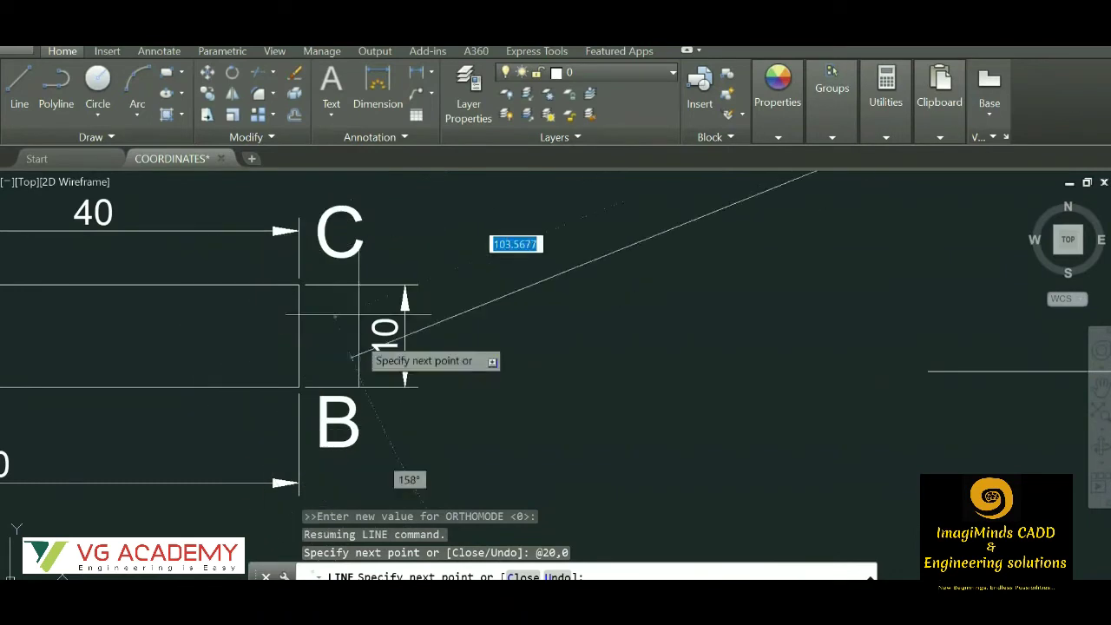
{"action": "scroll", "coordinate": [269, 278], "scroll_direction": "down", "scroll_amount": 5}
{"action": "scroll", "coordinate": [318, 364], "scroll_direction": "down", "scroll_amount": 3}
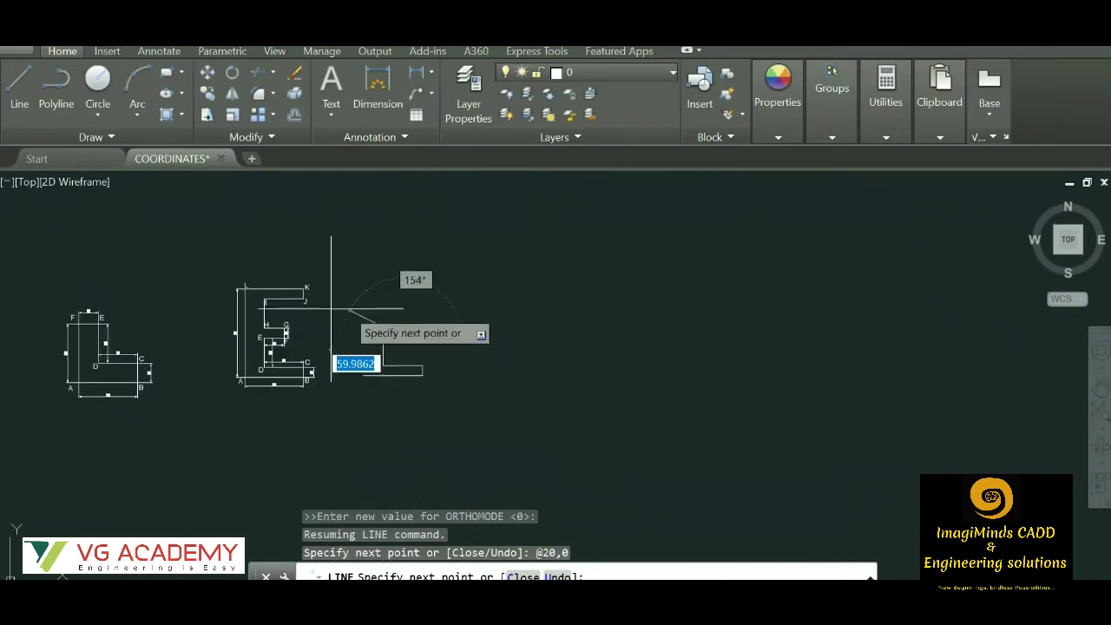
{"action": "scroll", "coordinate": [310, 347], "scroll_direction": "up", "scroll_amount": 3}
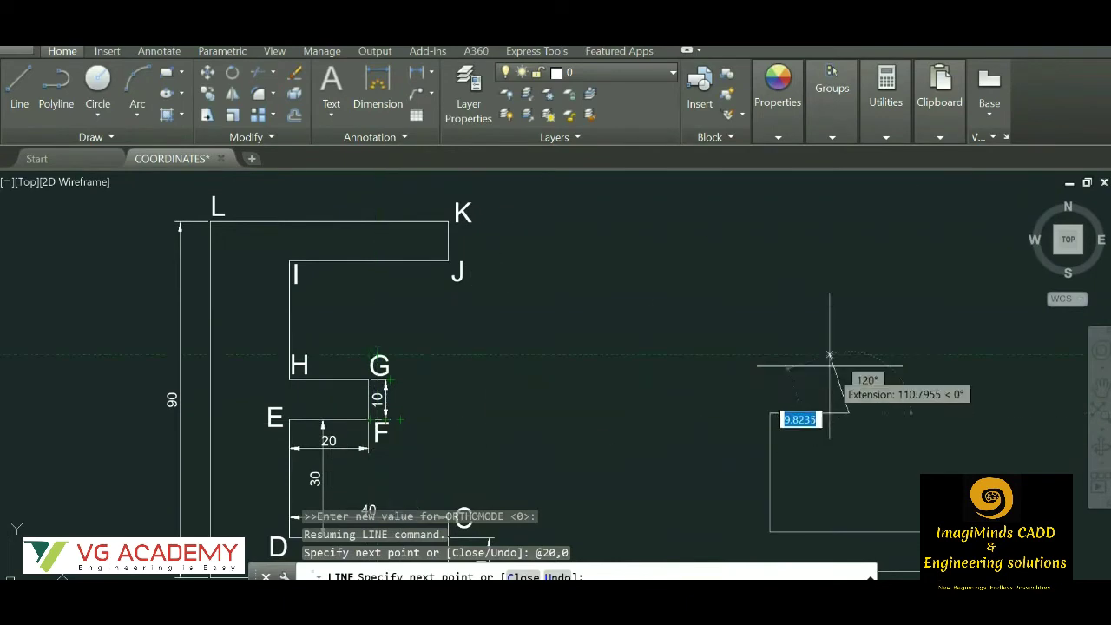
{"action": "key", "text": "F8"}
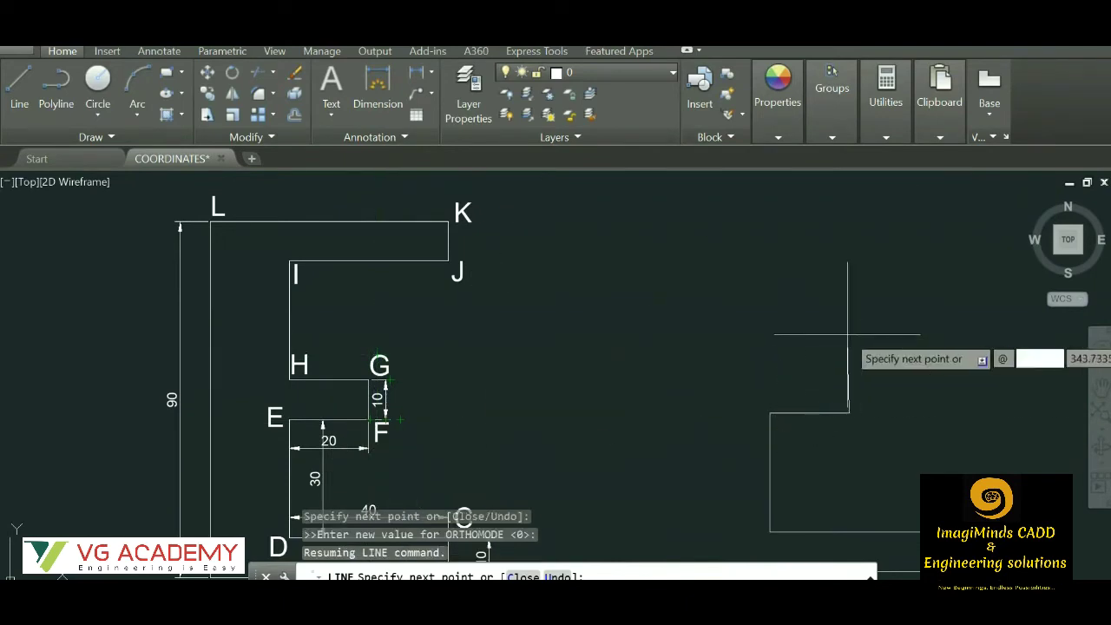
{"action": "type", "text": "0"}
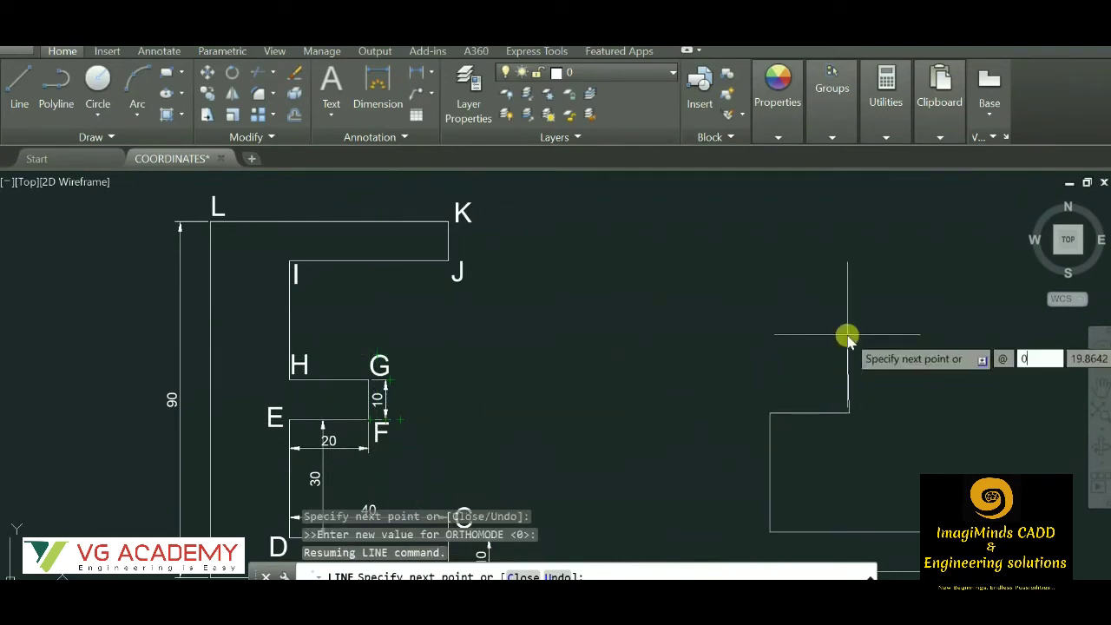
{"action": "key", "text": "Tab"}
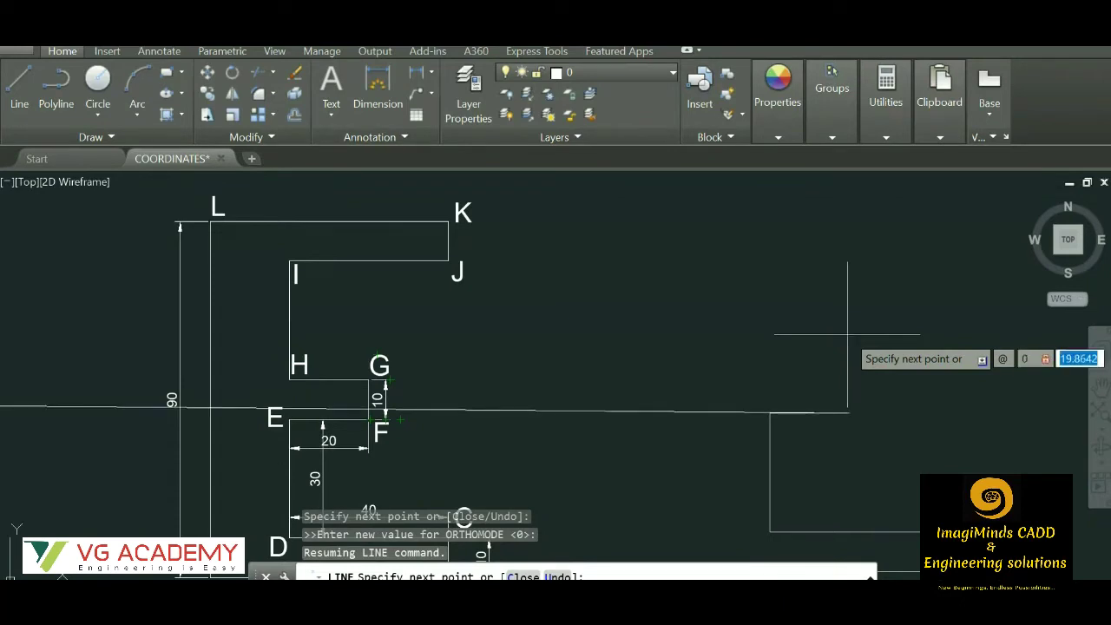
{"action": "type", "text": "10"}
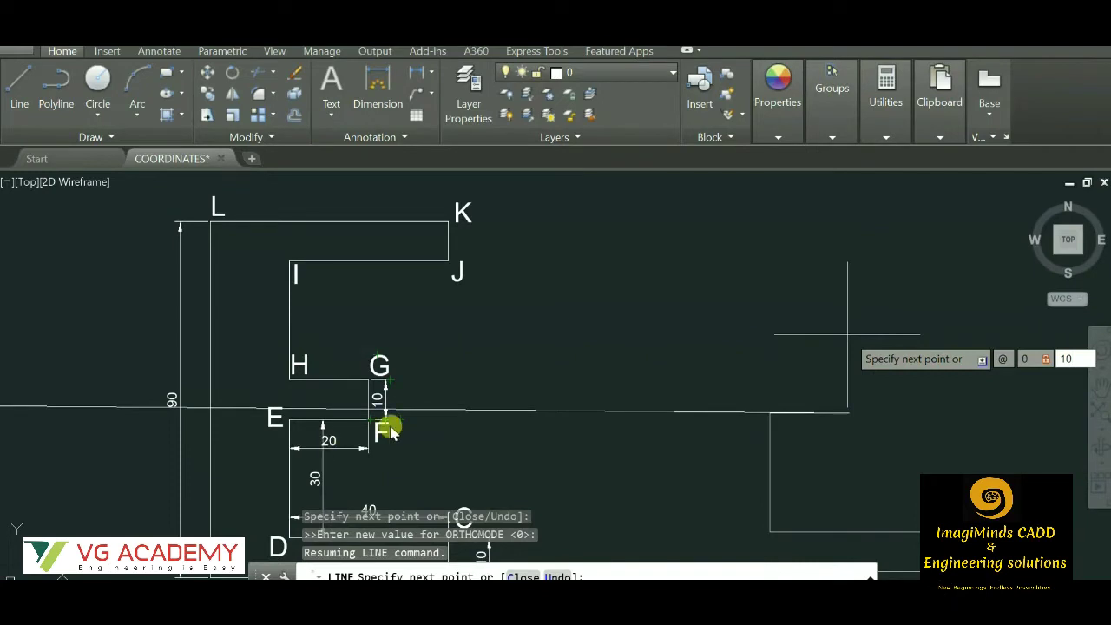
{"action": "key", "text": "Return"}
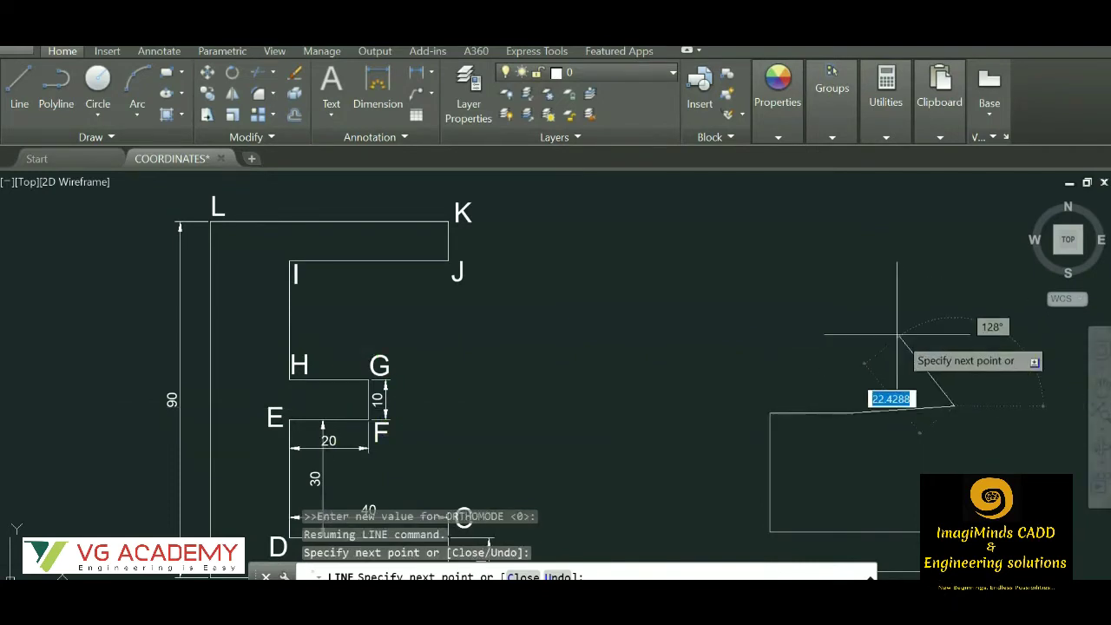
{"action": "type", "text": "u"}
{"action": "key", "text": "Return"}
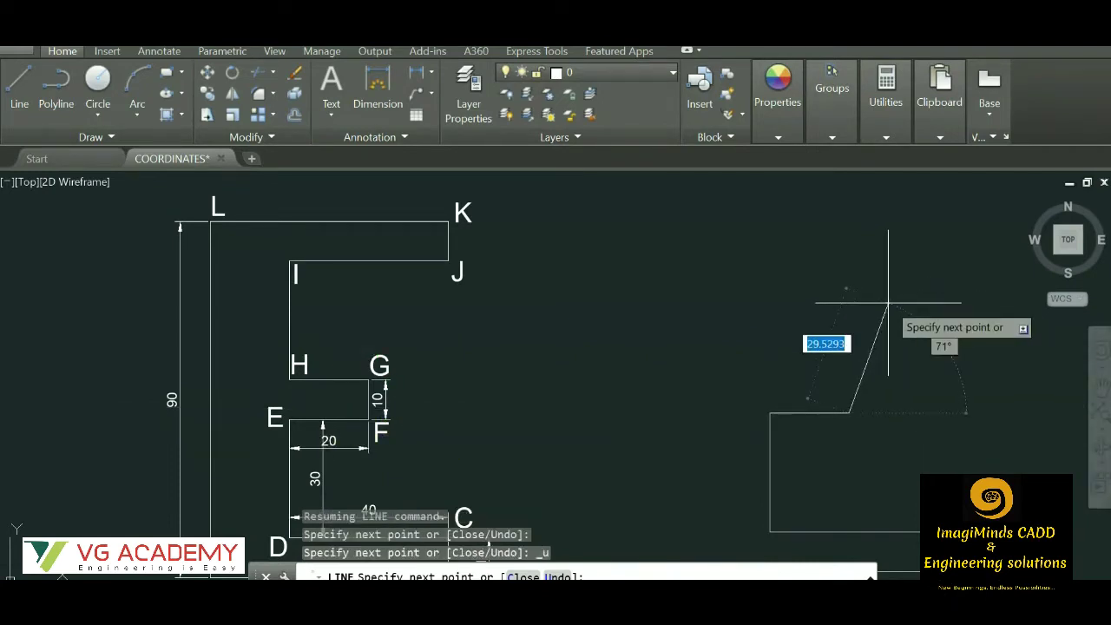
Draw the middle arm's end edge FG upward from F with the relative coordinate @0,10.
{"action": "key", "text": "F8"}
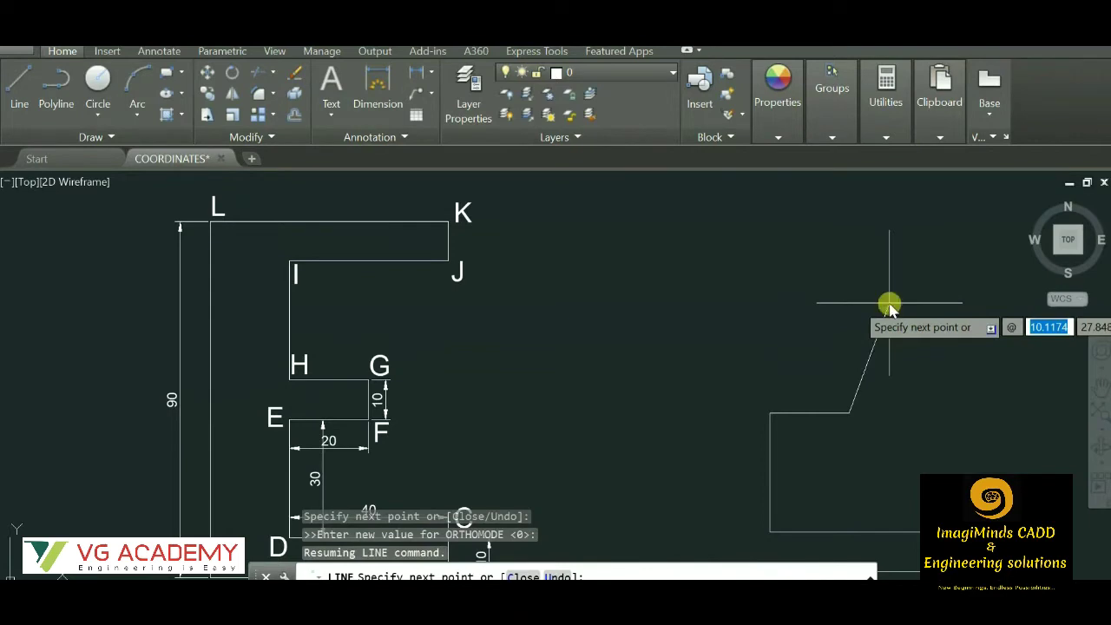
{"action": "key", "text": "Tab"}
{"action": "type", "text": "10"}
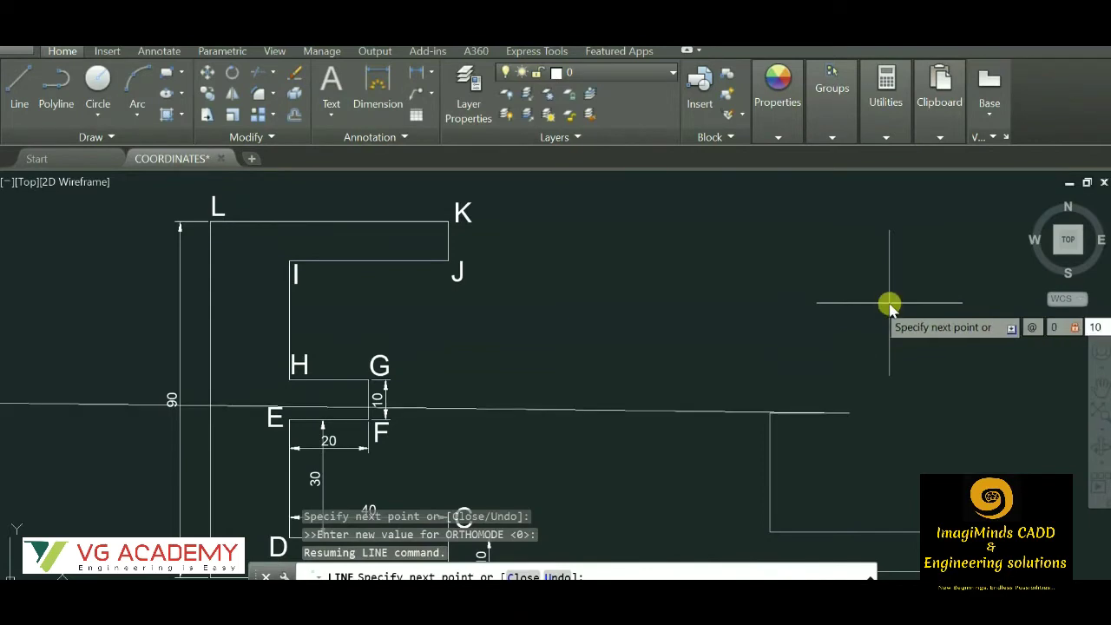
{"action": "key", "text": "Return"}
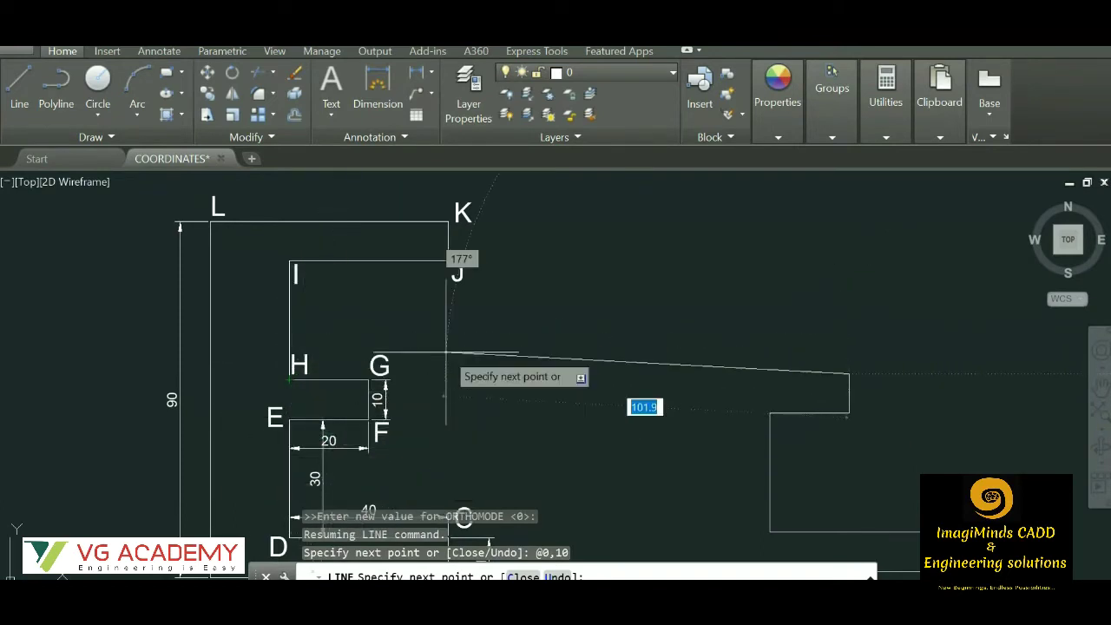
Draw the middle arm's upper edge GH leftward from G with the relative coordinate @-20,0.
{"action": "key", "text": "F8"}
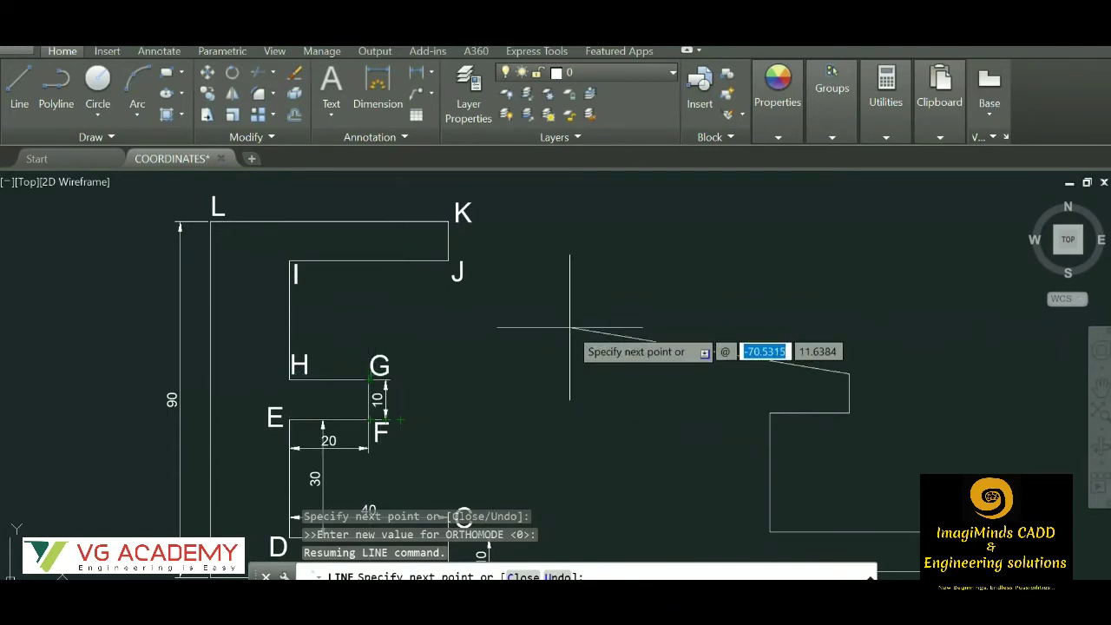
{"action": "type", "text": "-"}
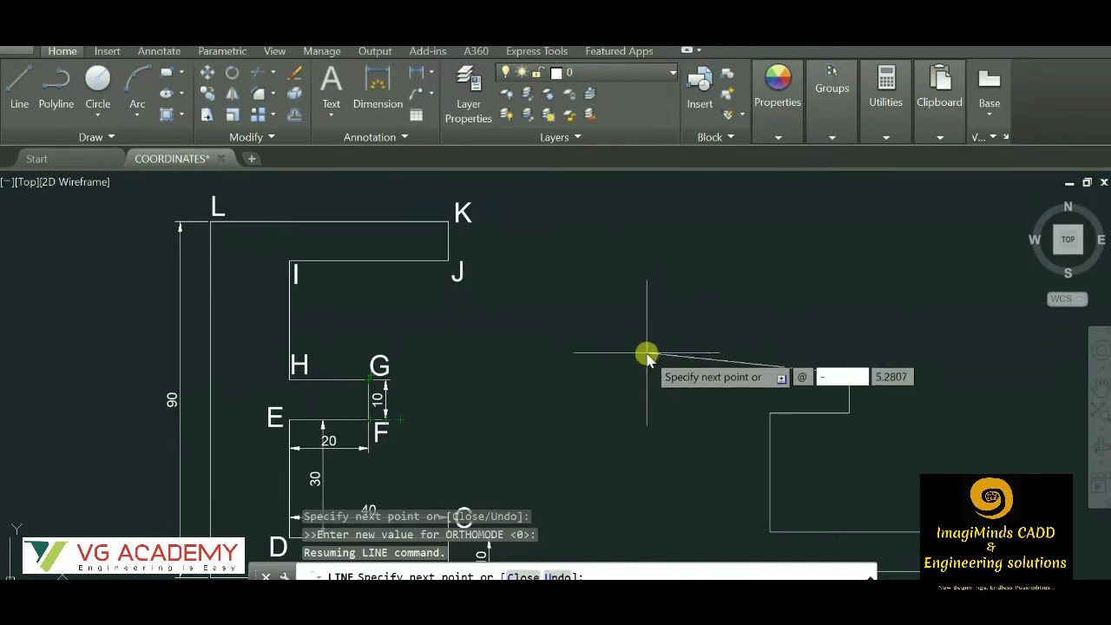
{"action": "type", "text": "20"}
{"action": "key", "text": "Tab"}
{"action": "type", "text": "0"}
{"action": "key", "text": "Return"}
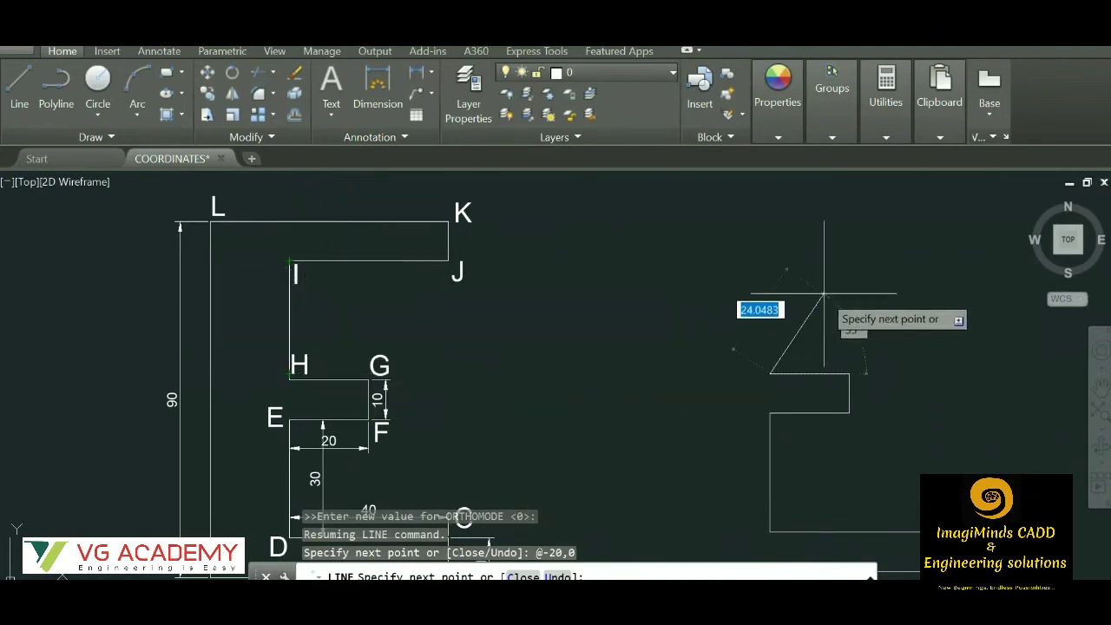
Draw the E-shape's upper inner vertical edge HI upward from H with the relative coordinate @0,30.
{"action": "key", "text": "F8"}
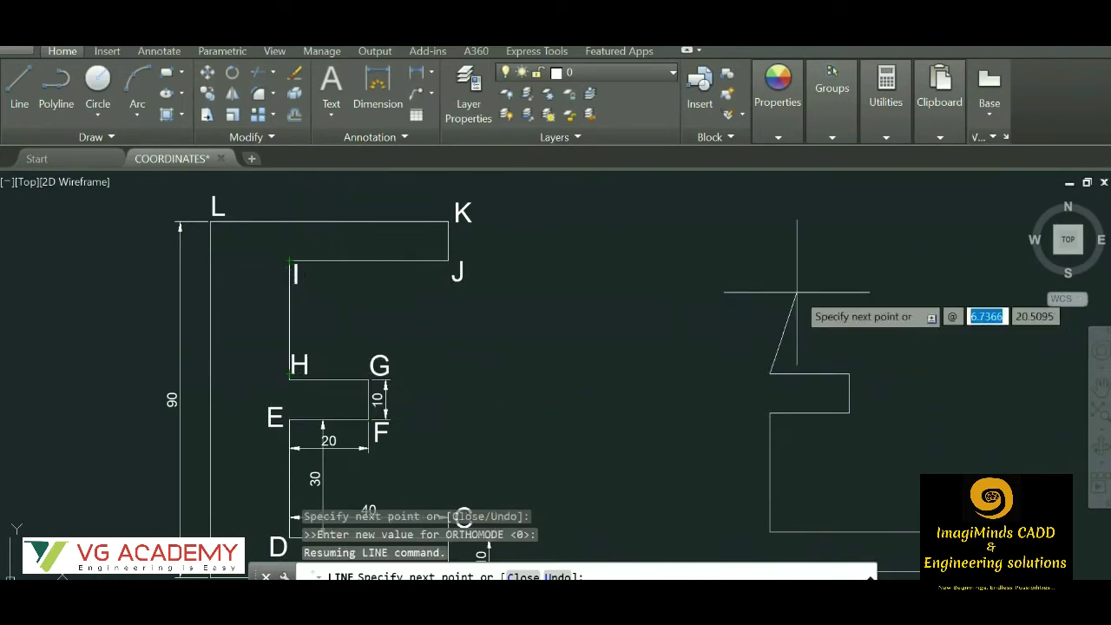
{"action": "type", "text": "0"}
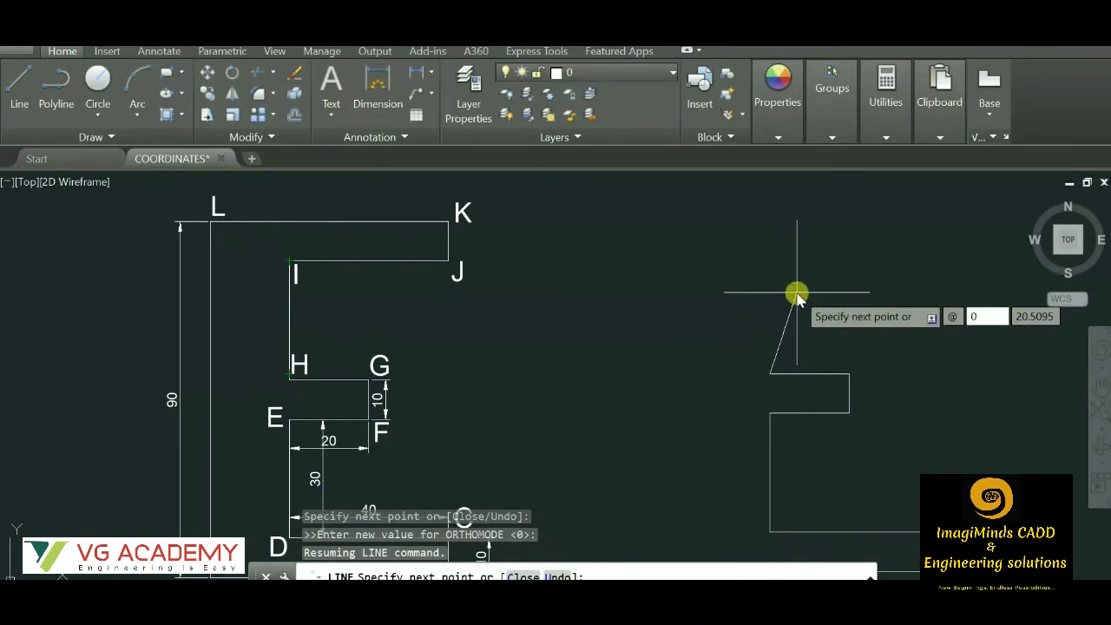
{"action": "key", "text": "Tab"}
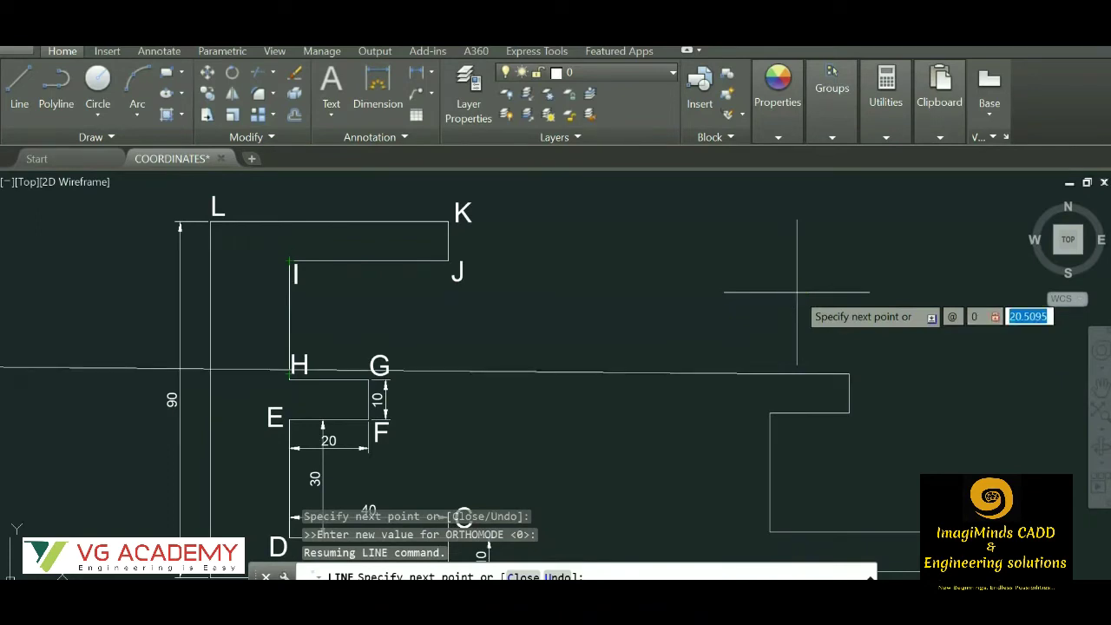
{"action": "type", "text": "30"}
{"action": "key", "text": "Return"}
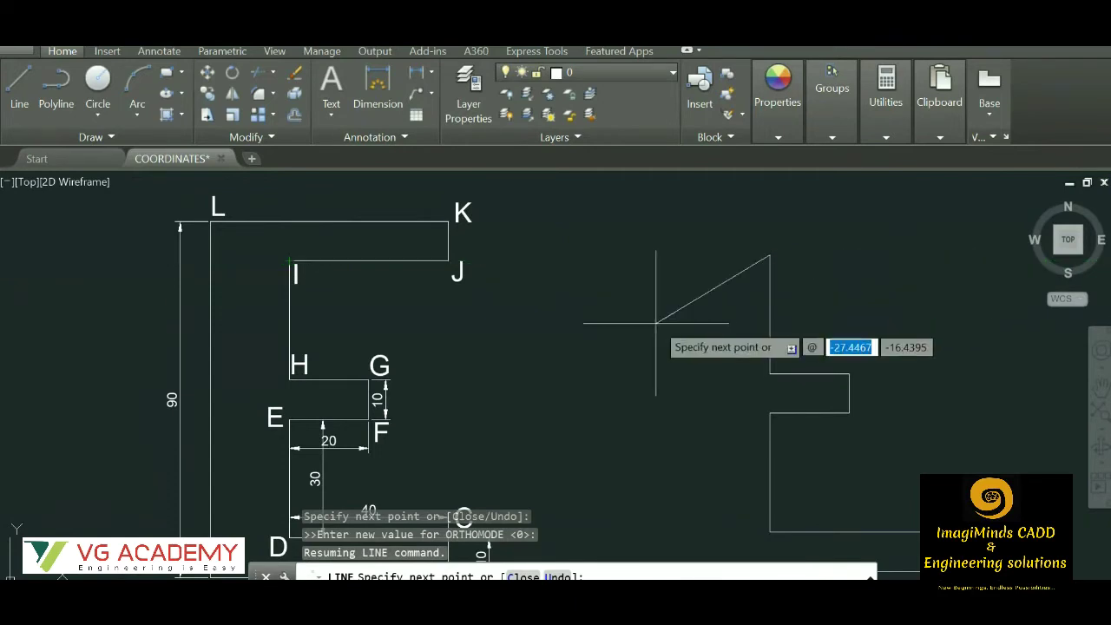
{"action": "scroll", "coordinate": [642, 330], "scroll_direction": "down", "scroll_amount": 4}
{"action": "scroll", "coordinate": [494, 364], "scroll_direction": "up", "scroll_amount": 4}
{"action": "scroll", "coordinate": [471, 401], "scroll_direction": "down", "scroll_amount": 2}
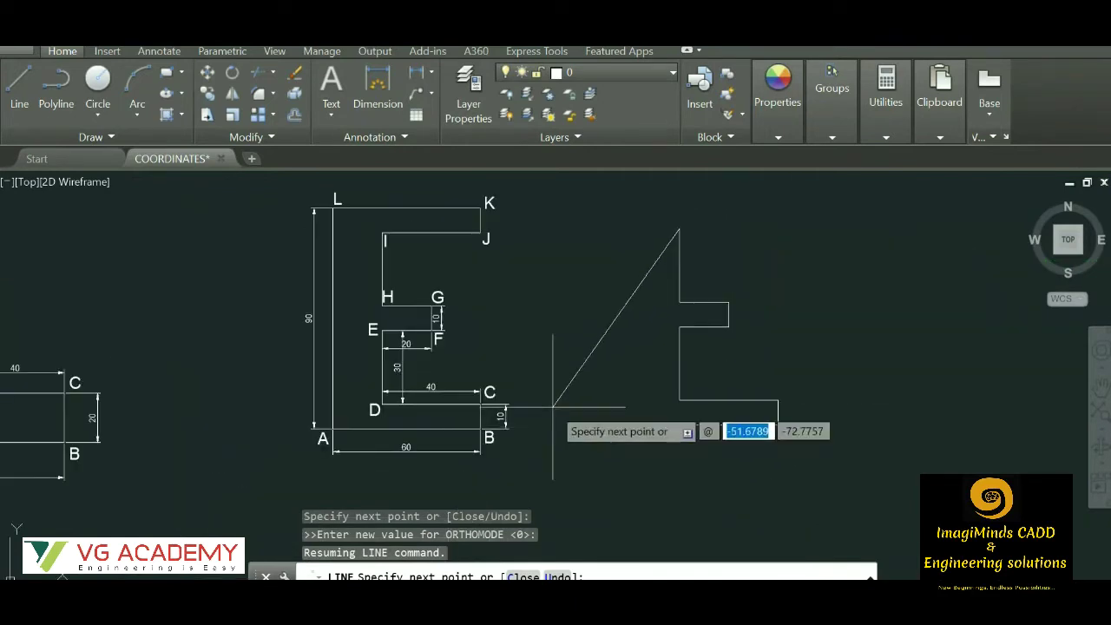
{"action": "scroll", "coordinate": [729, 212], "scroll_direction": "down", "scroll_amount": 3}
{"action": "scroll", "coordinate": [739, 221], "scroll_direction": "up", "scroll_amount": 5}
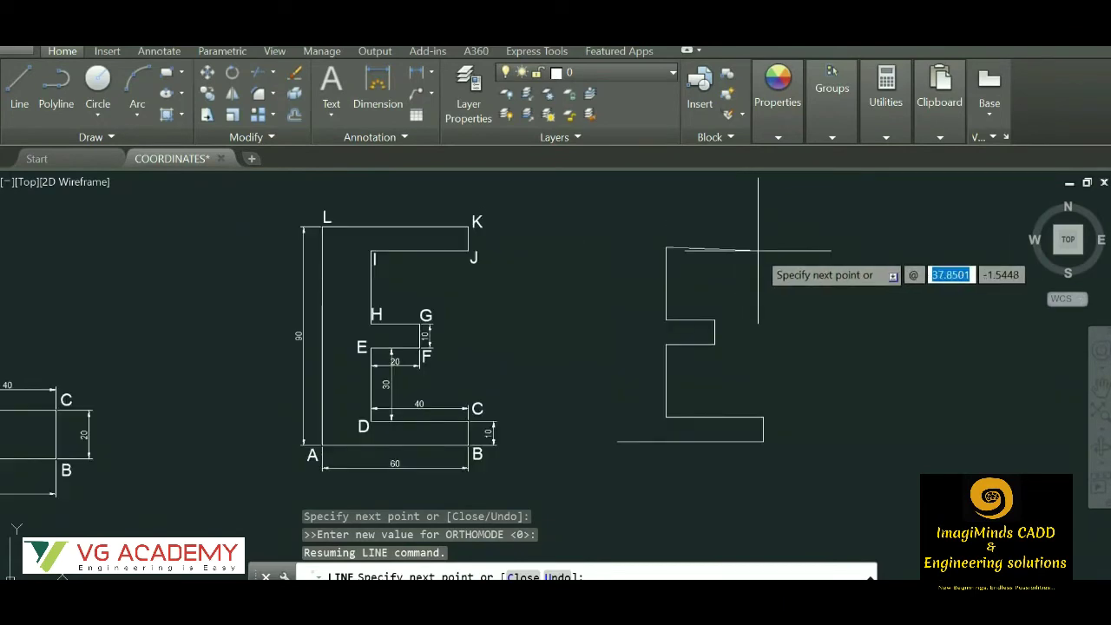
{"action": "type", "text": "40"}
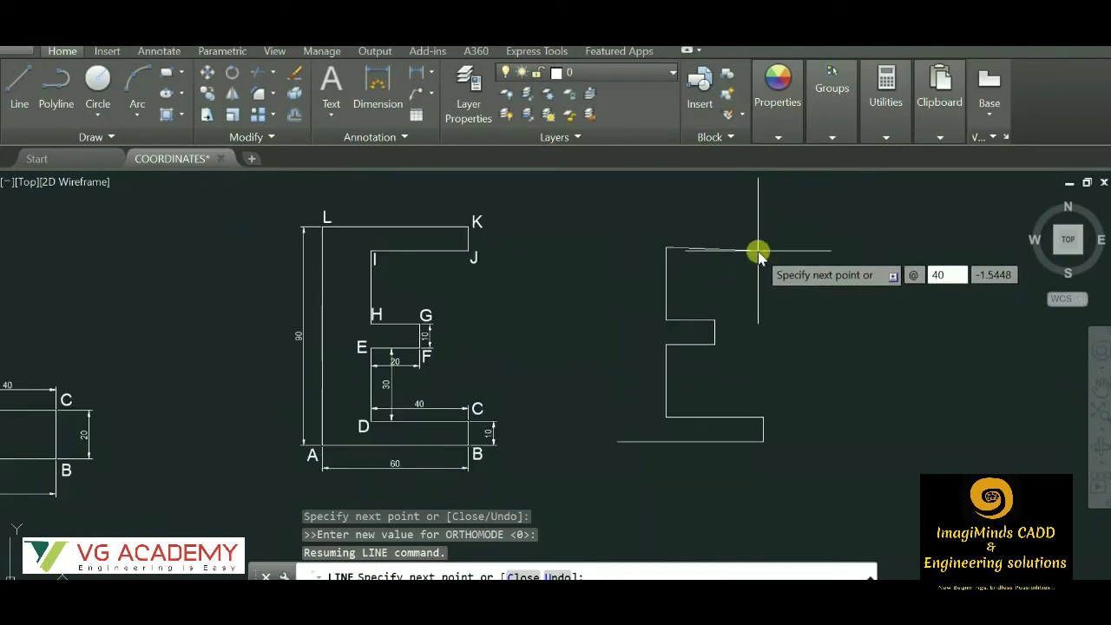
{"action": "key", "text": "Tab"}
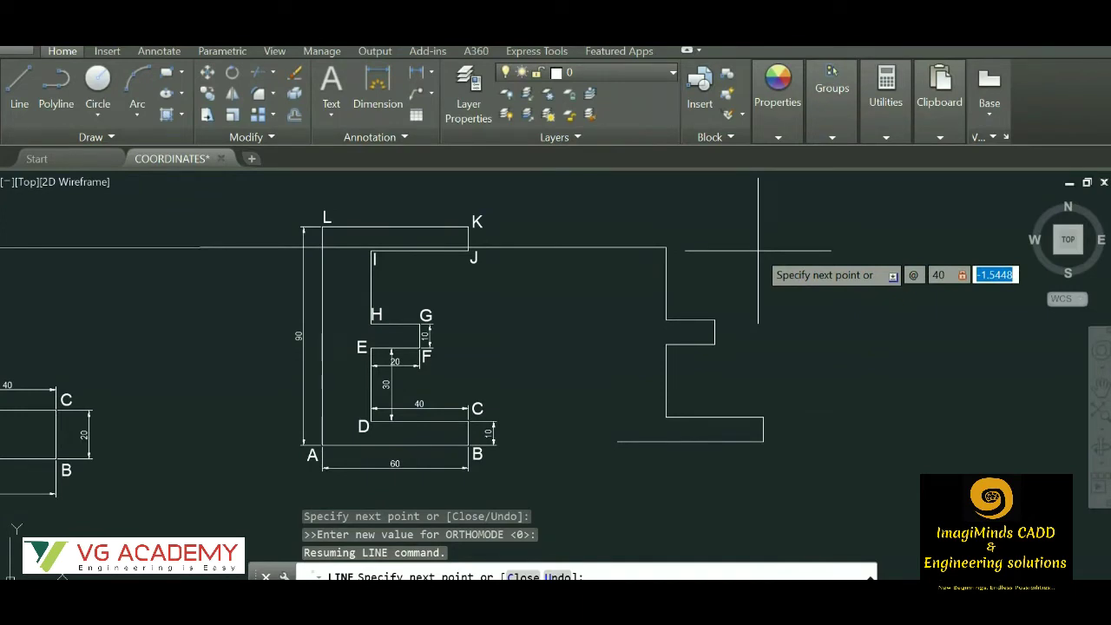
{"action": "type", "text": "0"}
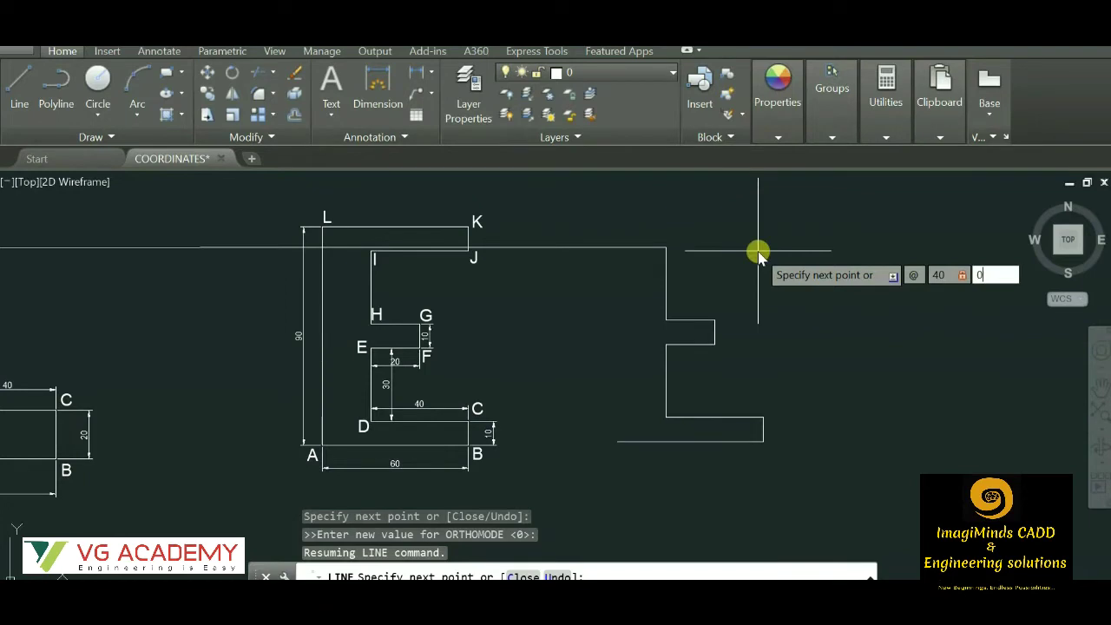
{"action": "key", "text": "Return"}
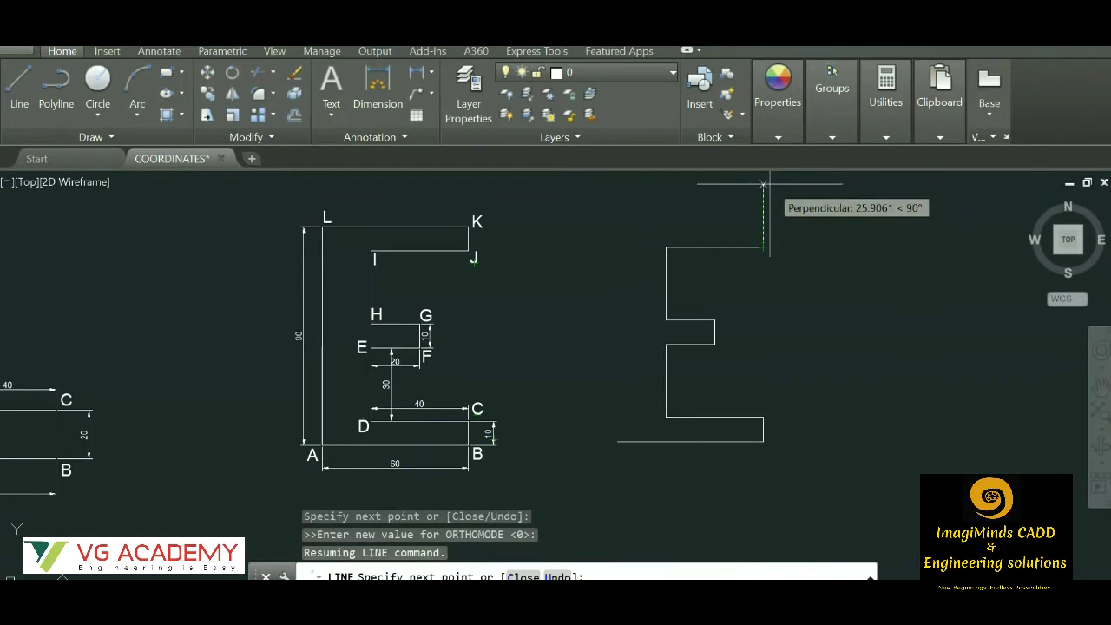
Draw the upper arm's end edge JK upward from J with the relative coordinate @0,10.
{"action": "left_click", "coordinate": [768, 187]}
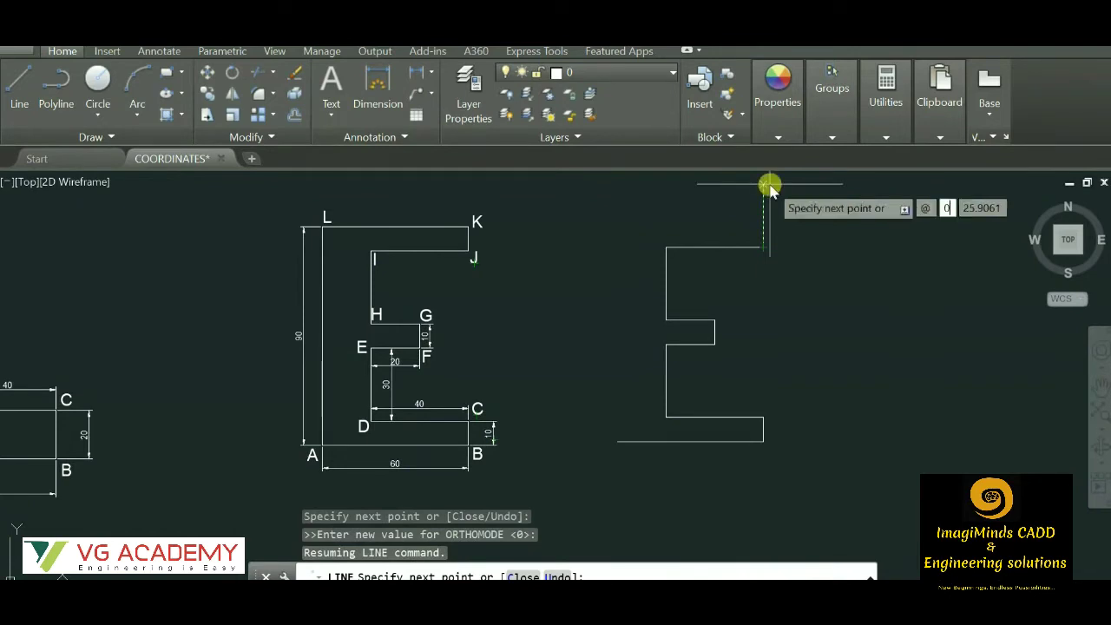
{"action": "left_click", "coordinate": [763, 256]}
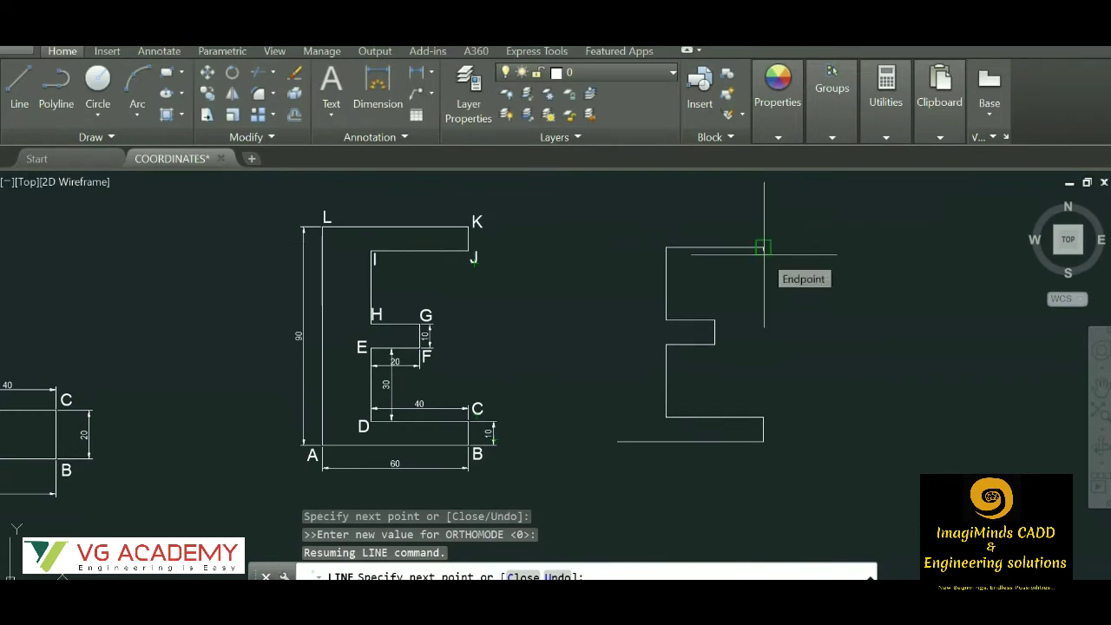
{"action": "type", "text": "10"}
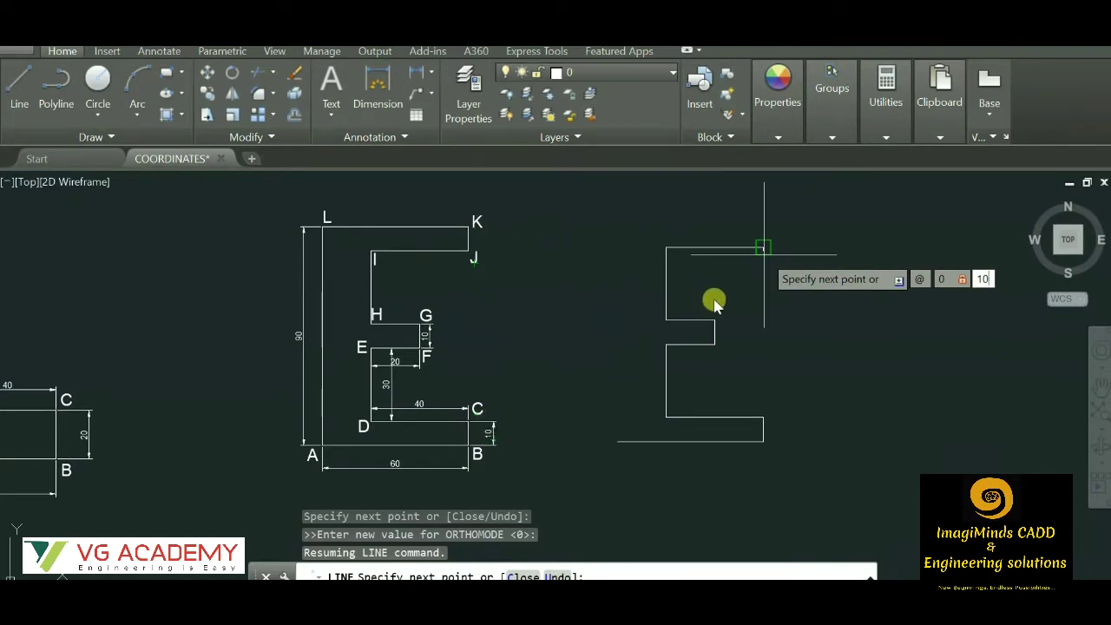
{"action": "key", "text": "Return"}
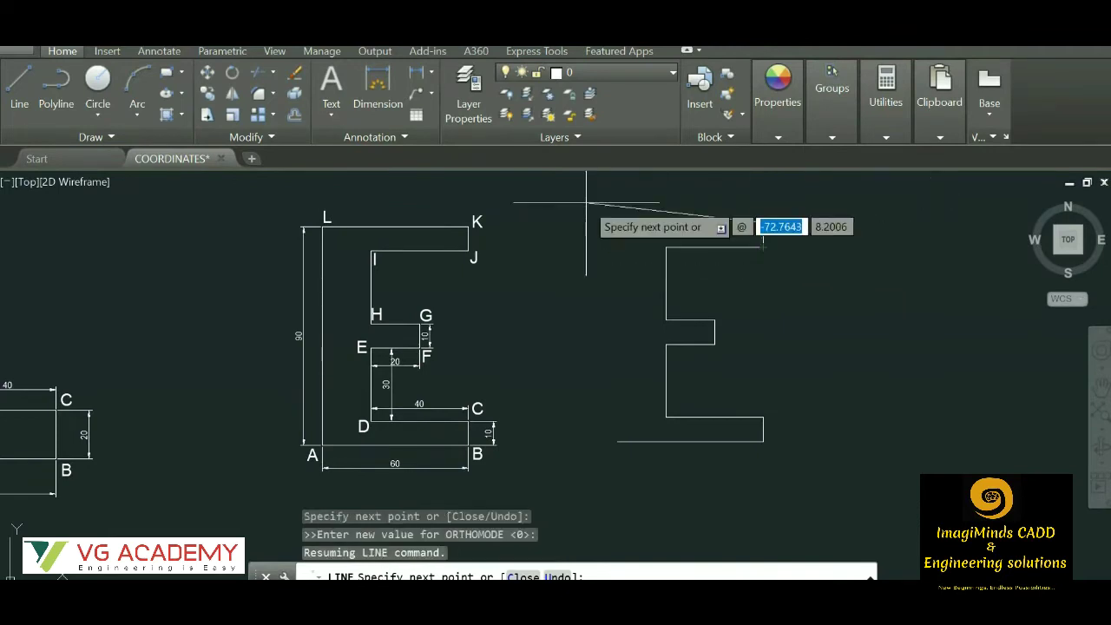
Draw the top edge KL leftward from K with @-60,0, and finish the E-shape with a line down to its starting corner A.
{"action": "type", "text": "6"}
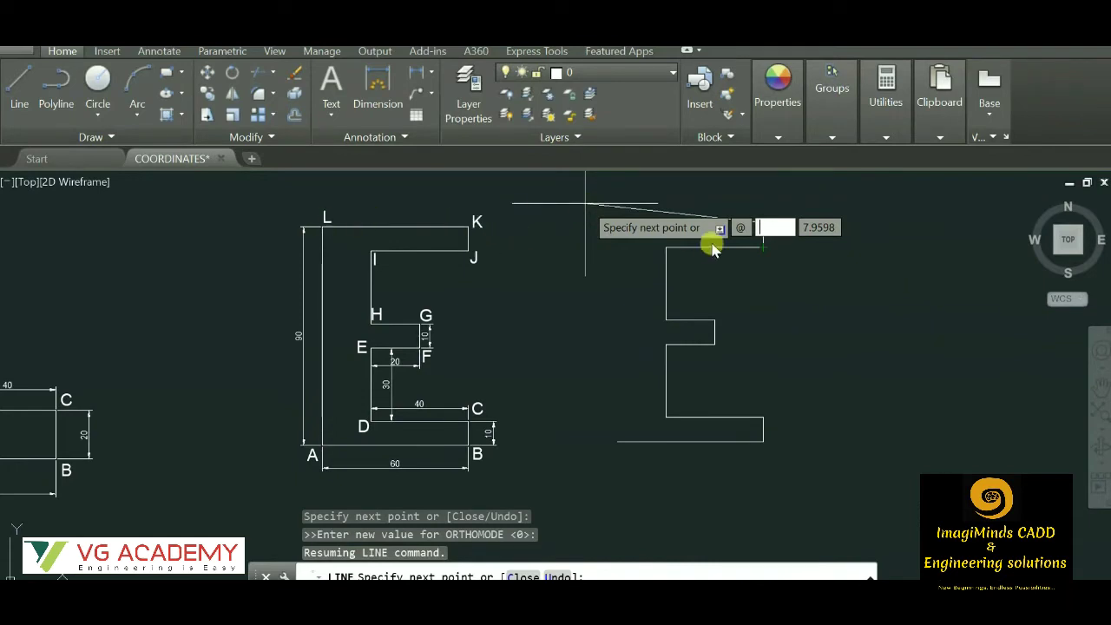
{"action": "type", "text": "-"}
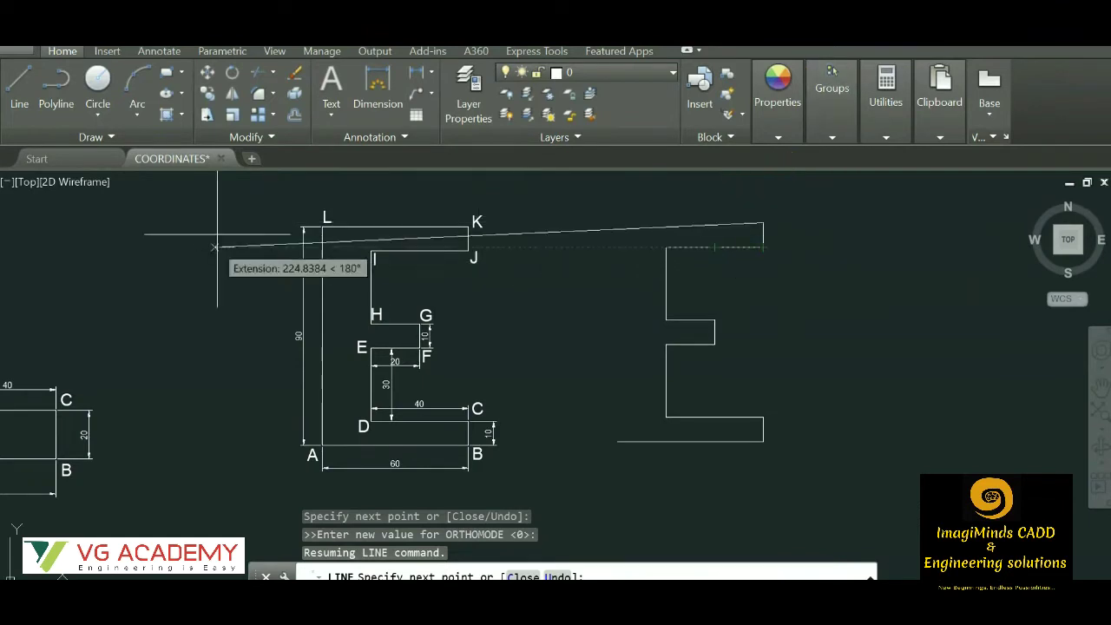
{"action": "key", "text": "Tab"}
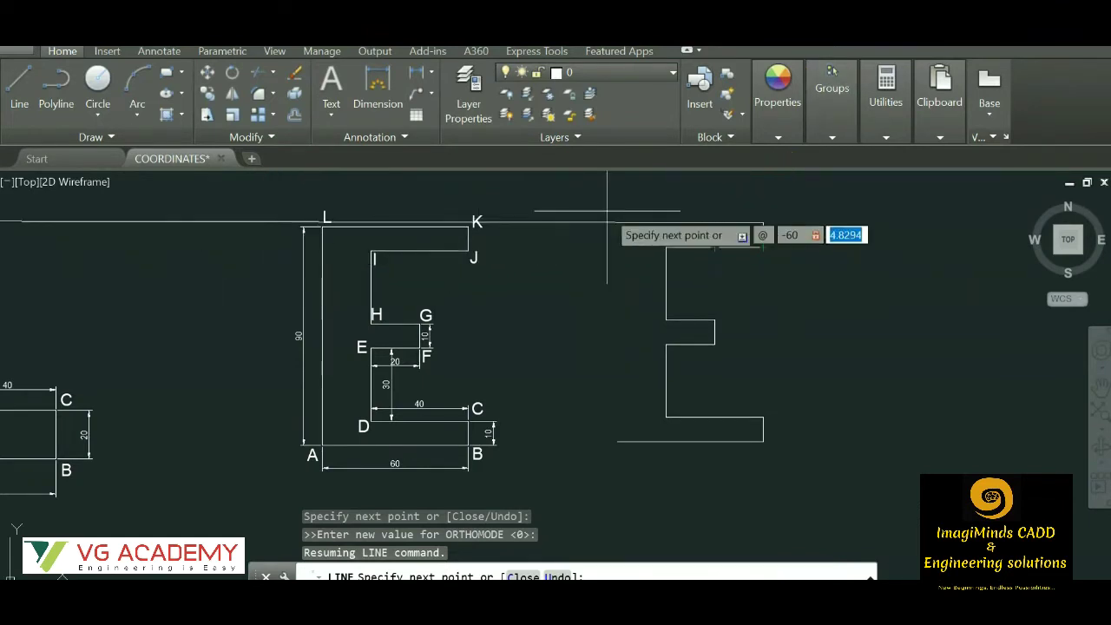
{"action": "type", "text": "0"}
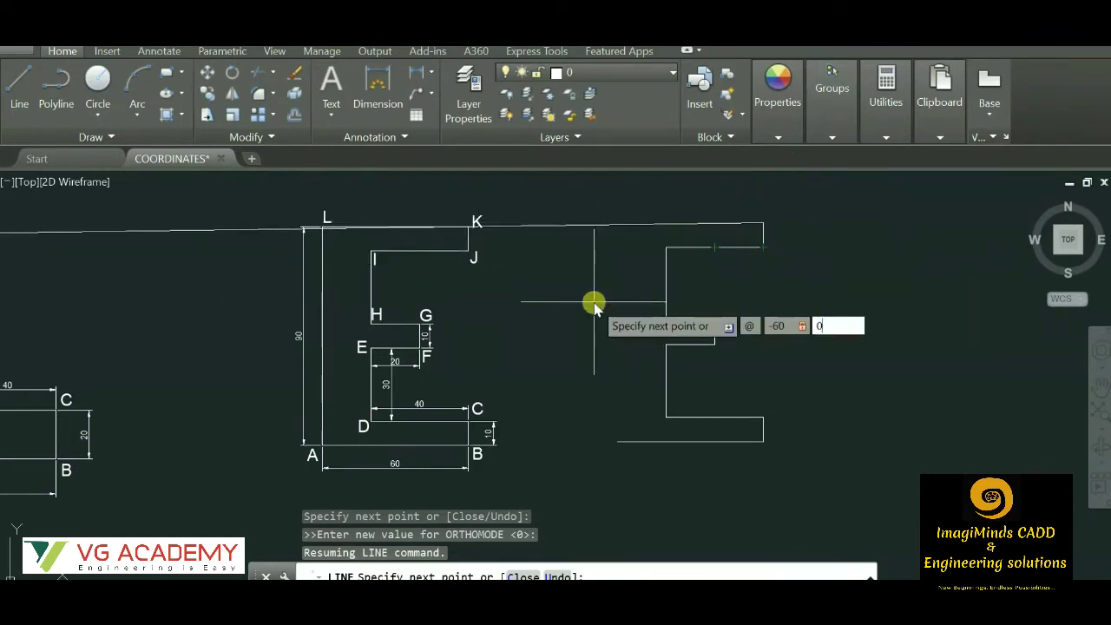
{"action": "key", "text": "Return"}
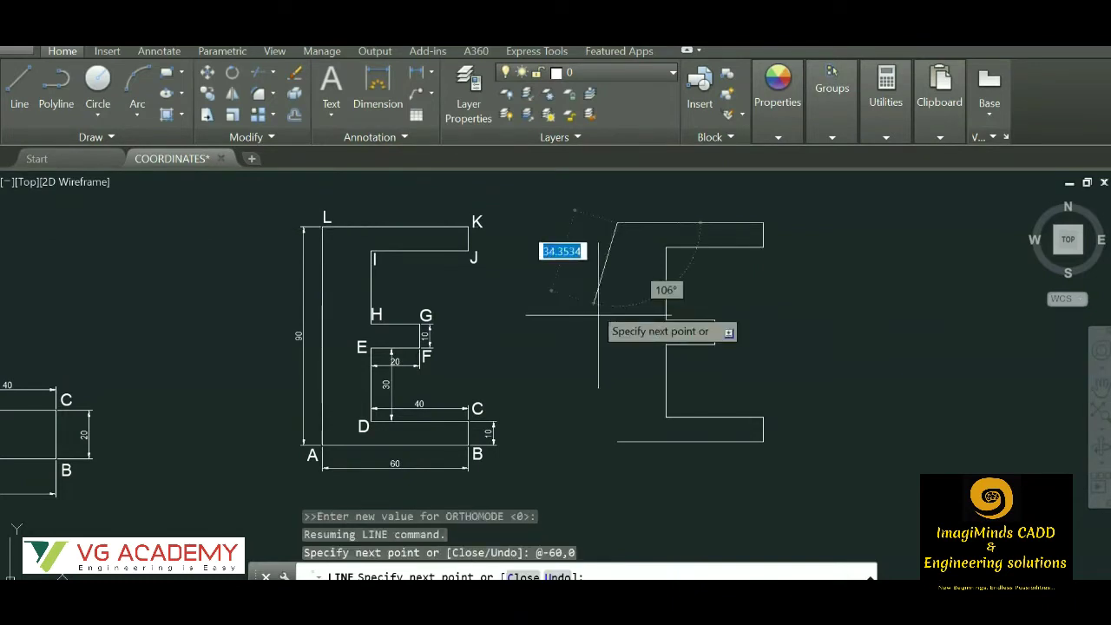
{"action": "left_click", "coordinate": [617, 441]}
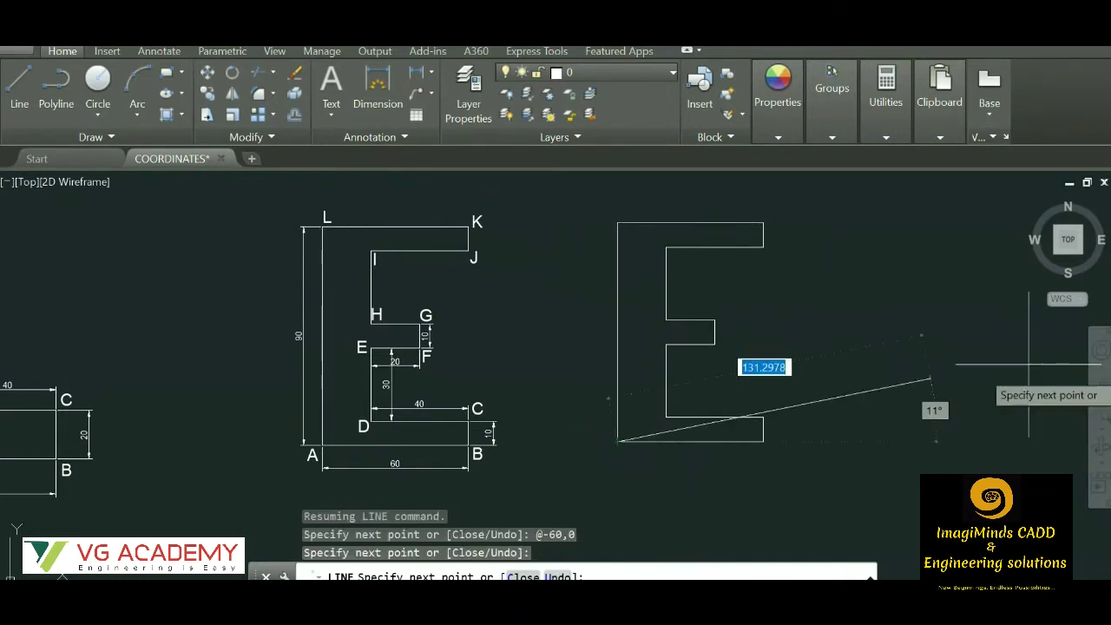
{"action": "key", "text": "Escape"}
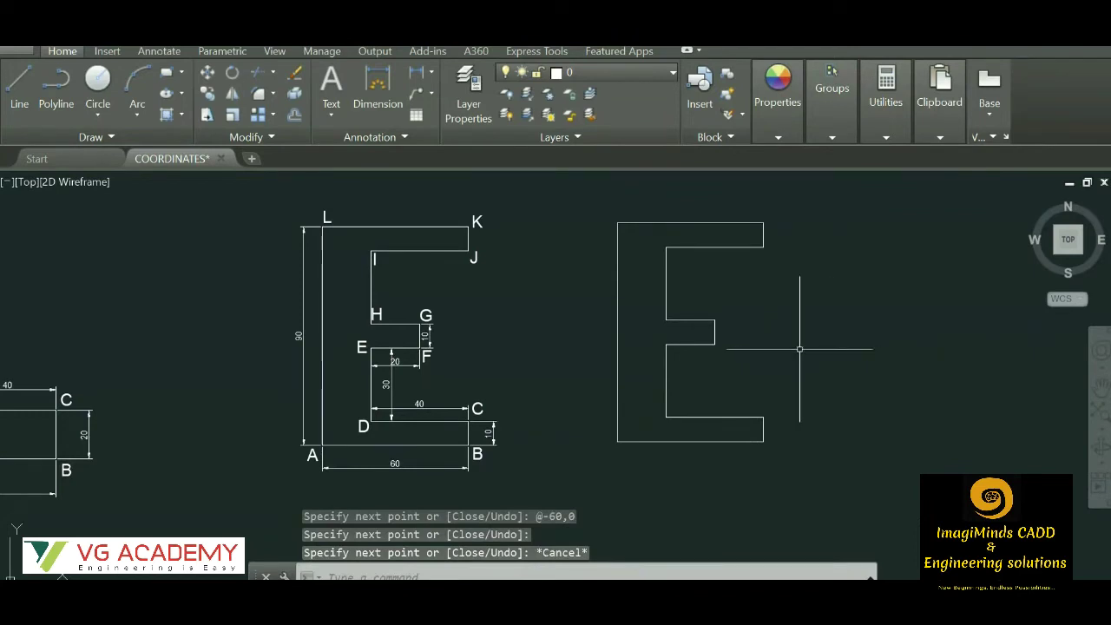
{"action": "scroll", "coordinate": [799, 349], "scroll_direction": "down", "scroll_amount": 3}
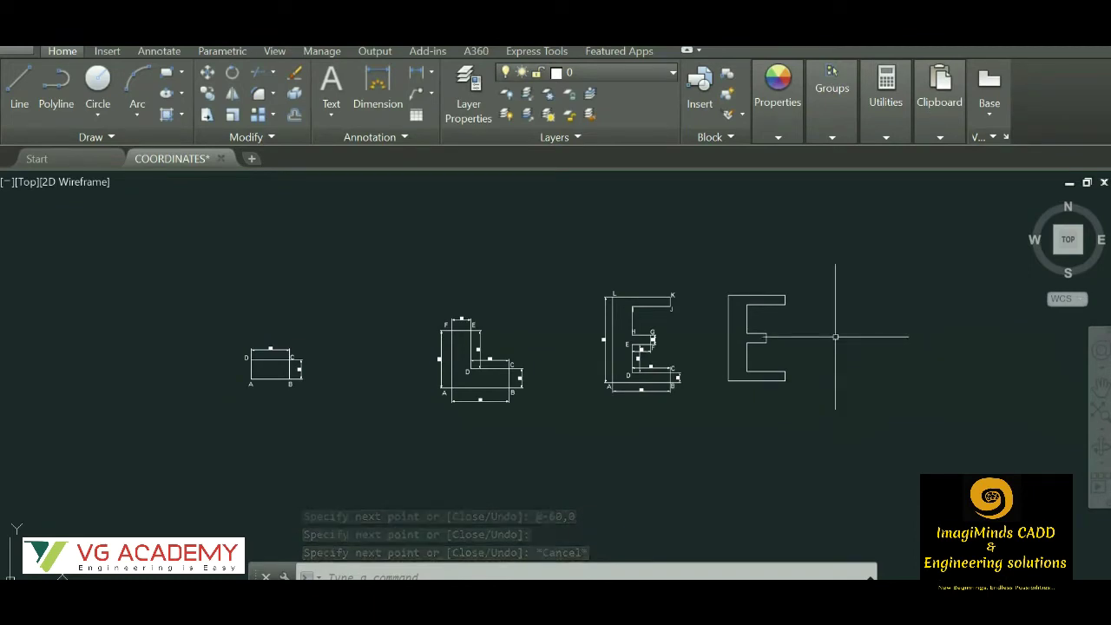
{"action": "scroll", "coordinate": [712, 341], "scroll_direction": "up", "scroll_amount": 2}
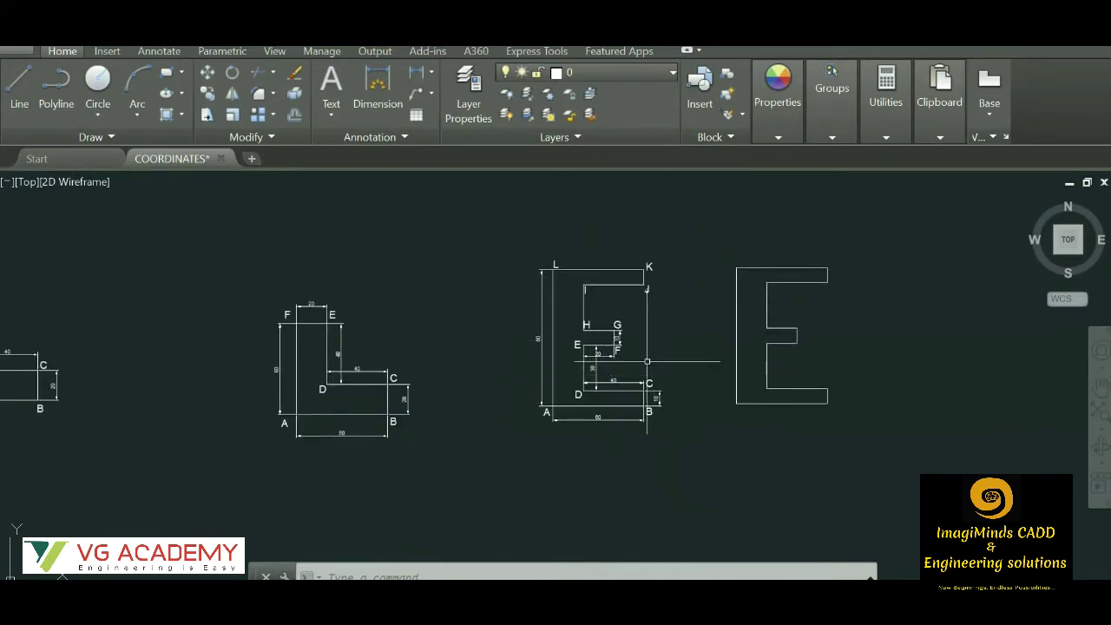
{"action": "scroll", "coordinate": [646, 361], "scroll_direction": "down", "scroll_amount": 2}
{"action": "key", "text": "ctrl+a"}
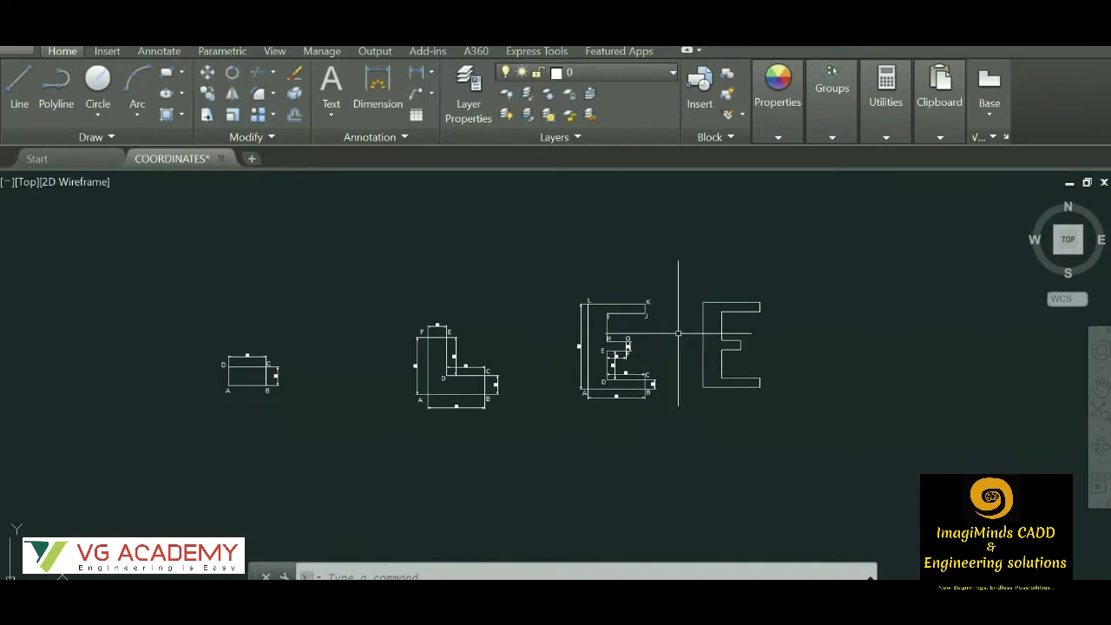
{"action": "scroll", "coordinate": [668, 338], "scroll_direction": "up", "scroll_amount": 2}
{"action": "key", "text": "Escape"}
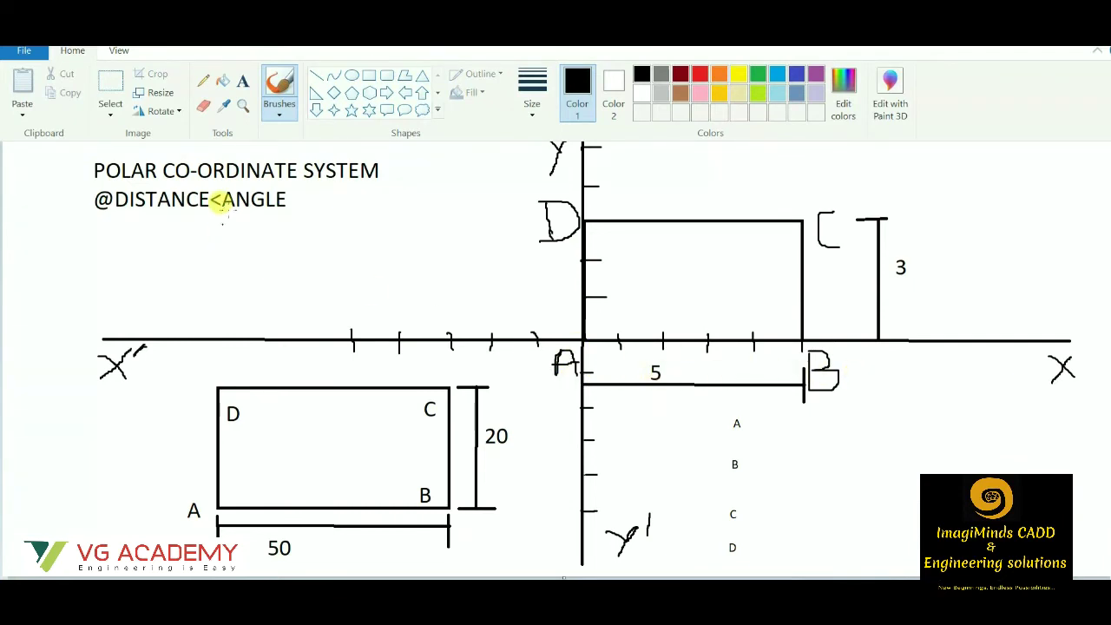
In Paint, brush a counterclockwise arrow around origin A of the axes diagram, starting from the positive X axis.
{"action": "mouse_move", "coordinate": [590, 312]}
{"action": "left_mouse_down"}
{"action": "mouse_move", "coordinate": [544, 294]}
{"action": "mouse_move", "coordinate": [534, 331]}
{"action": "mouse_move", "coordinate": [565, 361]}
{"action": "mouse_move", "coordinate": [595, 365]}
{"action": "mouse_move", "coordinate": [627, 338]}
{"action": "left_mouse_up"}
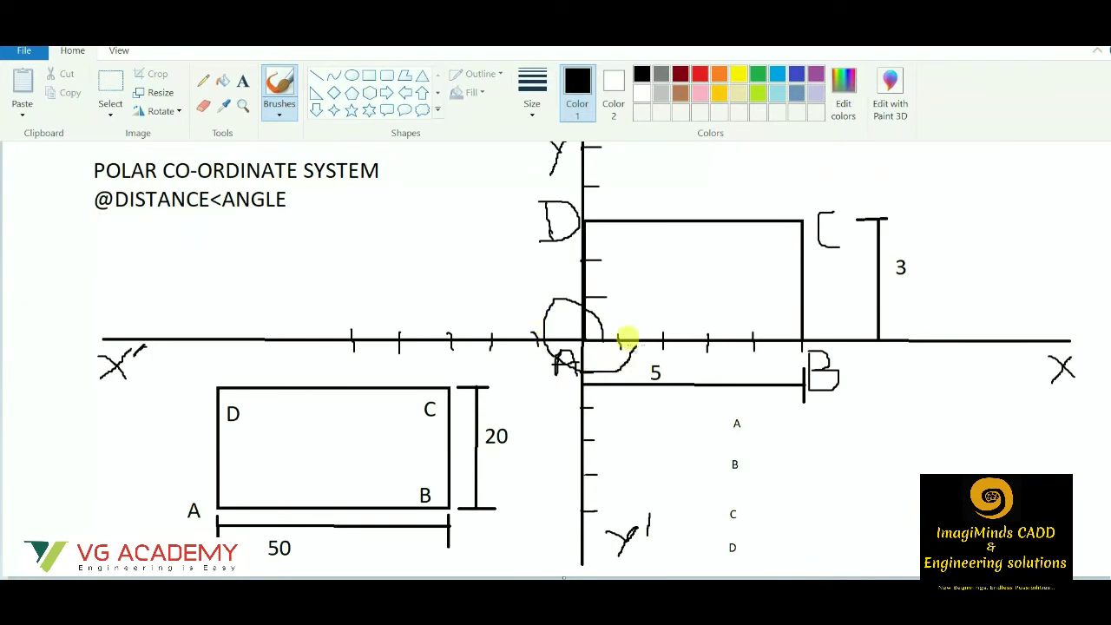
{"action": "mouse_move", "coordinate": [608, 347]}
{"action": "left_mouse_down"}
{"action": "mouse_move", "coordinate": [632, 331]}
{"action": "mouse_move", "coordinate": [635, 352]}
{"action": "left_mouse_up"}
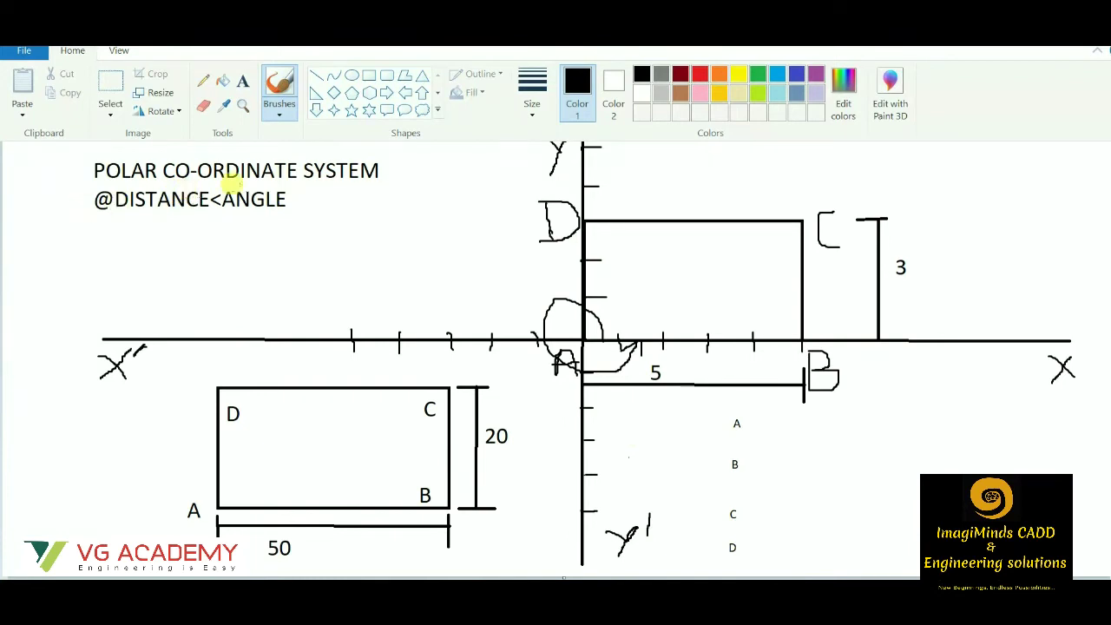
Write the polar coordinate @5<0 as text beside label B in the point list.
{"action": "left_click", "coordinate": [243, 81]}
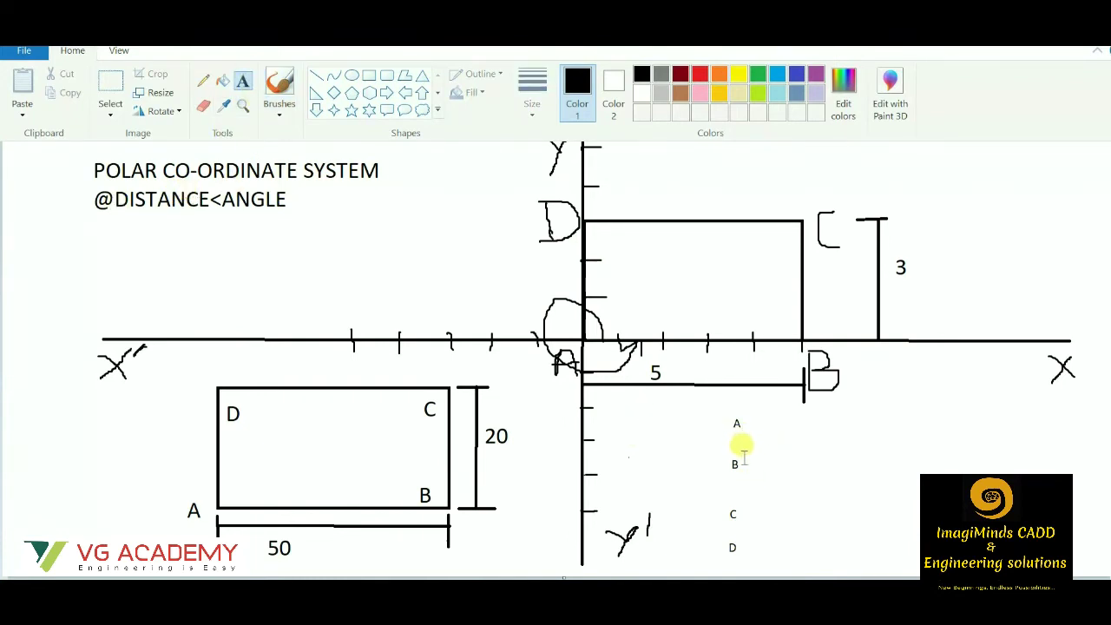
{"action": "left_click_drag", "start_coordinate": [748, 453], "coordinate": [881, 493]}
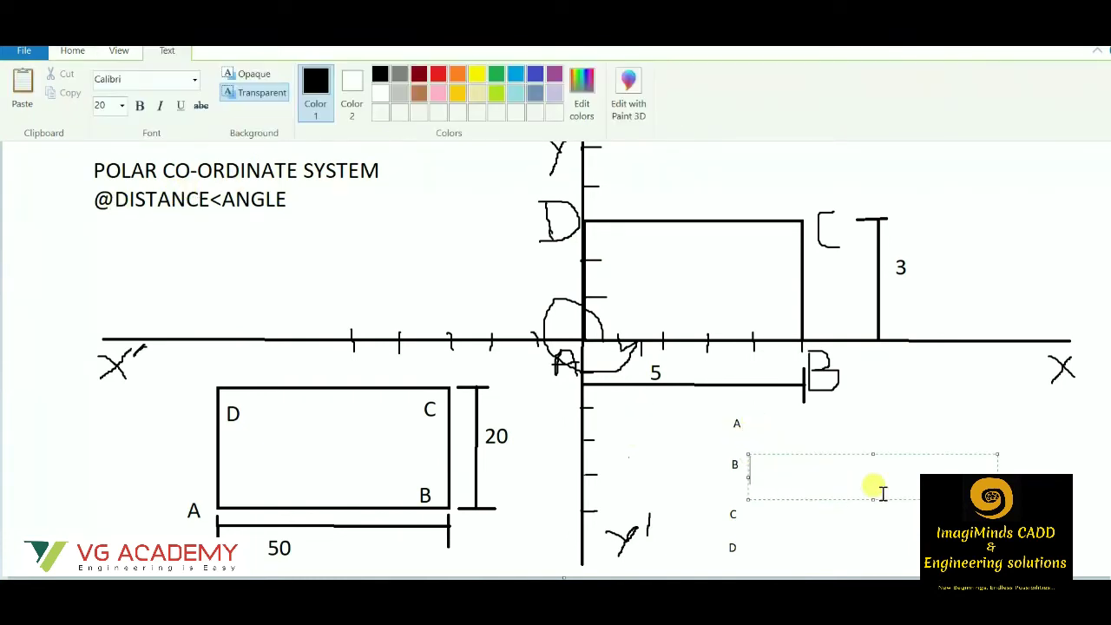
{"action": "type", "text": "@"}
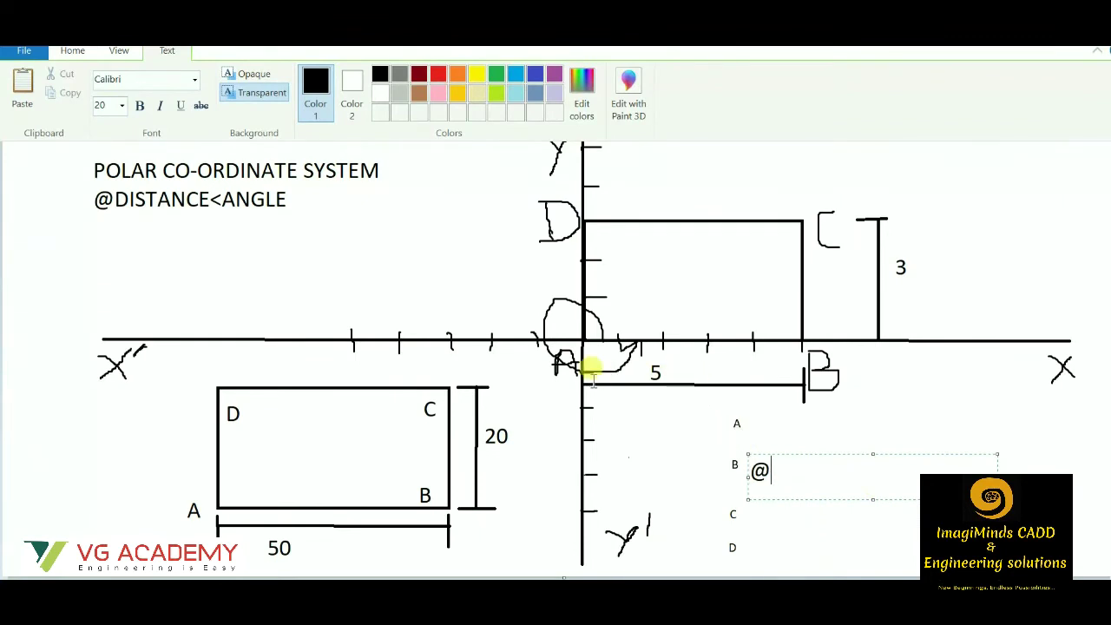
{"action": "type", "text": "5<"}
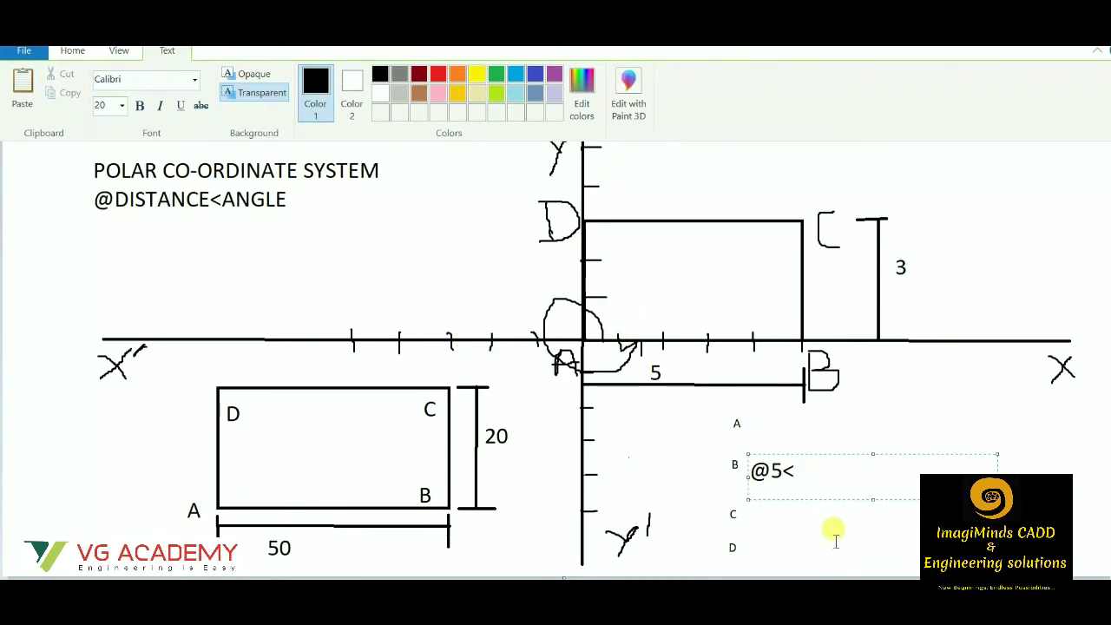
{"action": "type", "text": "3"}
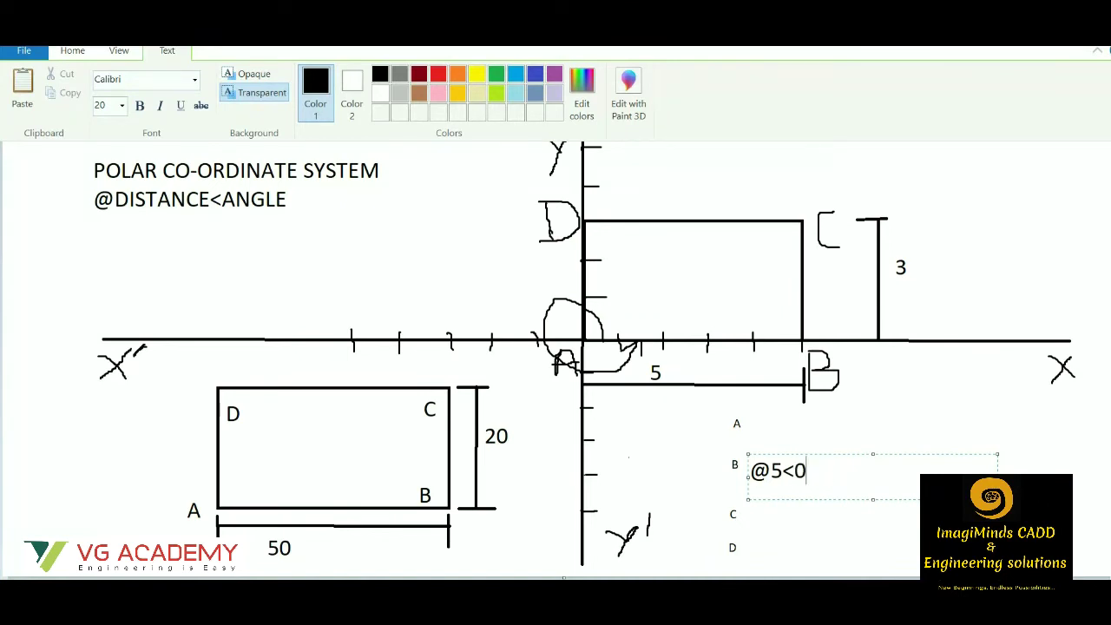
{"action": "key", "text": "Return"}
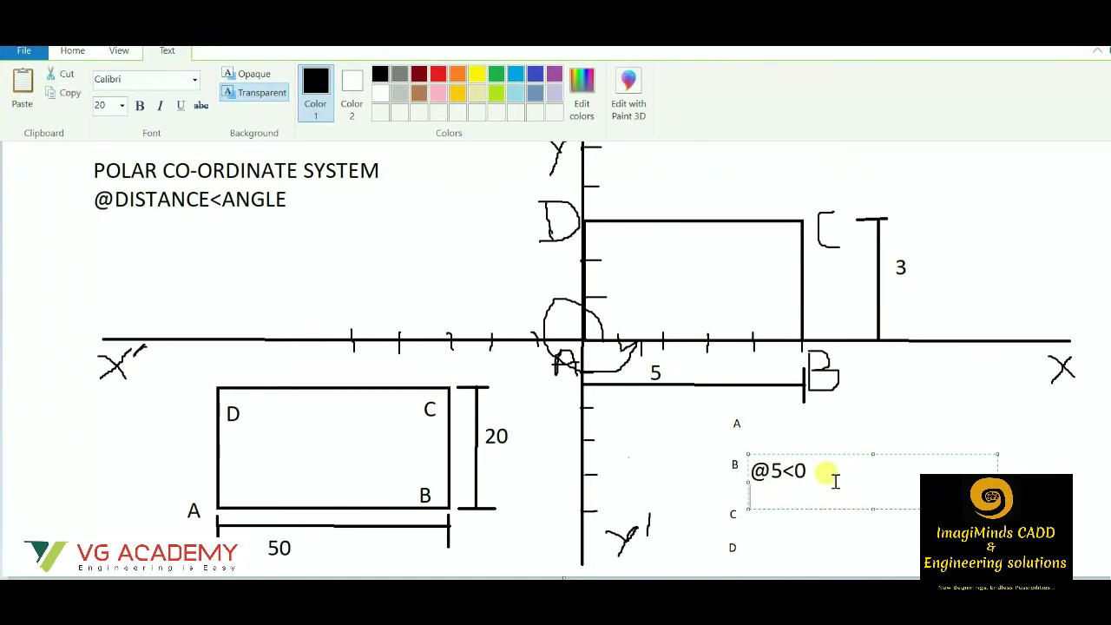
{"action": "left_click", "coordinate": [727, 488]}
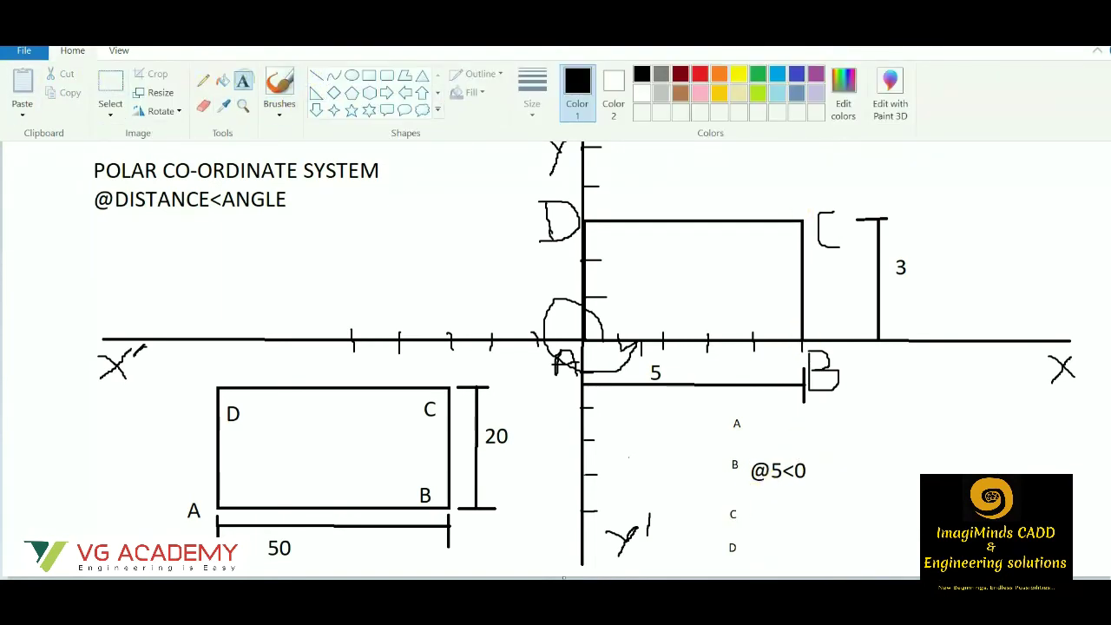
Write the polar coordinate @3<90 as text beside label C in the point list.
{"action": "left_click_drag", "start_coordinate": [741, 503], "coordinate": [989, 536]}
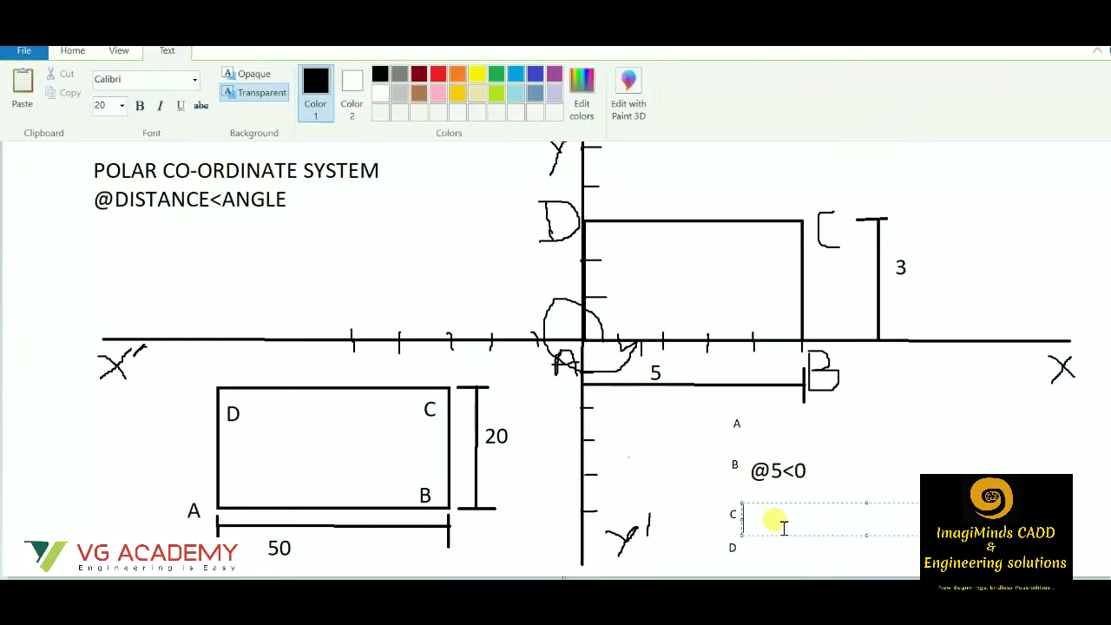
{"action": "type", "text": "@"}
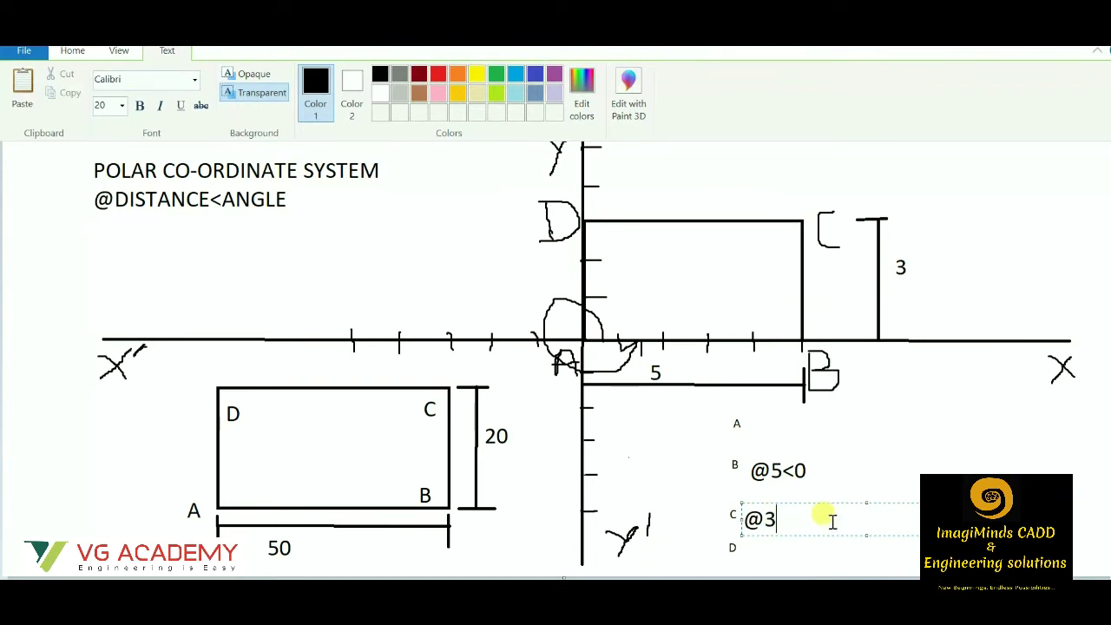
{"action": "type", "text": "3<"}
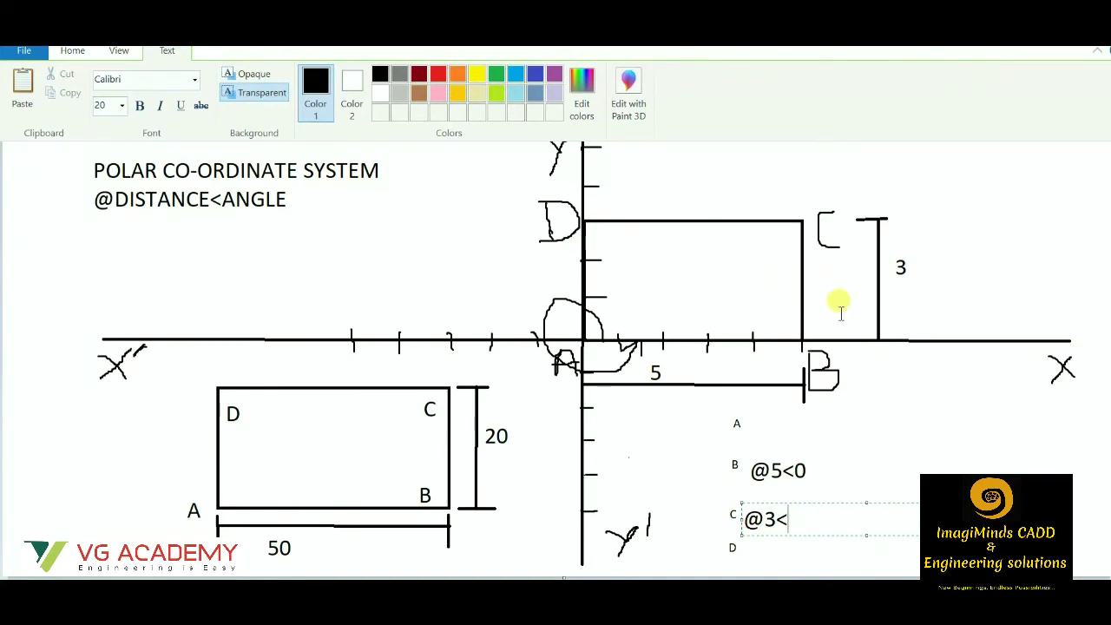
{"action": "type", "text": "90"}
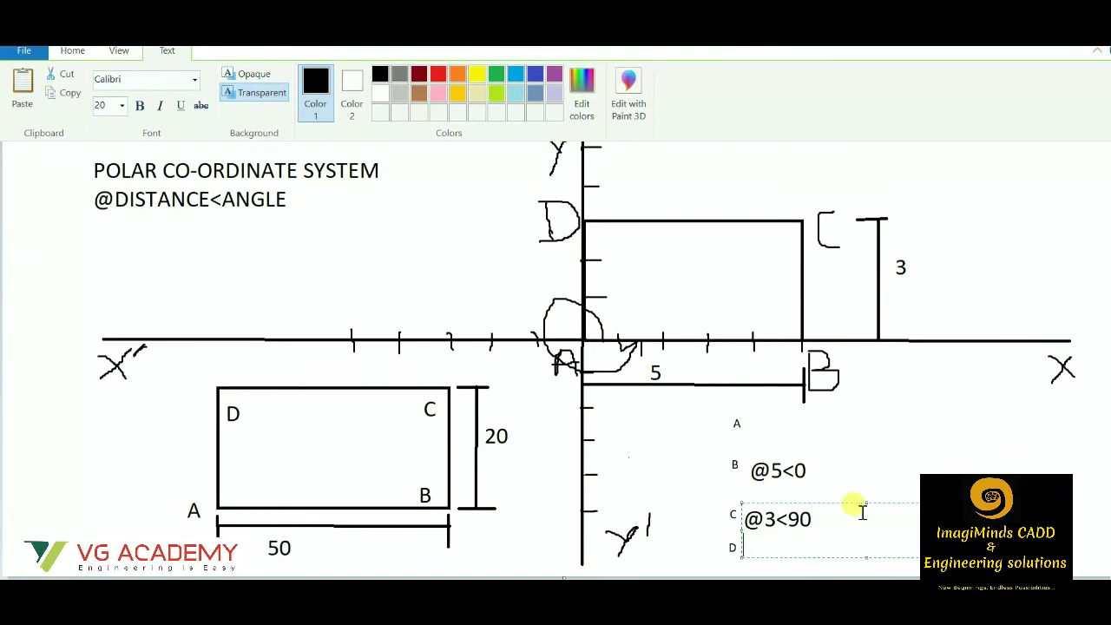
{"action": "left_click", "coordinate": [705, 491]}
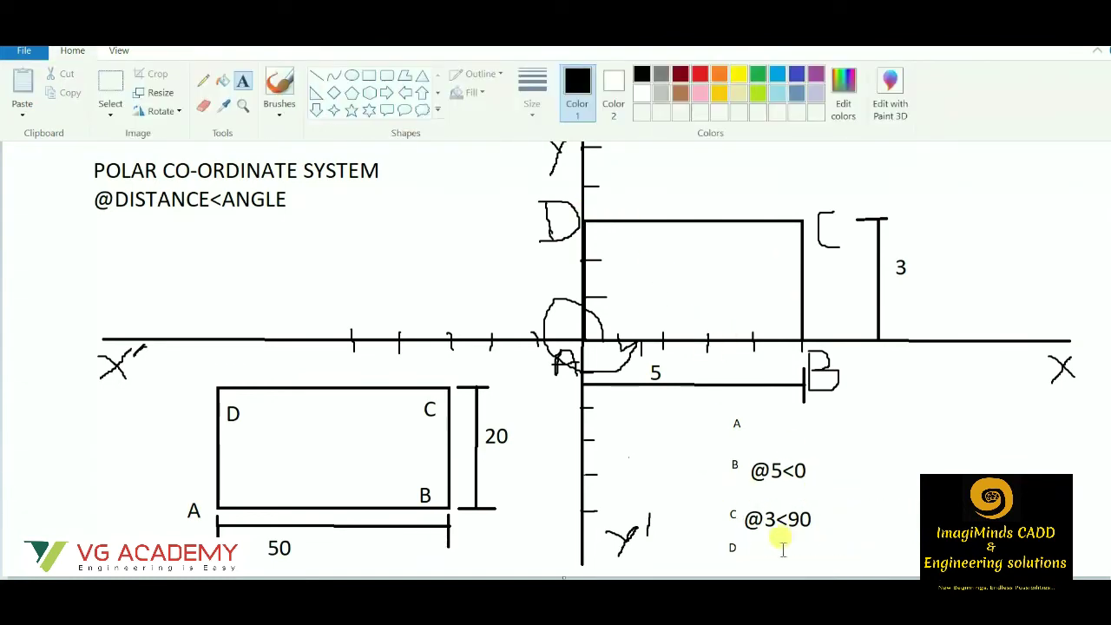
Write @5< as text beside label D in the point list, and brush a horizontal reference line and a counterclockwise arc at corner C.
{"action": "left_click_drag", "start_coordinate": [742, 540], "coordinate": [867, 577]}
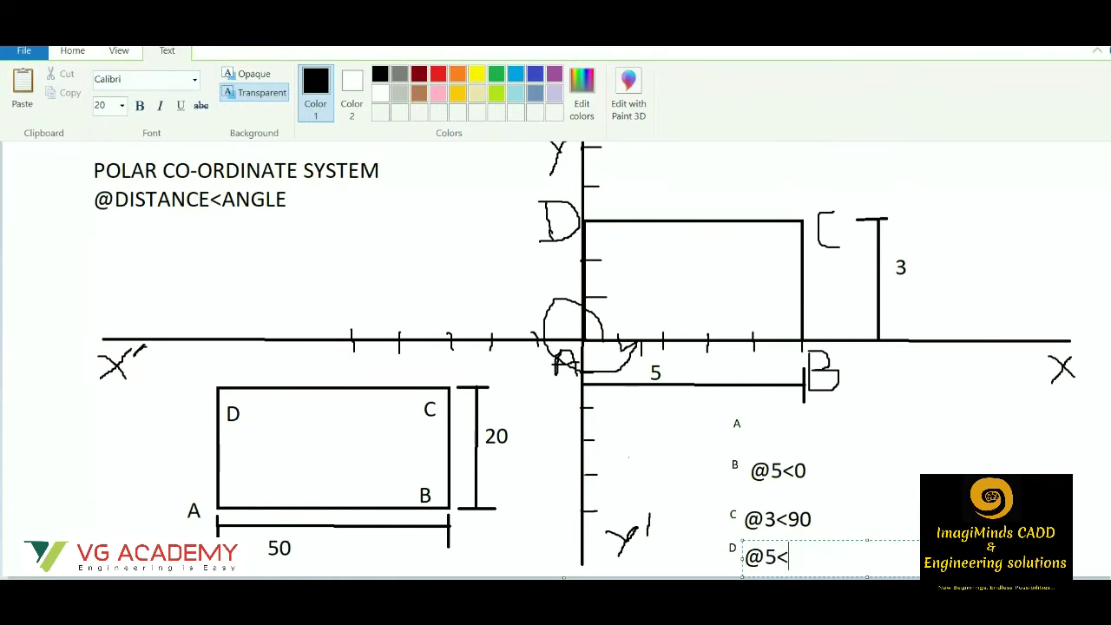
{"action": "left_click", "coordinate": [414, 213]}
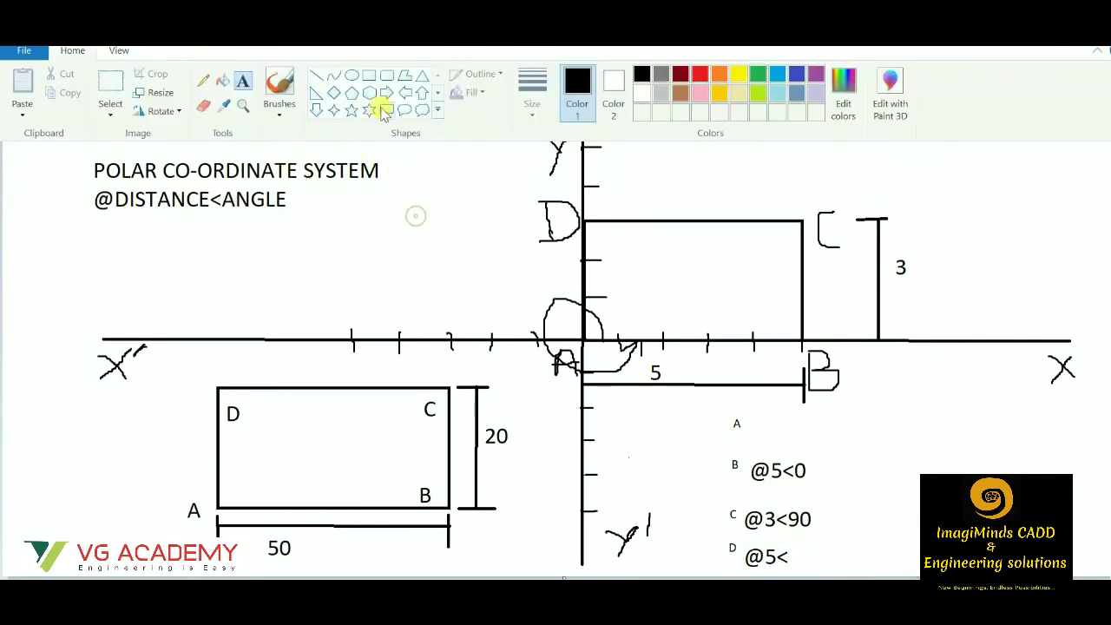
{"action": "left_click", "coordinate": [276, 111]}
{"action": "left_click", "coordinate": [315, 141]}
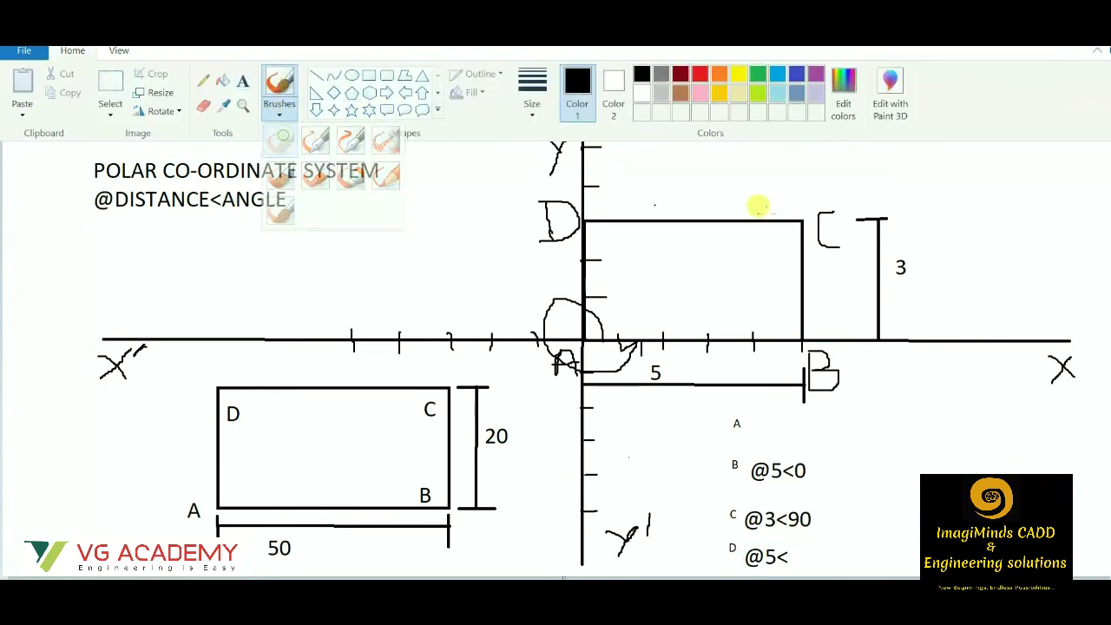
{"action": "left_click_drag", "start_coordinate": [823, 223], "coordinate": [967, 206]}
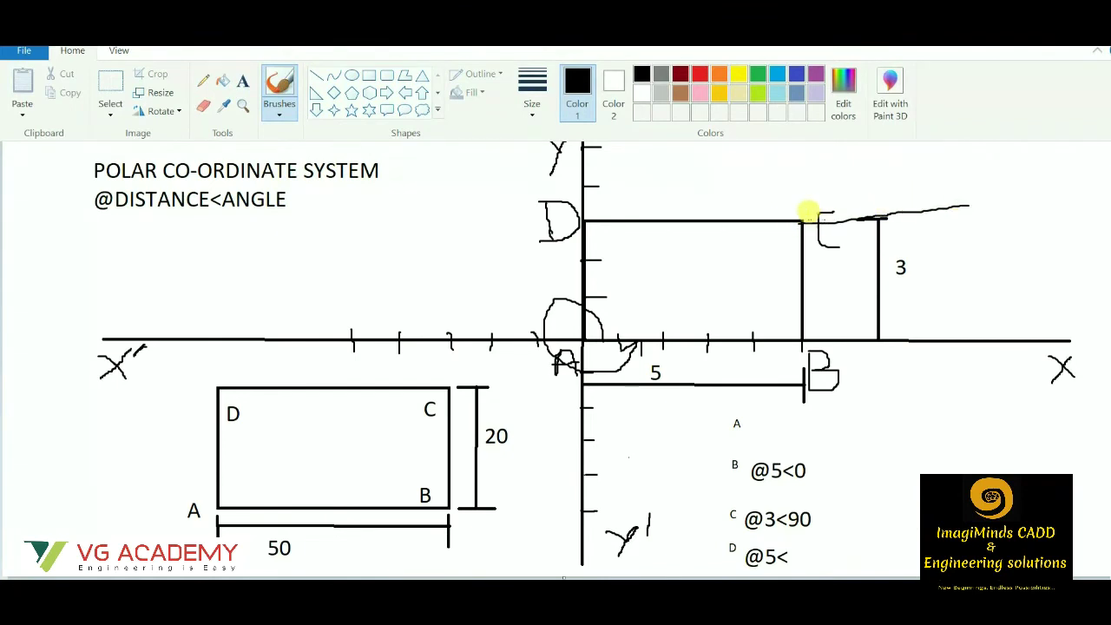
{"action": "mouse_move", "coordinate": [827, 222]}
{"action": "left_mouse_down"}
{"action": "mouse_move", "coordinate": [809, 190]}
{"action": "mouse_move", "coordinate": [780, 185]}
{"action": "mouse_move", "coordinate": [774, 219]}
{"action": "left_mouse_up"}
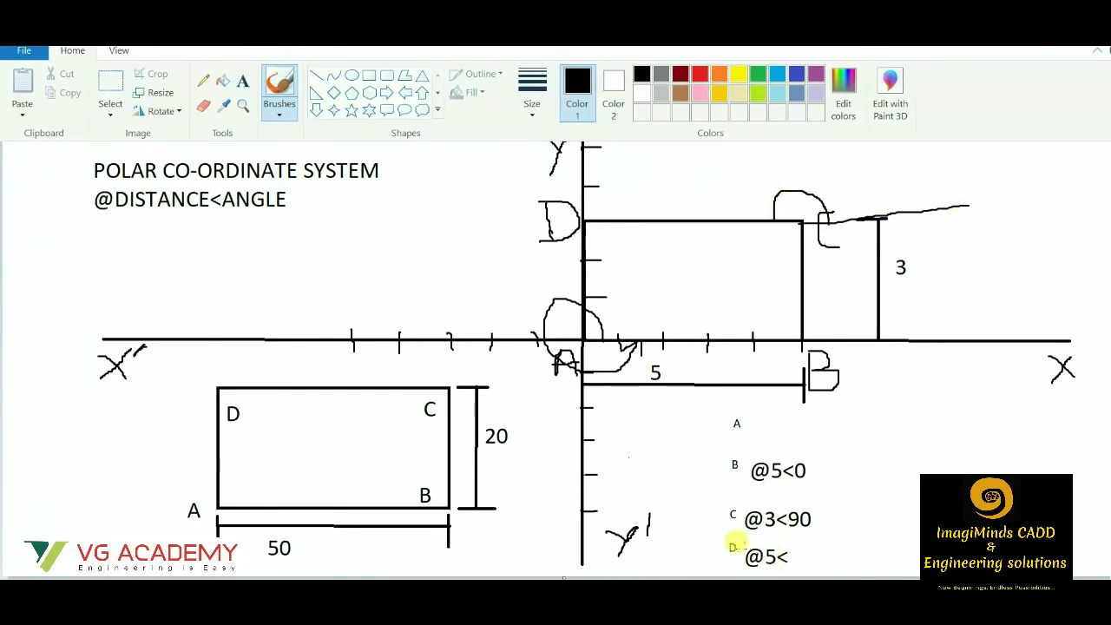
Add the angle 180 as text after @5< beside label D in the point list.
{"action": "left_click", "coordinate": [243, 81]}
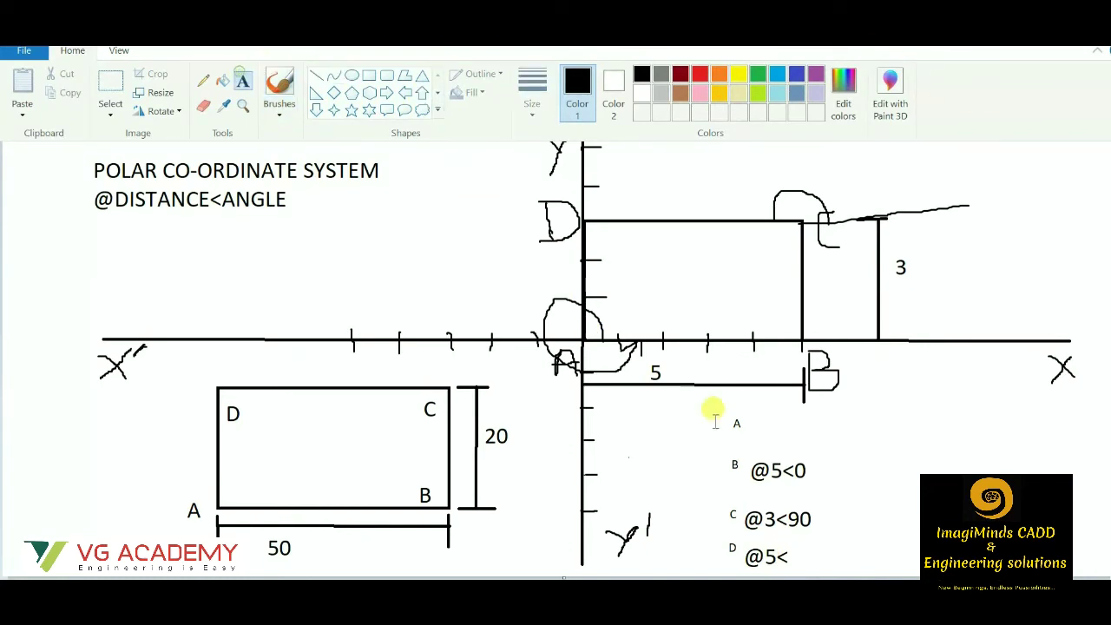
{"action": "left_click", "coordinate": [790, 539]}
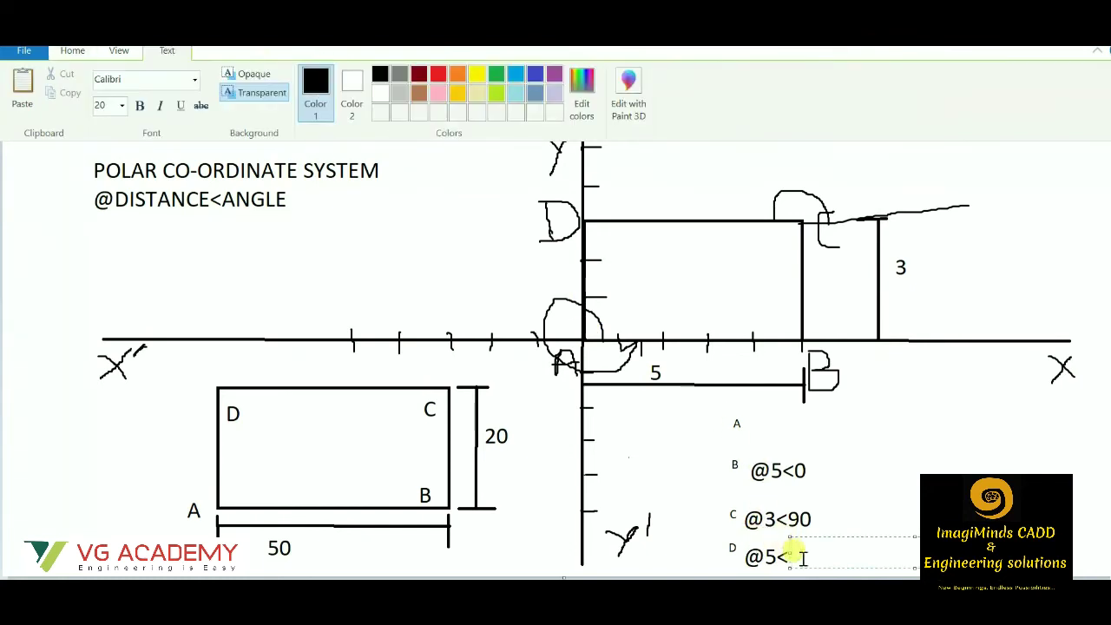
{"action": "type", "text": "180"}
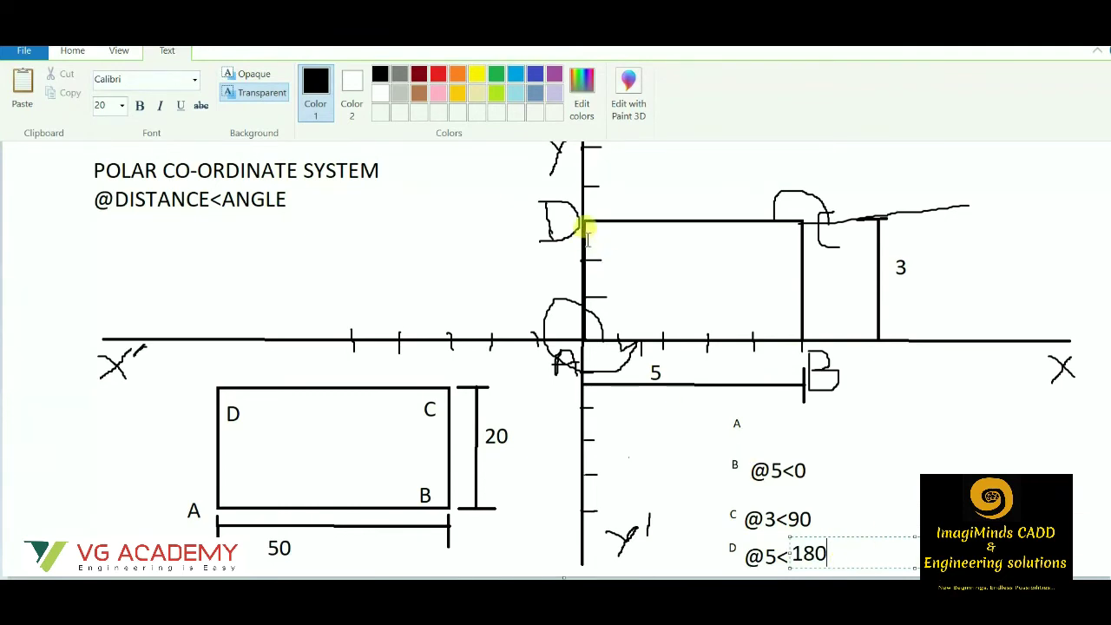
Write @3< as text beside label A in the point list, and brush a counterclockwise arc around corner D of the axes diagram.
{"action": "left_click", "coordinate": [751, 420]}
{"action": "left_click_drag", "start_coordinate": [755, 420], "coordinate": [986, 446]}
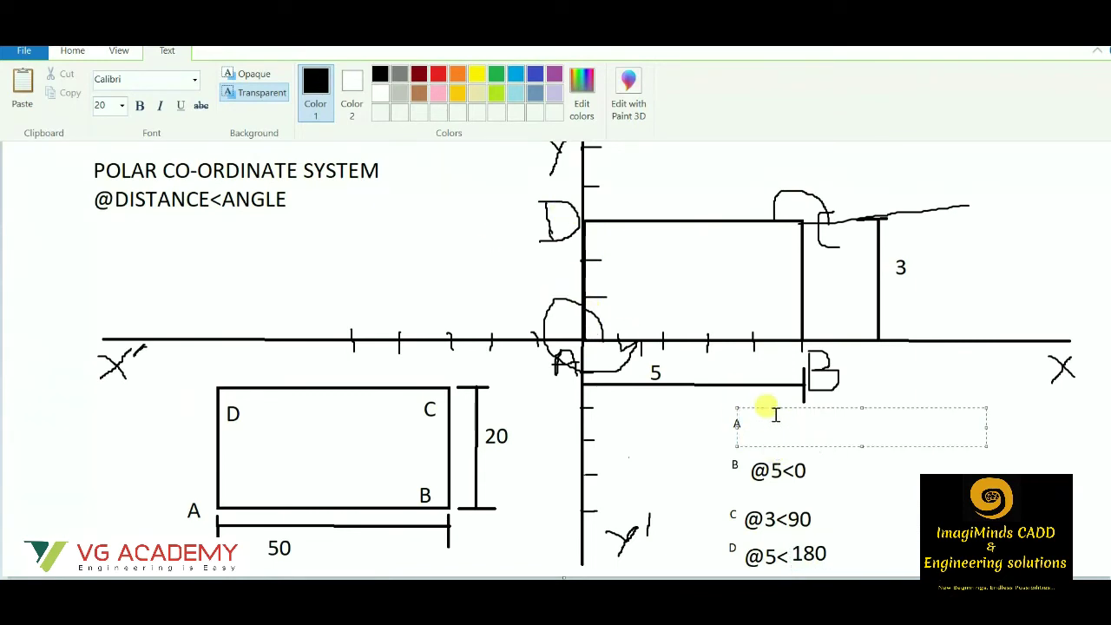
{"action": "type", "text": "@3<"}
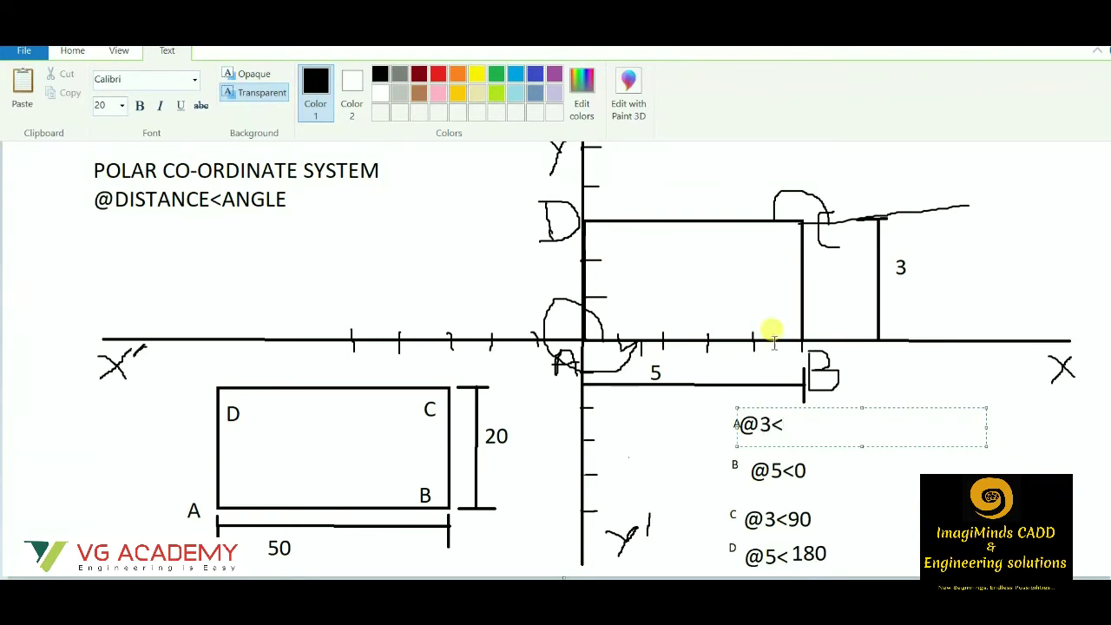
{"action": "left_click", "coordinate": [425, 201]}
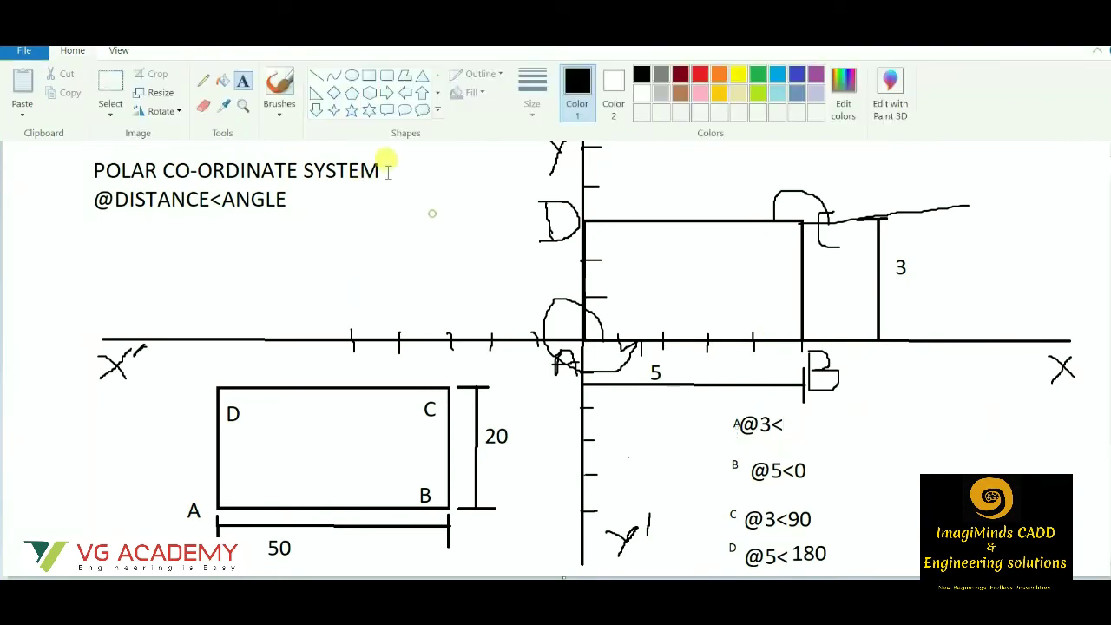
{"action": "left_click", "coordinate": [278, 87]}
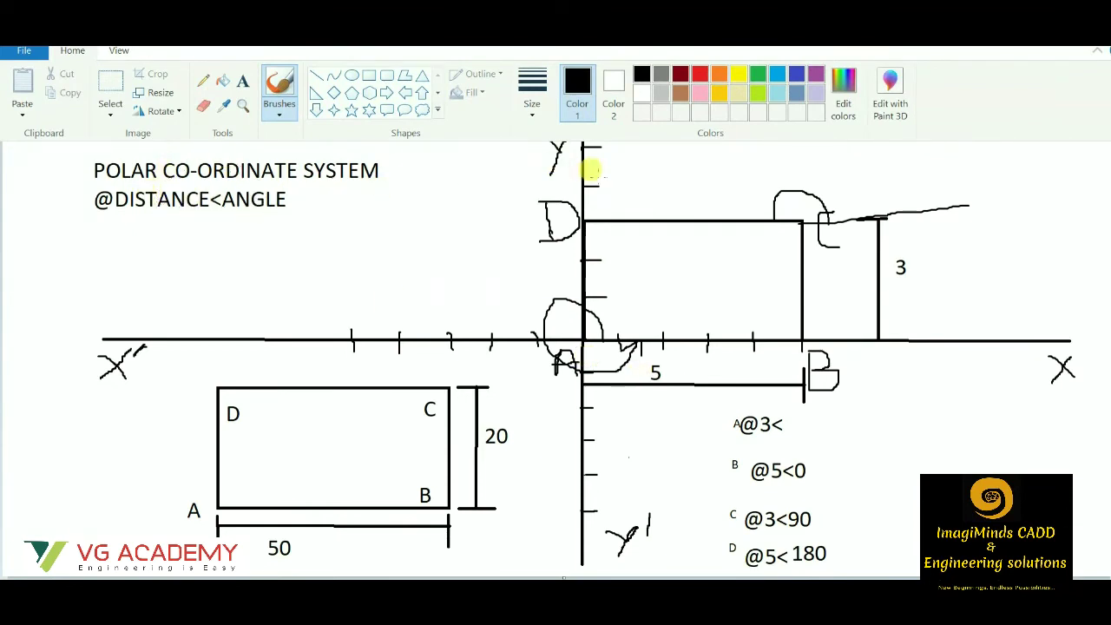
{"action": "mouse_move", "coordinate": [598, 218]}
{"action": "left_mouse_down"}
{"action": "mouse_move", "coordinate": [552, 198]}
{"action": "mouse_move", "coordinate": [537, 222]}
{"action": "mouse_move", "coordinate": [574, 250]}
{"action": "mouse_move", "coordinate": [564, 249]}
{"action": "mouse_move", "coordinate": [601, 224]}
{"action": "left_mouse_up"}
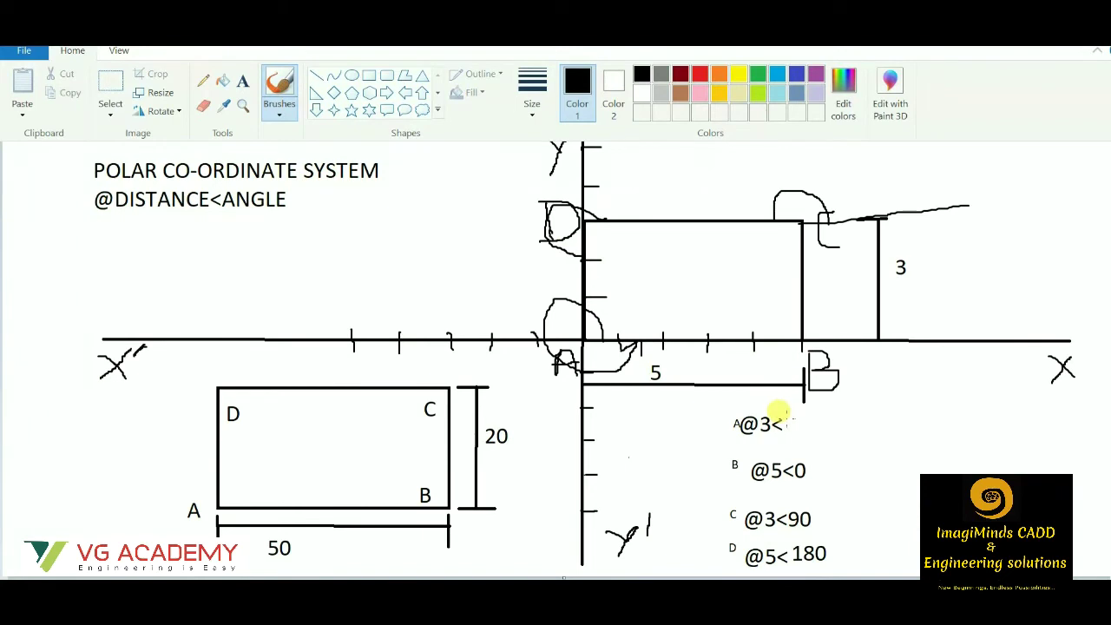
Add the angle 270 as text after @3< beside label A in the point list.
{"action": "left_click", "coordinate": [242, 84]}
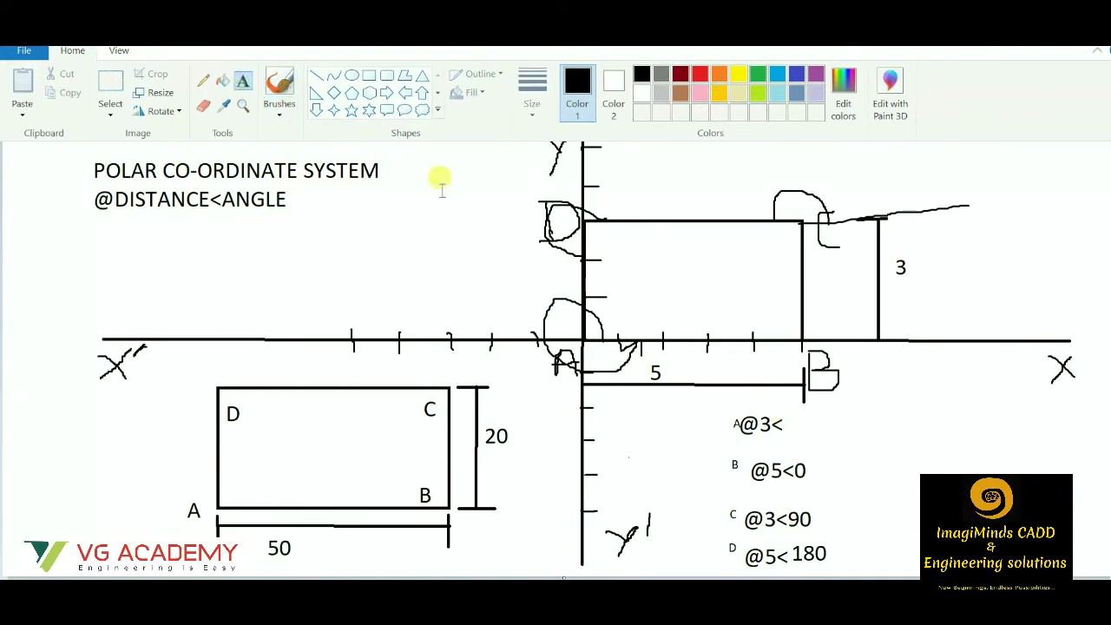
{"action": "left_click", "coordinate": [785, 421]}
{"action": "type", "text": "270"}
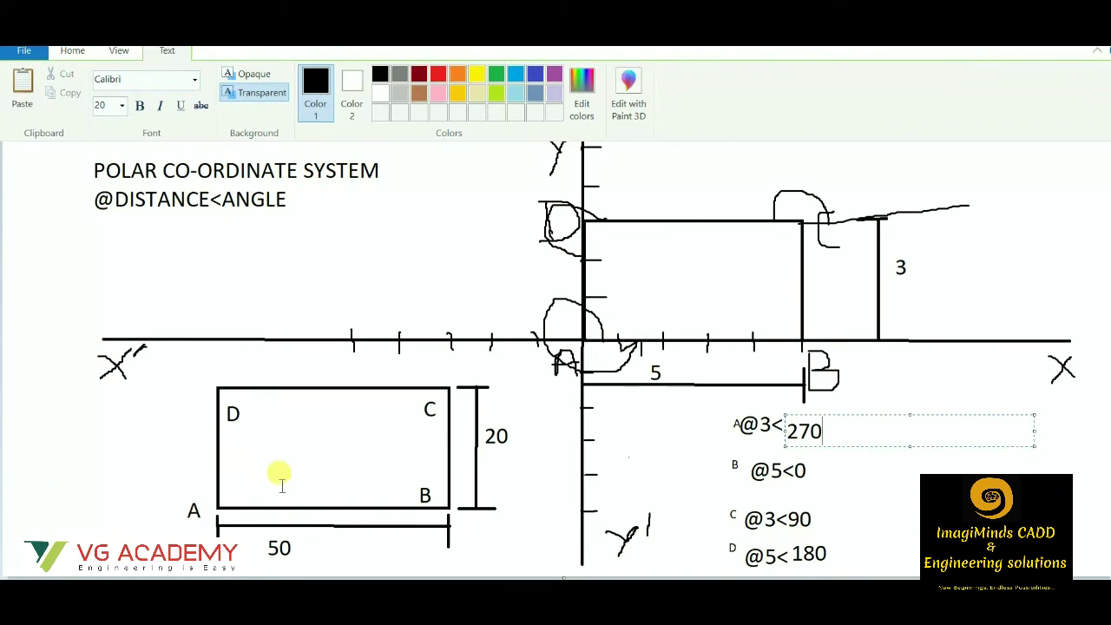
{"action": "left_click_drag", "start_coordinate": [455, 520], "coordinate": [541, 552]}
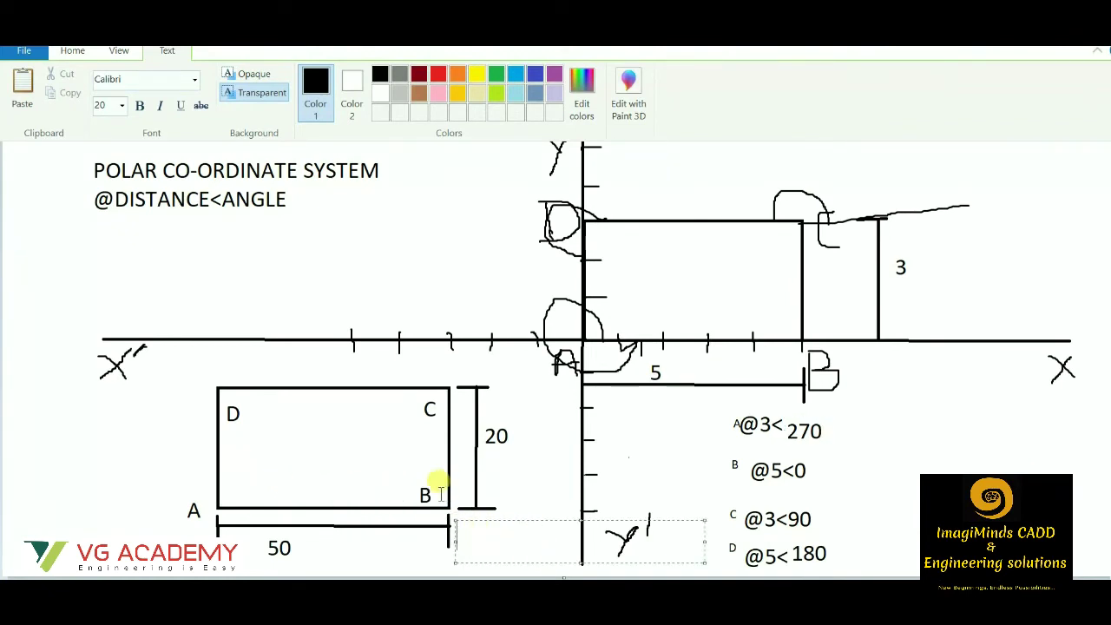
{"action": "type", "text": "@"}
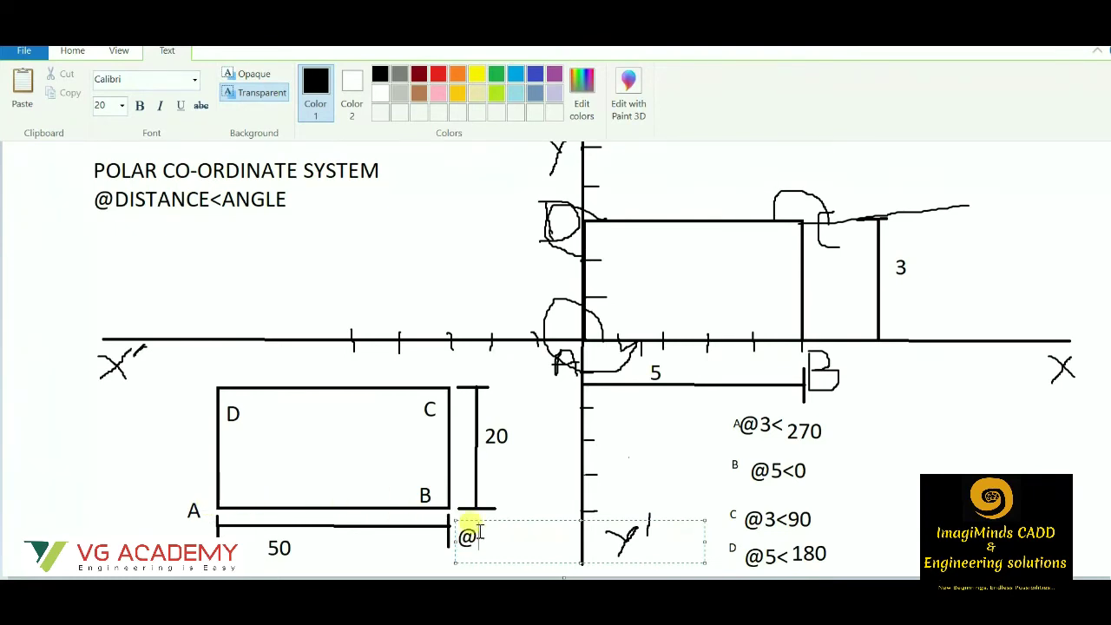
{"action": "type", "text": "50<"}
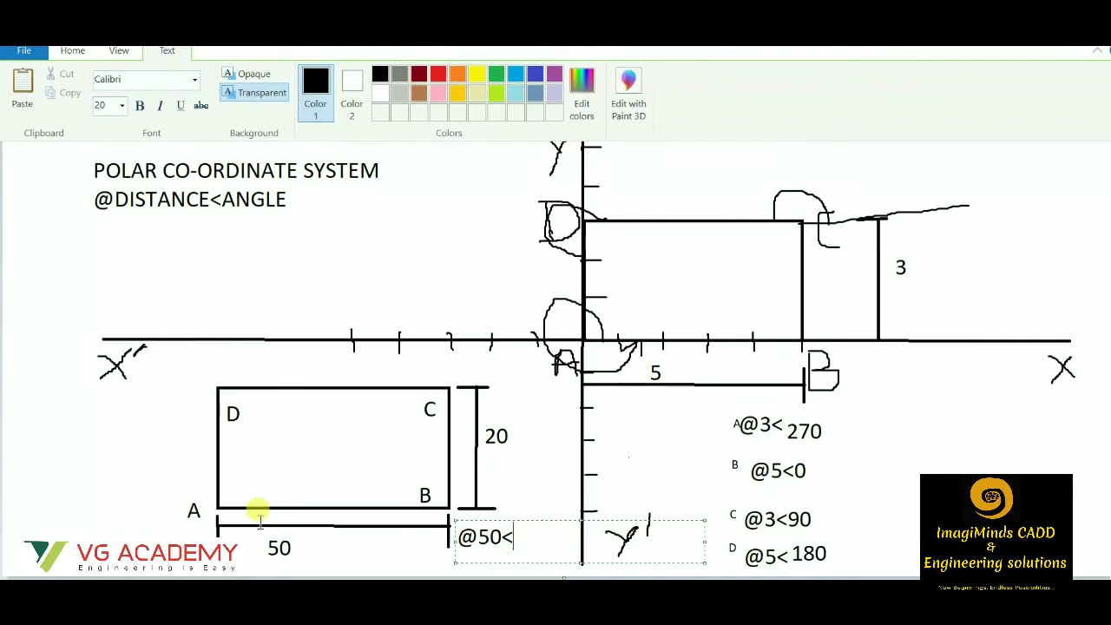
{"action": "type", "text": "0"}
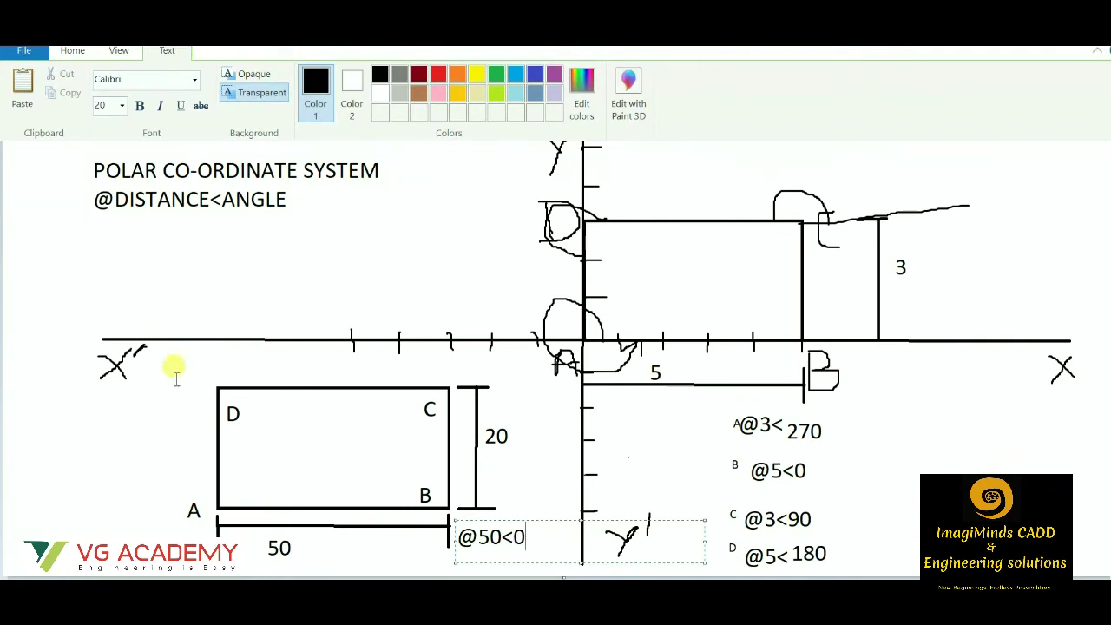
{"action": "left_click", "coordinate": [428, 350]}
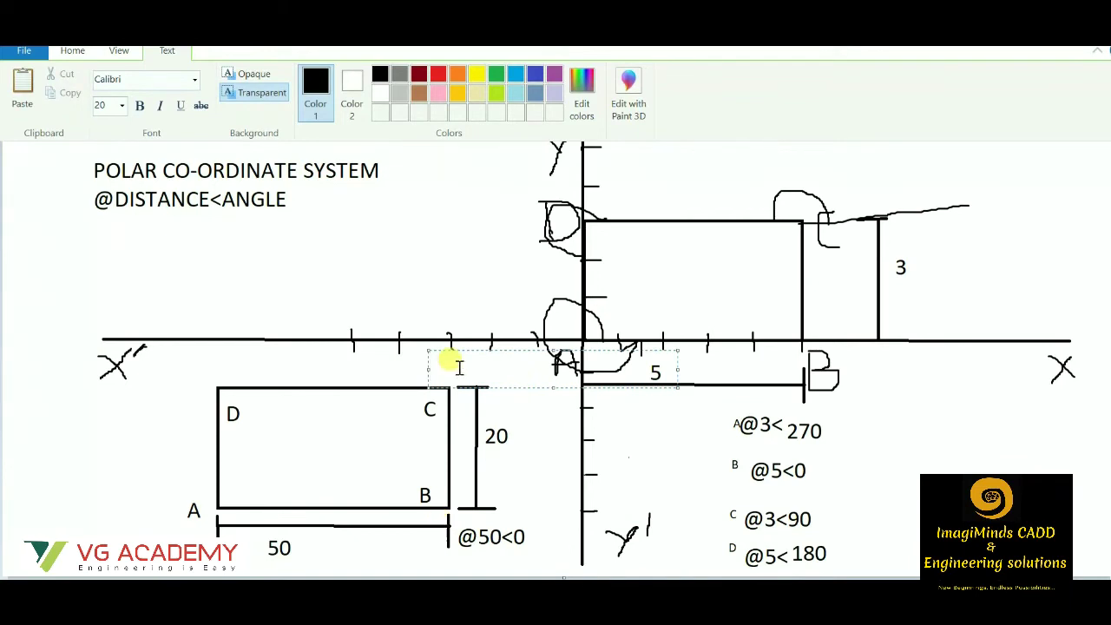
{"action": "type", "text": "@20"}
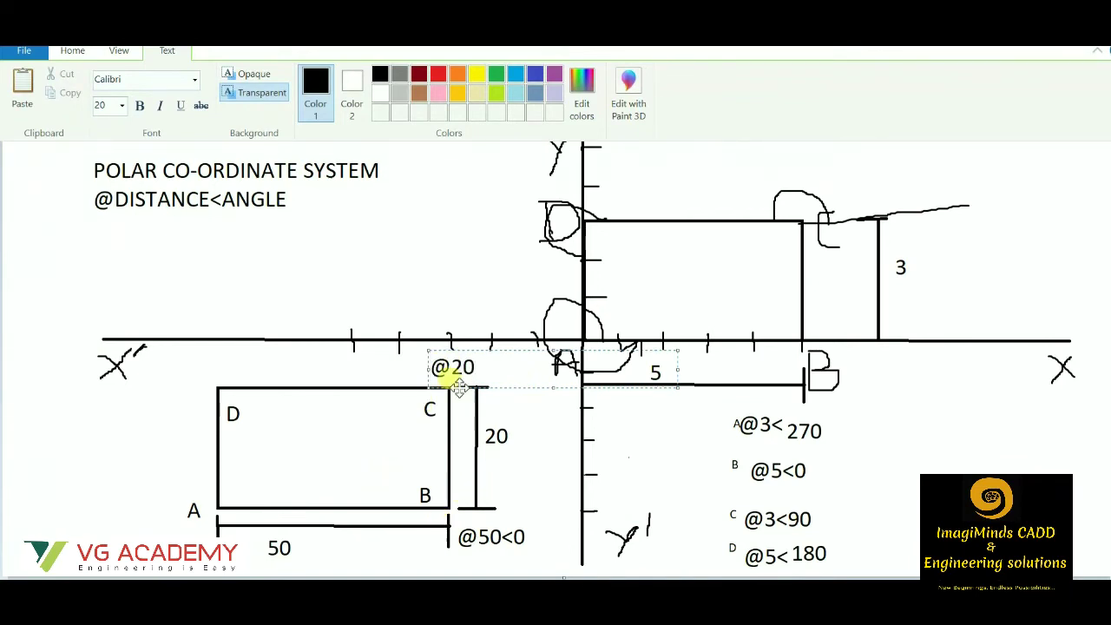
{"action": "type", "text": "<"}
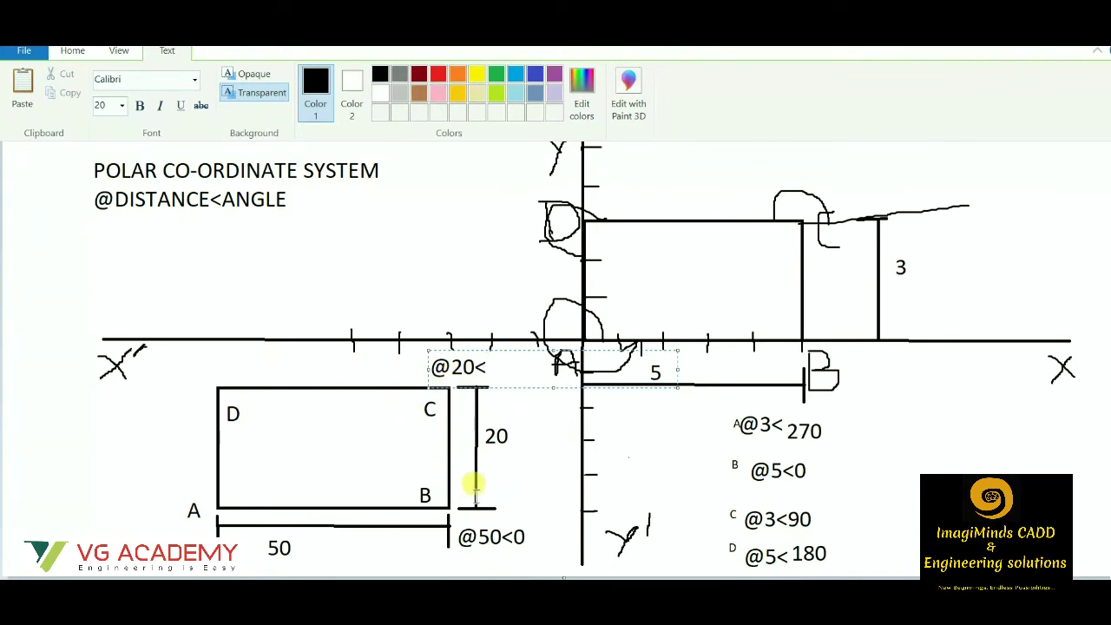
{"action": "left_click", "coordinate": [311, 247]}
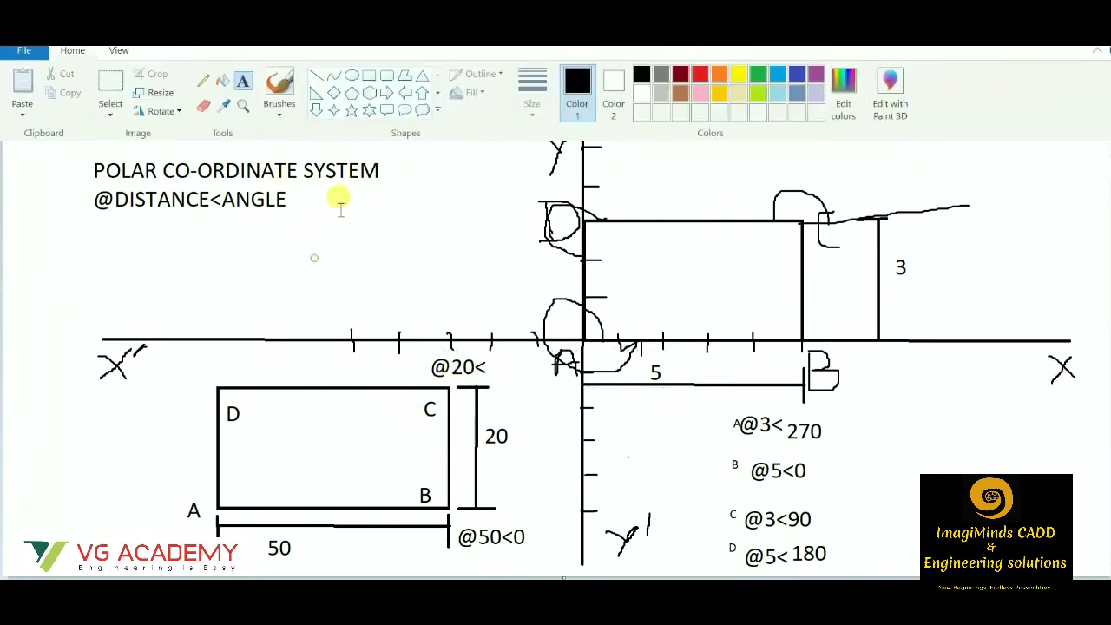
Brush a horizontal reference line outward from corner B of the 50 by 20 rectangle and mark the right angle up to edge BC.
{"action": "left_click", "coordinate": [280, 87]}
{"action": "left_click_drag", "start_coordinate": [442, 503], "coordinate": [554, 500]}
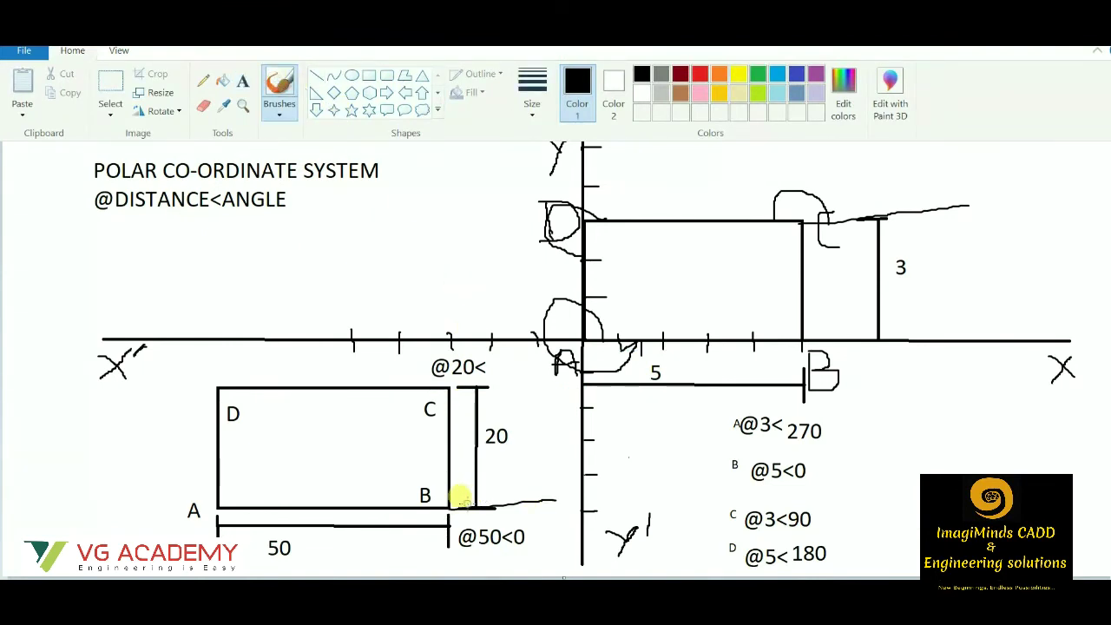
{"action": "mouse_move", "coordinate": [452, 506]}
{"action": "left_mouse_down"}
{"action": "mouse_move", "coordinate": [459, 478]}
{"action": "mouse_move", "coordinate": [468, 504]}
{"action": "left_mouse_up"}
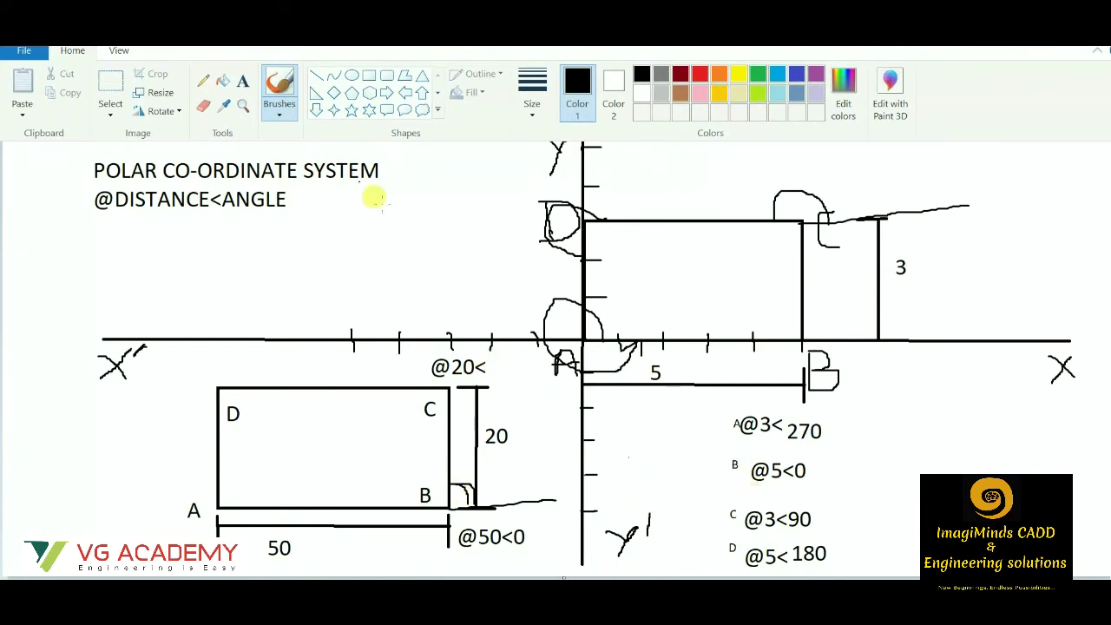
{"action": "left_click", "coordinate": [243, 81]}
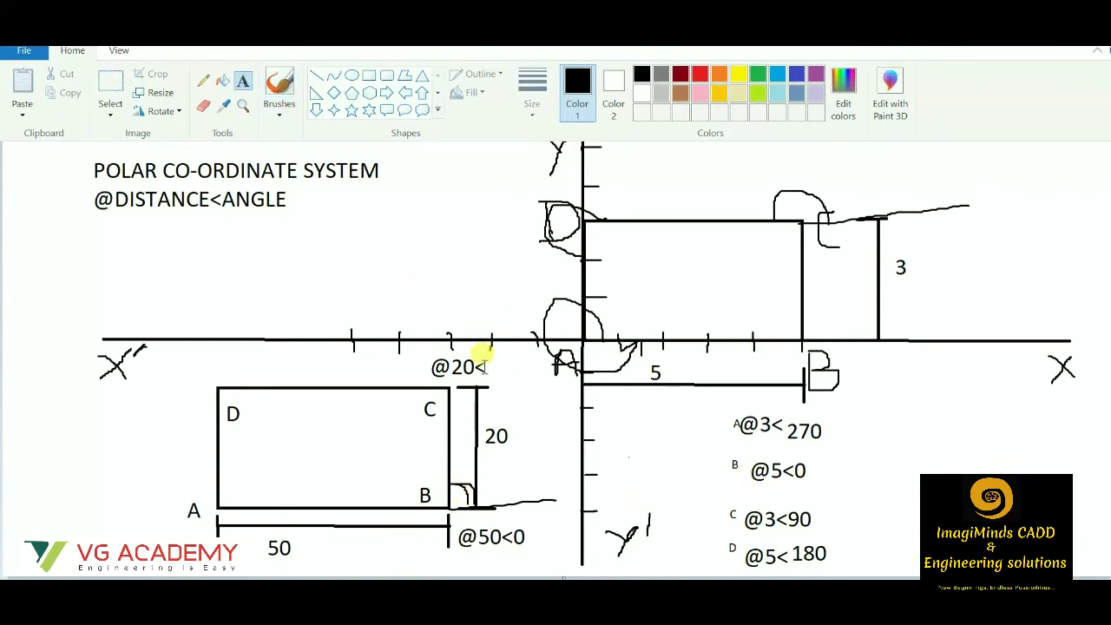
{"action": "left_click", "coordinate": [488, 364]}
{"action": "type", "text": "90"}
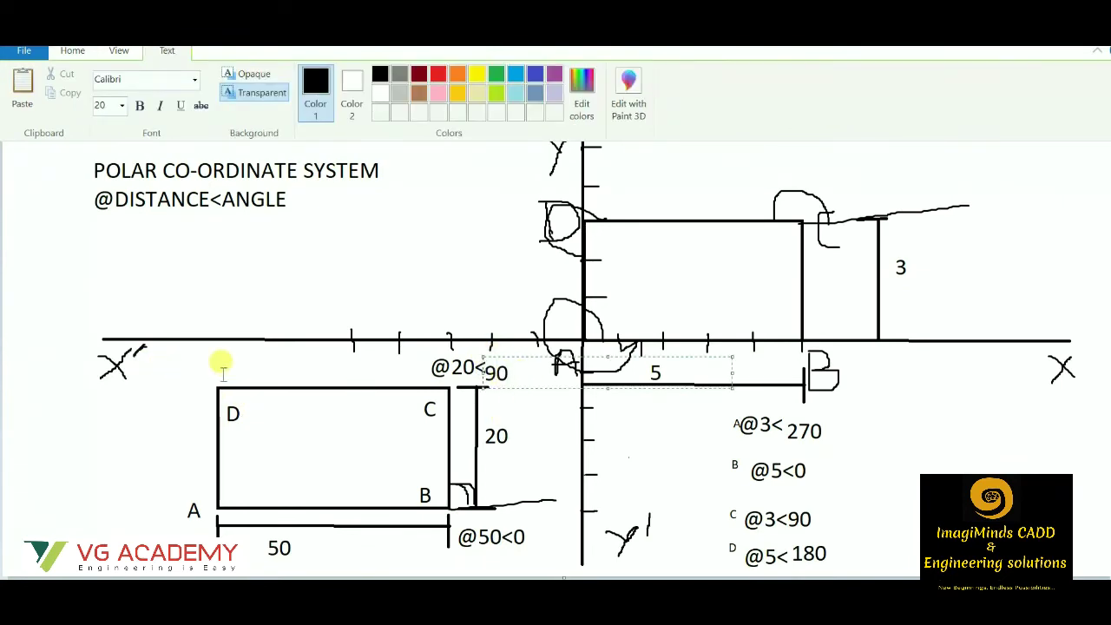
{"action": "left_click_drag", "start_coordinate": [198, 348], "coordinate": [295, 395]}
{"action": "type", "text": "@"}
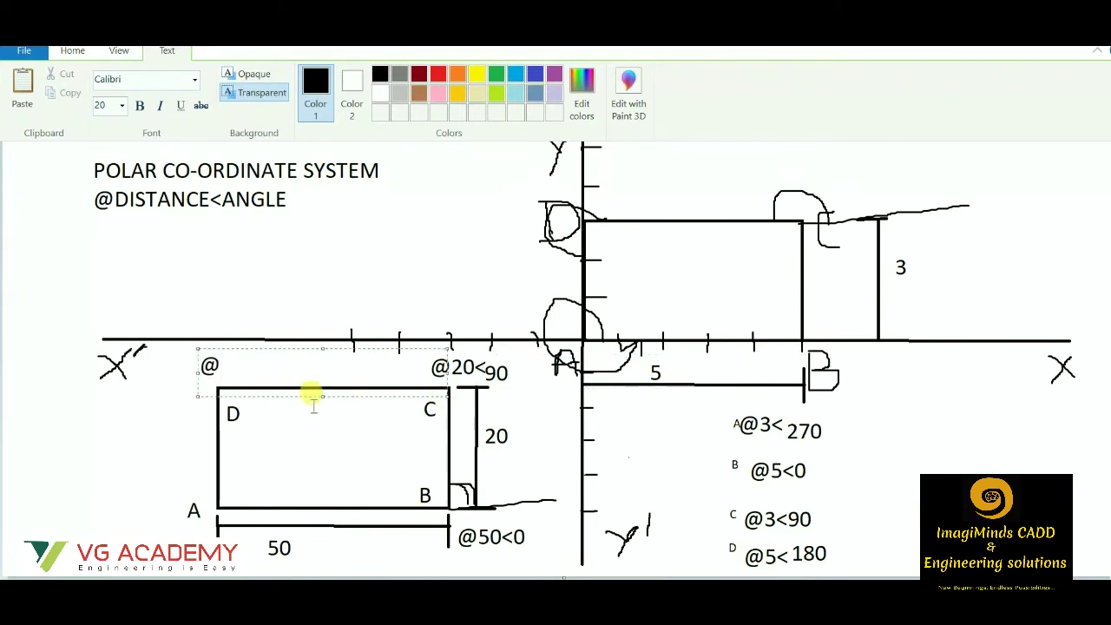
{"action": "type", "text": "50"}
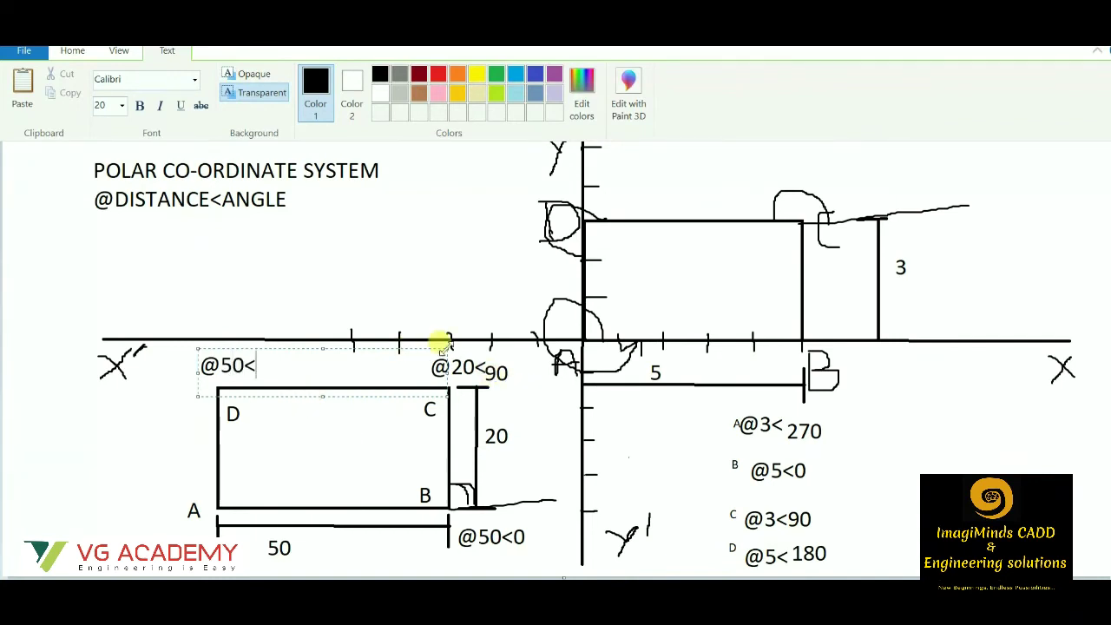
{"action": "type", "text": "<"}
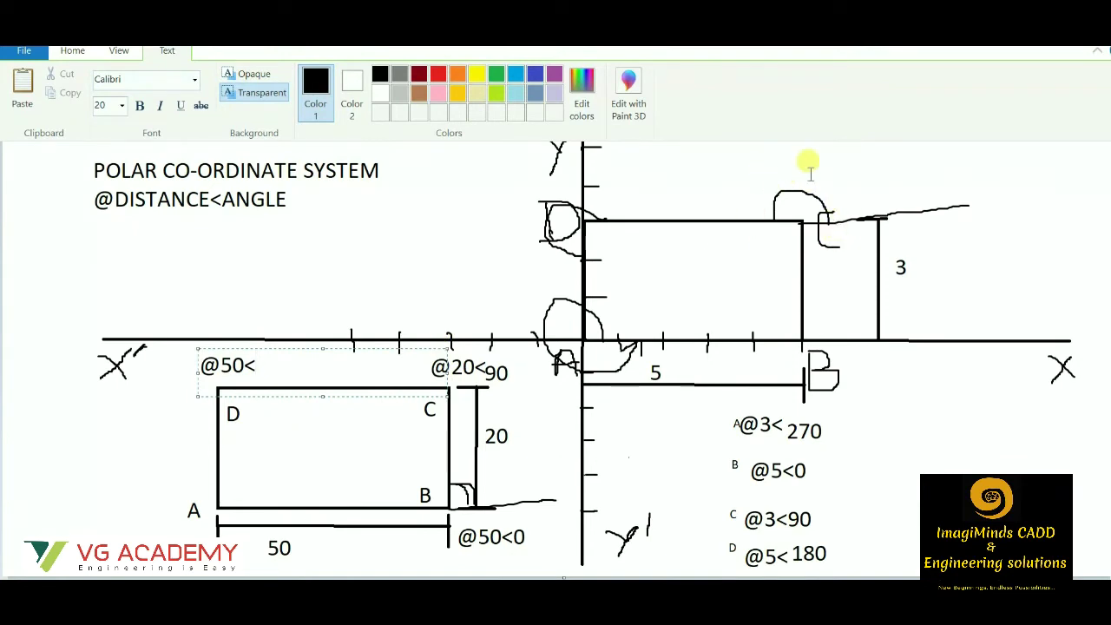
{"action": "type", "text": "180"}
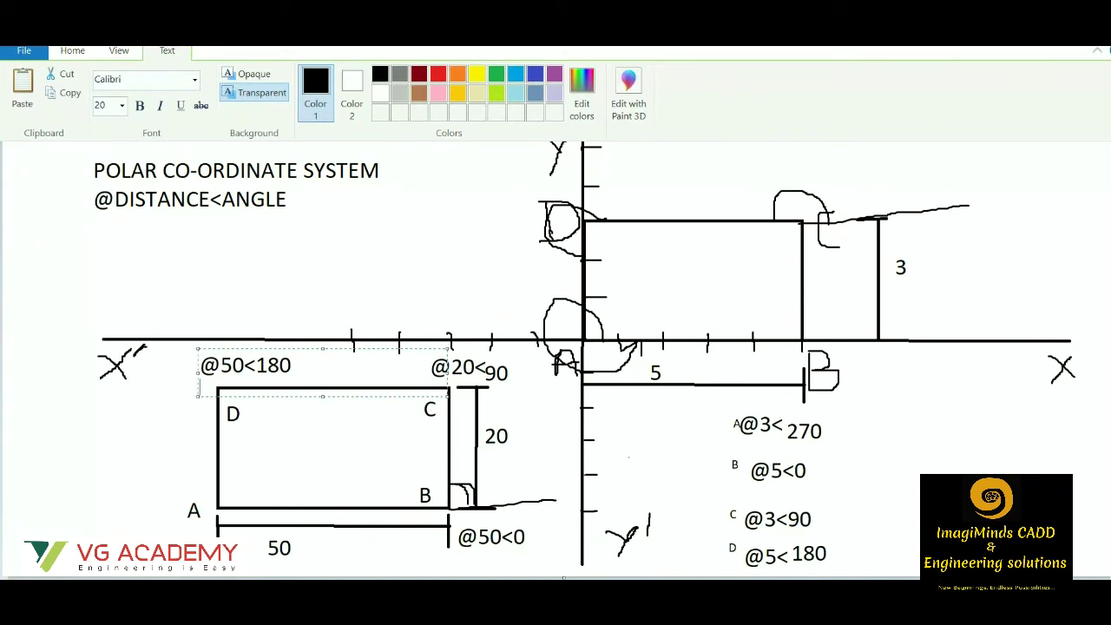
{"action": "left_click", "coordinate": [231, 470]}
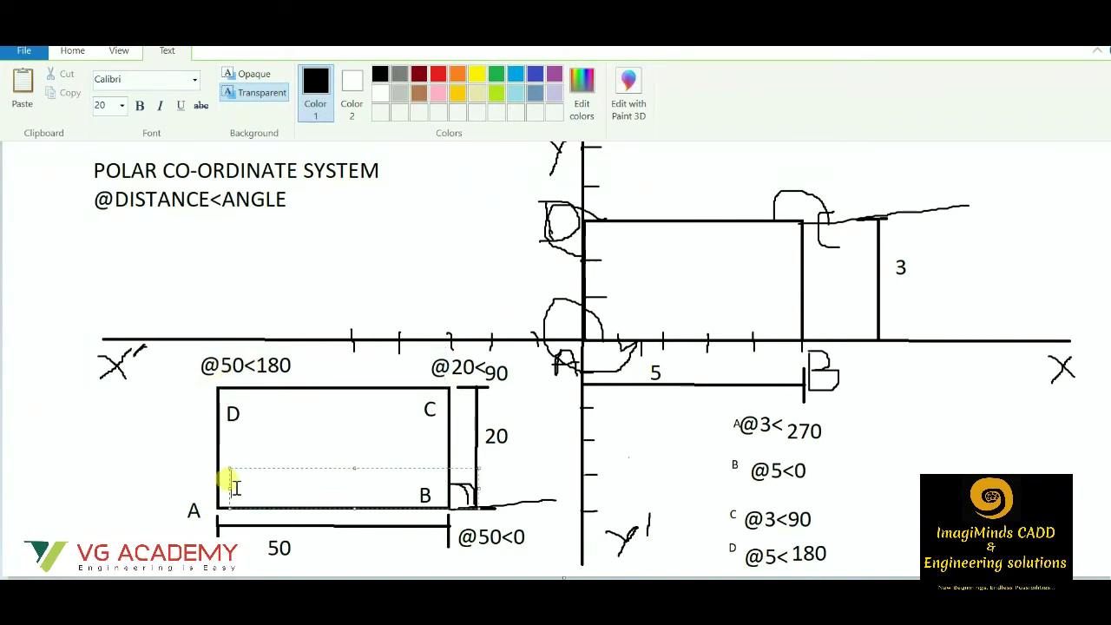
{"action": "type", "text": "@20<270"}
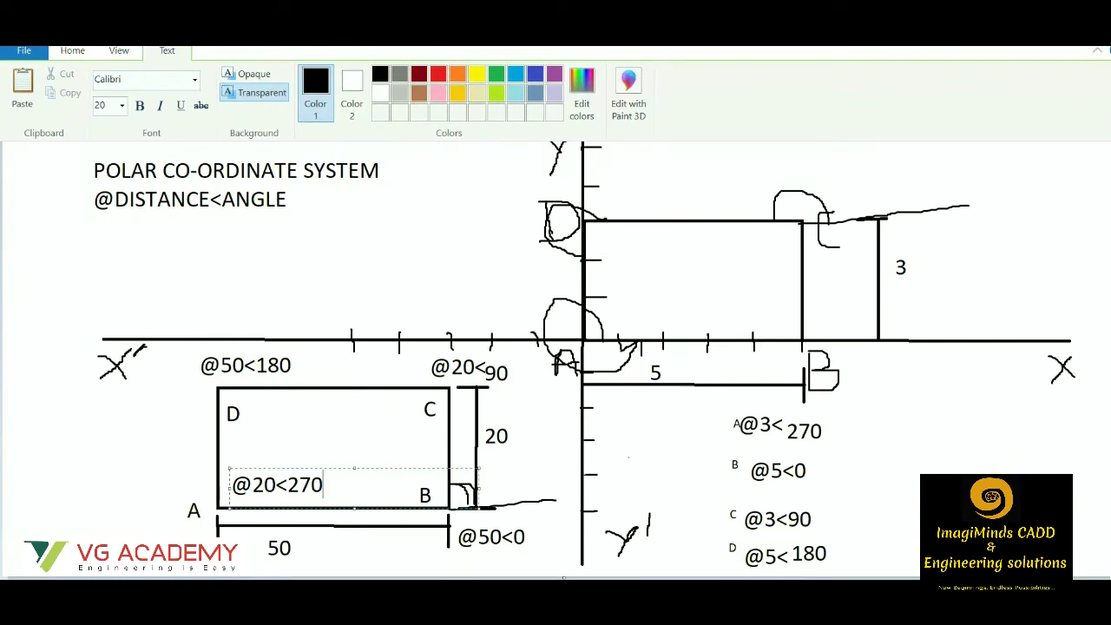
{"action": "left_click", "coordinate": [577, 542]}
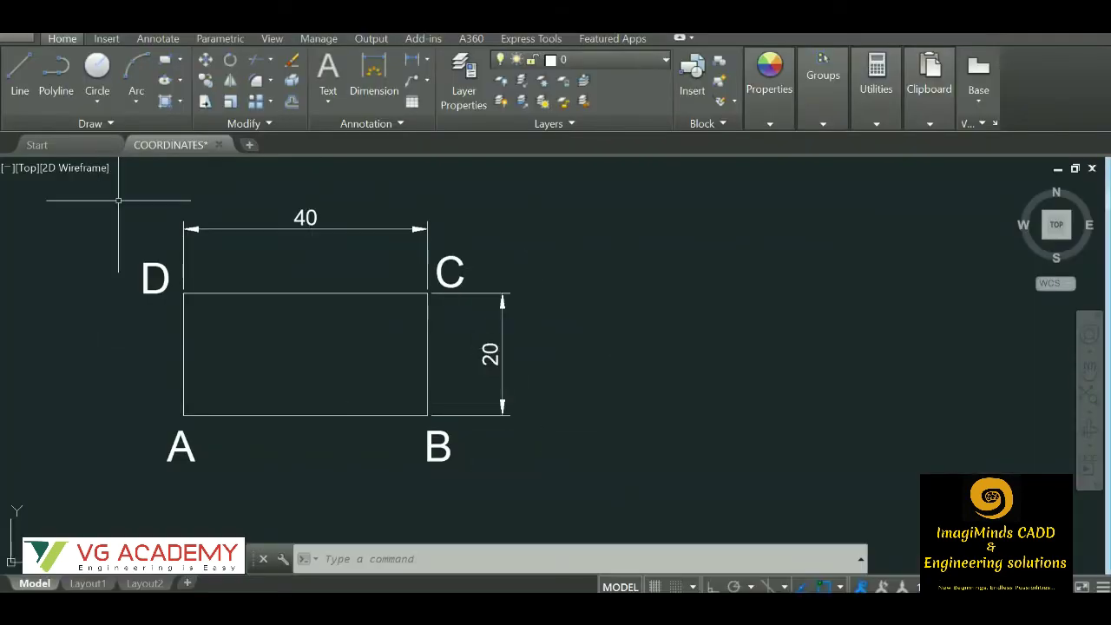
{"action": "left_click", "coordinate": [22, 89]}
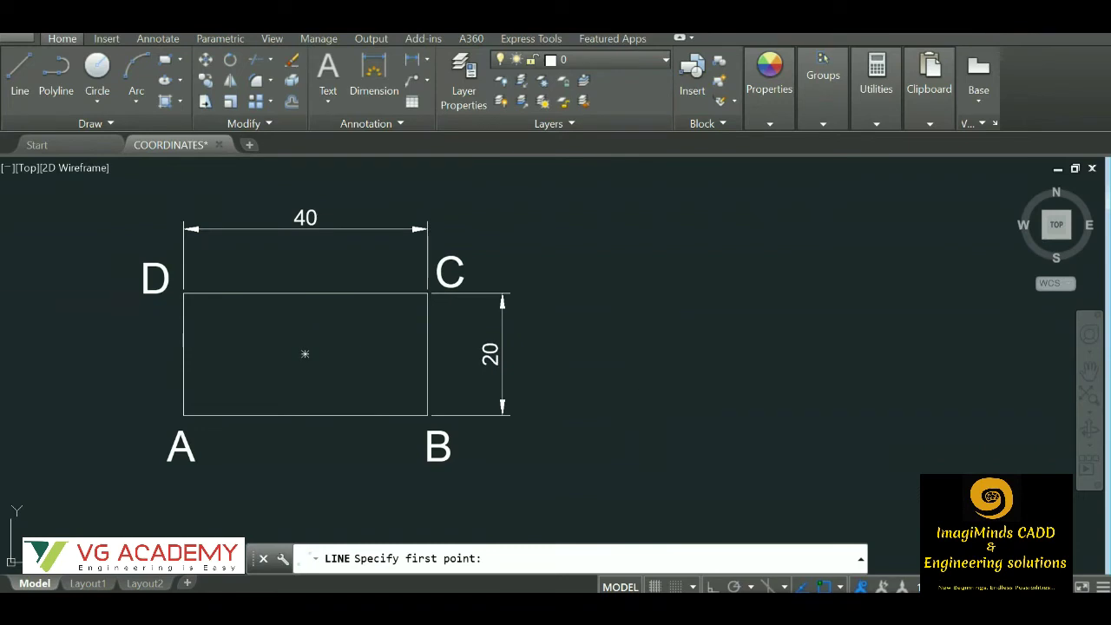
{"action": "left_click", "coordinate": [634, 386]}
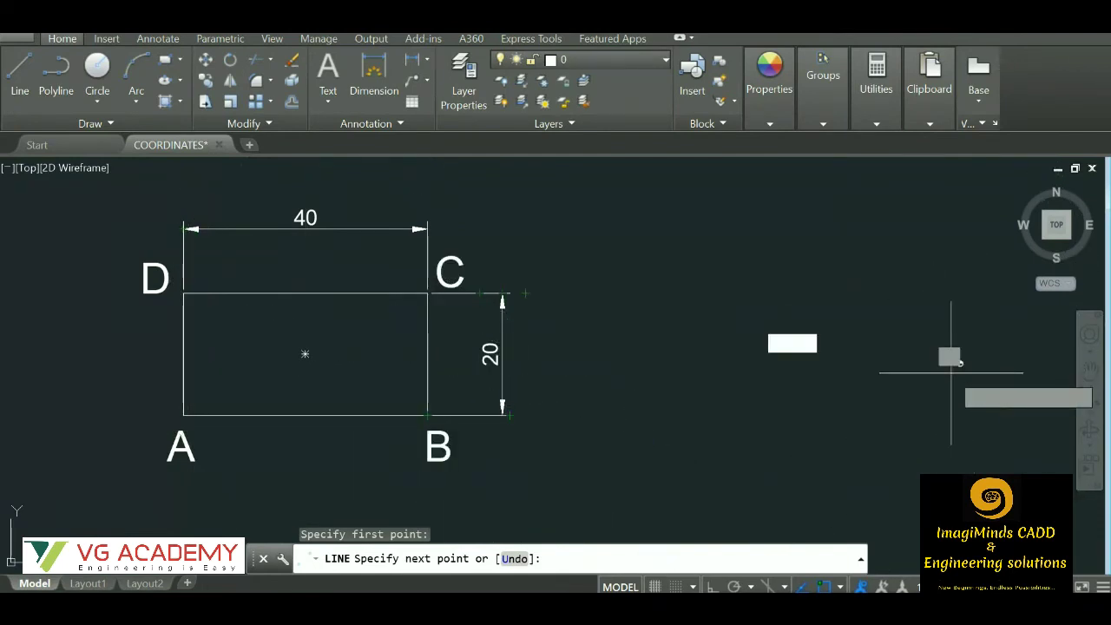
{"action": "key", "text": "F8"}
{"action": "type", "text": "40"}
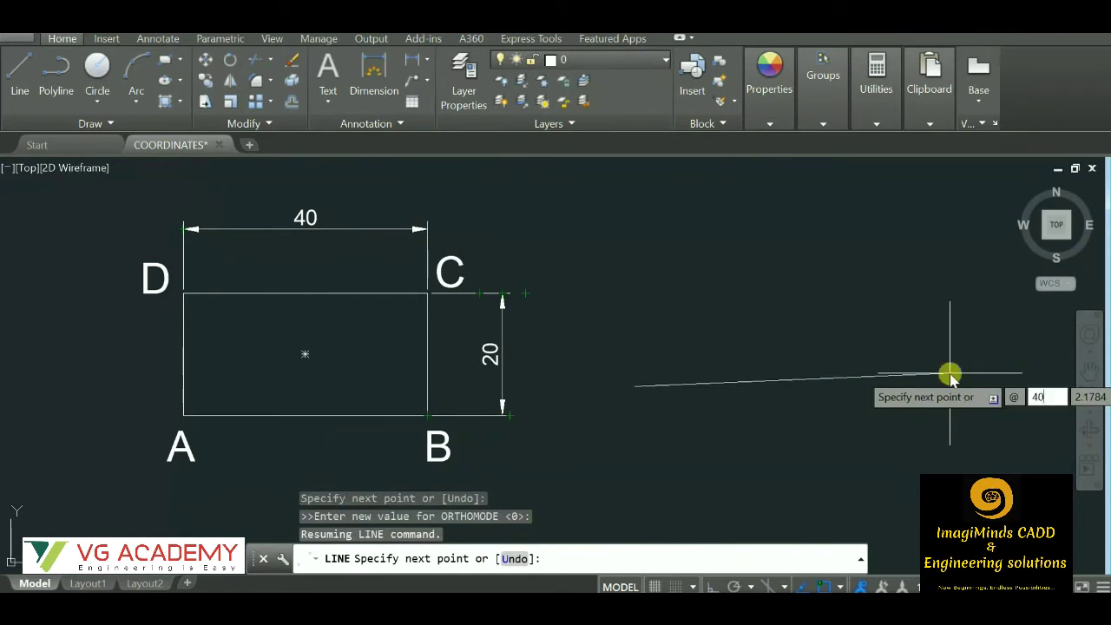
{"action": "key", "text": "Tab"}
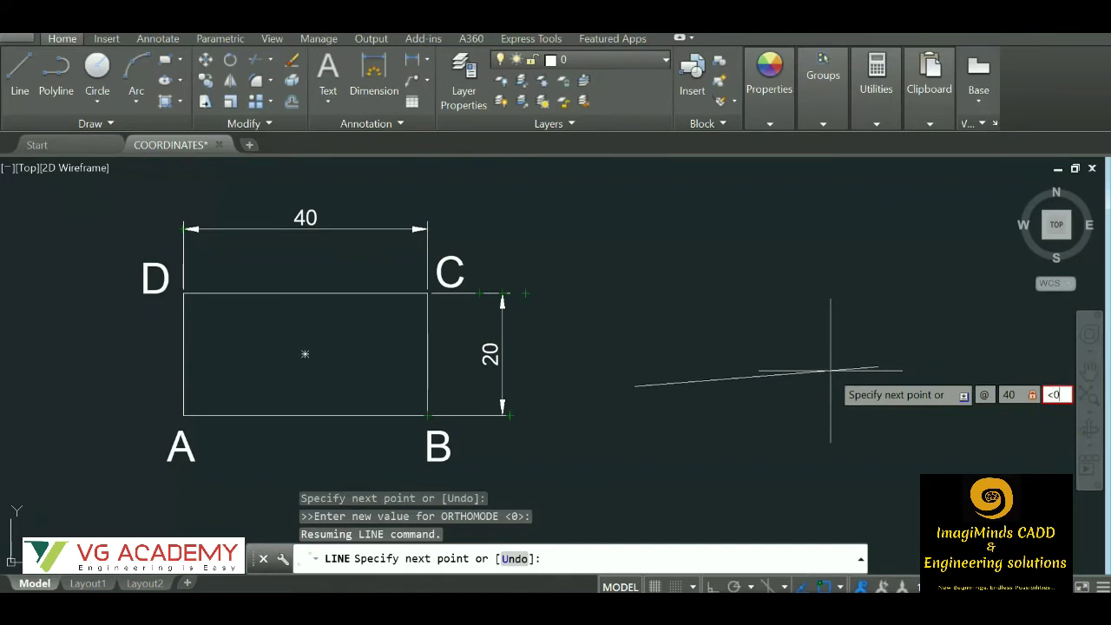
{"action": "key", "text": "Return"}
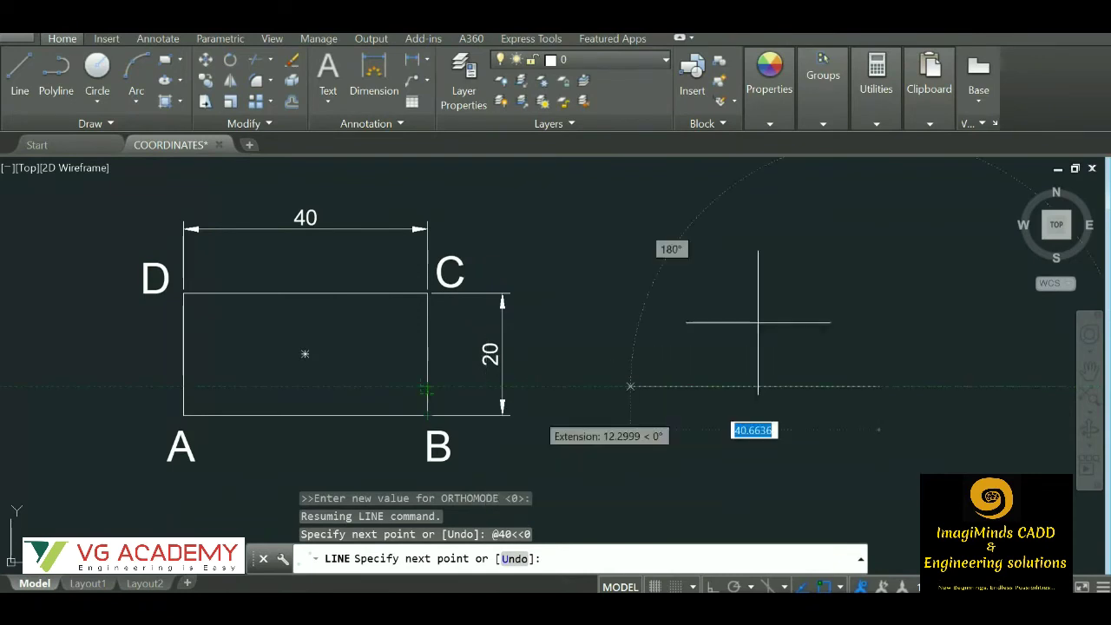
{"action": "key", "text": "Escape"}
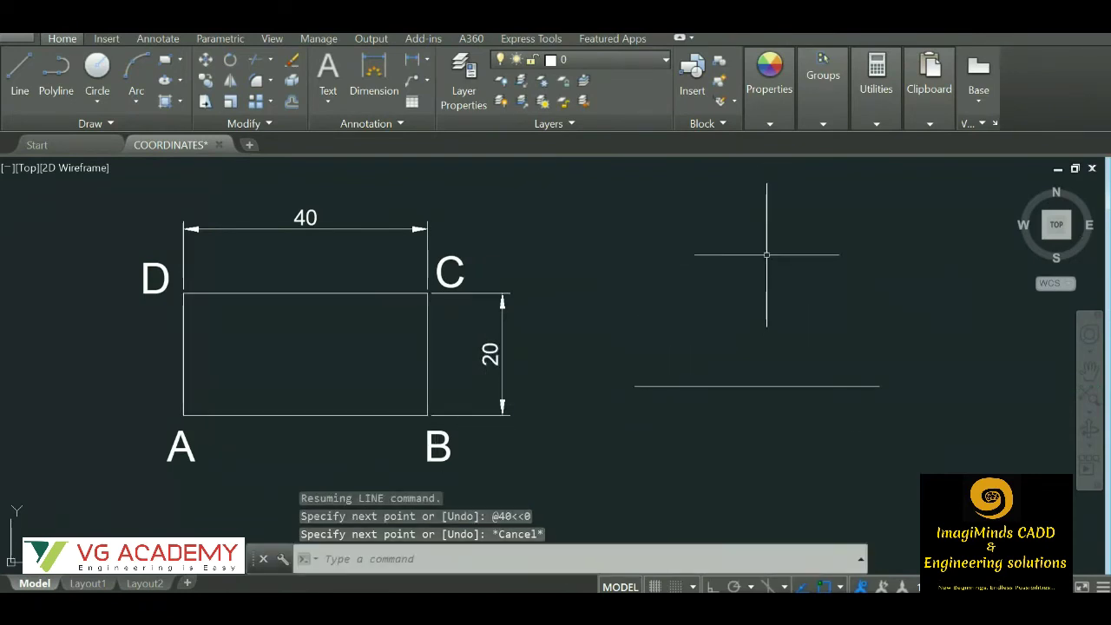
{"action": "type", "text": "l"}
{"action": "key", "text": "Return"}
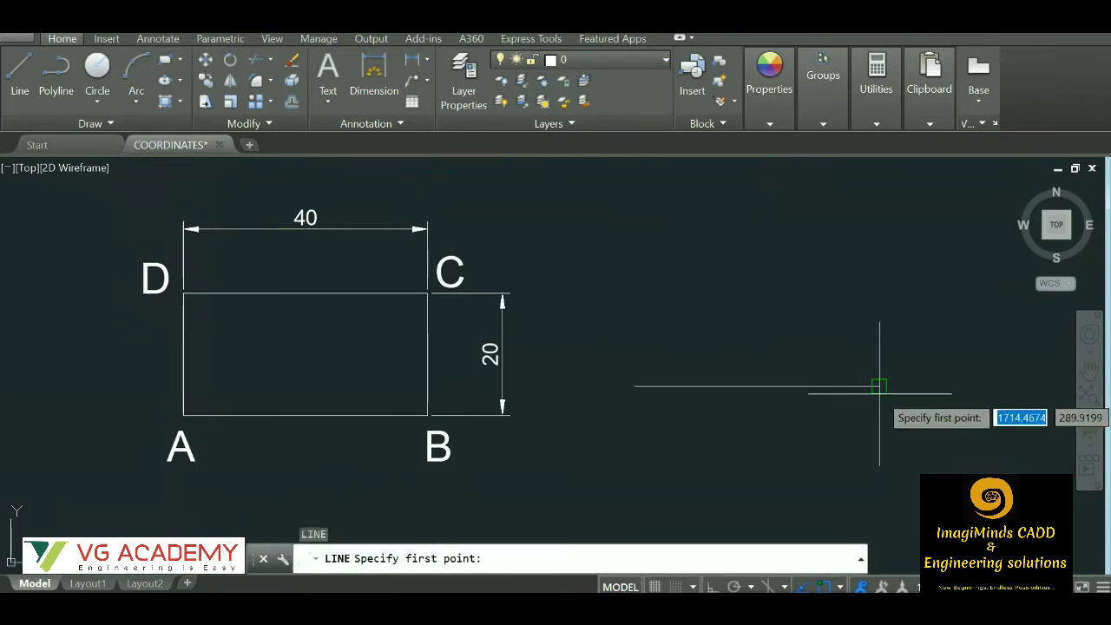
{"action": "left_click", "coordinate": [879, 386]}
{"action": "key", "text": "F8"}
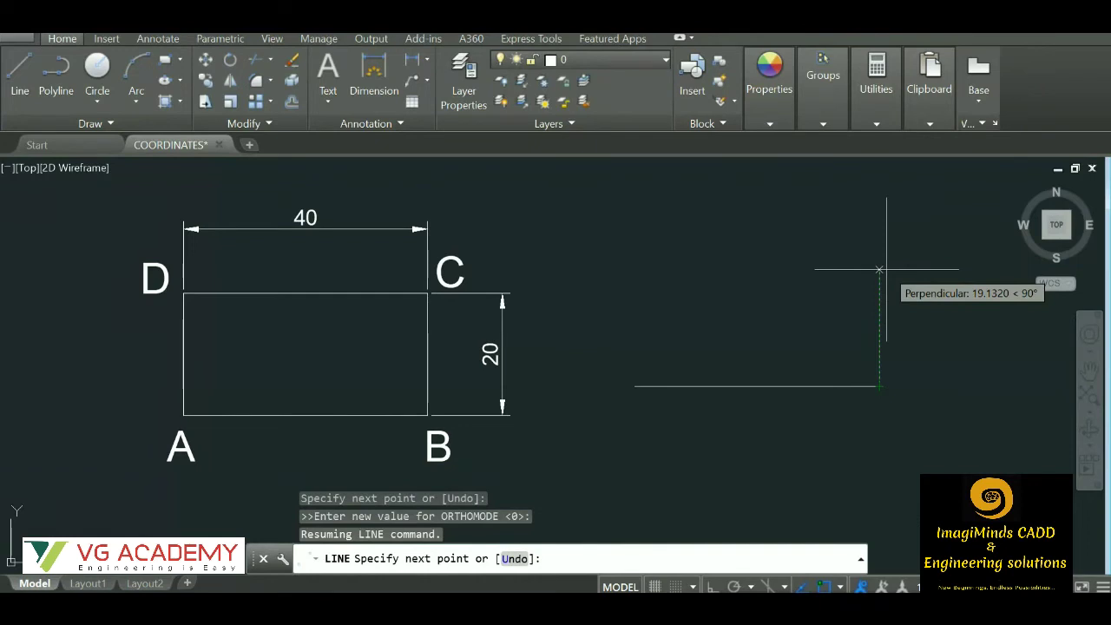
{"action": "type", "text": "20"}
{"action": "key", "text": "Tab"}
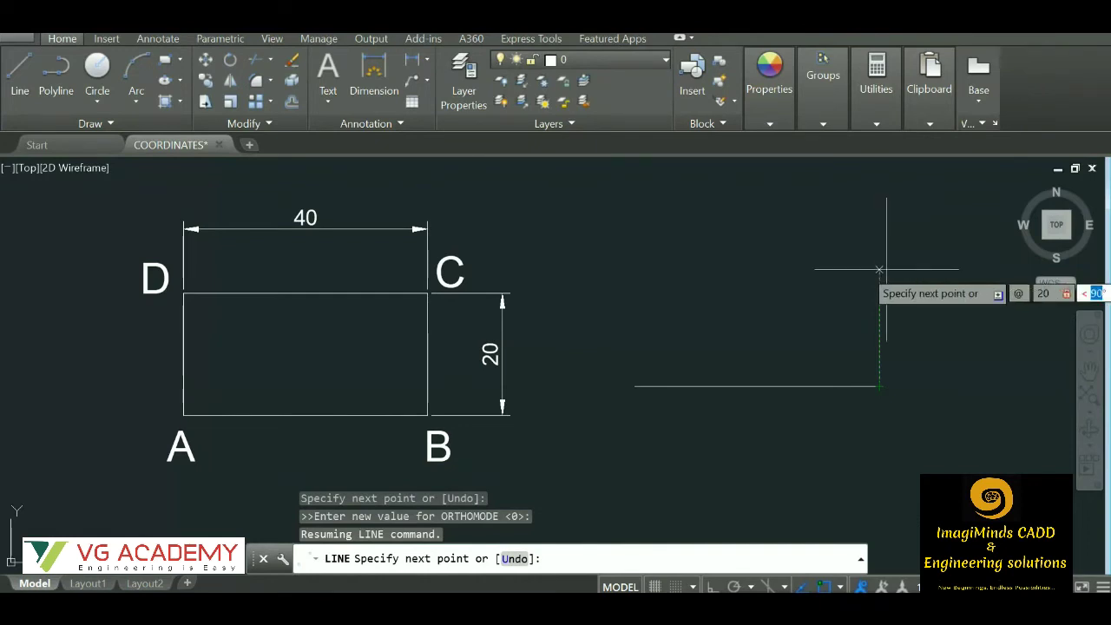
{"action": "type", "text": "90"}
{"action": "key", "text": "Return"}
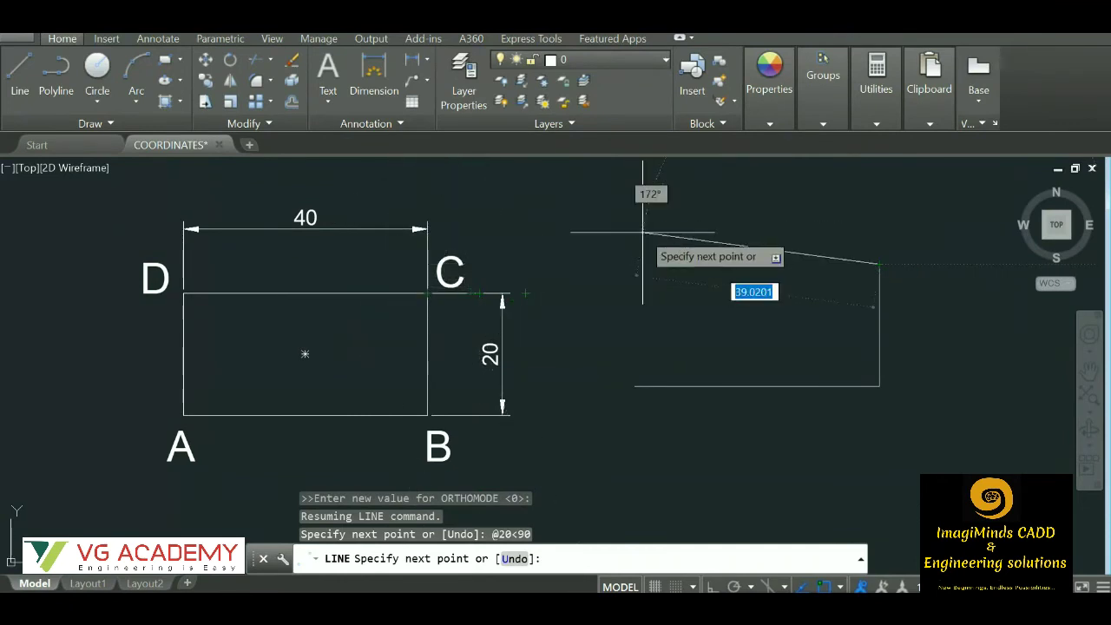
{"action": "type", "text": "@ "}
{"action": "type", "text": "40"}
{"action": "key", "text": "Tab"}
{"action": "type", "text": "1"}
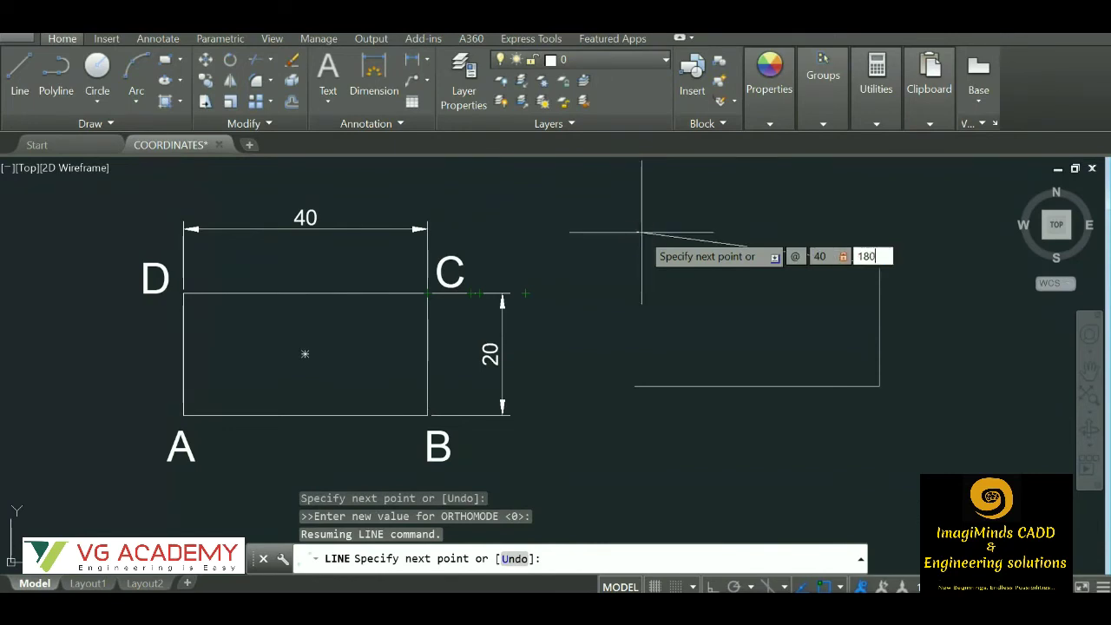
{"action": "type", "text": "80"}
{"action": "key", "text": "Return"}
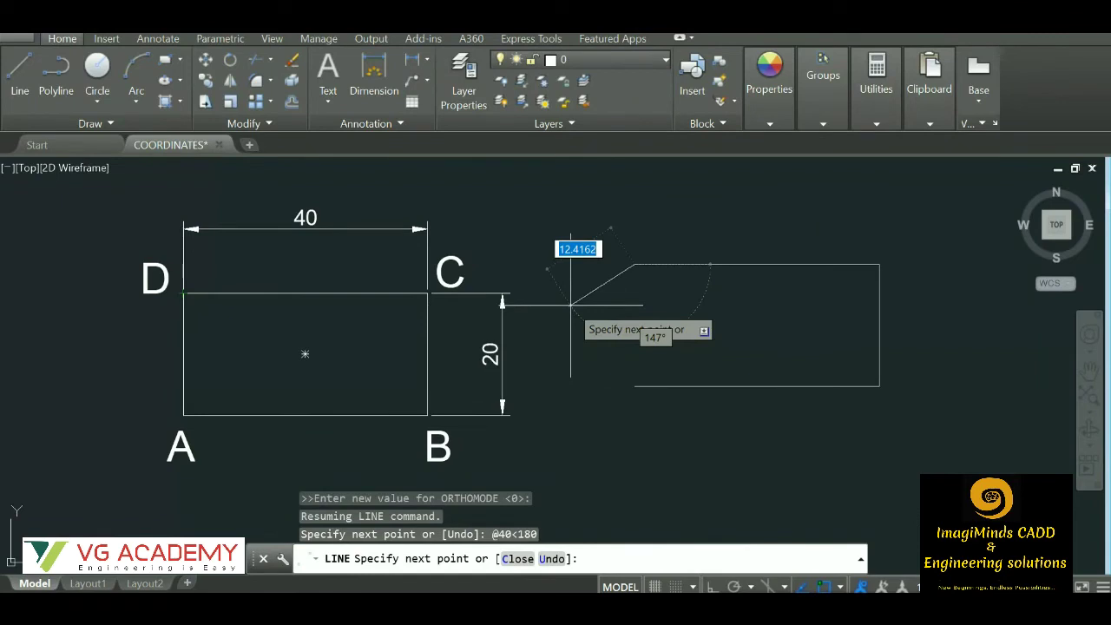
{"action": "key", "text": "F8"}
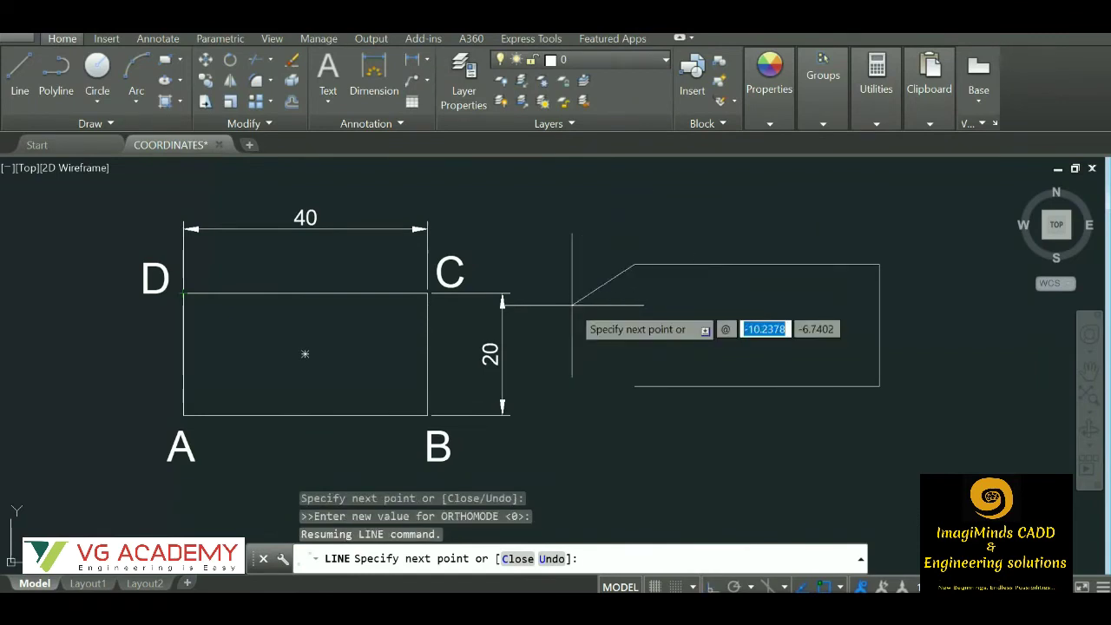
{"action": "type", "text": "20"}
{"action": "type", "text": "<270"}
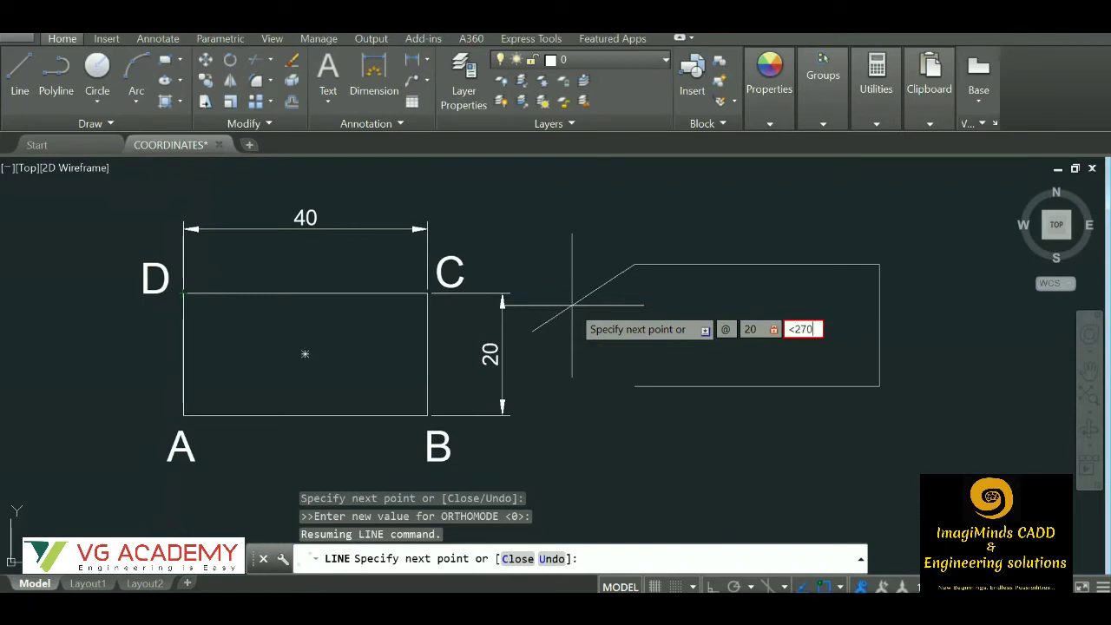
{"action": "key", "text": "Return"}
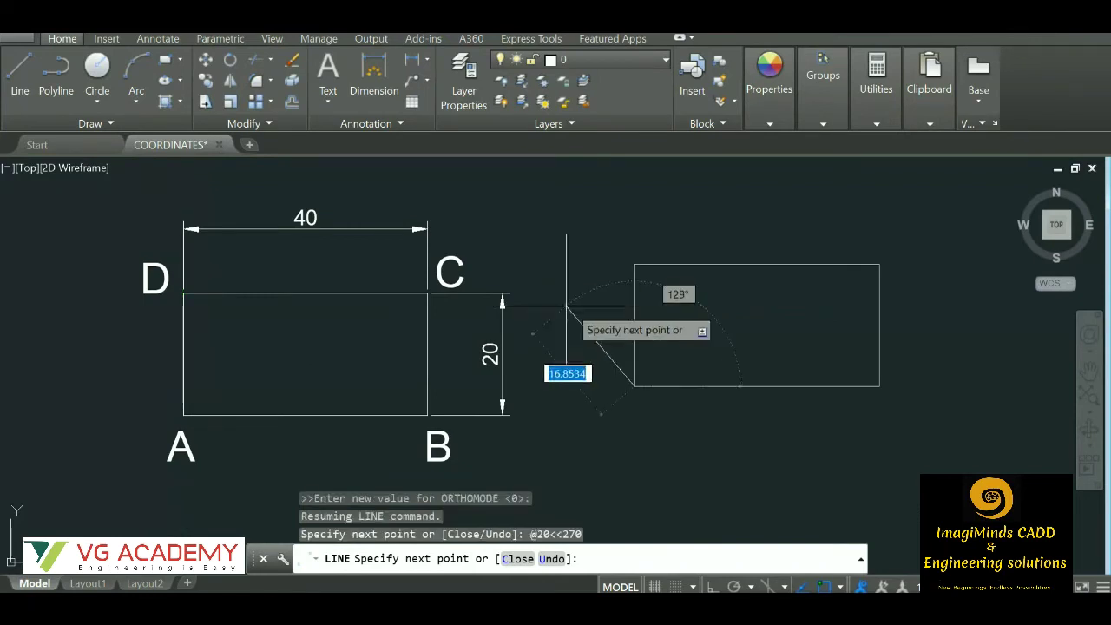
{"action": "key", "text": "Escape"}
{"action": "key", "text": "Escape"}
Erase the four lines of the redrawn rectangle beside the dimensioned reference.
{"action": "scroll", "coordinate": [651, 321], "scroll_direction": "down", "scroll_amount": 2}
{"action": "left_click", "coordinate": [906, 405]}
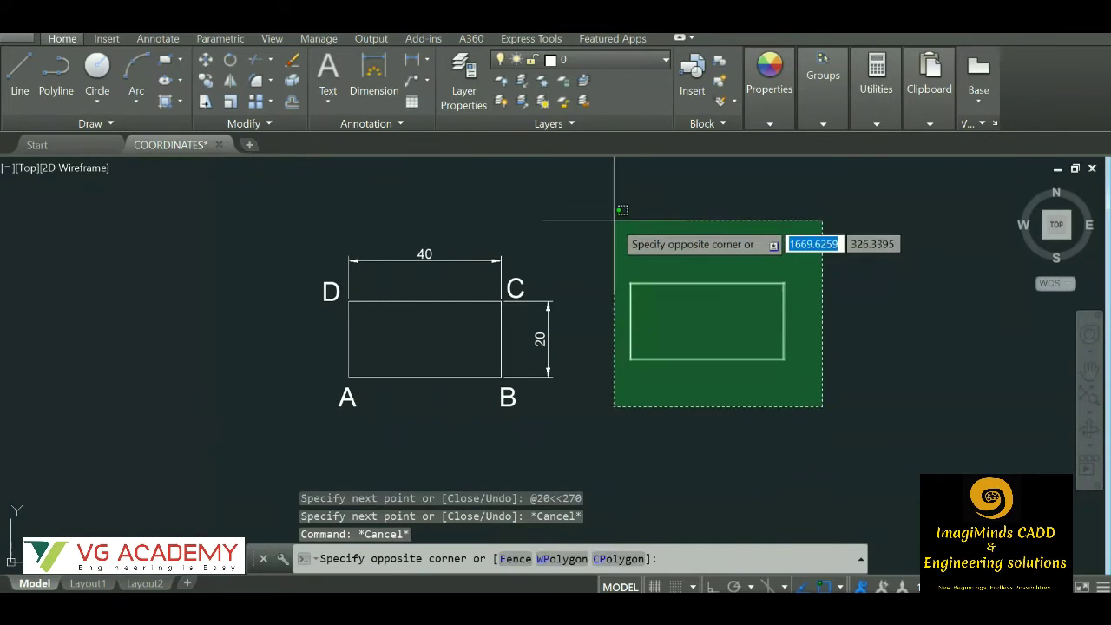
{"action": "left_click", "coordinate": [611, 219]}
{"action": "key", "text": "Delete"}
{"action": "scroll", "coordinate": [655, 312], "scroll_direction": "down", "scroll_amount": 4}
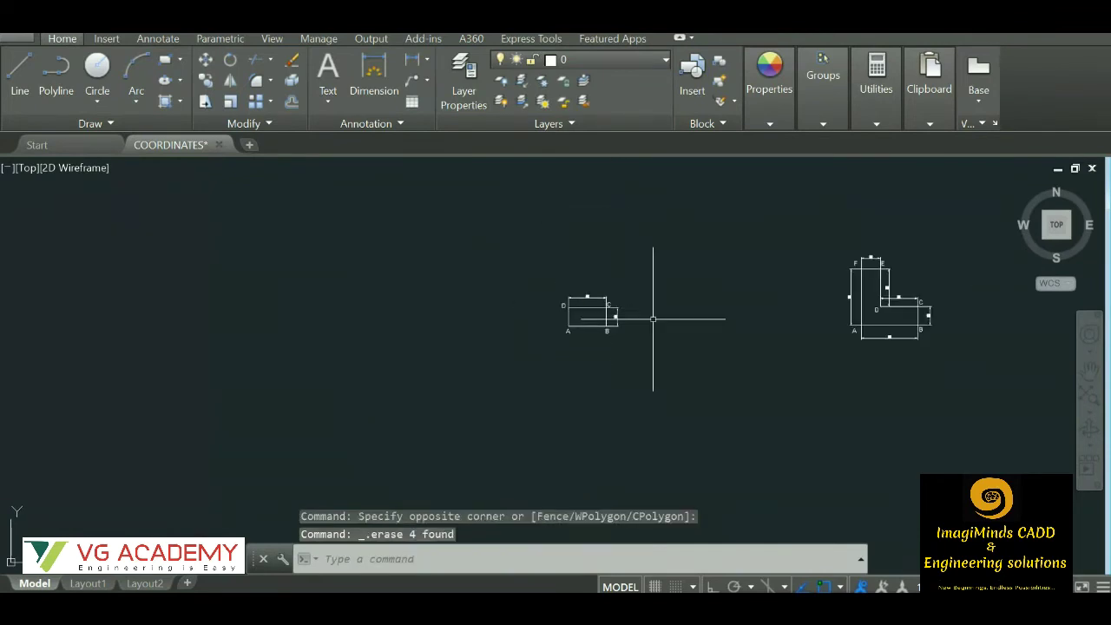
{"action": "scroll", "coordinate": [833, 300], "scroll_direction": "up", "scroll_amount": 3}
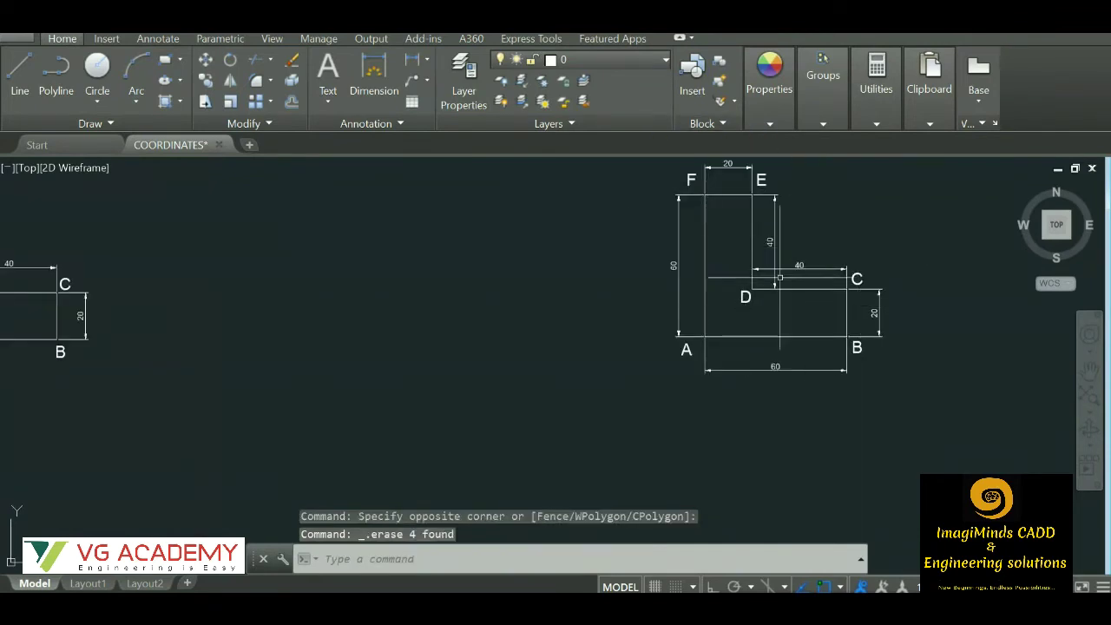
{"action": "scroll", "coordinate": [807, 325], "scroll_direction": "down", "scroll_amount": 3}
{"action": "scroll", "coordinate": [719, 297], "scroll_direction": "up", "scroll_amount": 3}
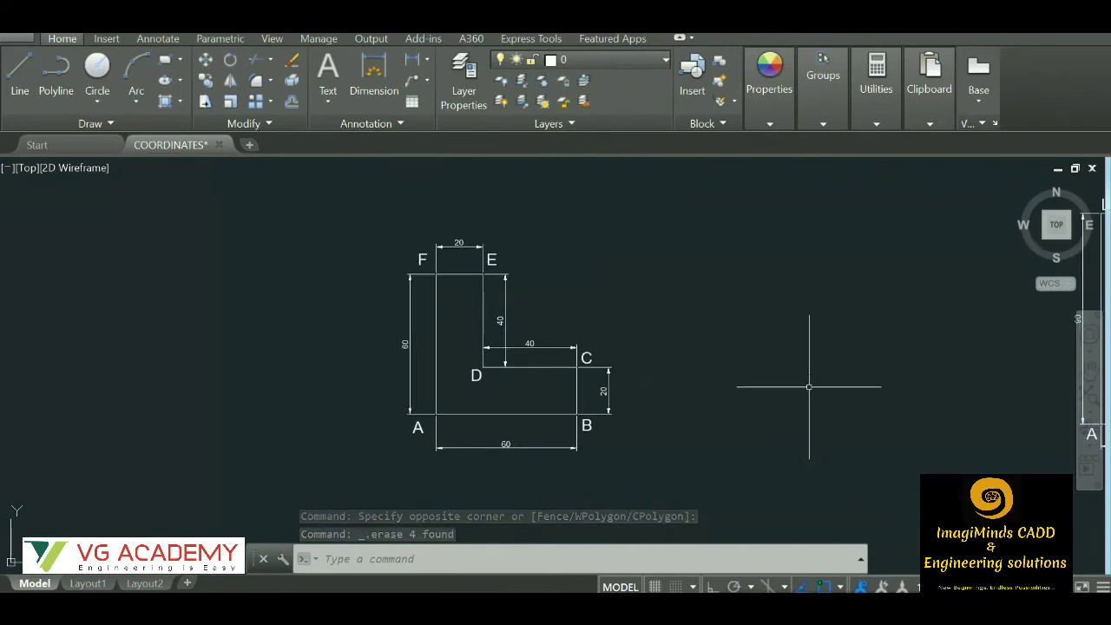
{"action": "scroll", "coordinate": [780, 372], "scroll_direction": "up", "scroll_amount": 2}
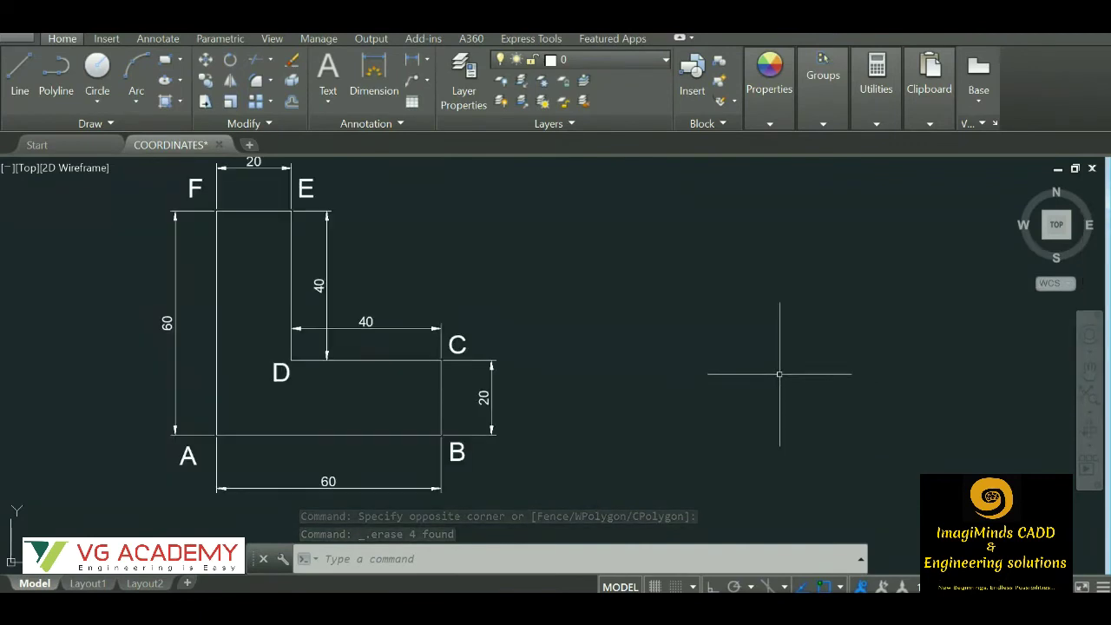
{"action": "left_click", "coordinate": [19, 91]}
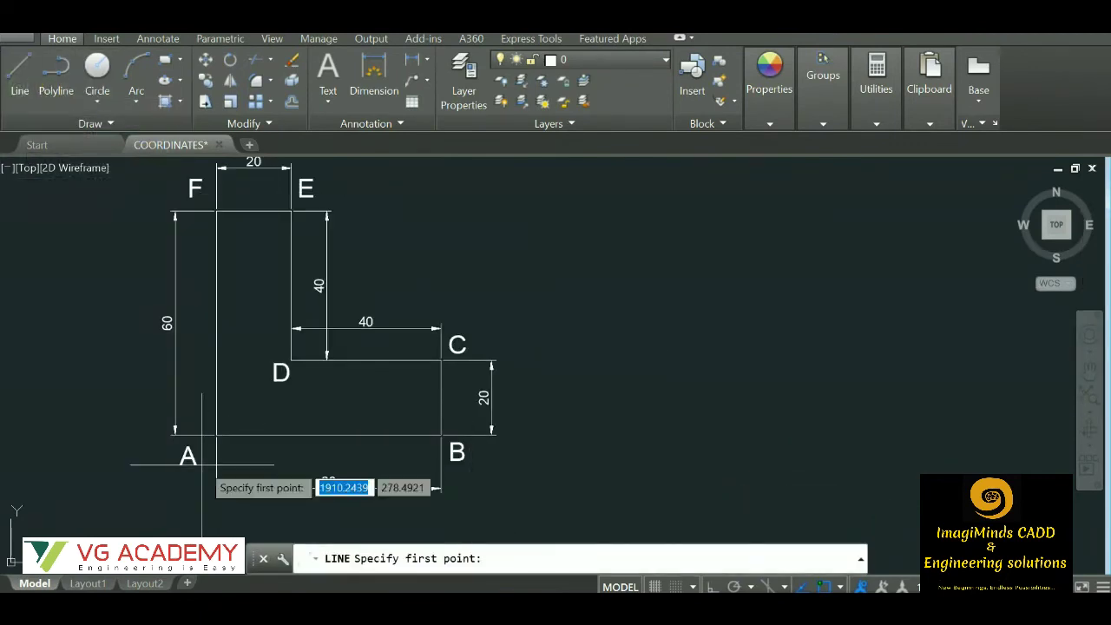
{"action": "left_click", "coordinate": [633, 441]}
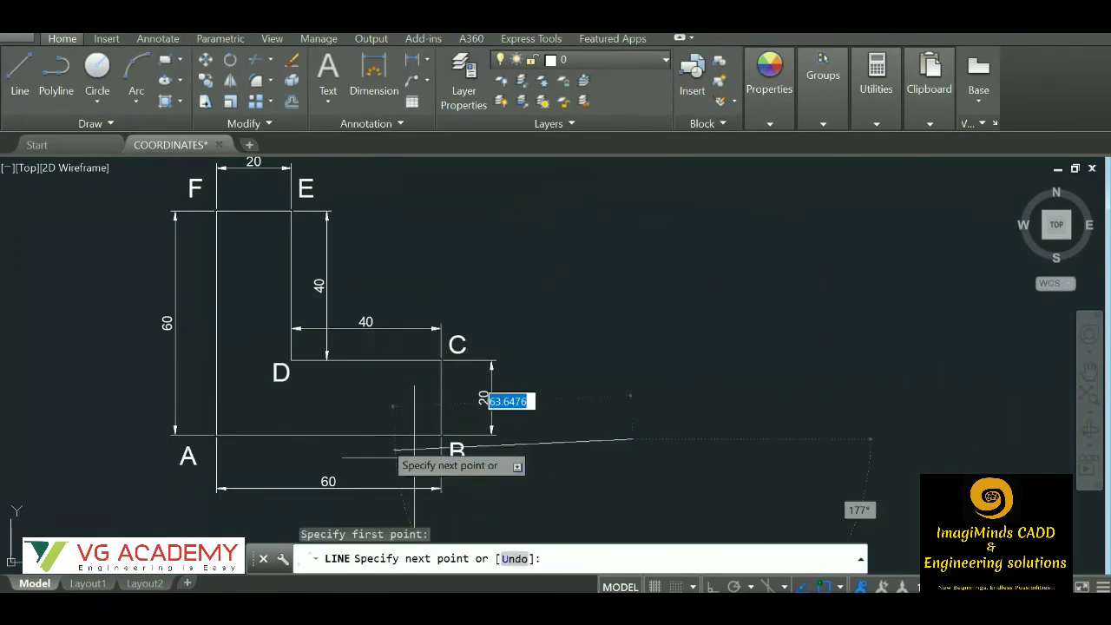
{"action": "key", "text": "F8"}
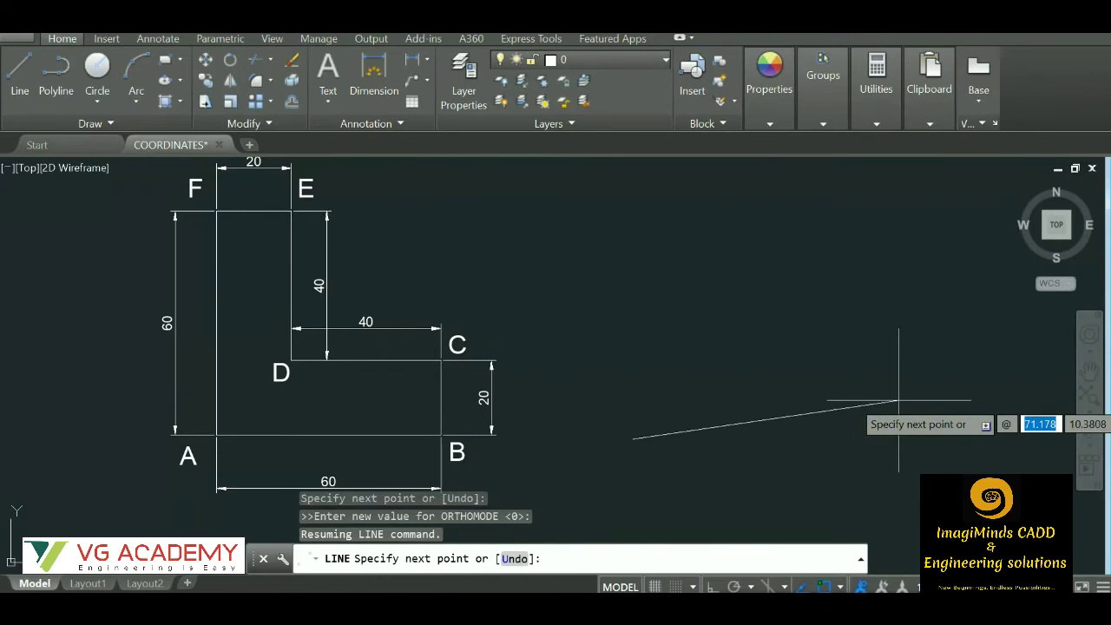
{"action": "type", "text": "60"}
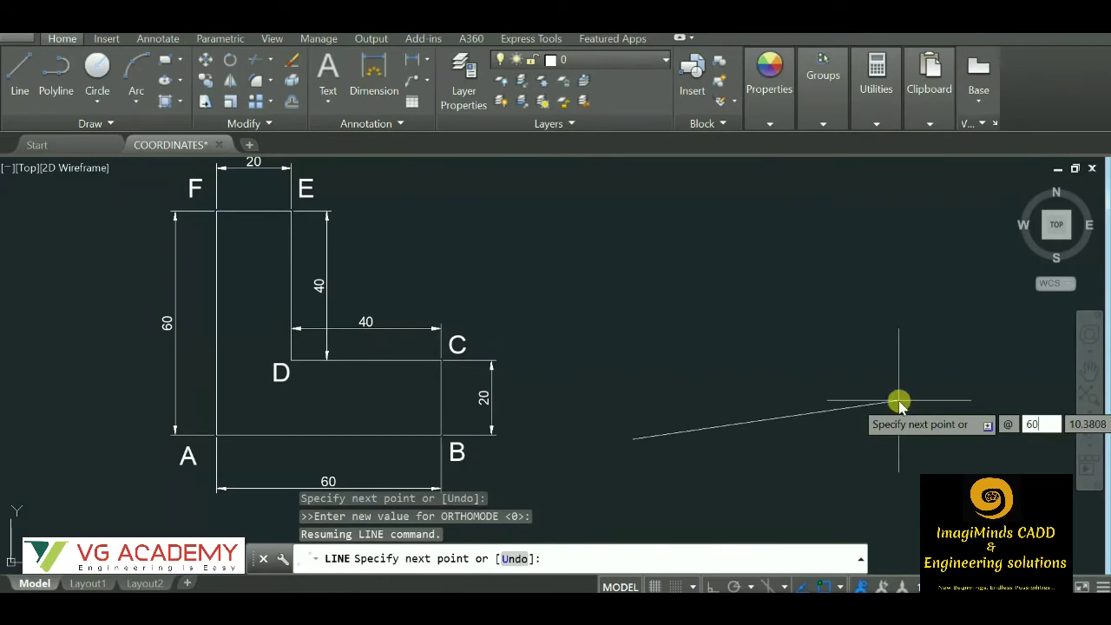
{"action": "key", "text": "Tab"}
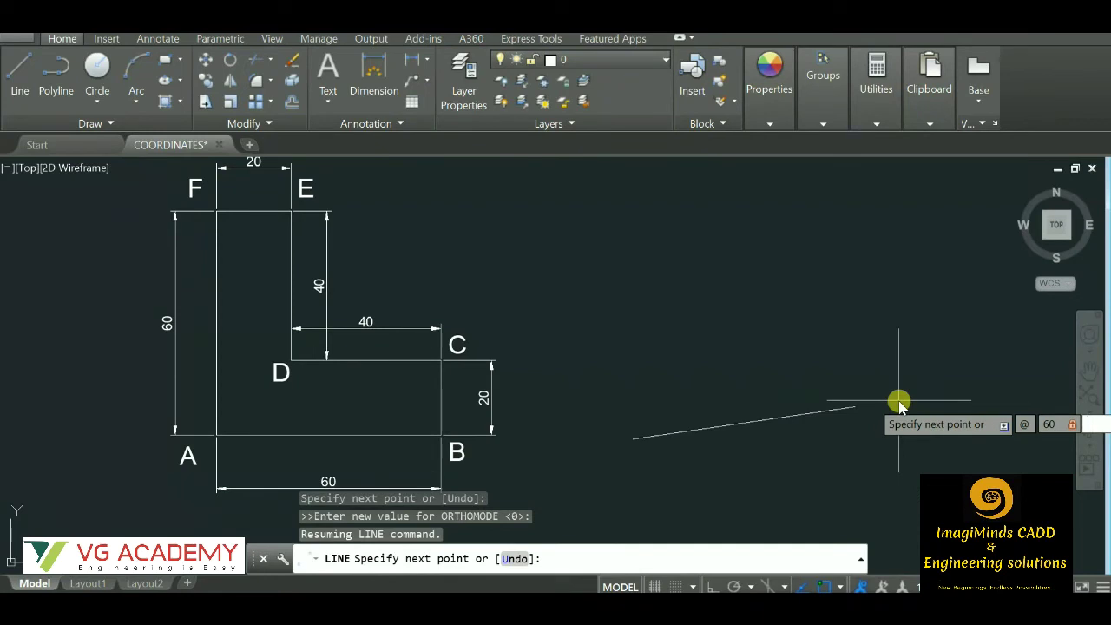
{"action": "key", "text": "Return"}
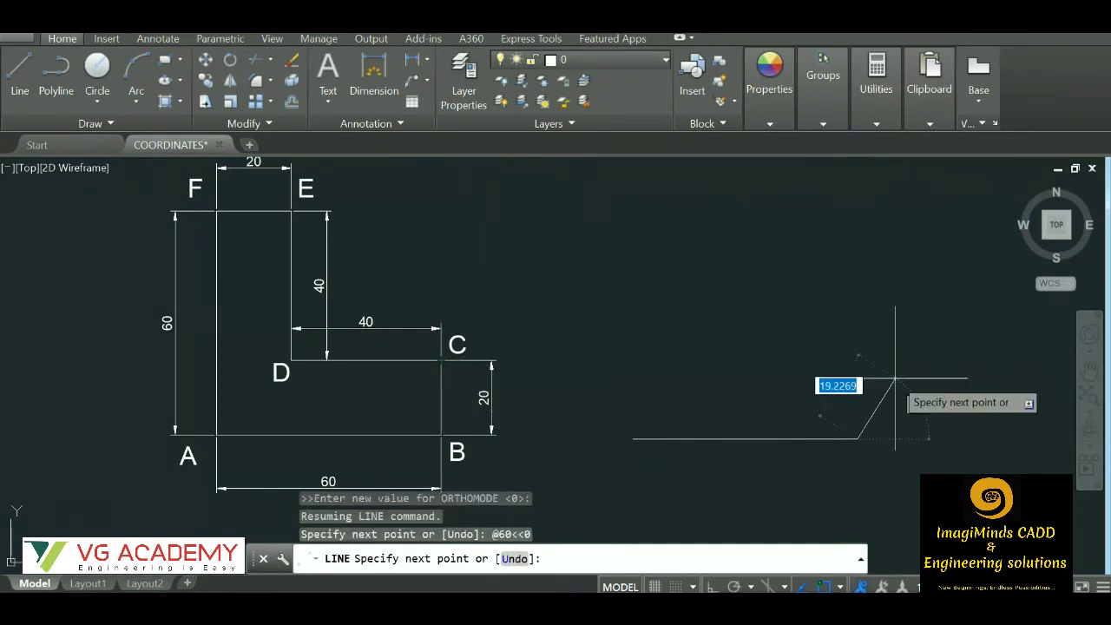
{"action": "type", "text": "@"}
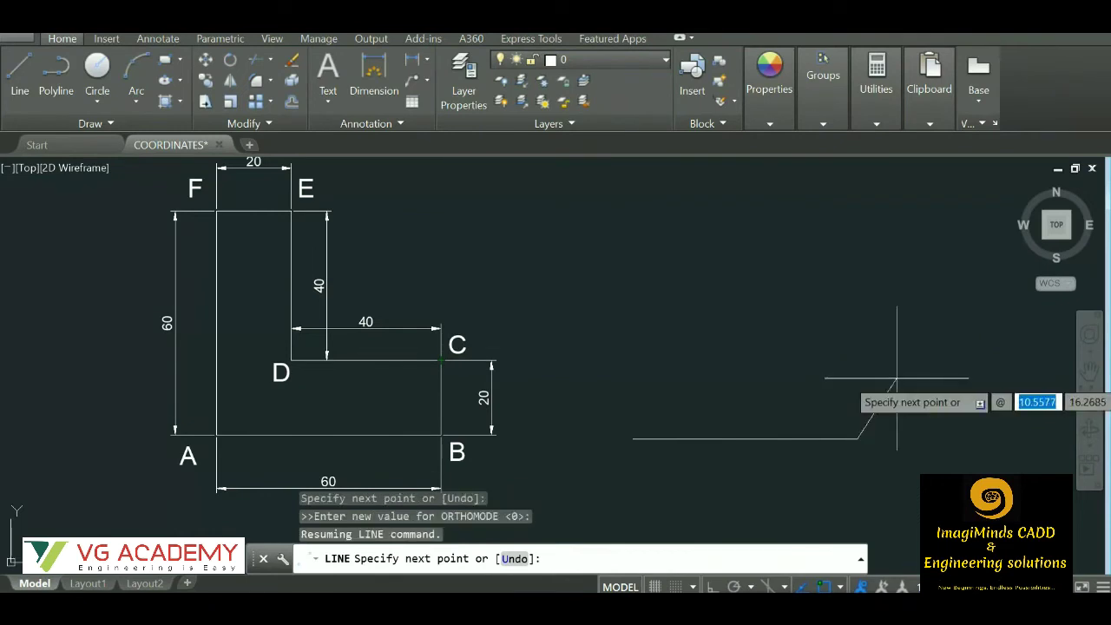
{"action": "type", "text": "20"}
{"action": "type", "text": "< 57"}
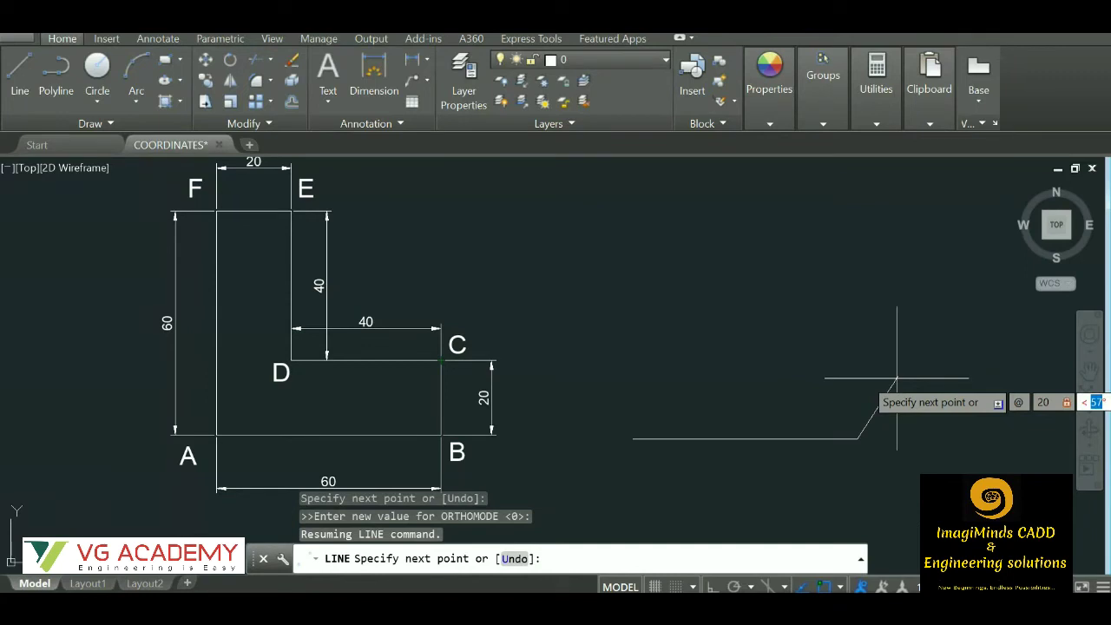
{"action": "type", "text": "90"}
{"action": "key", "text": "Return"}
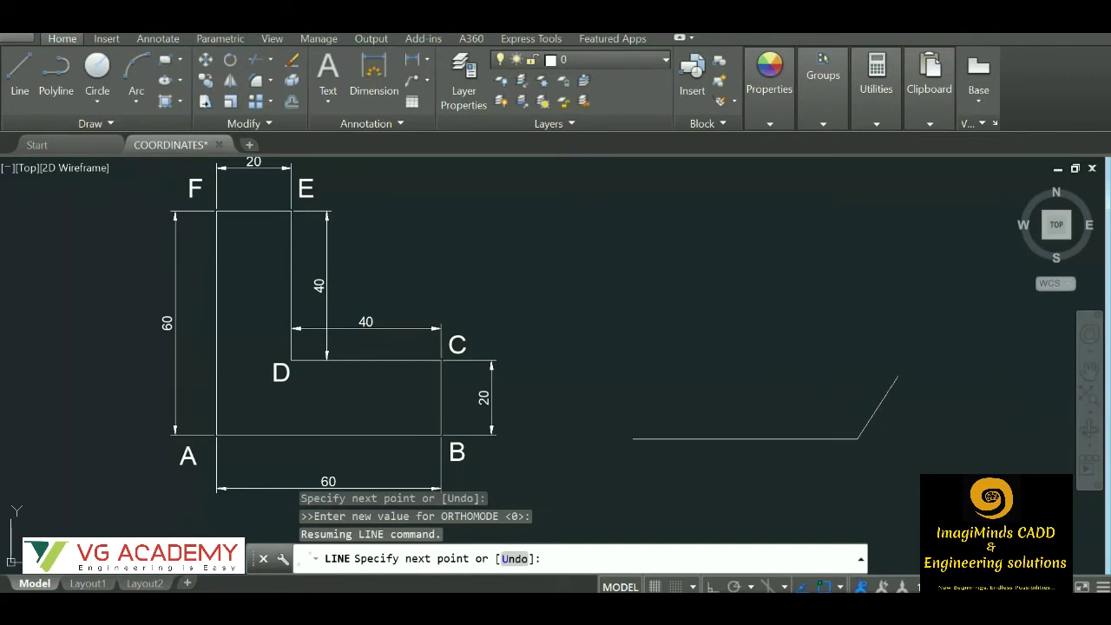
{"action": "key", "text": "F8"}
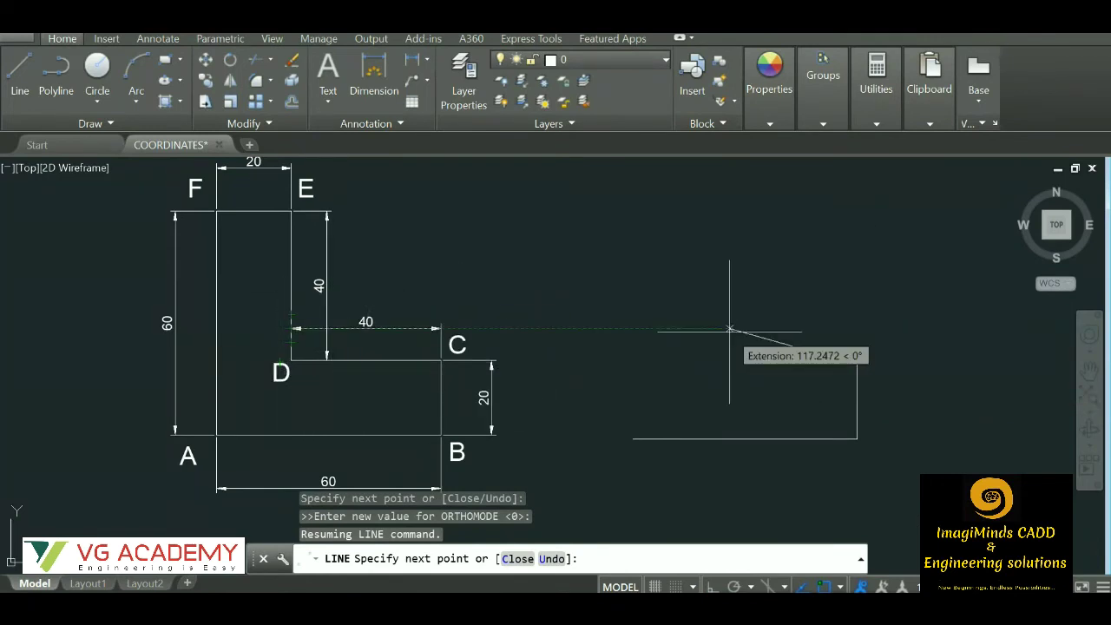
{"action": "type", "text": "40"}
{"action": "key", "text": "Tab"}
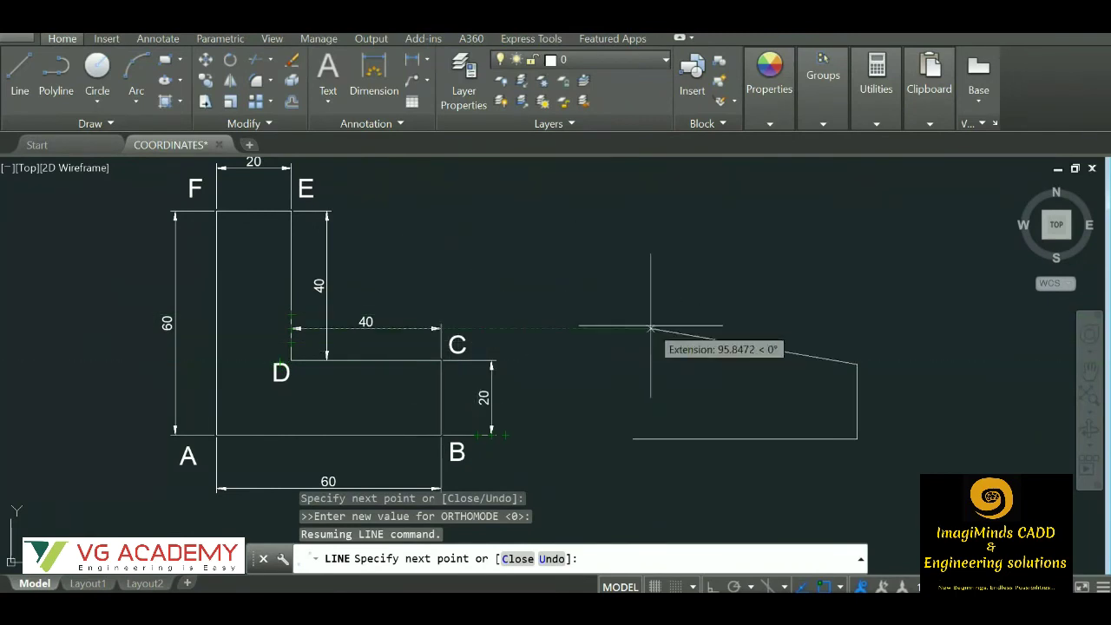
{"action": "type", "text": "@"}
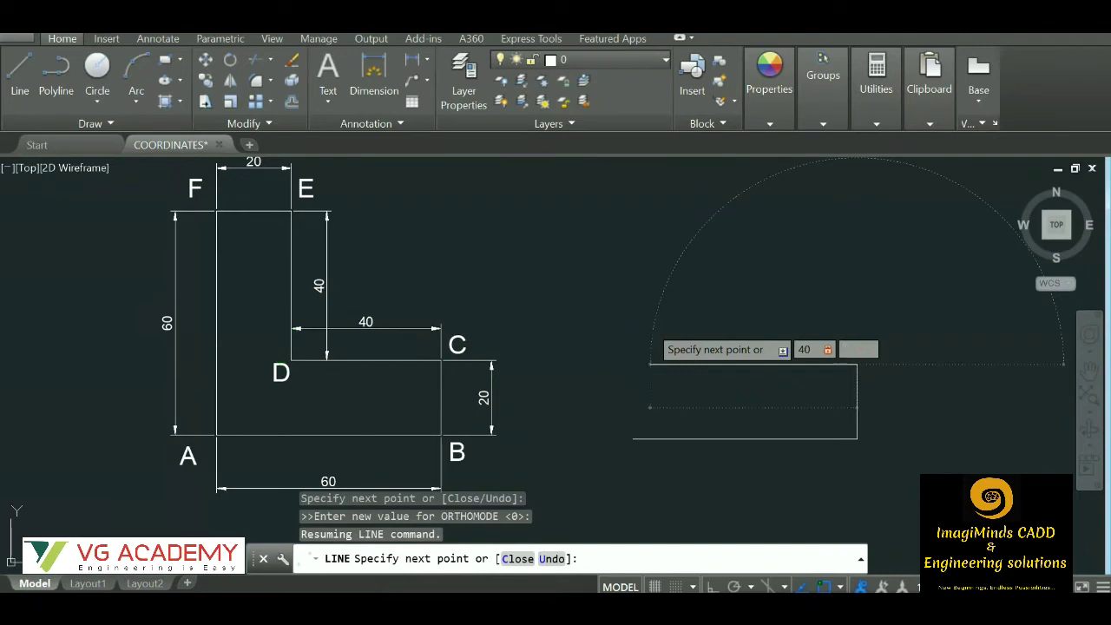
{"action": "key", "text": "Escape"}
{"action": "key", "text": "Escape"}
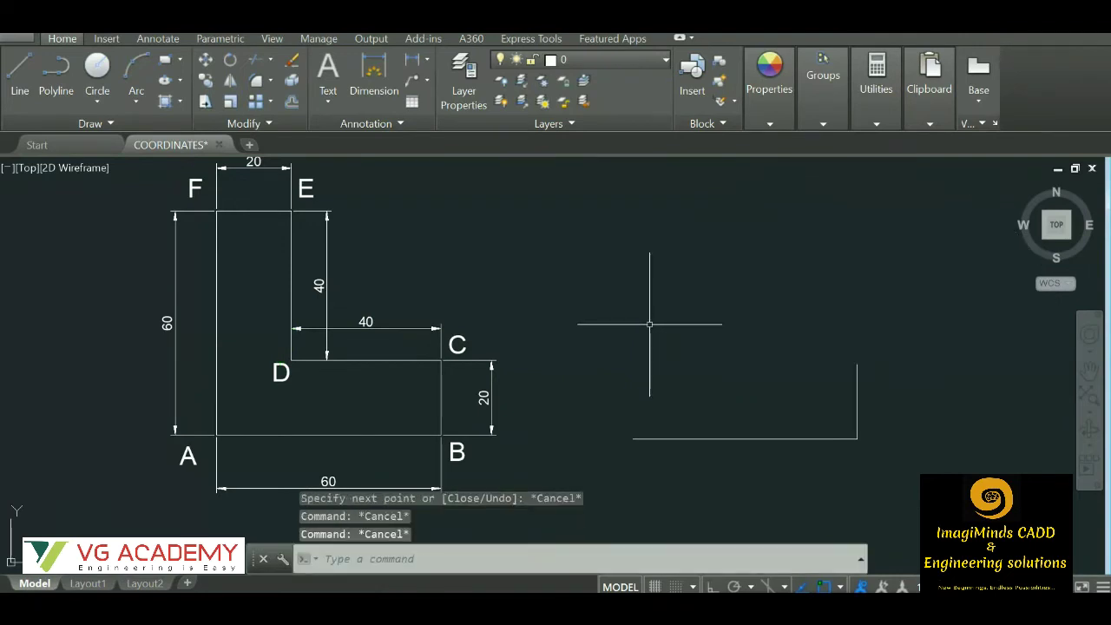
{"action": "left_click", "coordinate": [21, 76]}
{"action": "left_click", "coordinate": [856, 364]}
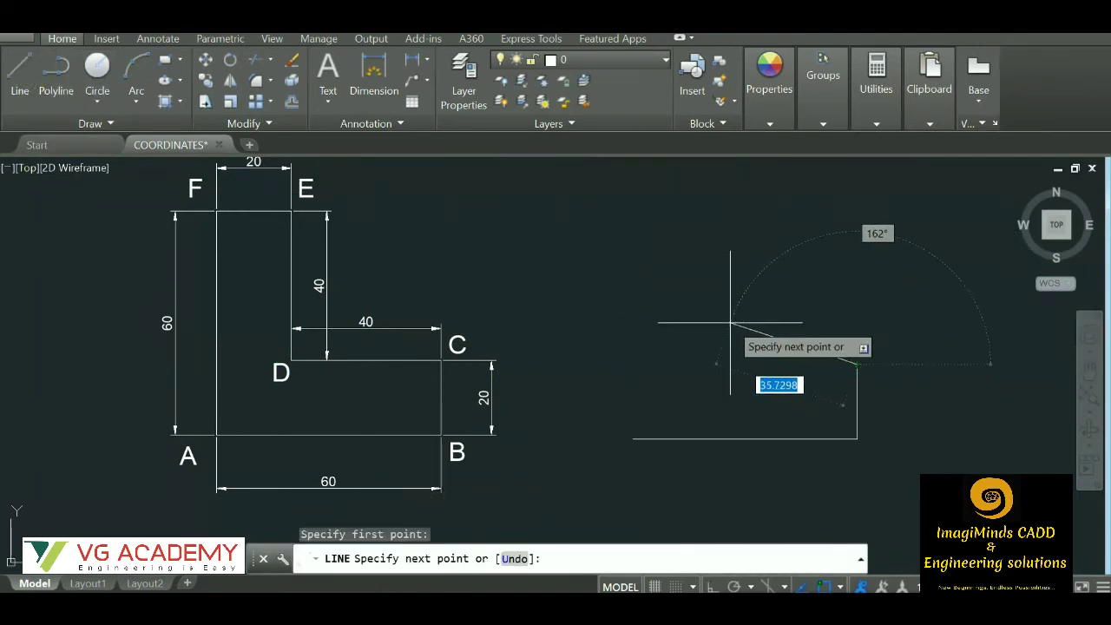
{"action": "key", "text": "F8"}
{"action": "type", "text": "40"}
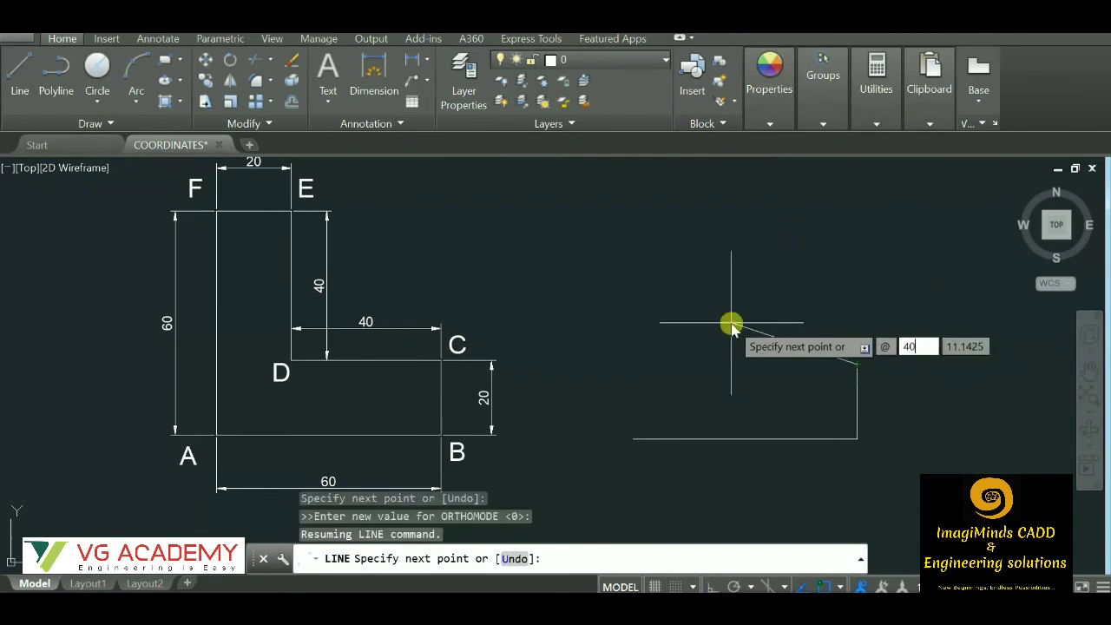
{"action": "key", "text": "Tab"}
{"action": "type", "text": "180"}
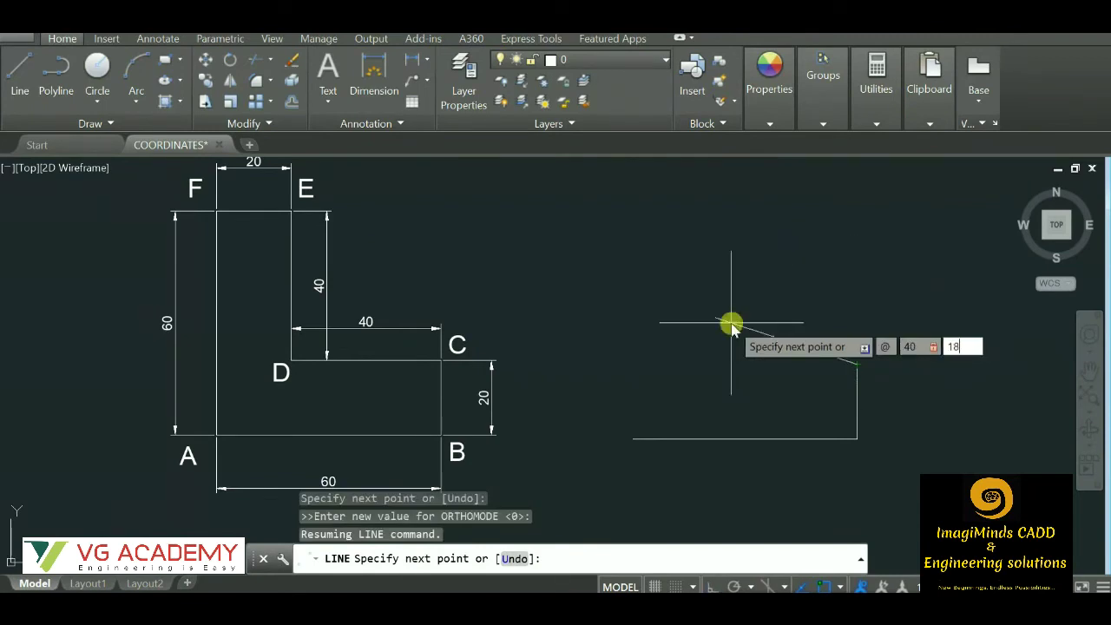
{"action": "key", "text": "Return"}
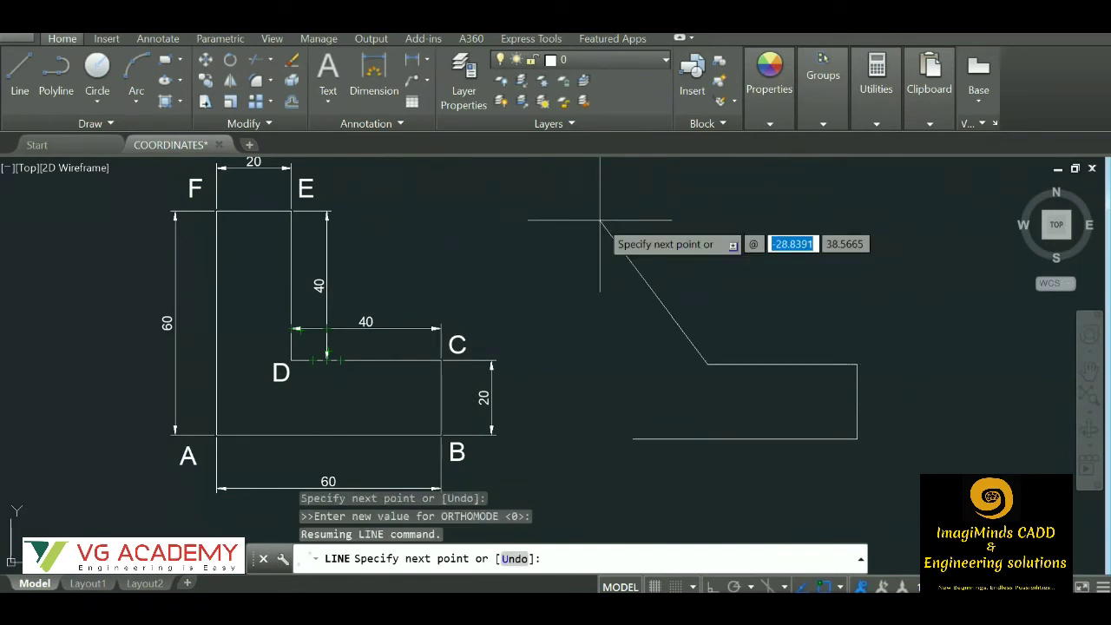
{"action": "type", "text": "40"}
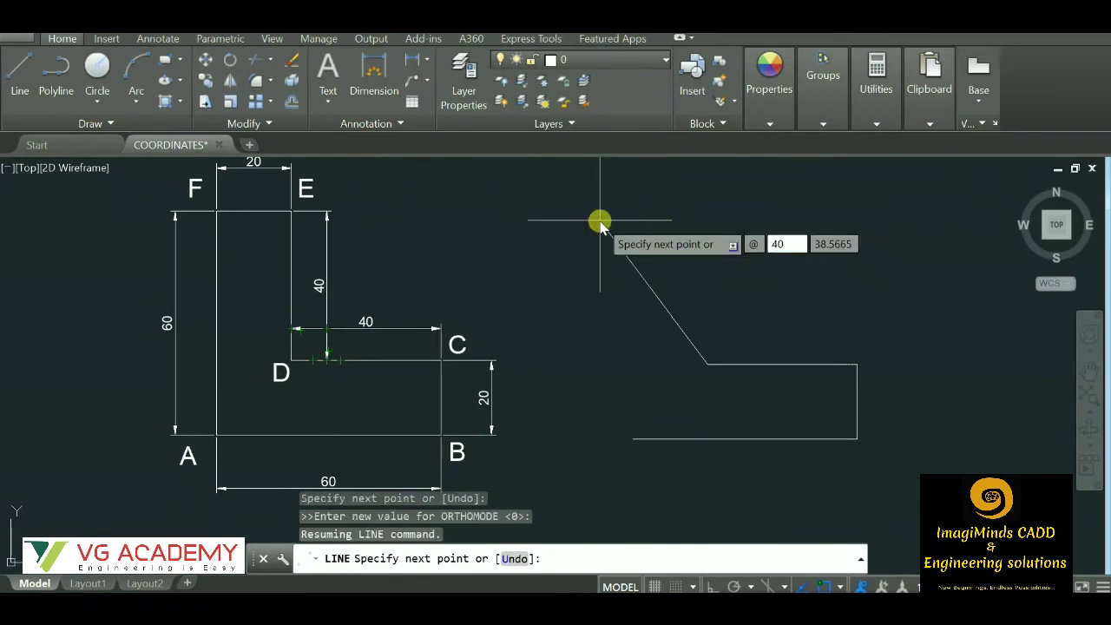
{"action": "key", "text": "Tab"}
{"action": "type", "text": "9"}
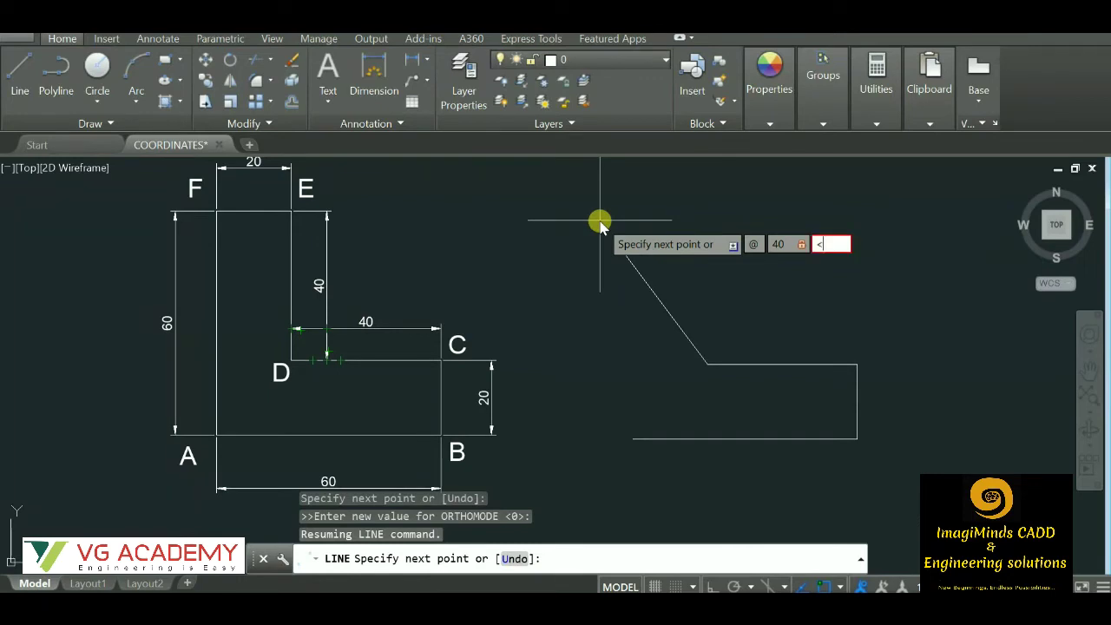
{"action": "key", "text": "Return"}
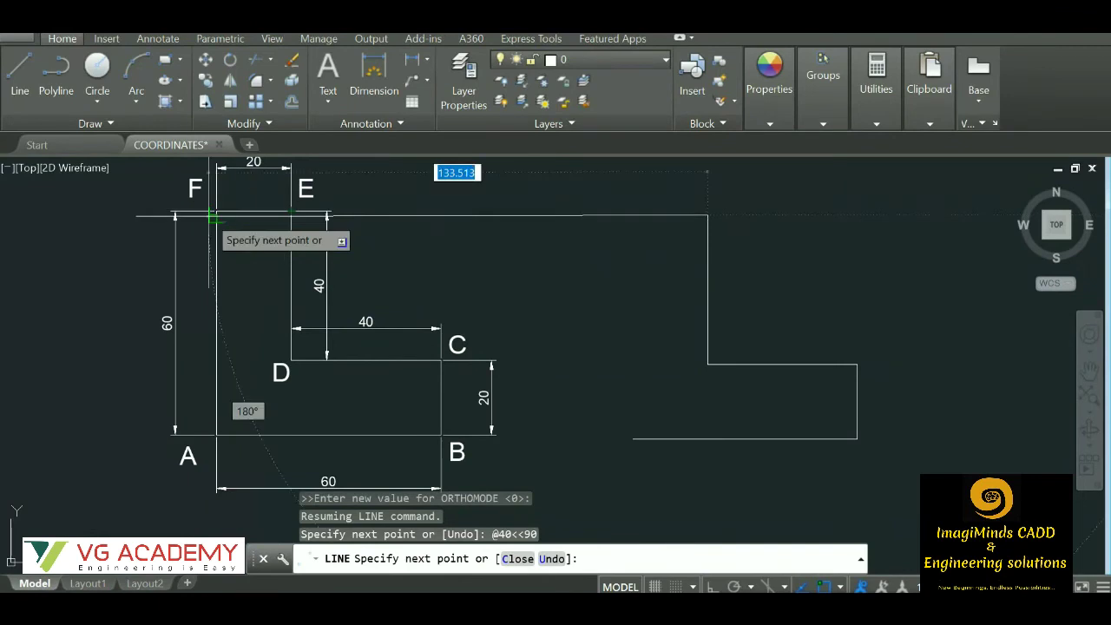
{"action": "key", "text": "F8"}
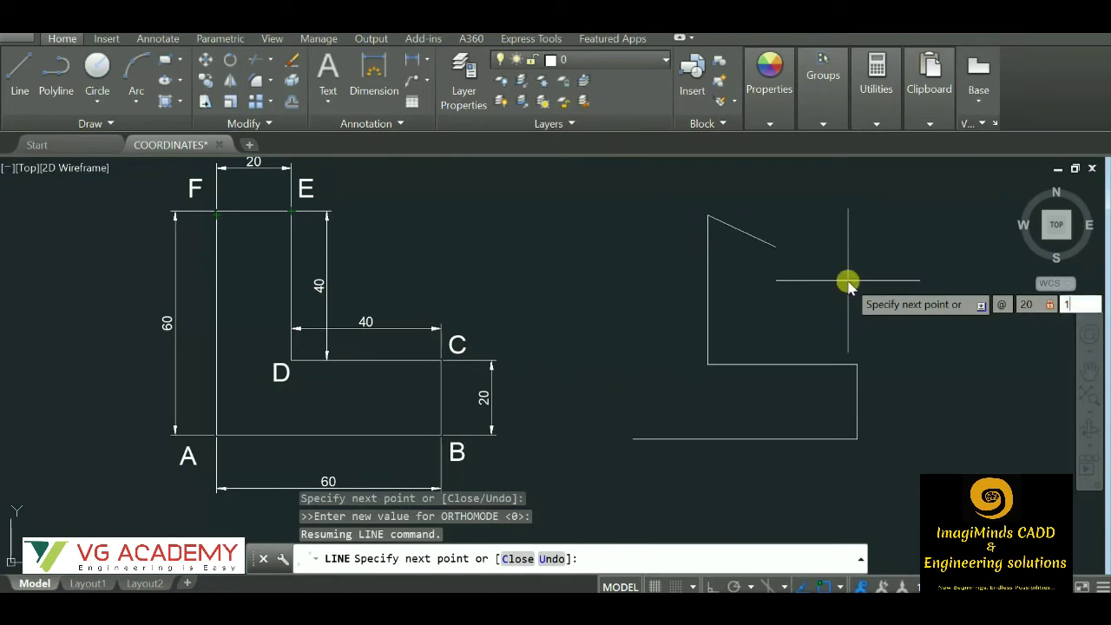
{"action": "key", "text": "Return"}
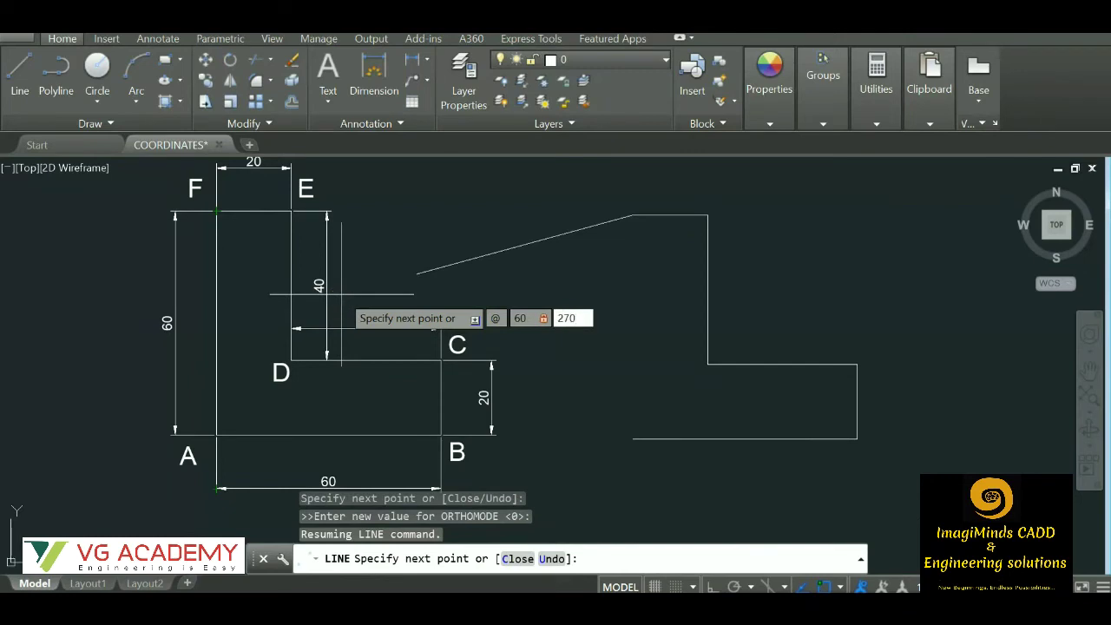
{"action": "key", "text": "Return"}
{"action": "key", "text": "Escape"}
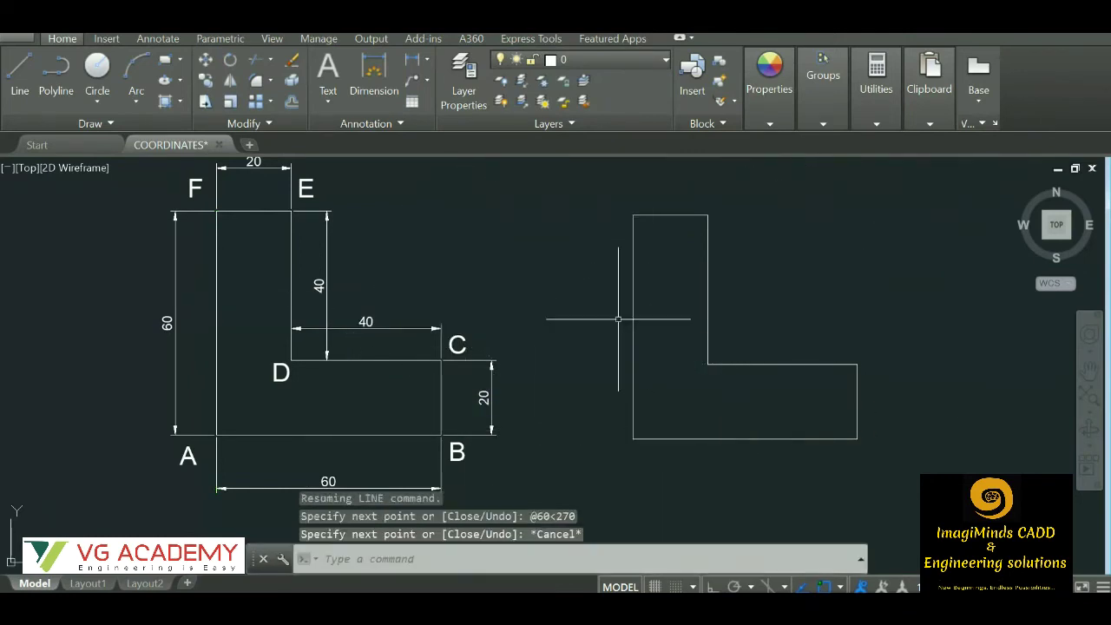
Start the Line command for a copy of the dimensioned E-shaped reference ABCDEFGHIJKL.
{"action": "scroll", "coordinate": [711, 344], "scroll_direction": "down", "scroll_amount": 8}
{"action": "scroll", "coordinate": [948, 368], "scroll_direction": "up", "scroll_amount": 4}
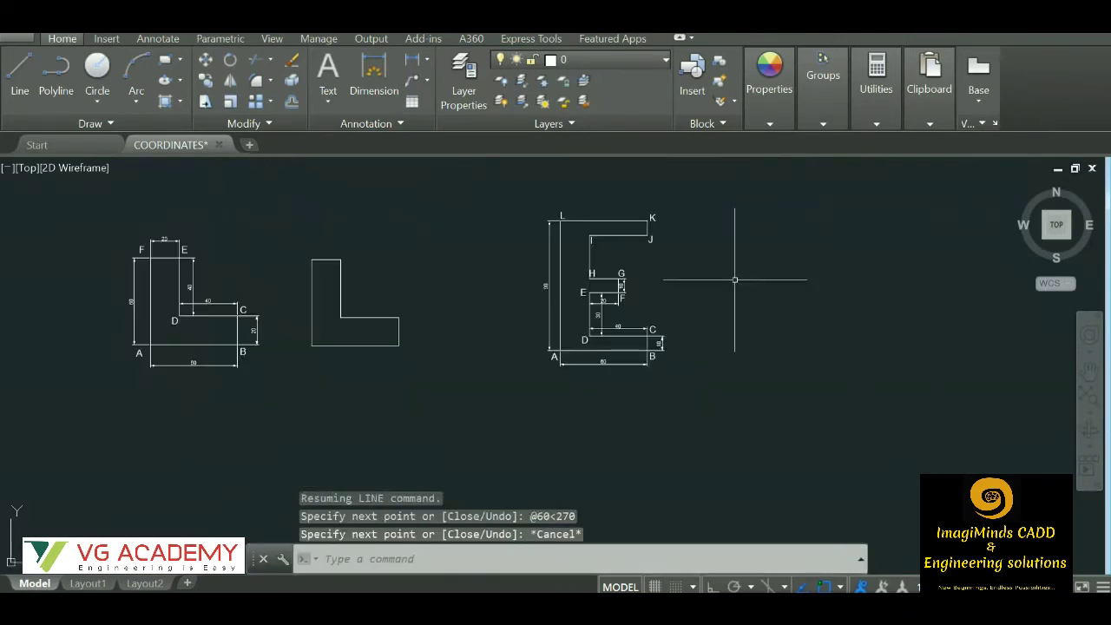
{"action": "scroll", "coordinate": [734, 277], "scroll_direction": "up", "scroll_amount": 2}
{"action": "scroll", "coordinate": [811, 278], "scroll_direction": "down", "scroll_amount": 2}
{"action": "scroll", "coordinate": [898, 280], "scroll_direction": "up", "scroll_amount": 2}
{"action": "scroll", "coordinate": [850, 255], "scroll_direction": "up", "scroll_amount": 2}
{"action": "scroll", "coordinate": [588, 283], "scroll_direction": "down", "scroll_amount": 2}
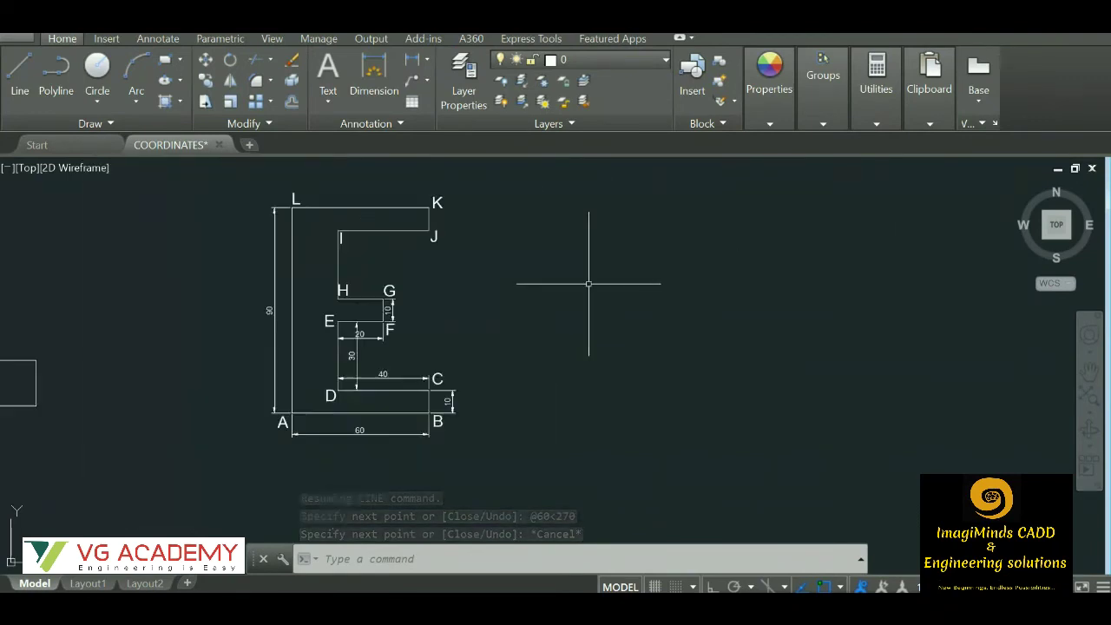
{"action": "left_click", "coordinate": [17, 94]}
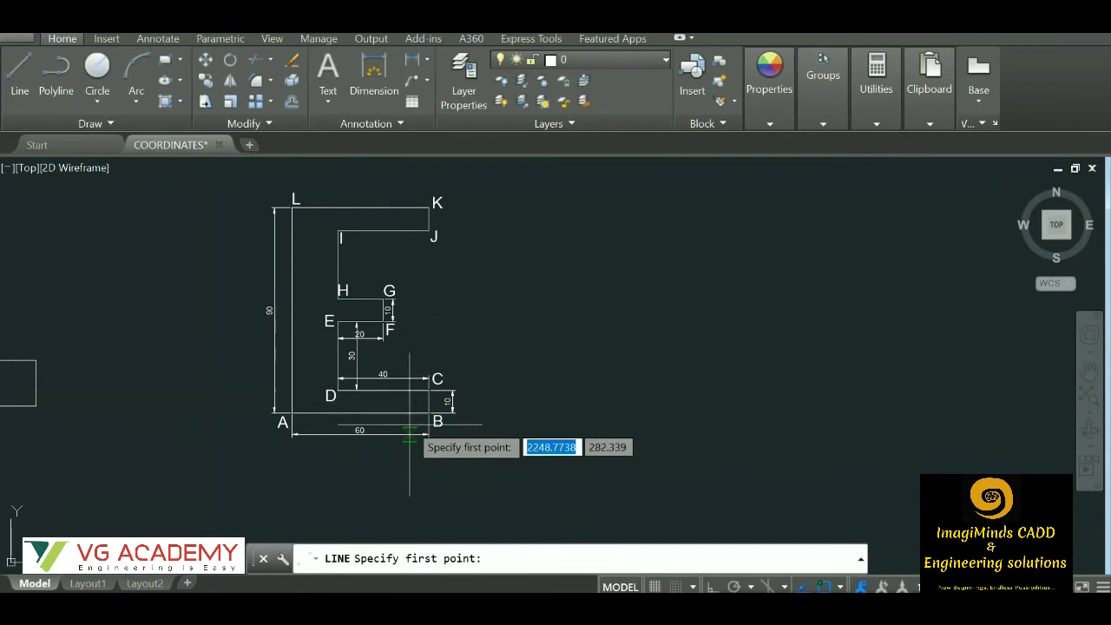
Examine the edges and corners of the finished L-shape copy against its dimensioned reference.
{"action": "scroll", "coordinate": [483, 357], "scroll_direction": "down", "scroll_amount": 5}
{"action": "scroll", "coordinate": [466, 372], "scroll_direction": "up", "scroll_amount": 3}
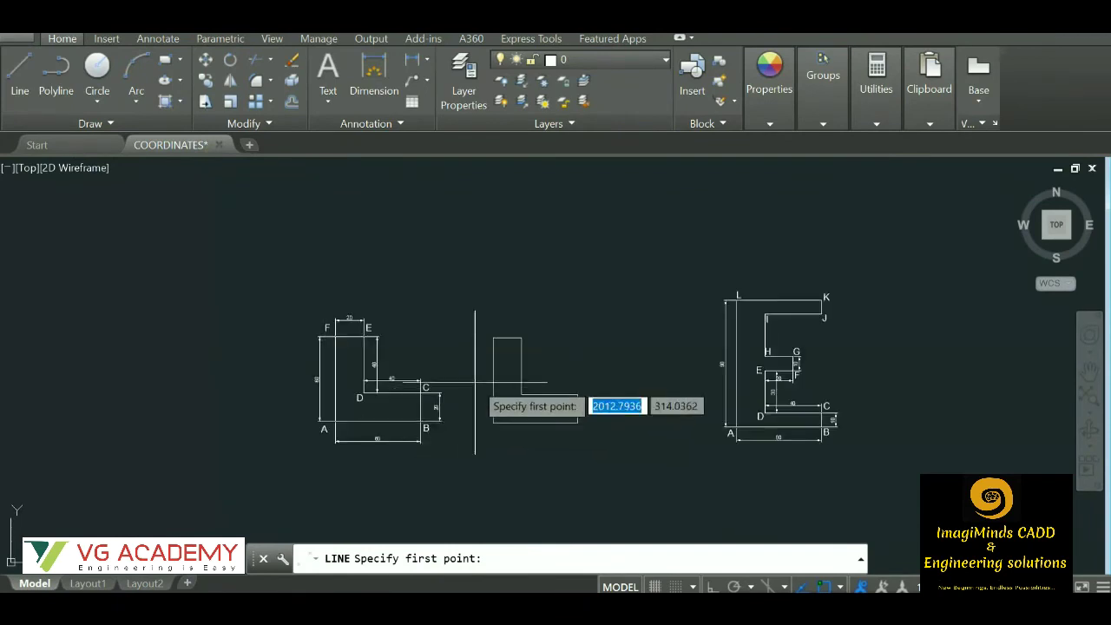
{"action": "scroll", "coordinate": [524, 452], "scroll_direction": "up", "scroll_amount": 4}
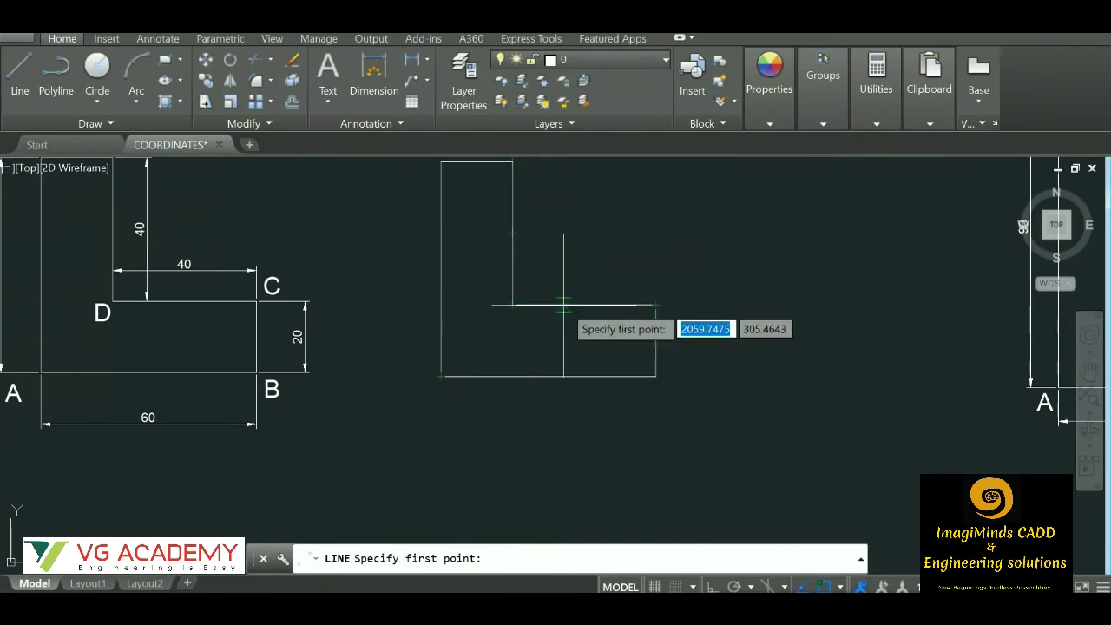
{"action": "scroll", "coordinate": [562, 308], "scroll_direction": "down", "scroll_amount": 4}
{"action": "scroll", "coordinate": [534, 287], "scroll_direction": "up", "scroll_amount": 6}
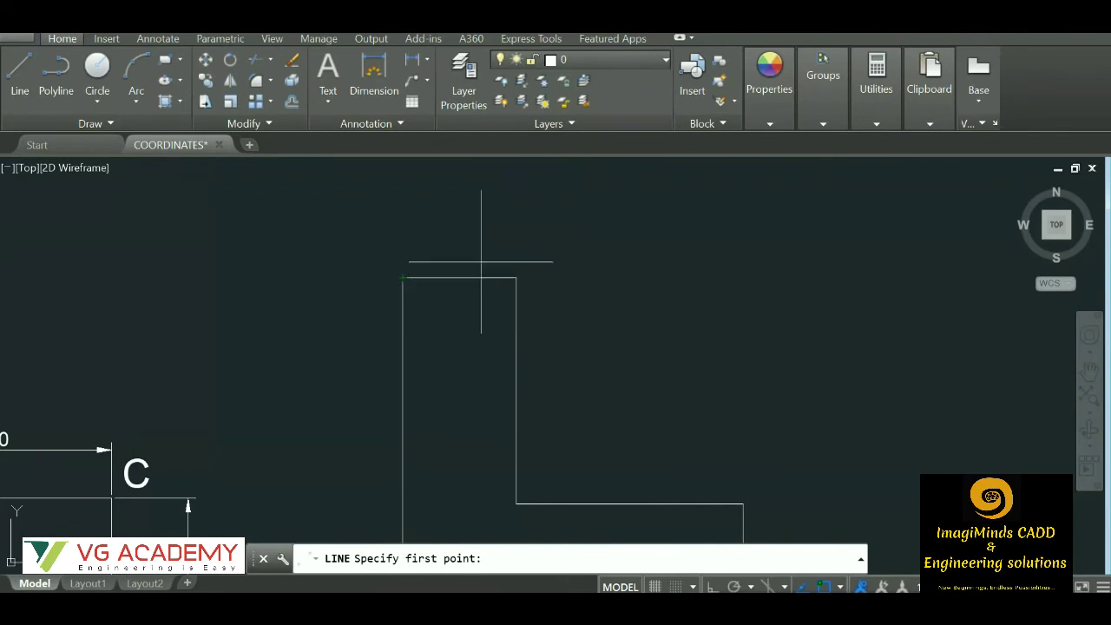
{"action": "scroll", "coordinate": [529, 224], "scroll_direction": "down", "scroll_amount": 4}
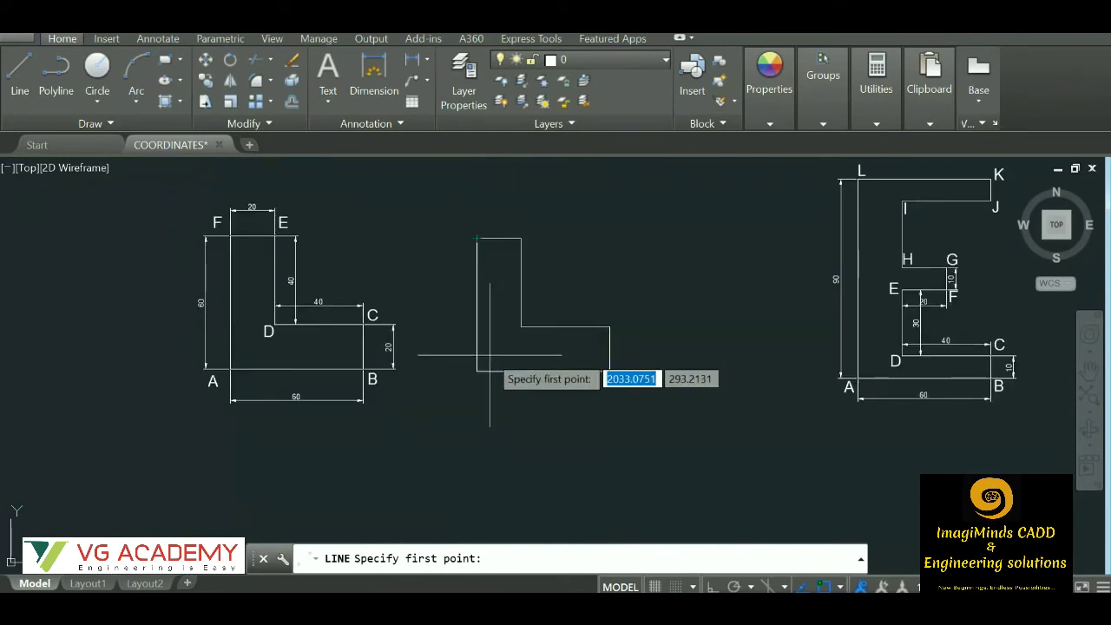
{"action": "scroll", "coordinate": [509, 237], "scroll_direction": "up", "scroll_amount": 3}
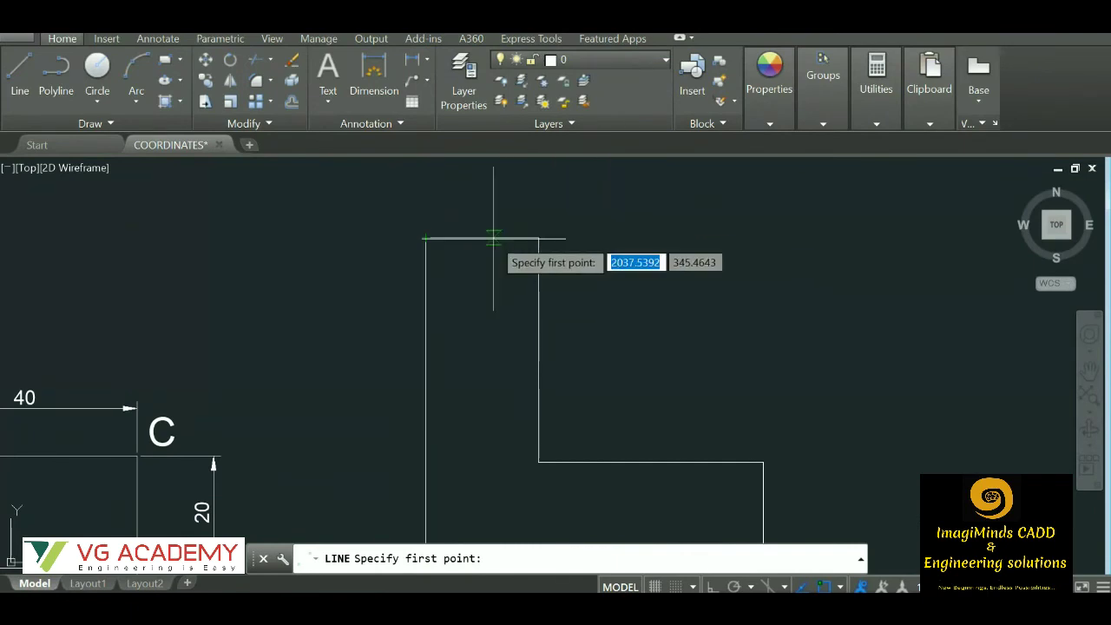
{"action": "scroll", "coordinate": [427, 234], "scroll_direction": "down", "scroll_amount": 3}
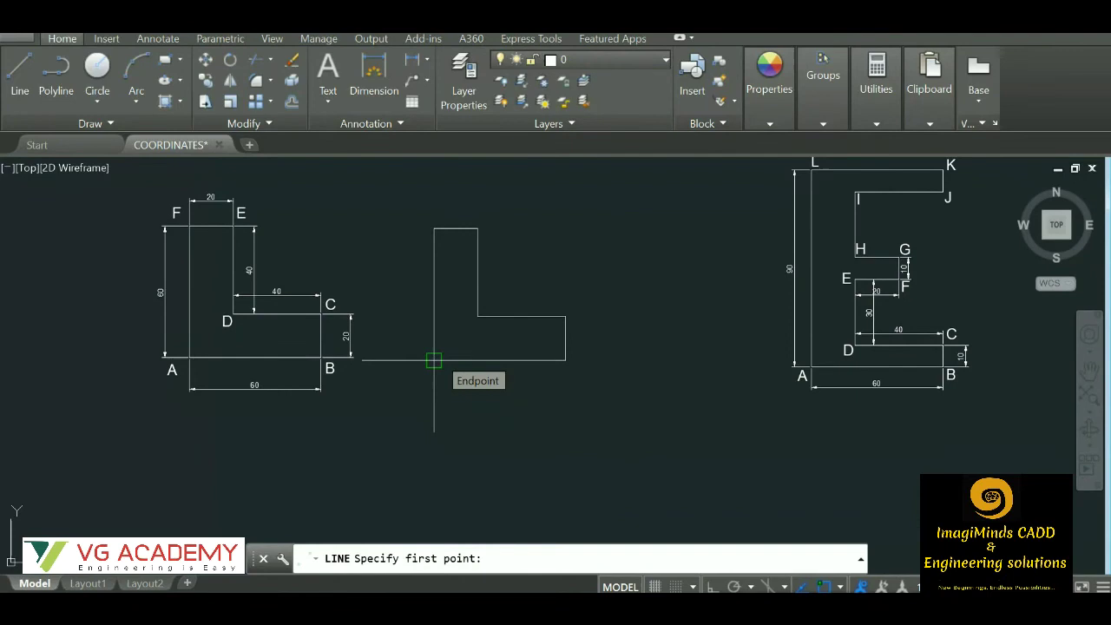
{"action": "scroll", "coordinate": [459, 235], "scroll_direction": "up", "scroll_amount": 4}
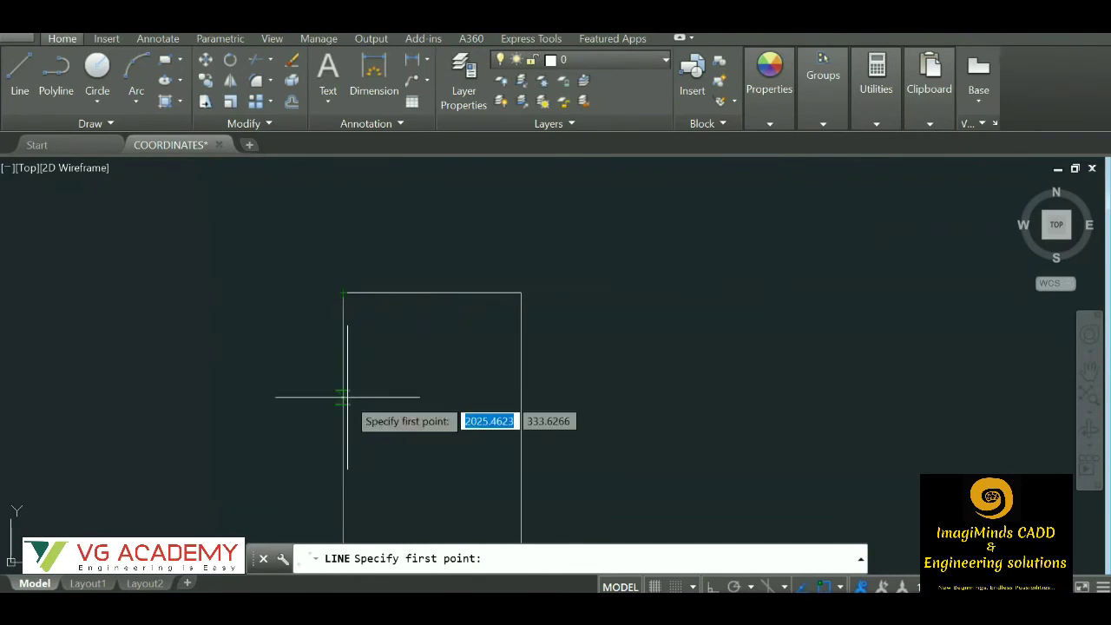
{"action": "scroll", "coordinate": [417, 286], "scroll_direction": "down", "scroll_amount": 5}
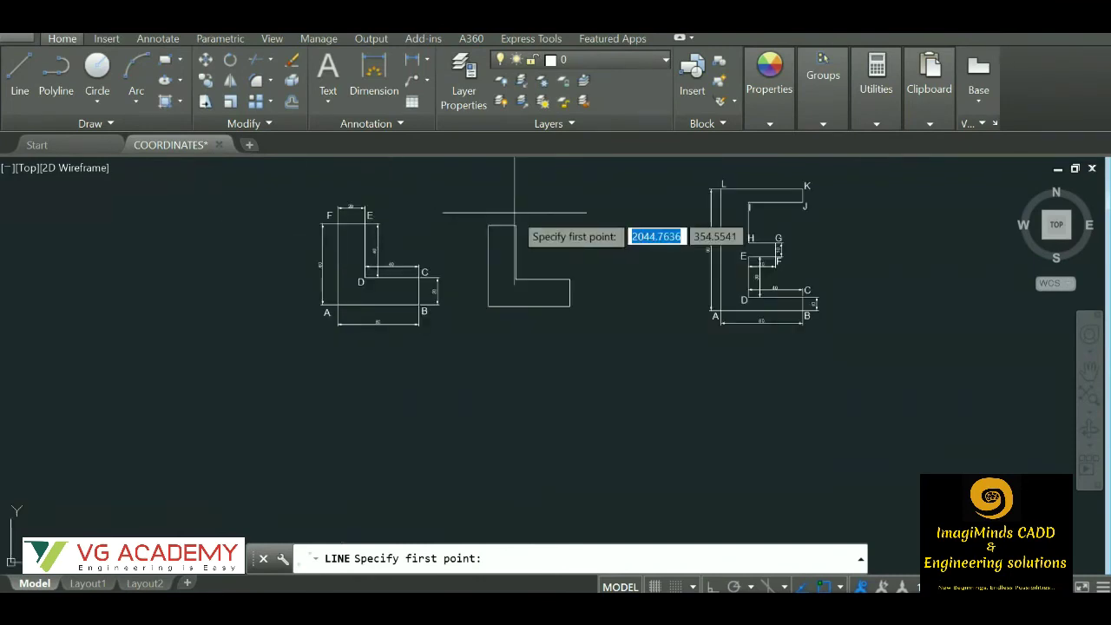
{"action": "scroll", "coordinate": [575, 272], "scroll_direction": "up", "scroll_amount": 3}
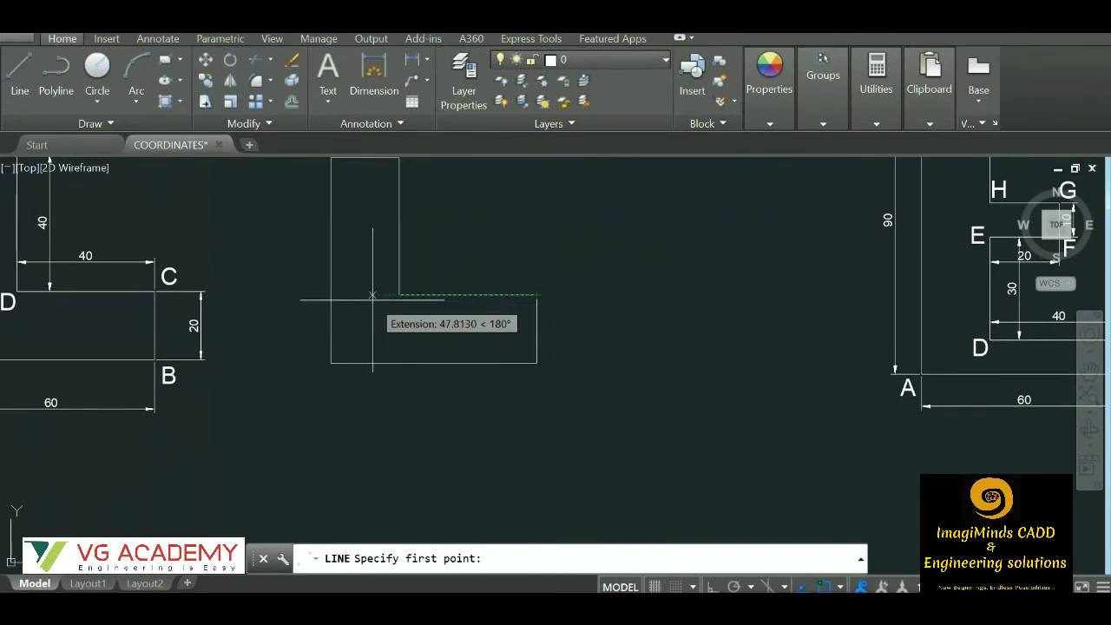
{"action": "scroll", "coordinate": [460, 342], "scroll_direction": "down", "scroll_amount": 3}
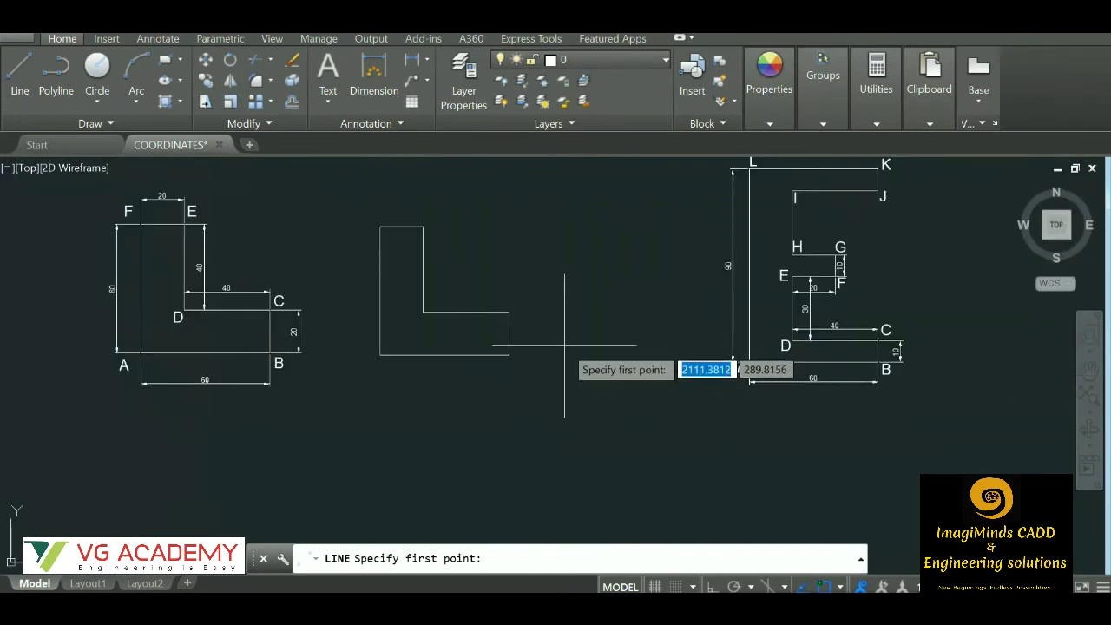
{"action": "scroll", "coordinate": [460, 347], "scroll_direction": "down", "scroll_amount": 4}
{"action": "scroll", "coordinate": [837, 351], "scroll_direction": "down", "scroll_amount": 2}
{"action": "scroll", "coordinate": [829, 363], "scroll_direction": "up", "scroll_amount": 4}
{"action": "scroll", "coordinate": [347, 425], "scroll_direction": "up", "scroll_amount": 2}
{"action": "left_click", "coordinate": [592, 378]}
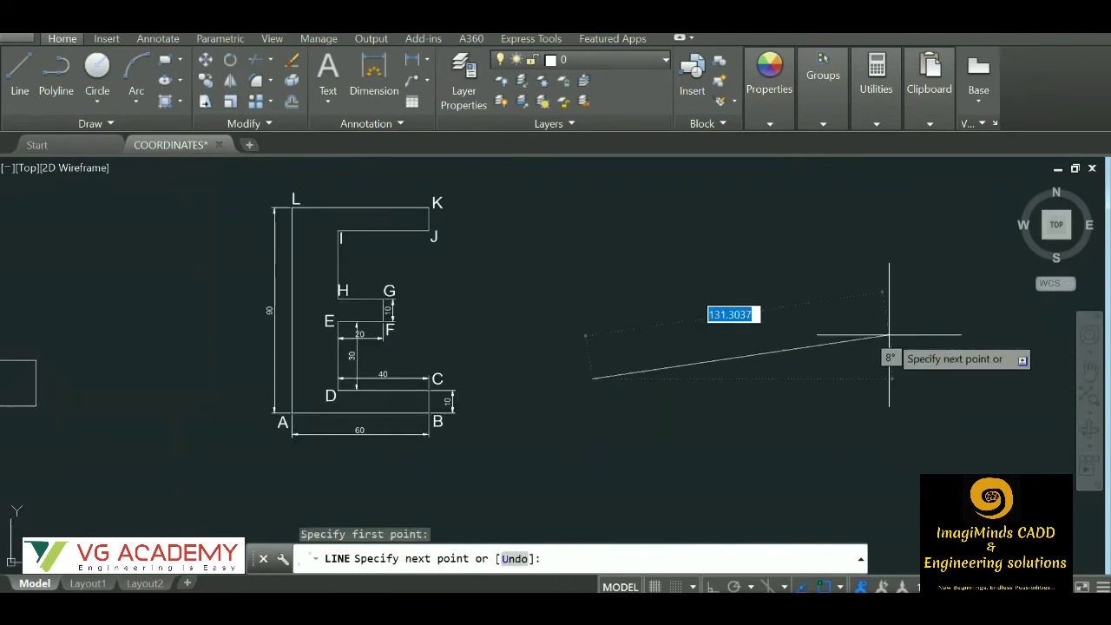
{"action": "key", "text": "F8"}
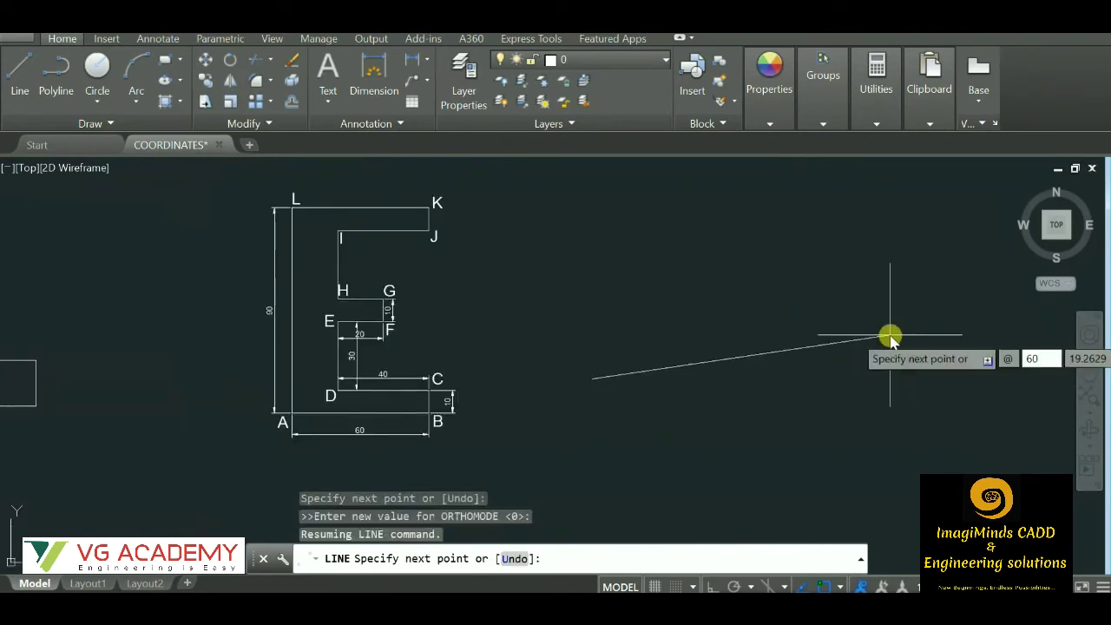
{"action": "key", "text": "Tab"}
{"action": "key", "text": "Return"}
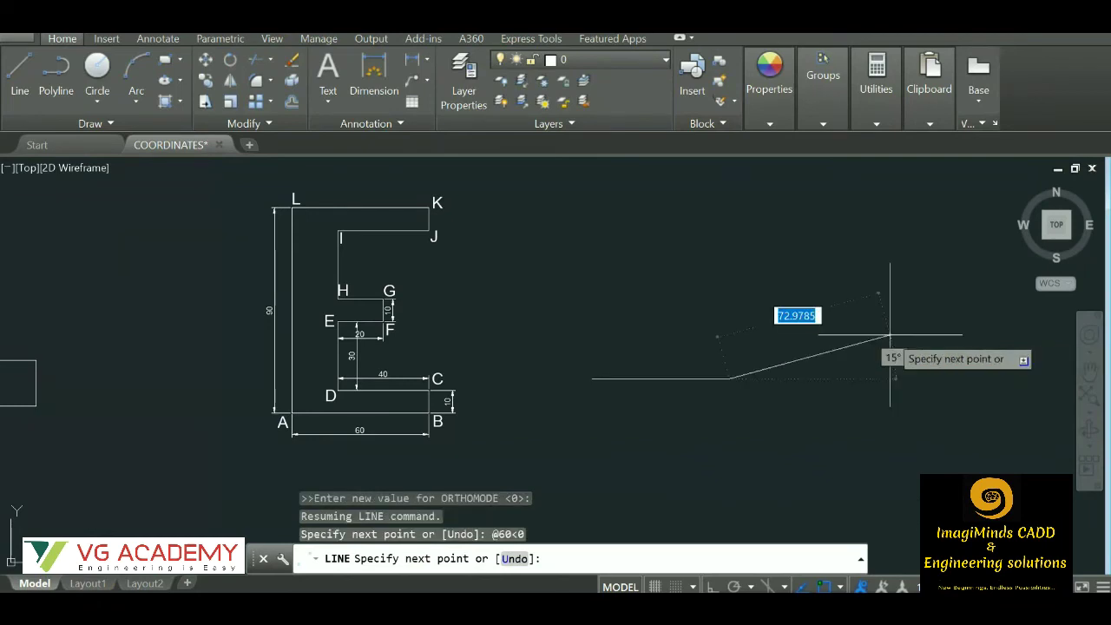
{"action": "key", "text": "F8"}
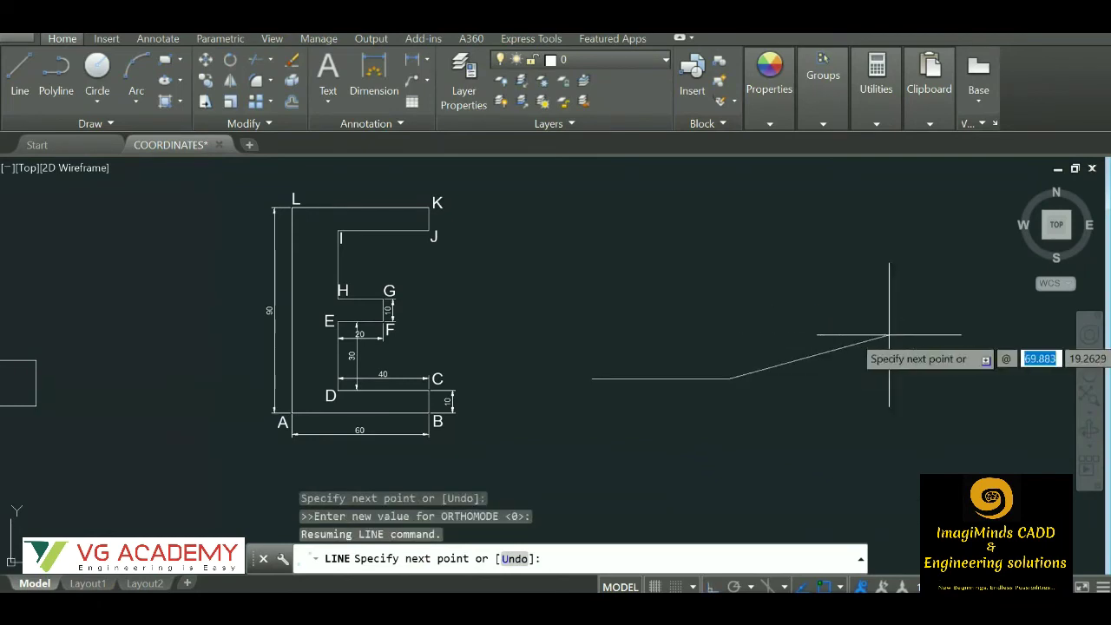
{"action": "type", "text": "10<25°"}
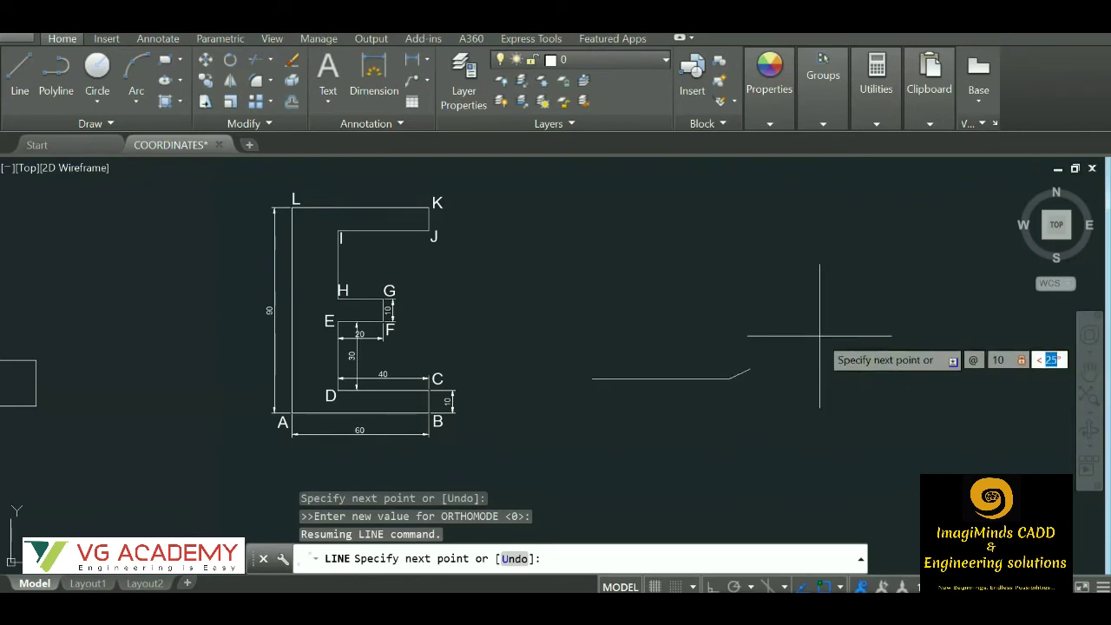
{"action": "key", "text": "Return"}
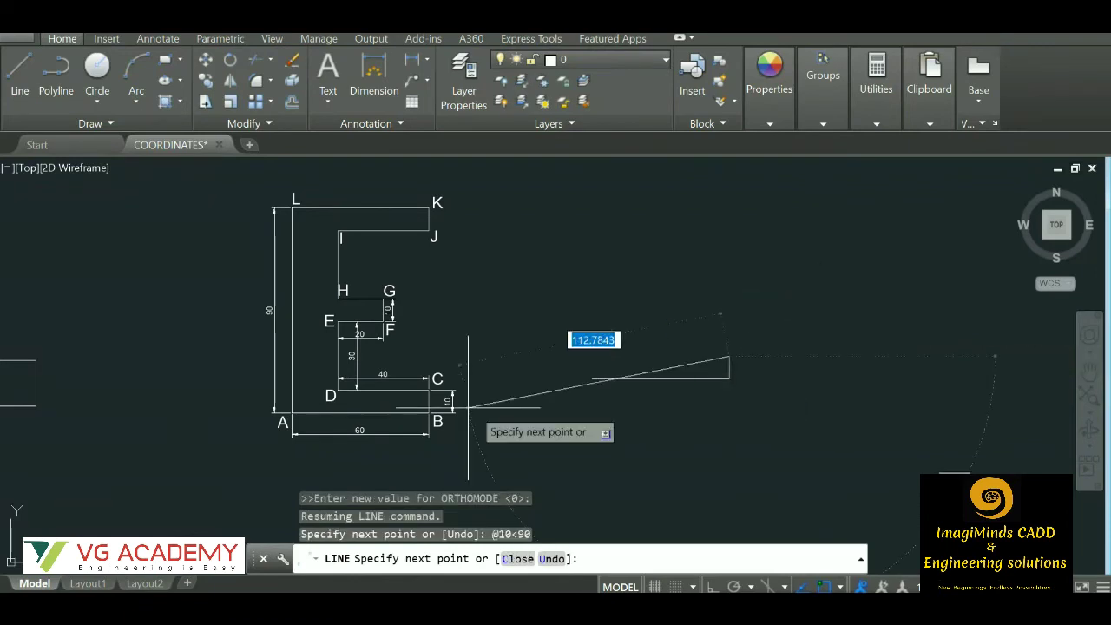
{"action": "scroll", "coordinate": [434, 409], "scroll_direction": "up", "scroll_amount": 2}
{"action": "scroll", "coordinate": [435, 409], "scroll_direction": "up", "scroll_amount": 5}
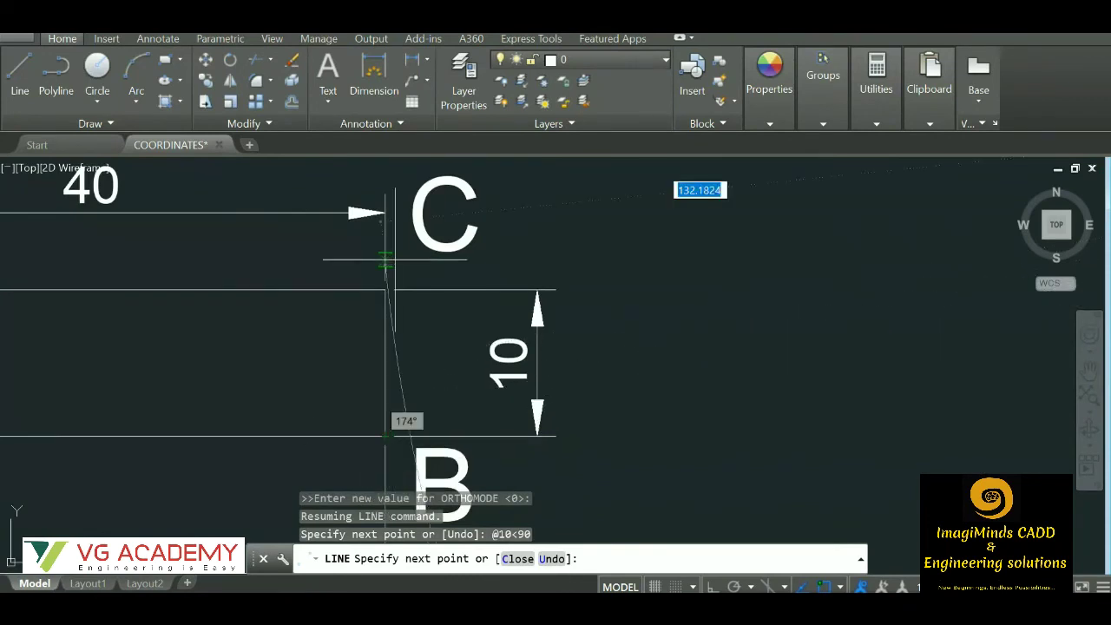
{"action": "scroll", "coordinate": [433, 294], "scroll_direction": "down", "scroll_amount": 5}
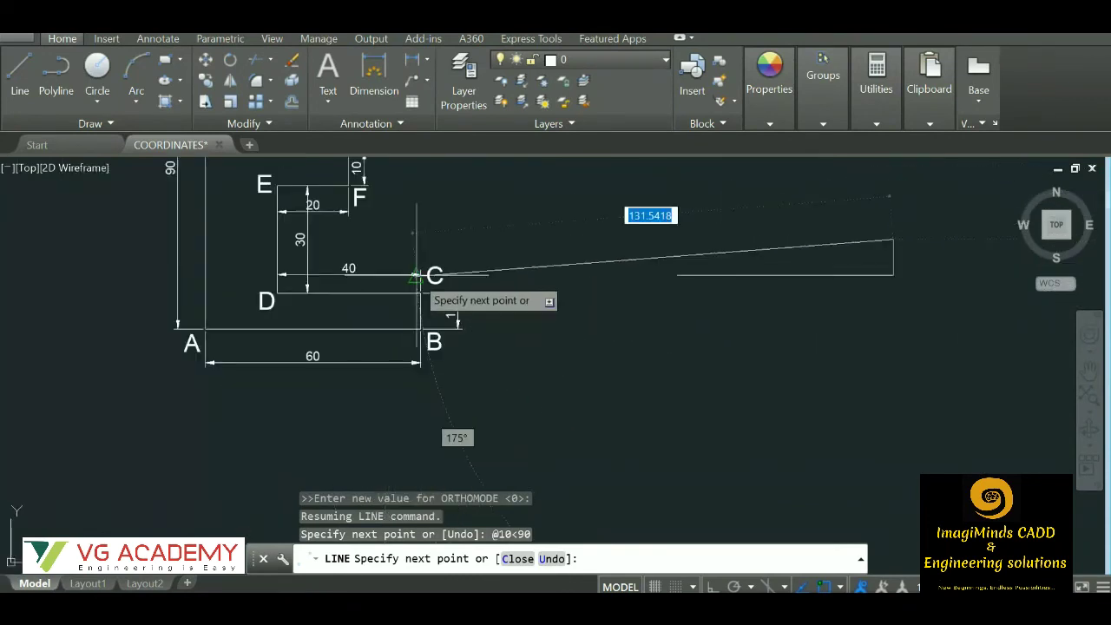
{"action": "scroll", "coordinate": [479, 281], "scroll_direction": "up", "scroll_amount": 2}
{"action": "scroll", "coordinate": [682, 213], "scroll_direction": "down", "scroll_amount": 4}
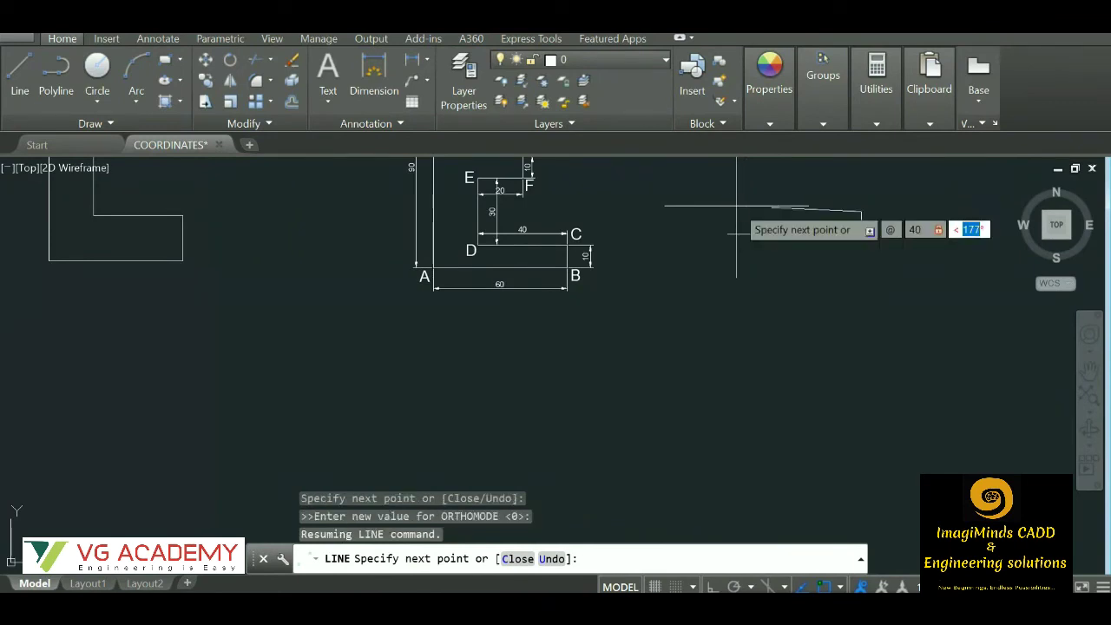
{"action": "key", "text": "Return"}
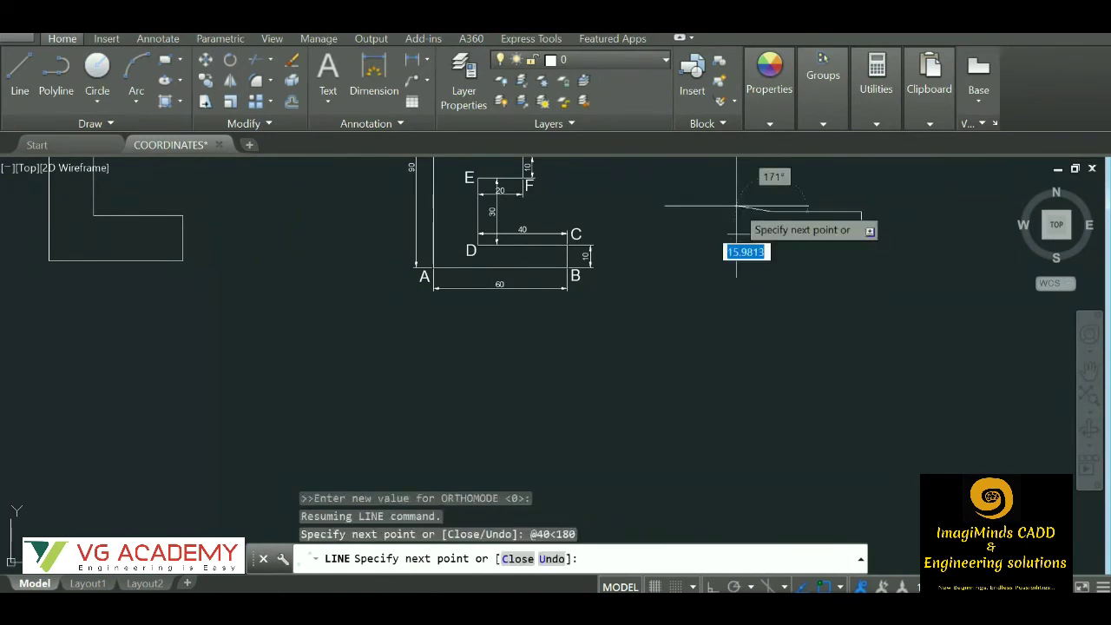
{"action": "scroll", "coordinate": [737, 208], "scroll_direction": "down", "scroll_amount": 2}
{"action": "scroll", "coordinate": [781, 217], "scroll_direction": "up", "scroll_amount": 6}
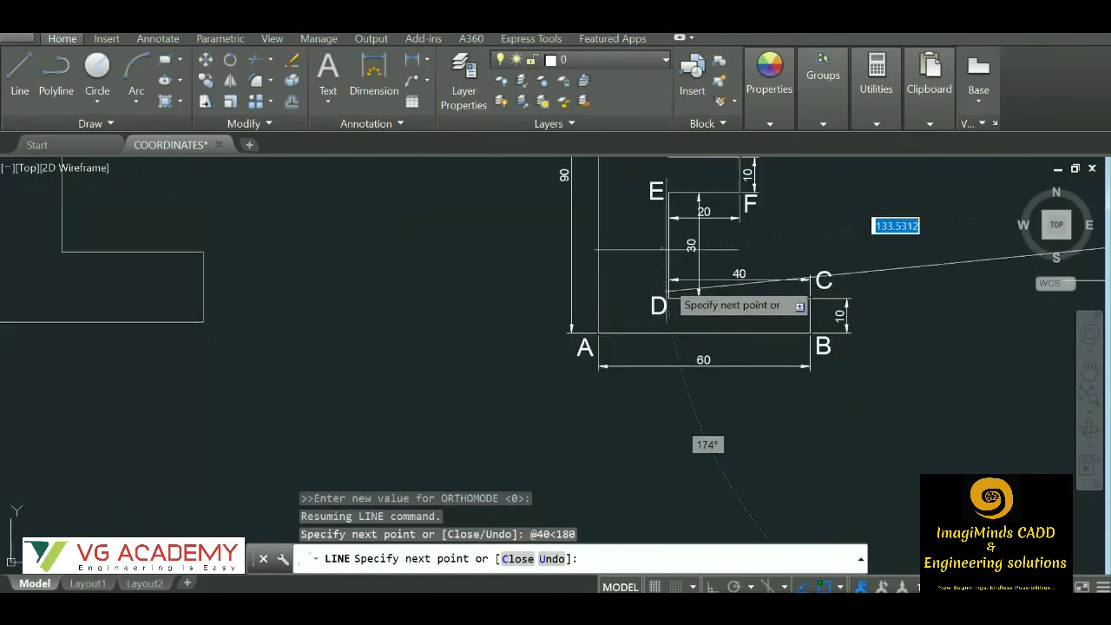
{"action": "scroll", "coordinate": [790, 219], "scroll_direction": "down", "scroll_amount": 8}
{"action": "scroll", "coordinate": [785, 221], "scroll_direction": "up", "scroll_amount": 3}
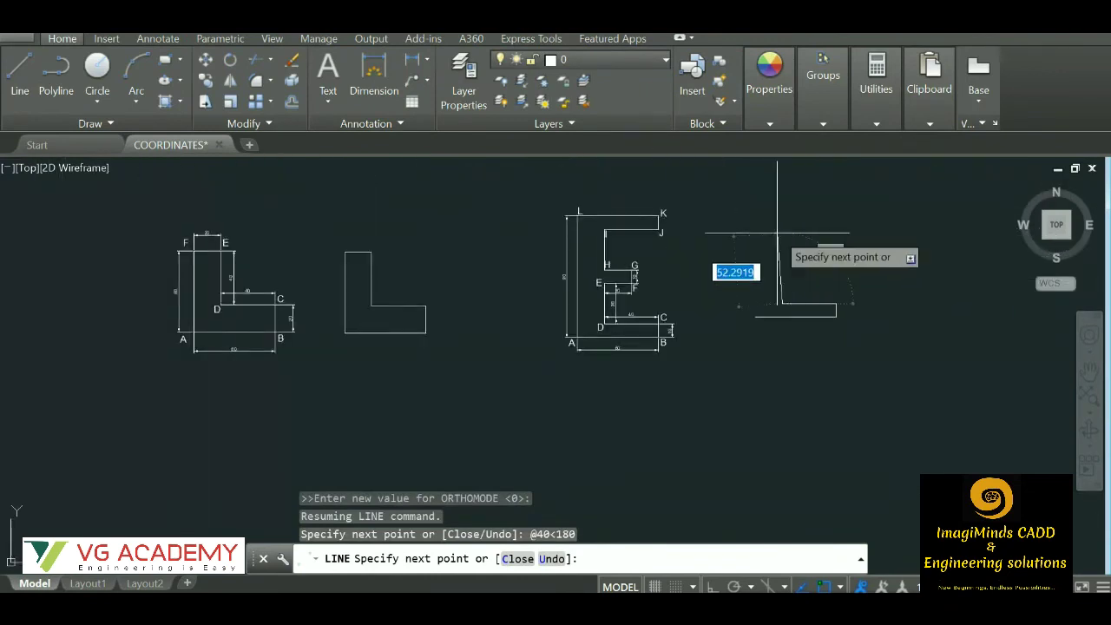
{"action": "key", "text": "F8"}
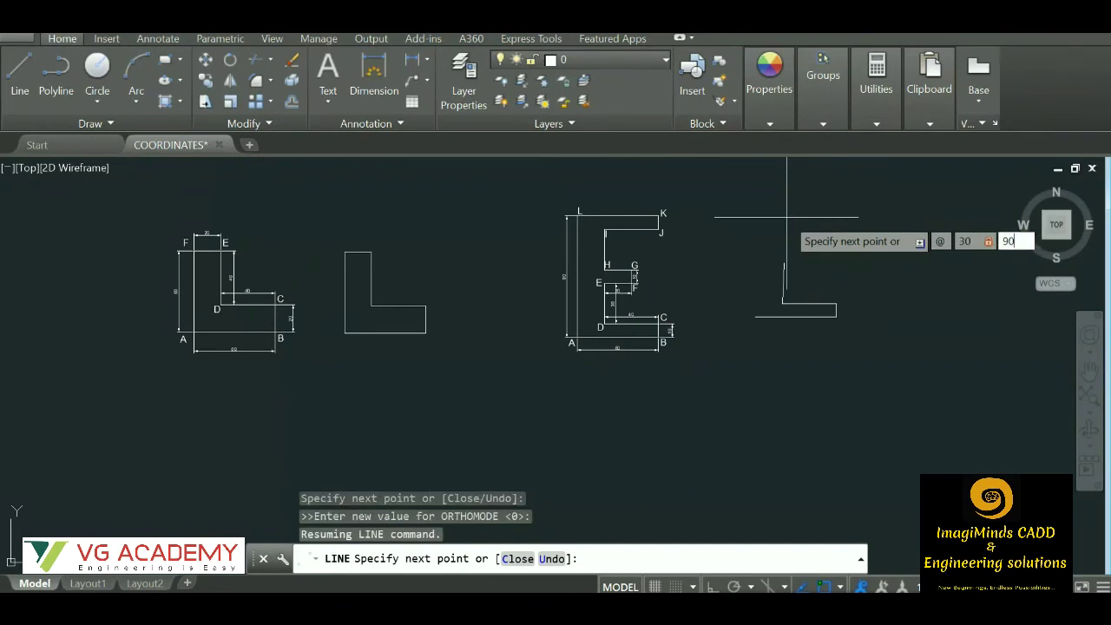
{"action": "key", "text": "Return"}
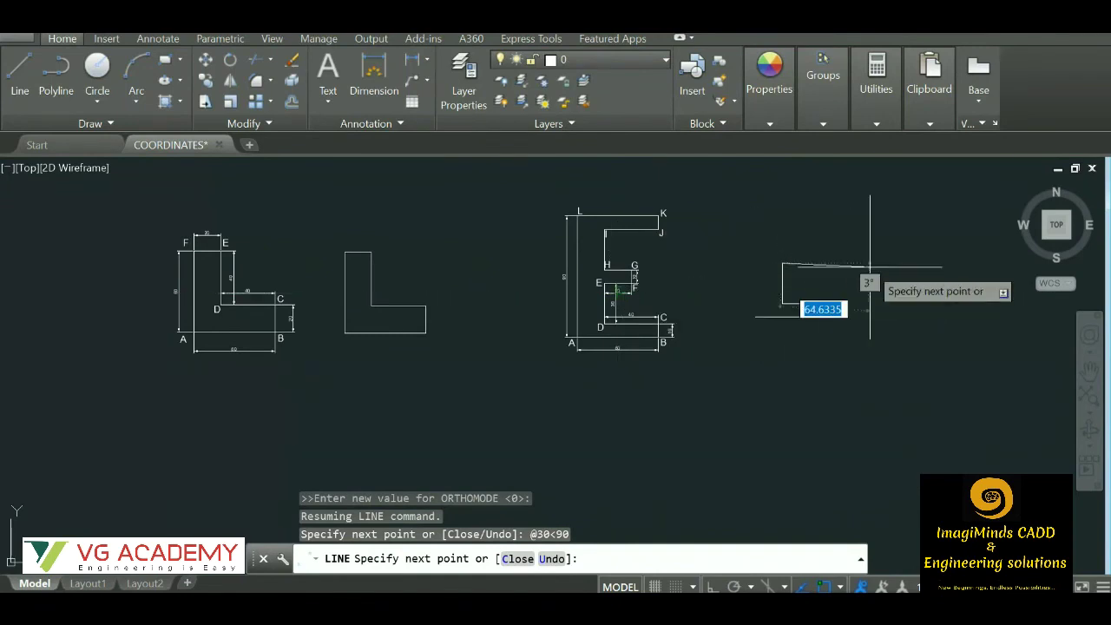
{"action": "key", "text": "F8"}
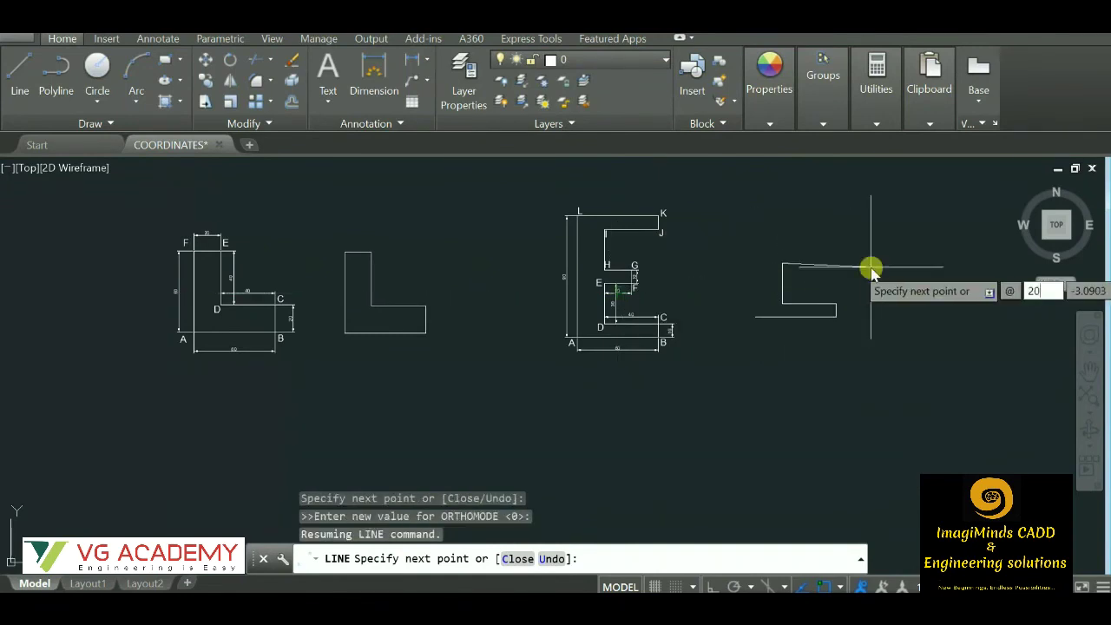
{"action": "type", "text": "20<"}
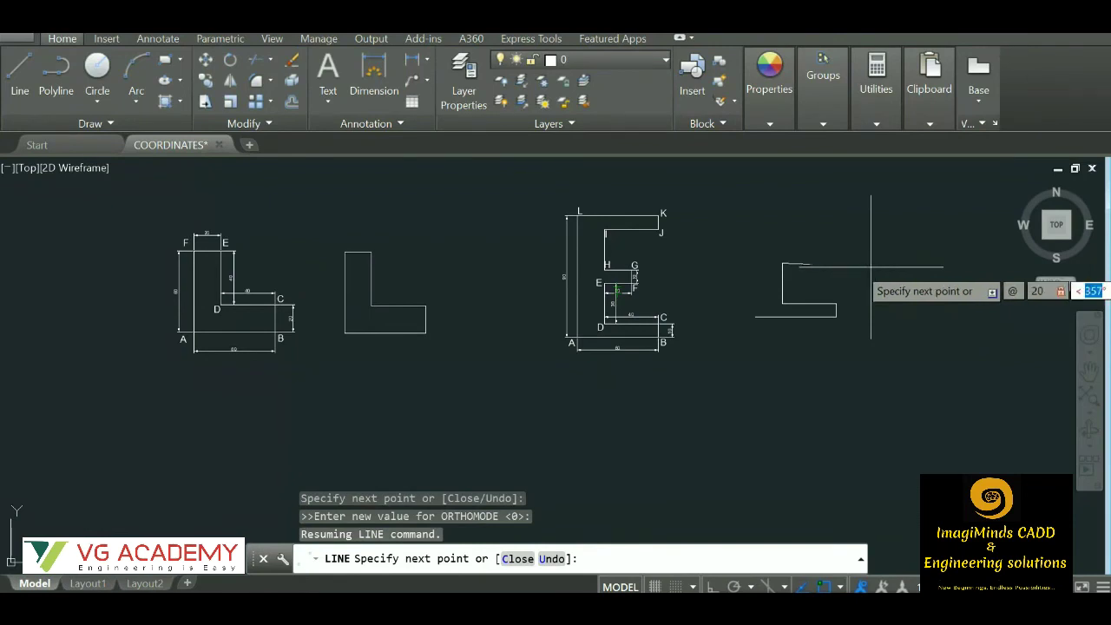
{"action": "type", "text": "0"}
{"action": "key", "text": "Return"}
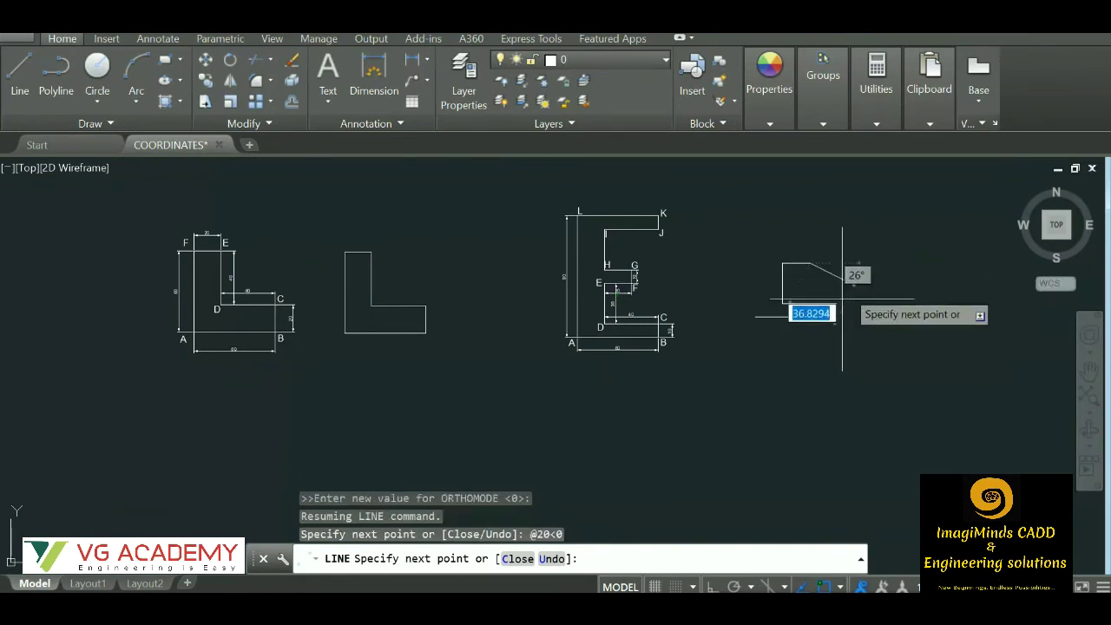
{"action": "scroll", "coordinate": [630, 294], "scroll_direction": "up", "scroll_amount": 8}
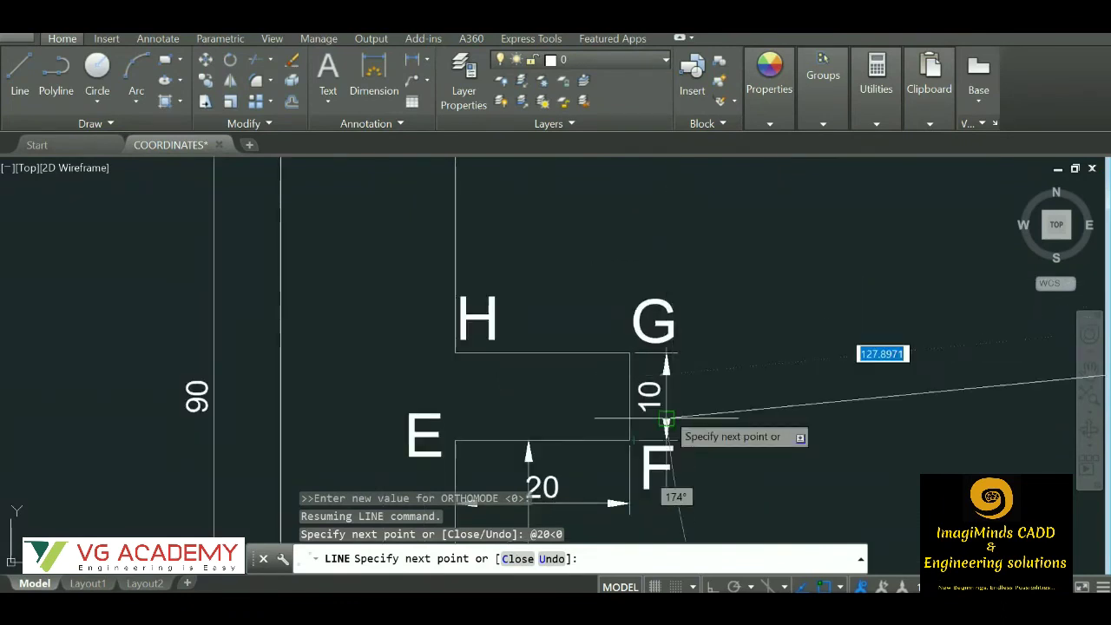
{"action": "scroll", "coordinate": [800, 395], "scroll_direction": "down", "scroll_amount": 6}
{"action": "scroll", "coordinate": [998, 382], "scroll_direction": "up", "scroll_amount": 2}
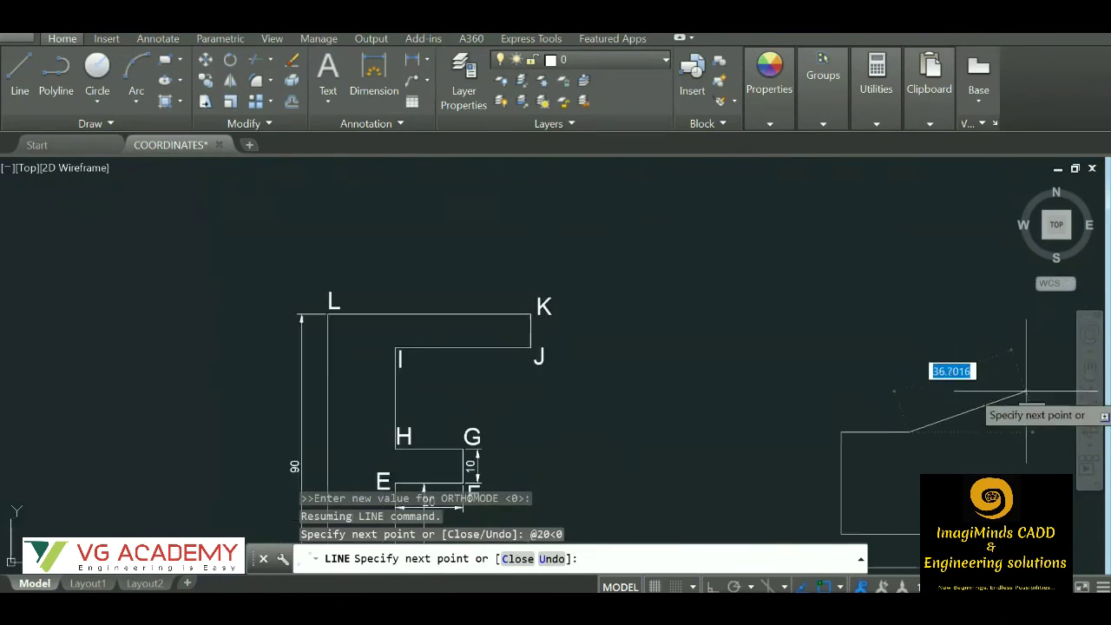
{"action": "key", "text": "F8"}
{"action": "type", "text": "@"}
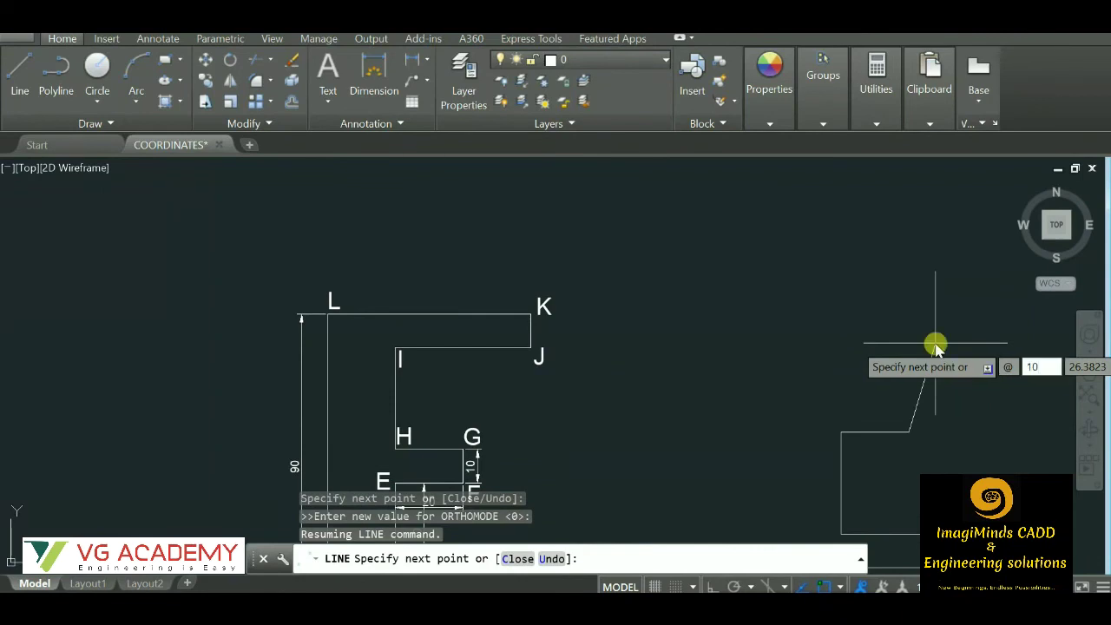
{"action": "type", "text": "10"}
{"action": "key", "text": "Tab"}
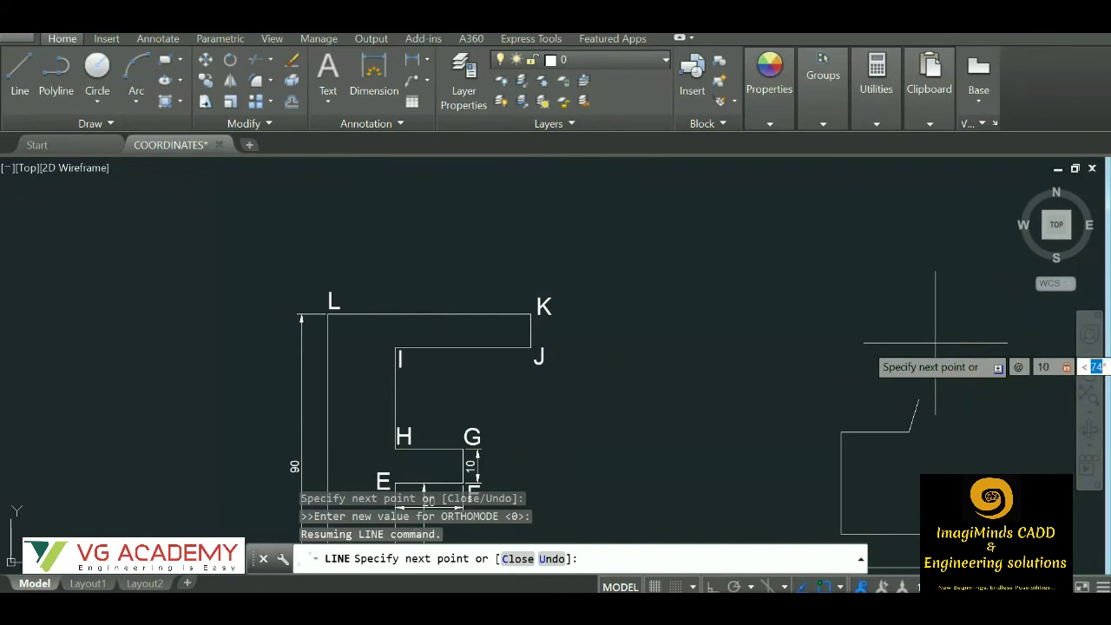
{"action": "type", "text": "90"}
{"action": "key", "text": "Return"}
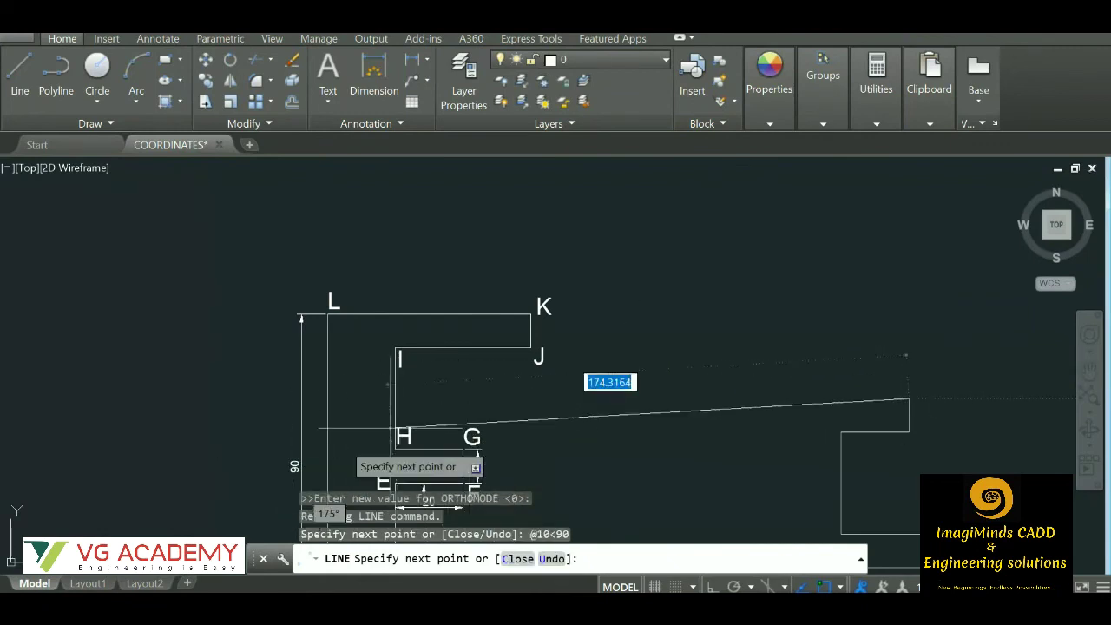
{"action": "key", "text": "F8"}
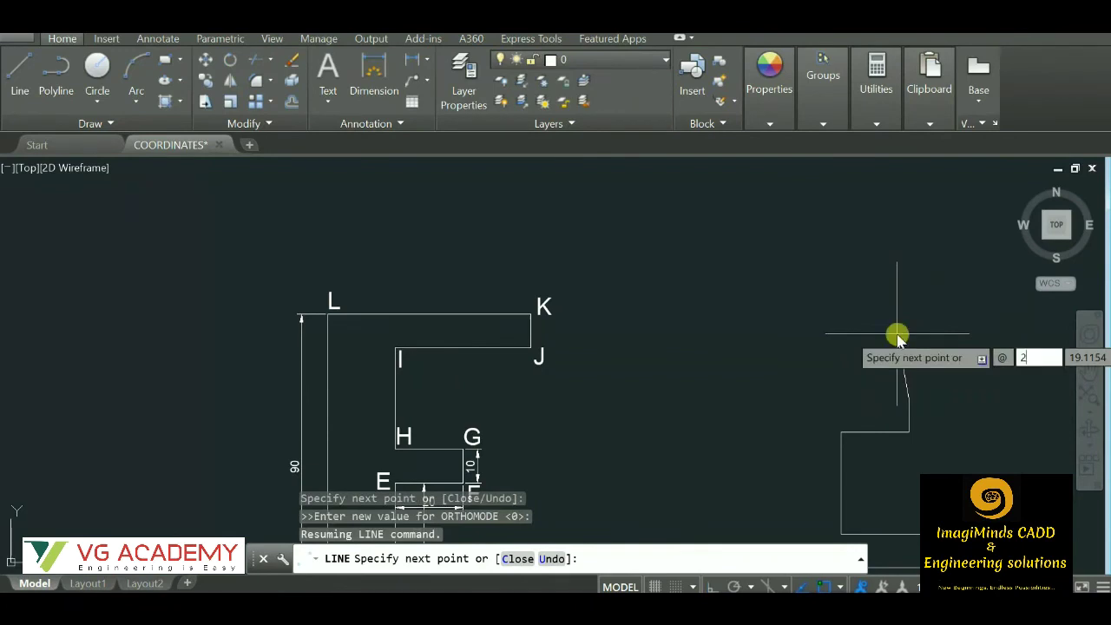
{"action": "key", "text": "Tab"}
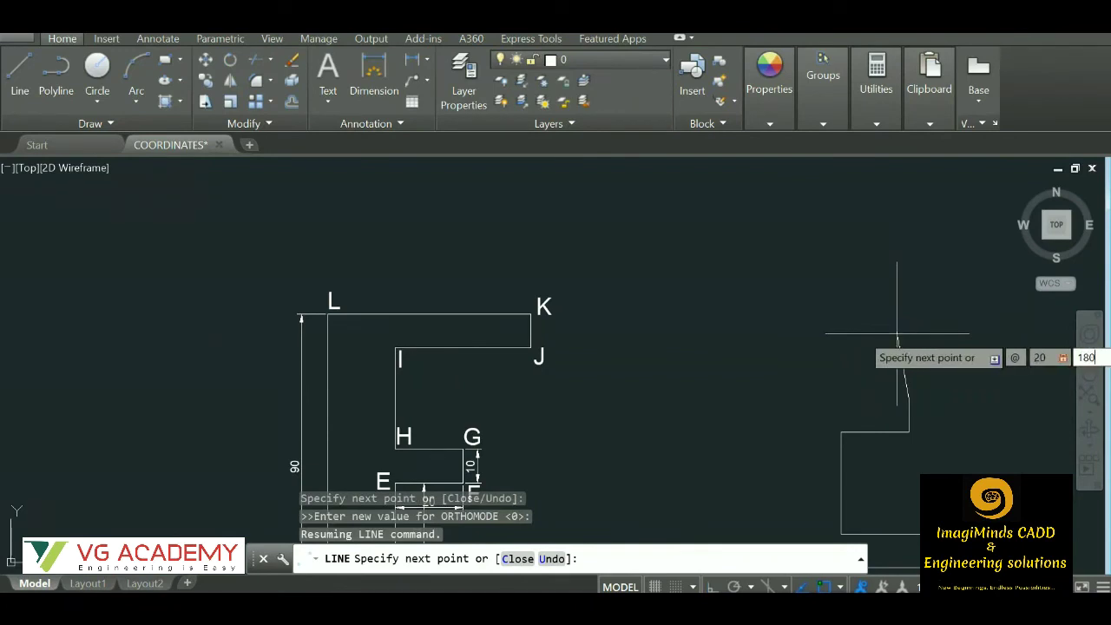
{"action": "key", "text": "Return"}
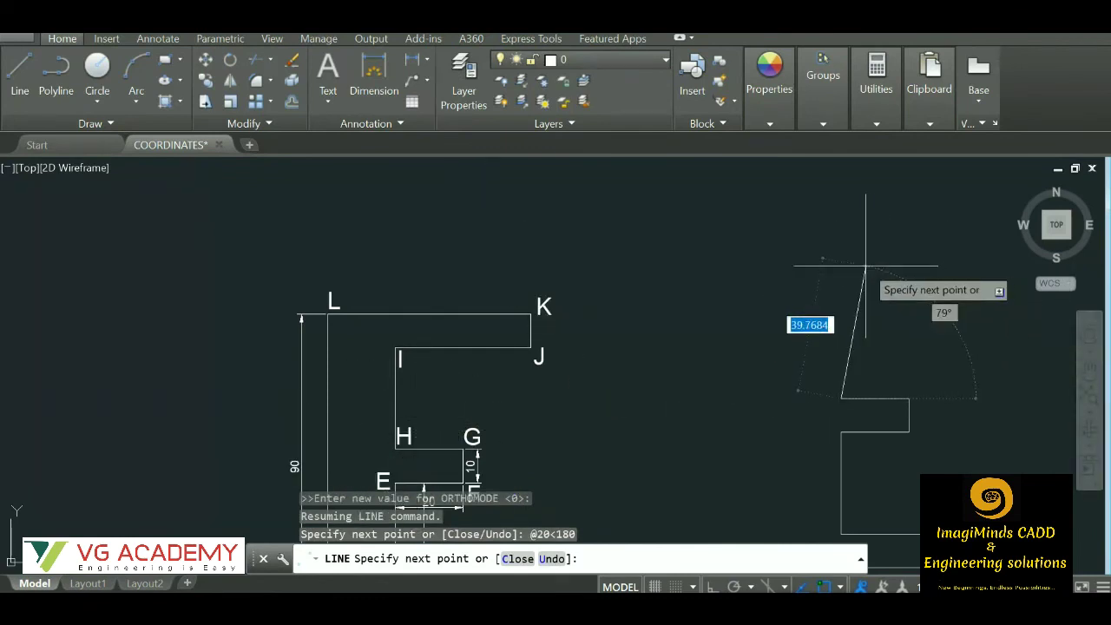
Continue from corner H of the E-shape copy with edge HI, 30 units long at an angle of 90°.
{"action": "key", "text": "F8"}
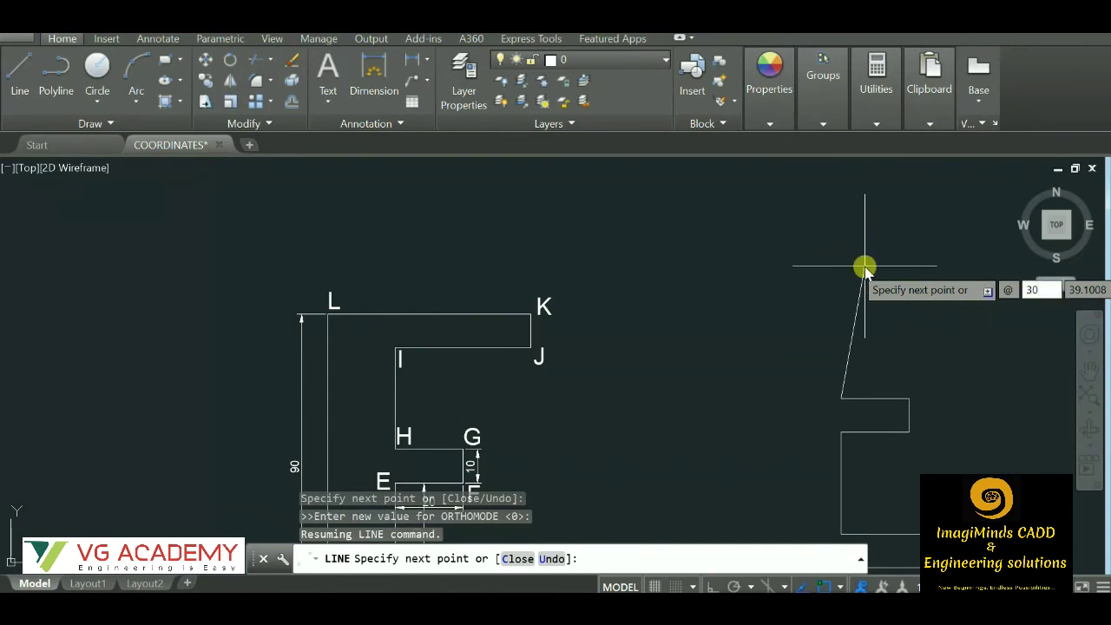
{"action": "key", "text": "Tab"}
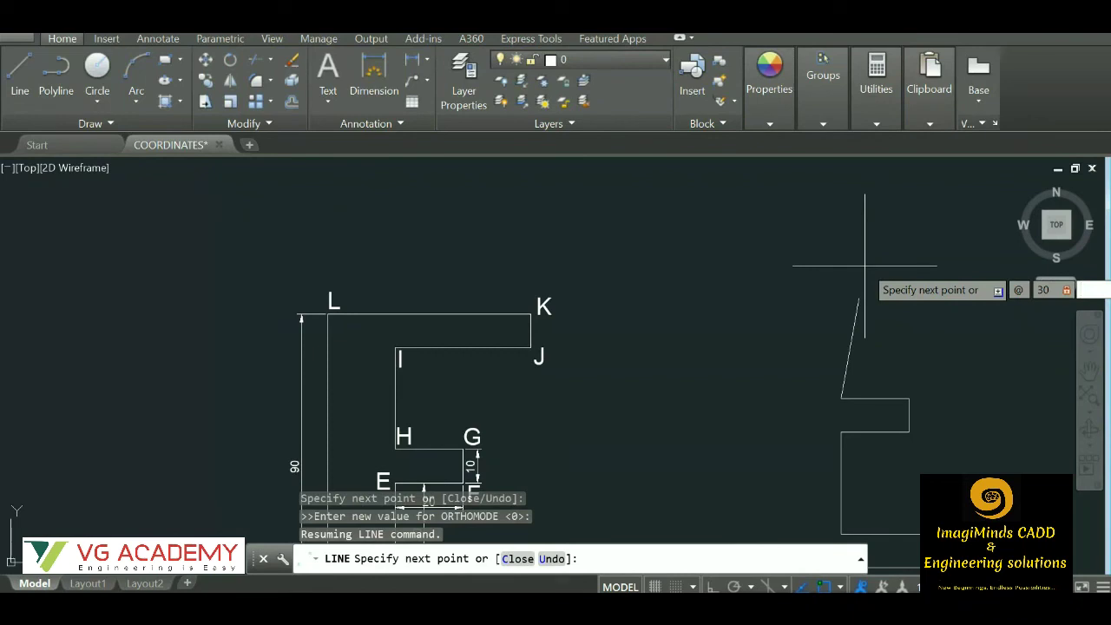
{"action": "key", "text": "Return"}
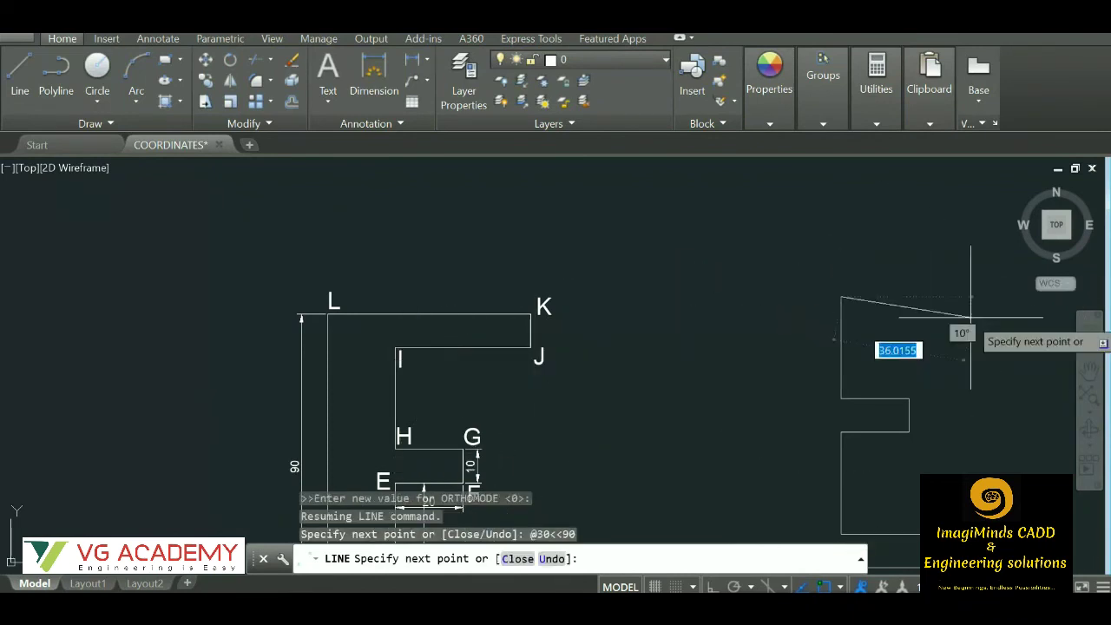
{"action": "type", "text": "@"}
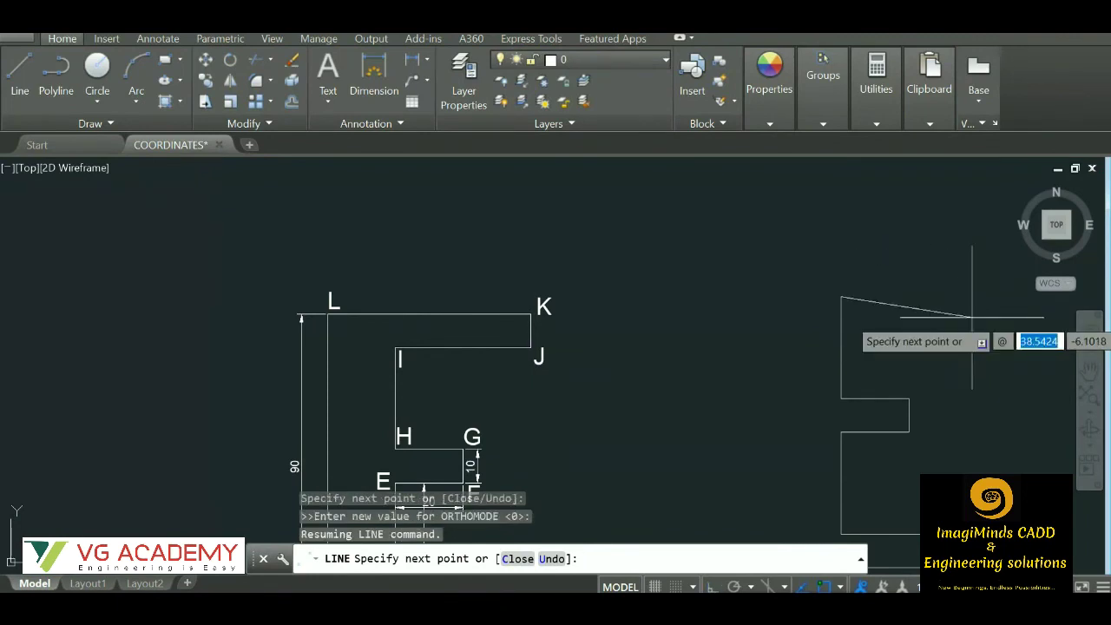
{"action": "type", "text": "40"}
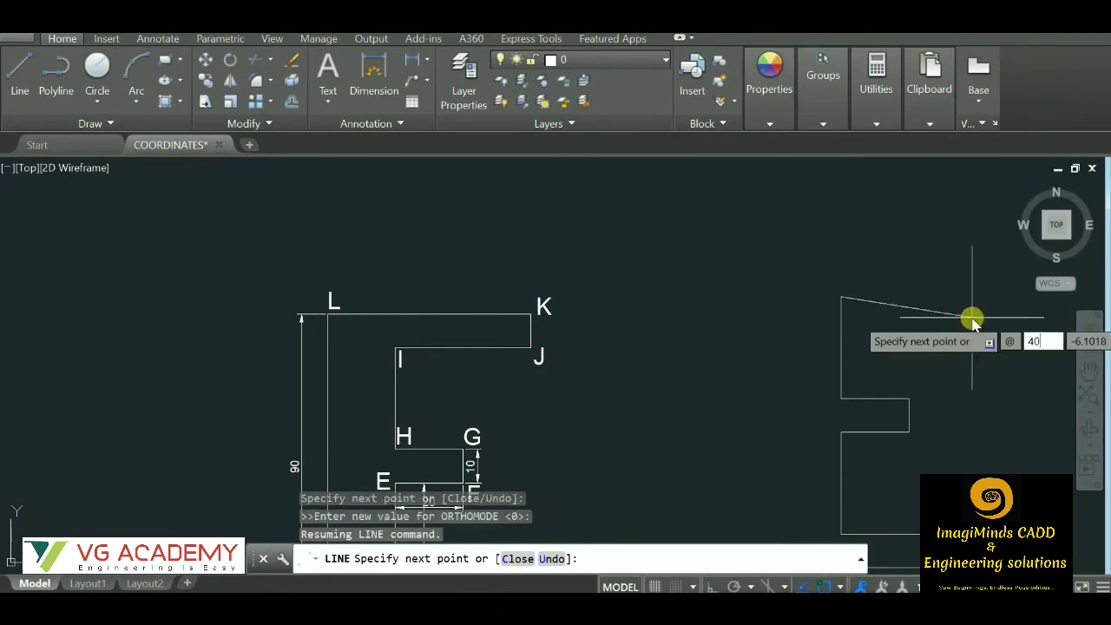
{"action": "type", "text": "<"}
{"action": "type", "text": "40"}
{"action": "key", "text": "Return"}
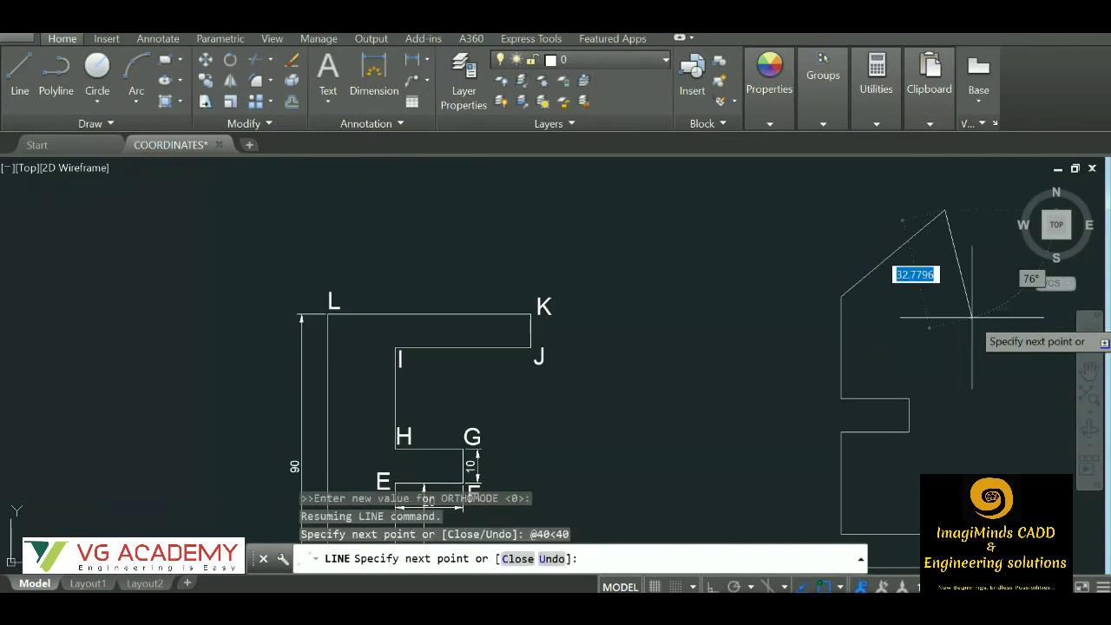
{"action": "key", "text": "ctrl+z"}
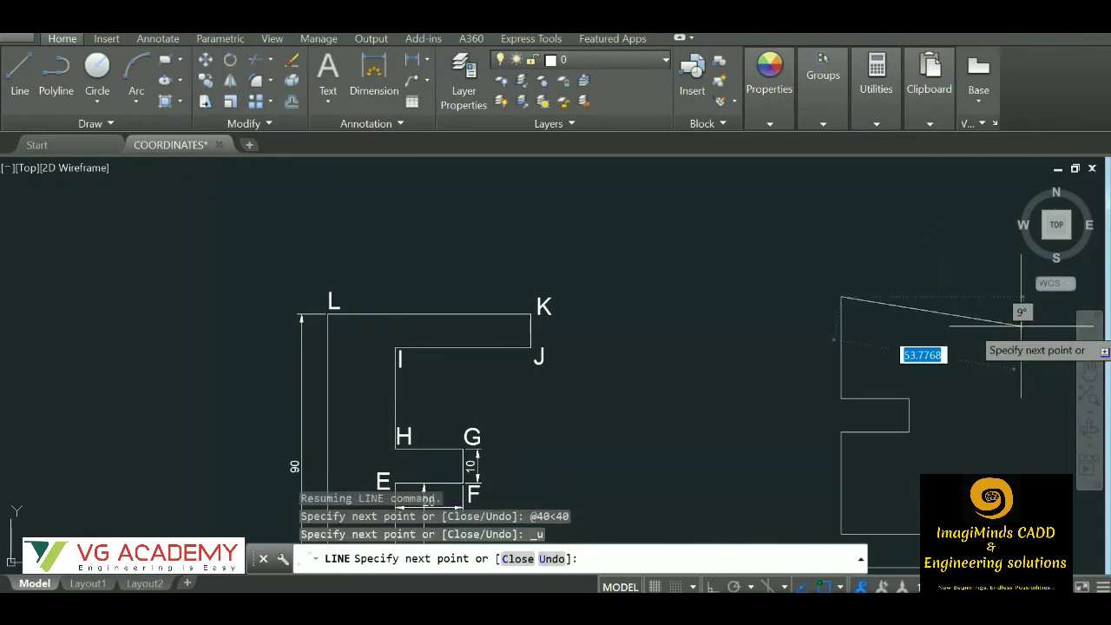
{"action": "type", "text": "@40"}
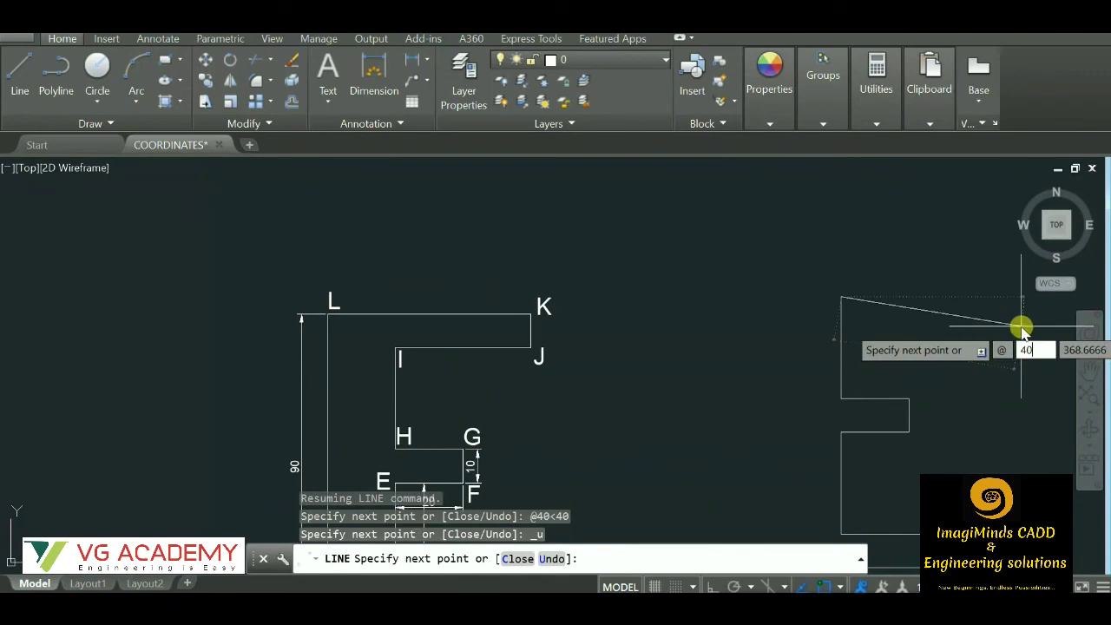
{"action": "key", "text": "Tab"}
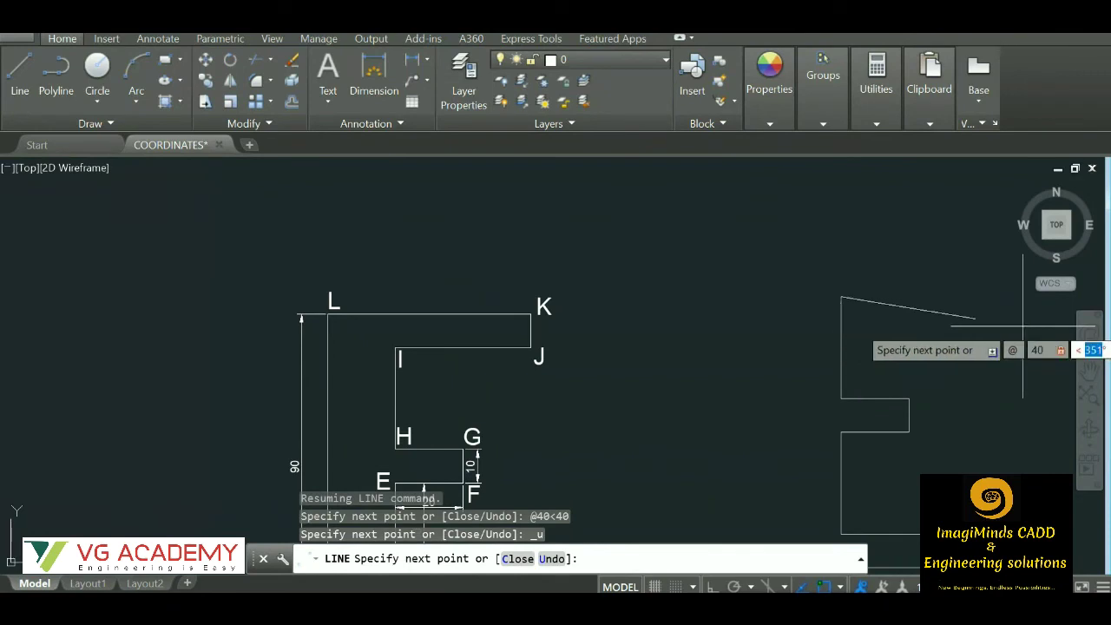
{"action": "type", "text": "0"}
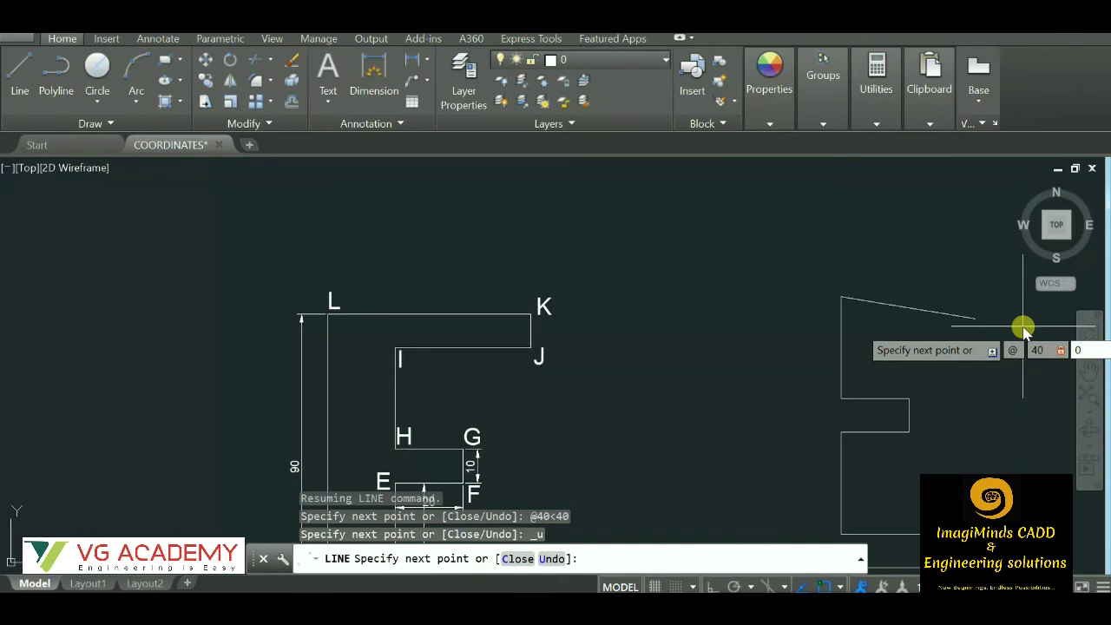
{"action": "key", "text": "Return"}
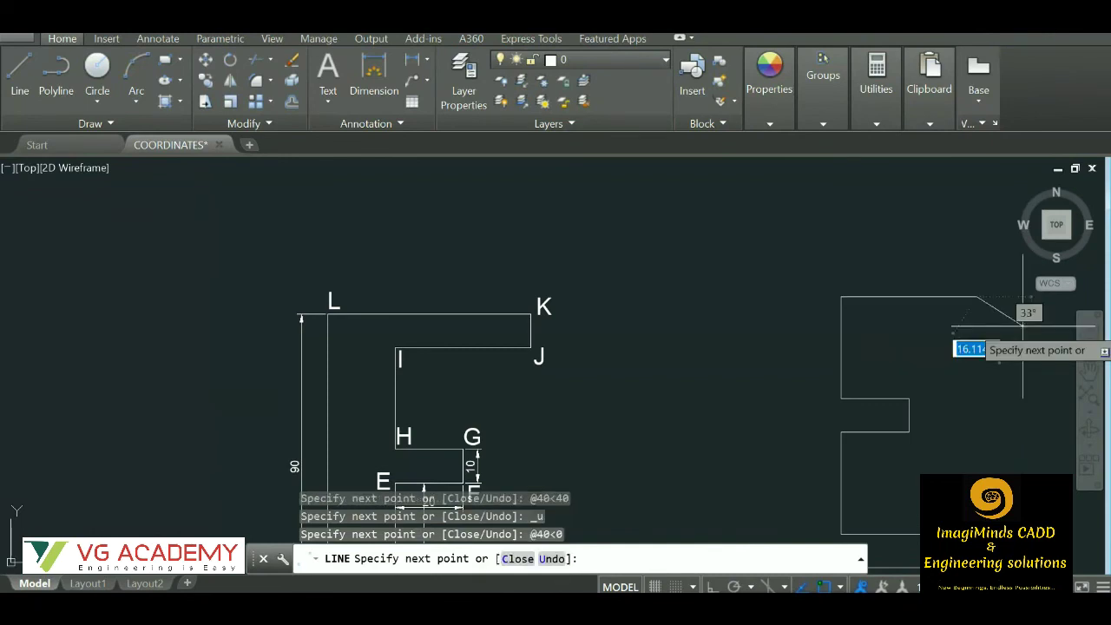
{"action": "key", "text": "F8"}
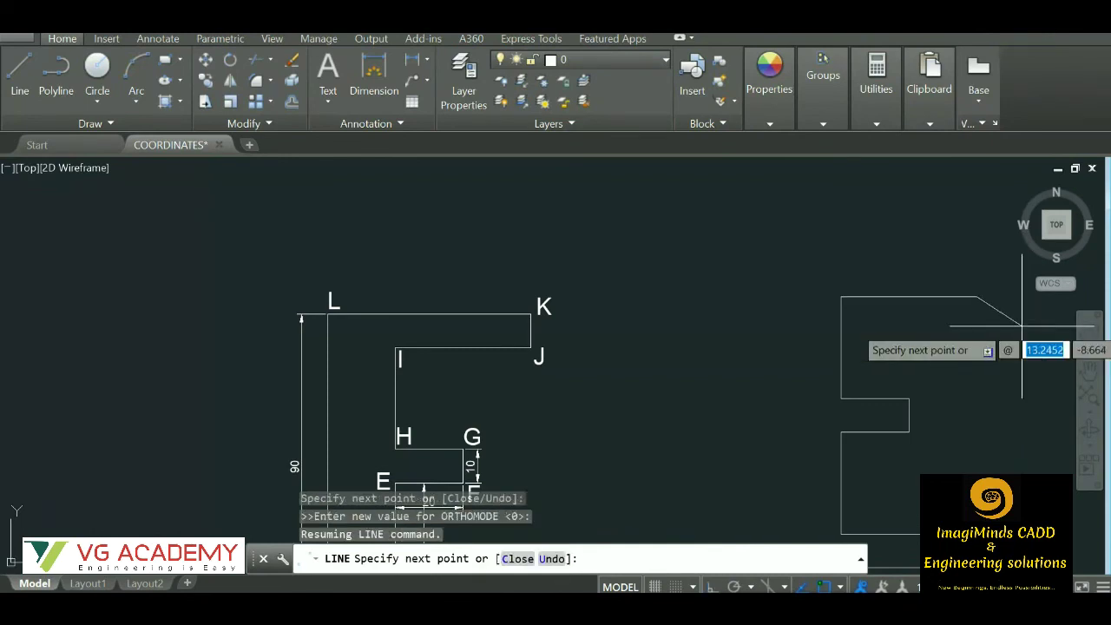
{"action": "type", "text": "10"}
{"action": "key", "text": "Tab"}
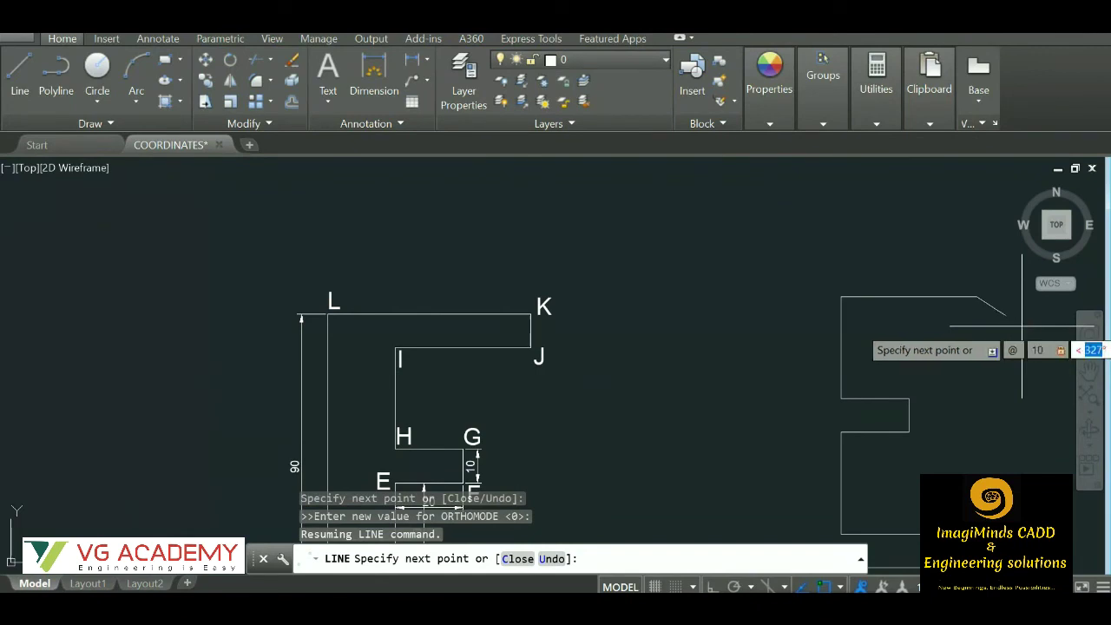
{"action": "type", "text": "90"}
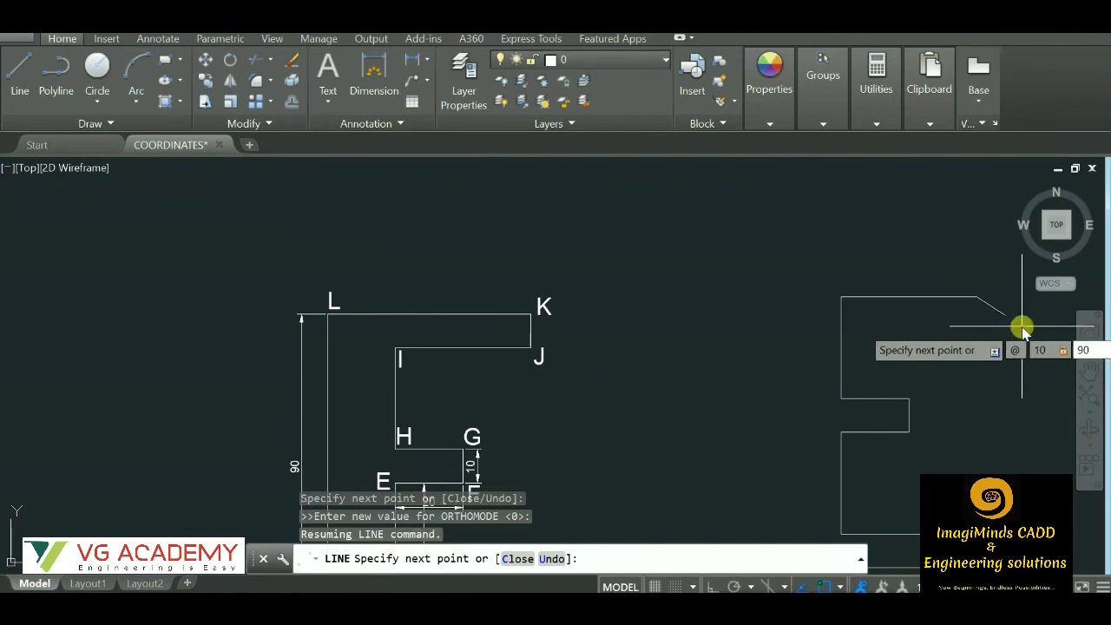
{"action": "key", "text": "Return"}
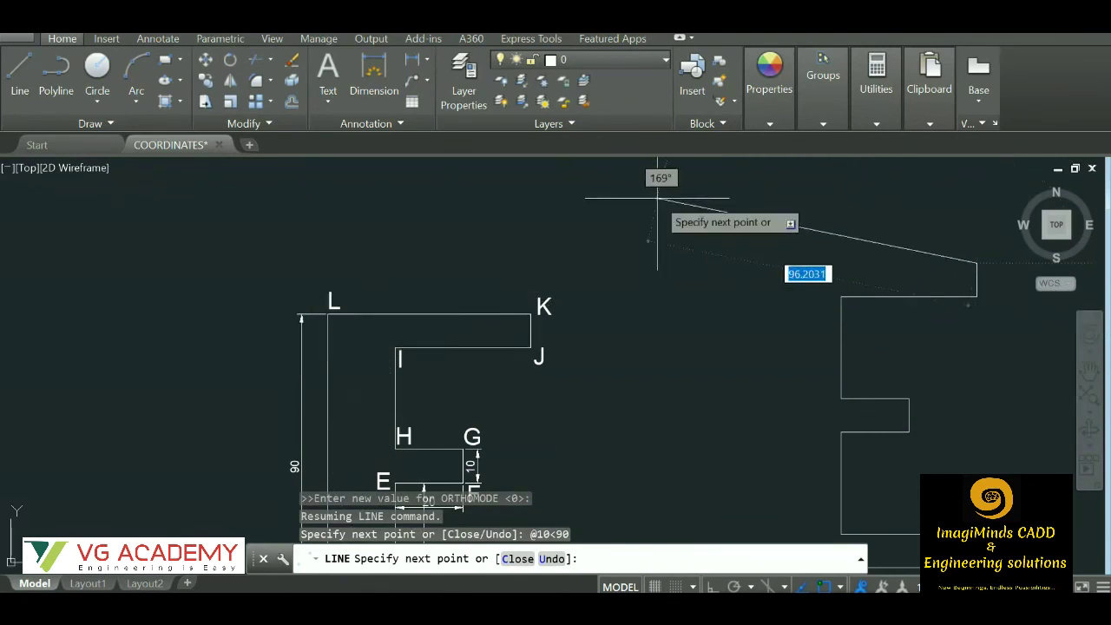
{"action": "type", "text": "@60"}
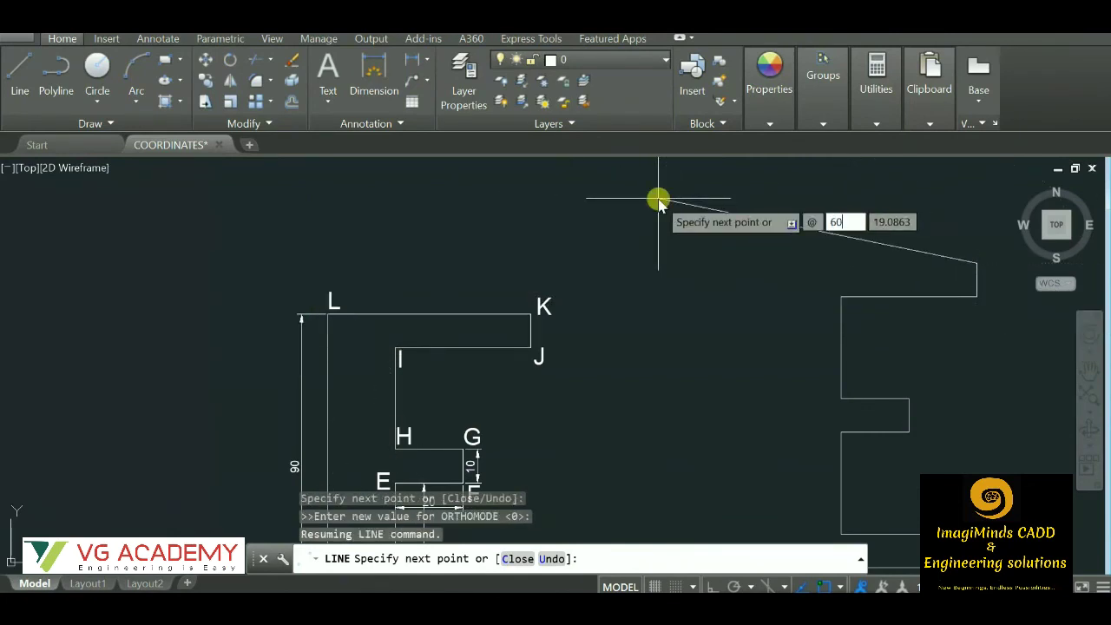
{"action": "type", "text": "< 169°"}
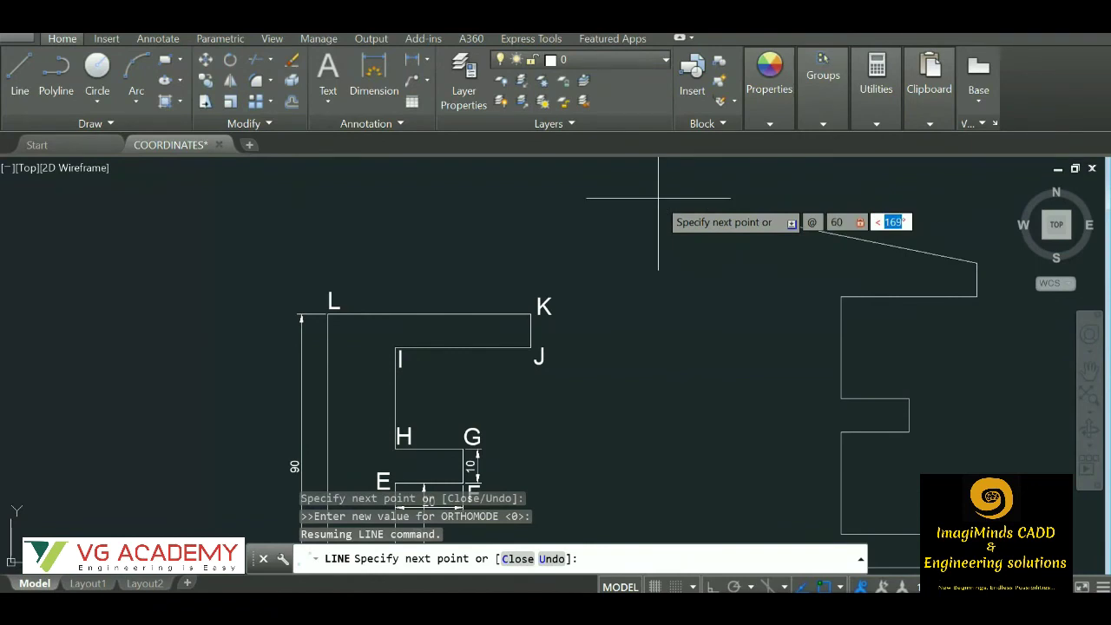
{"action": "type", "text": "180"}
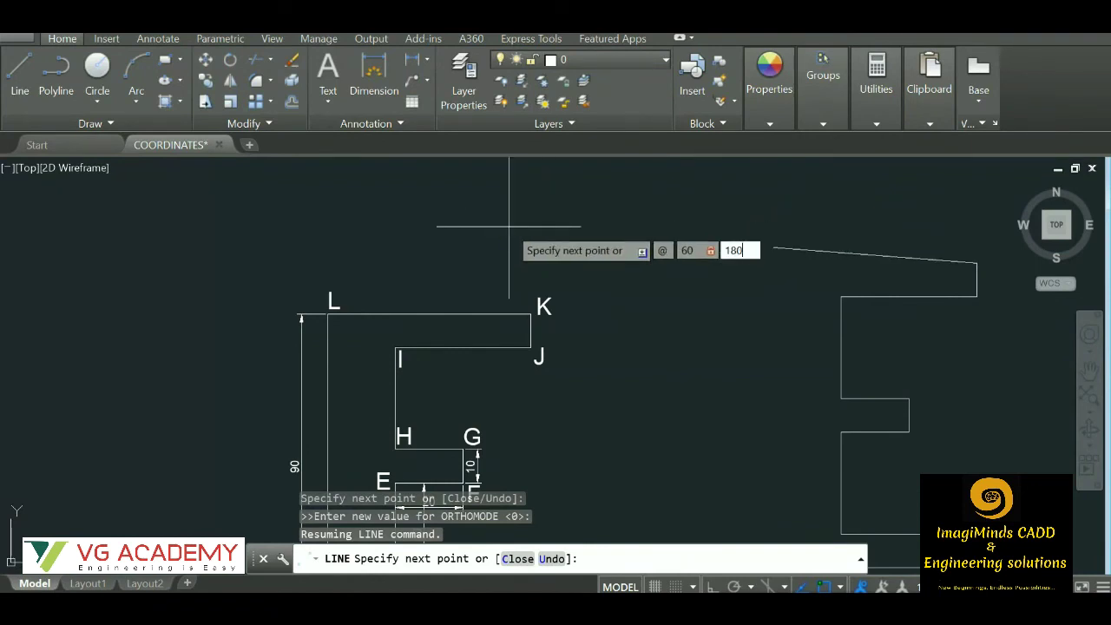
{"action": "key", "text": "Return"}
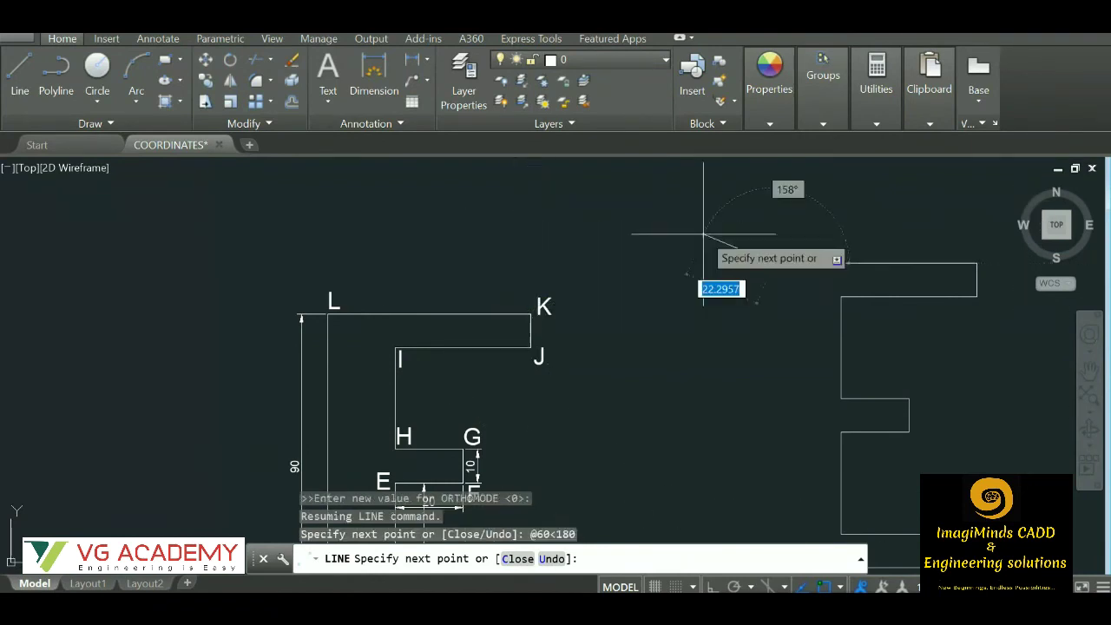
{"action": "scroll", "coordinate": [726, 298], "scroll_direction": "down", "scroll_amount": 3}
{"action": "scroll", "coordinate": [738, 320], "scroll_direction": "up", "scroll_amount": 4}
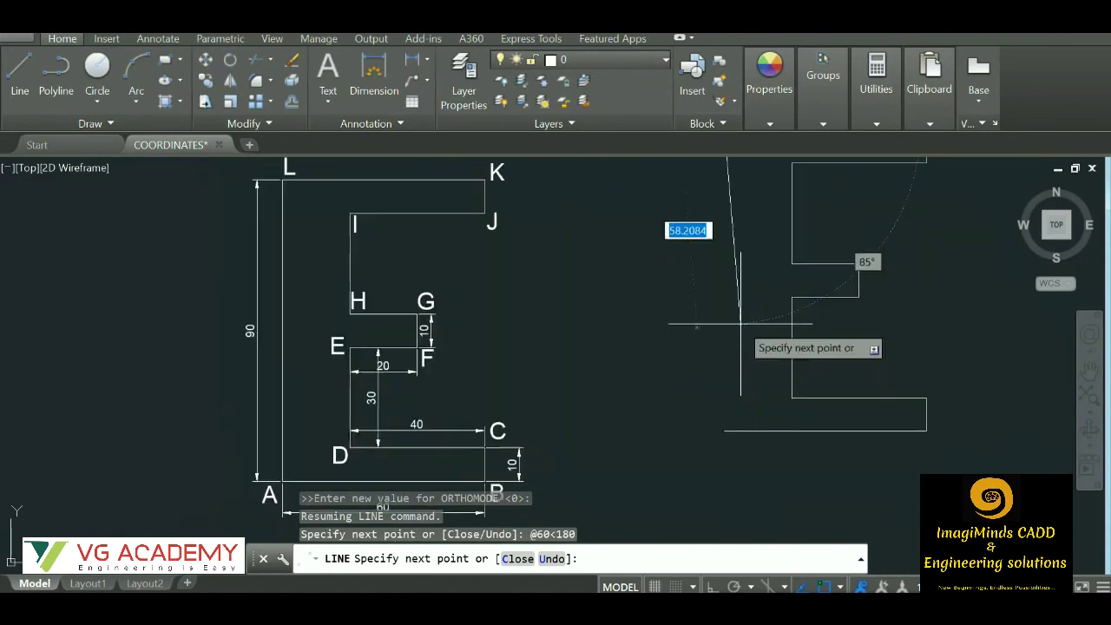
{"action": "key", "text": "F8"}
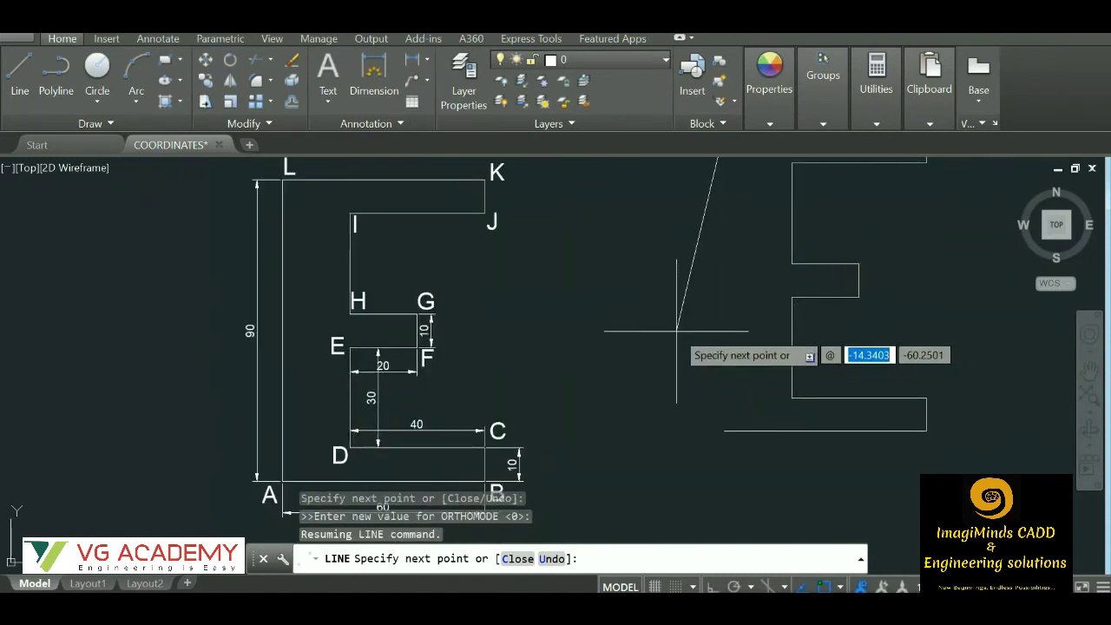
{"action": "type", "text": "60<"}
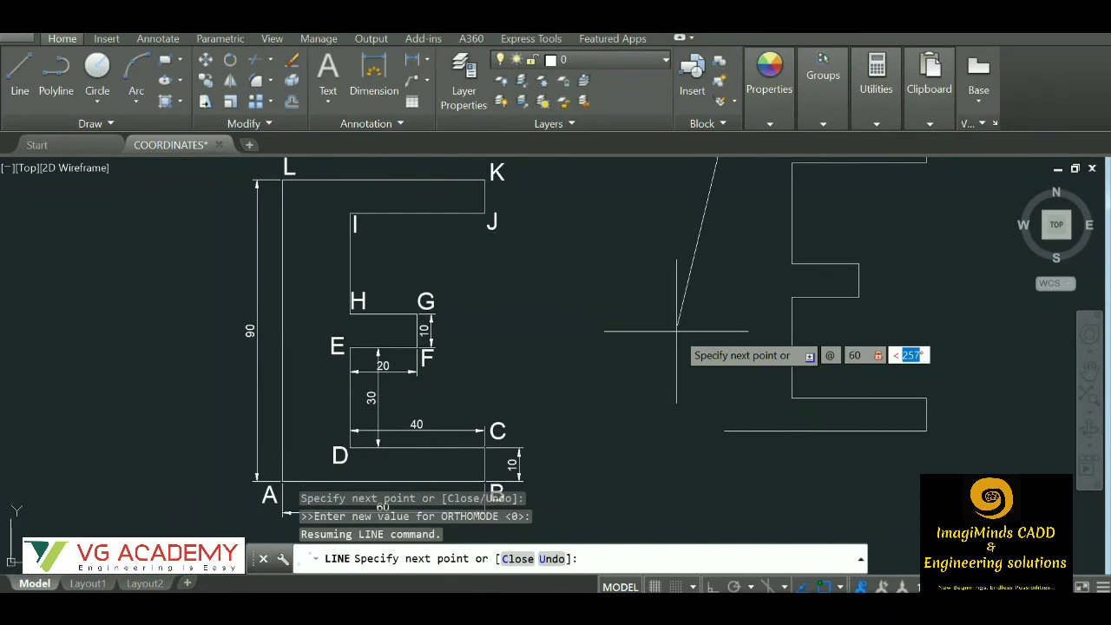
{"action": "type", "text": "270"}
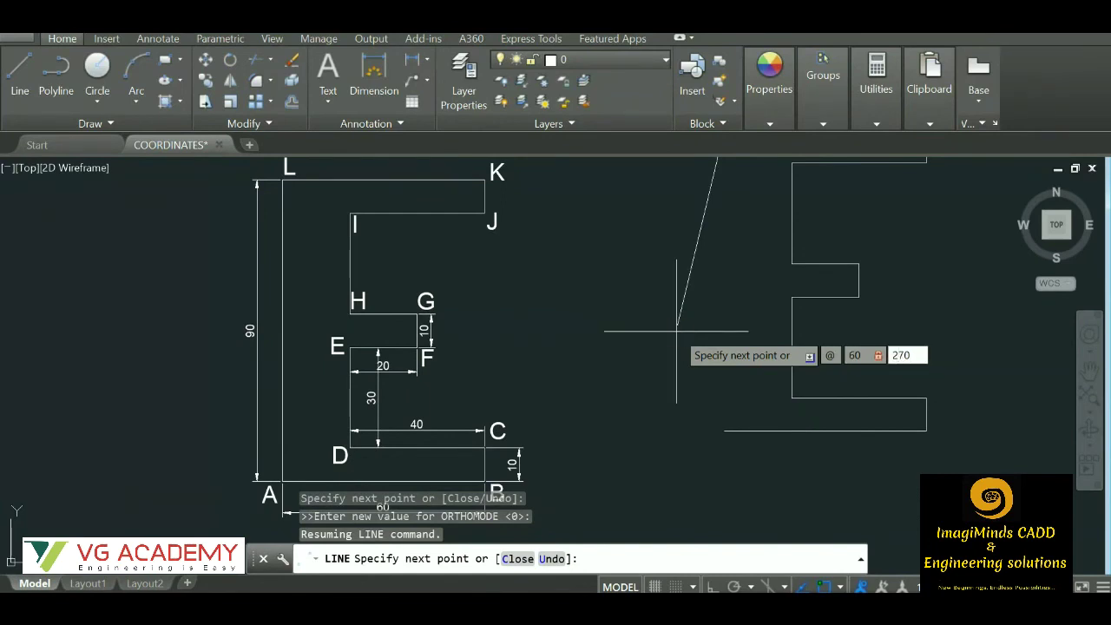
{"action": "key", "text": "Return"}
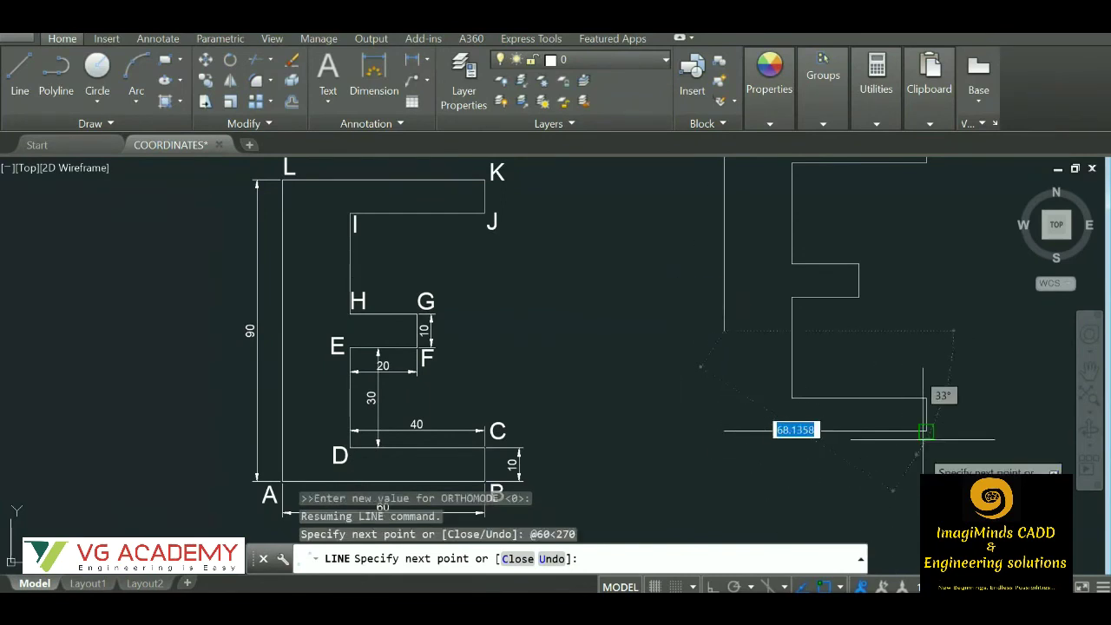
{"action": "scroll", "coordinate": [755, 426], "scroll_direction": "down", "scroll_amount": 4}
{"action": "scroll", "coordinate": [755, 427], "scroll_direction": "up", "scroll_amount": 4}
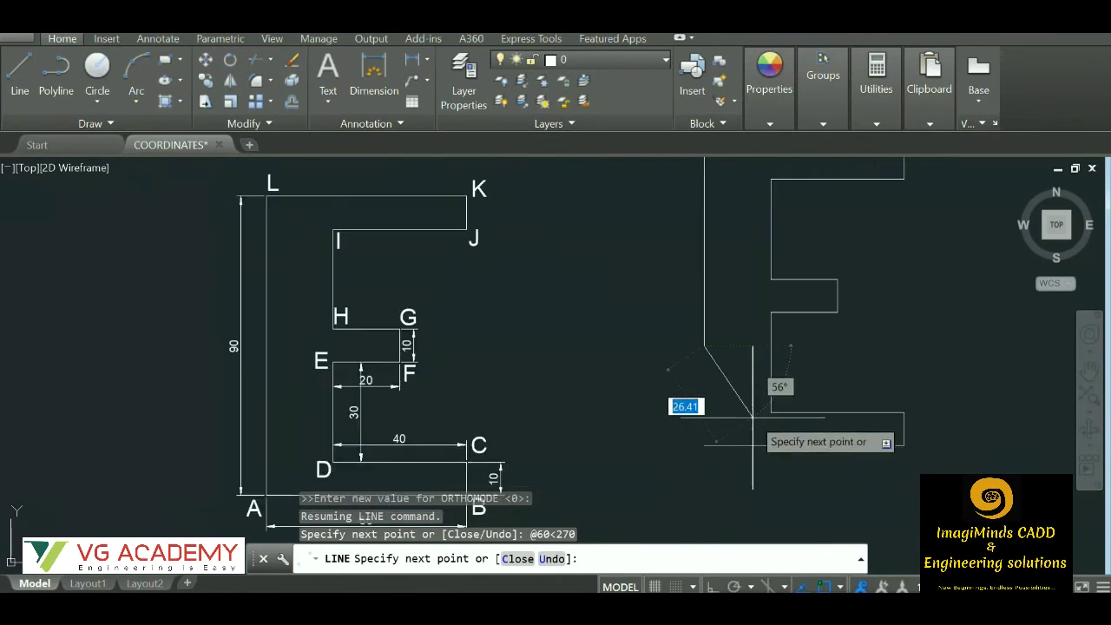
{"action": "key", "text": "ctrl+z"}
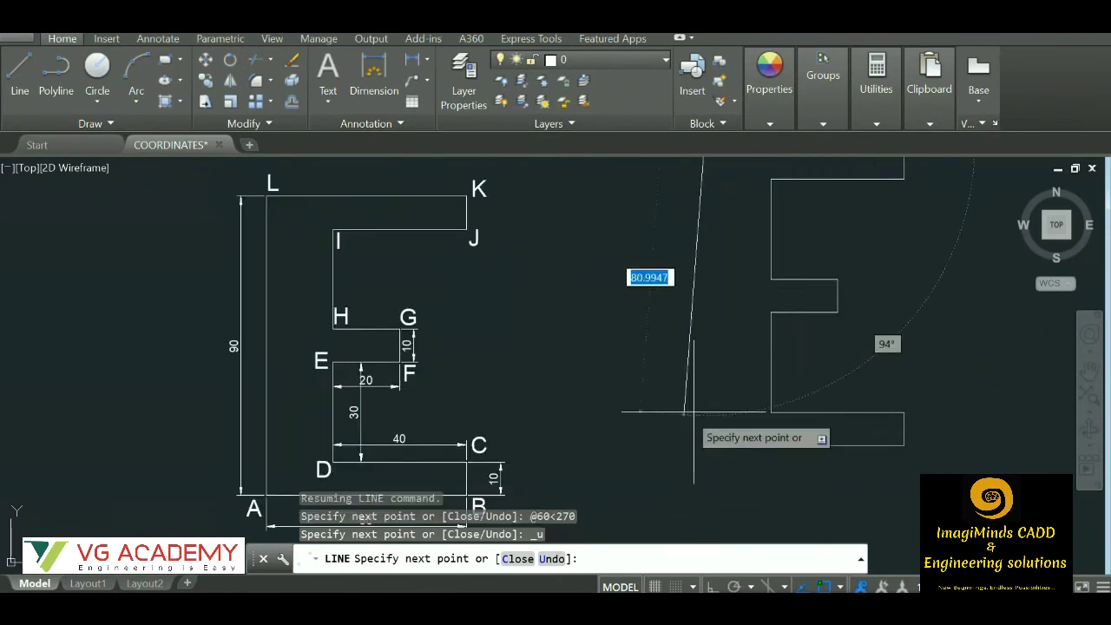
{"action": "scroll", "coordinate": [726, 414], "scroll_direction": "down", "scroll_amount": 4}
{"action": "scroll", "coordinate": [552, 395], "scroll_direction": "up", "scroll_amount": 5}
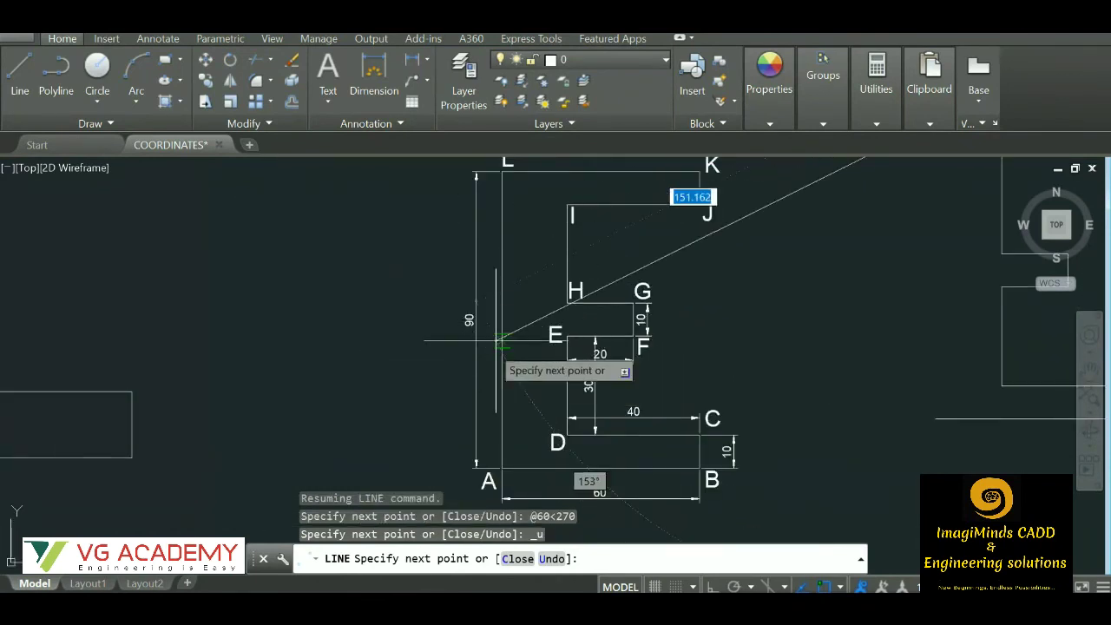
{"action": "scroll", "coordinate": [946, 340], "scroll_direction": "down", "scroll_amount": 4}
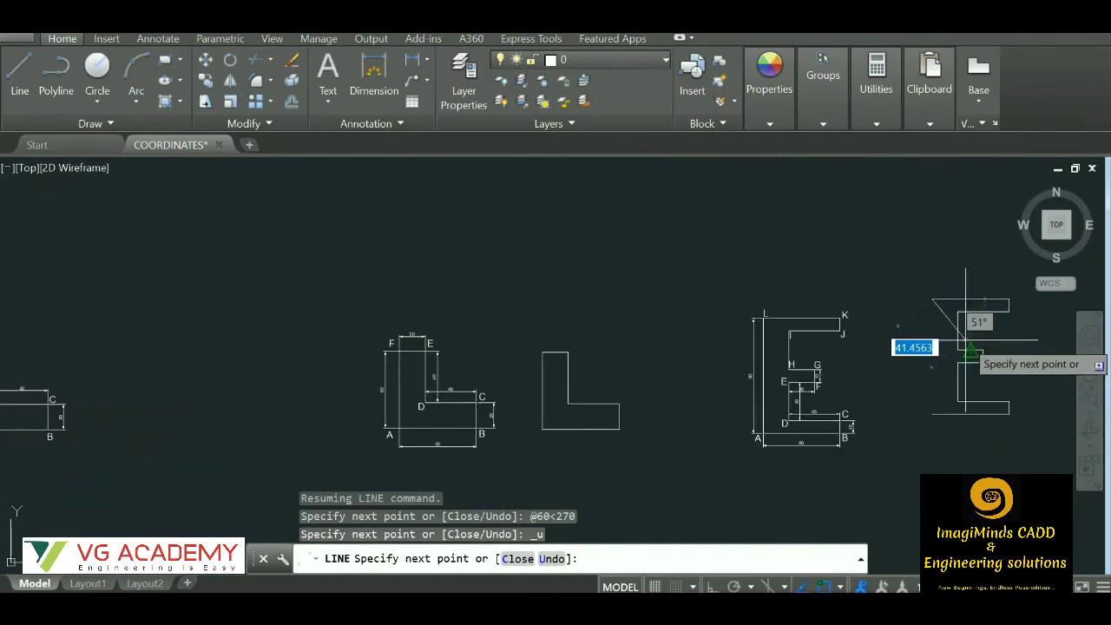
{"action": "key", "text": "F8"}
{"action": "type", "text": "90"}
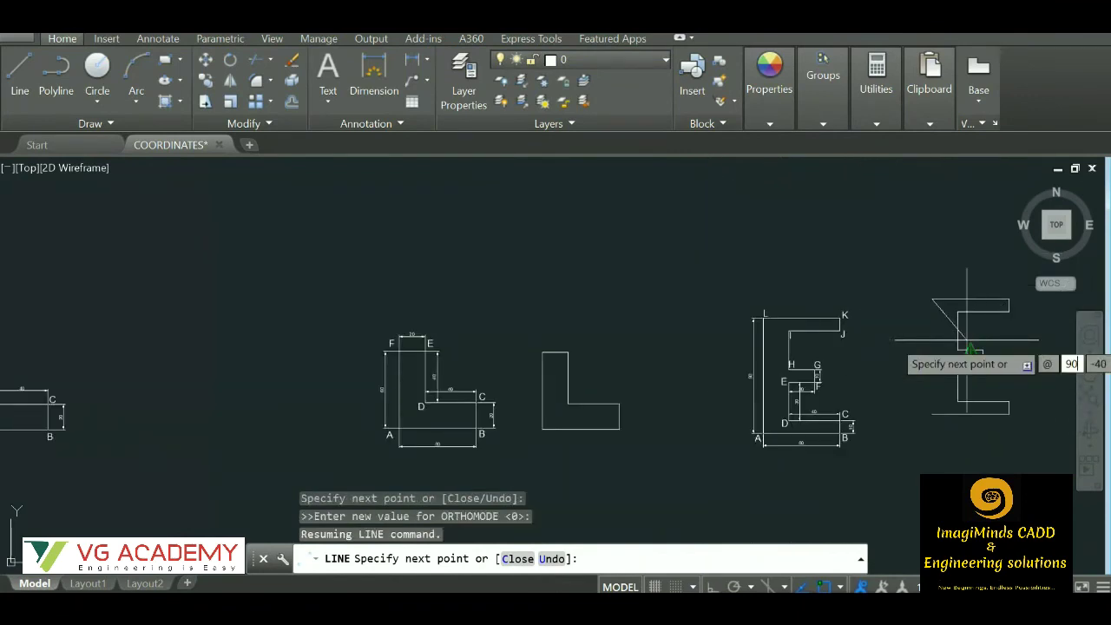
{"action": "key", "text": "Tab"}
{"action": "type", "text": "27"}
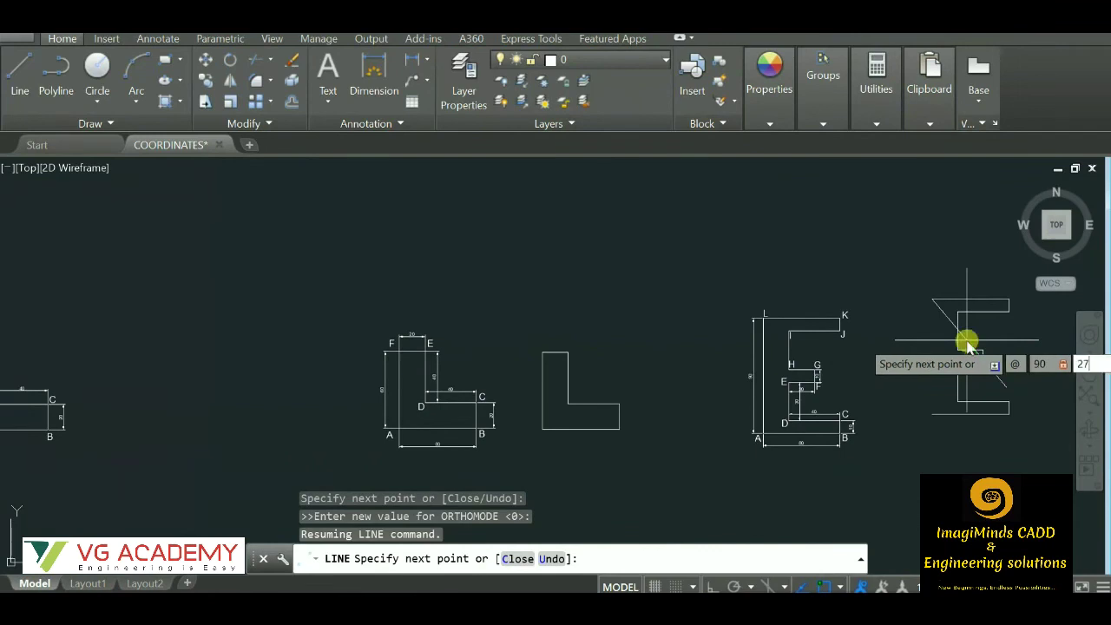
{"action": "type", "text": "0"}
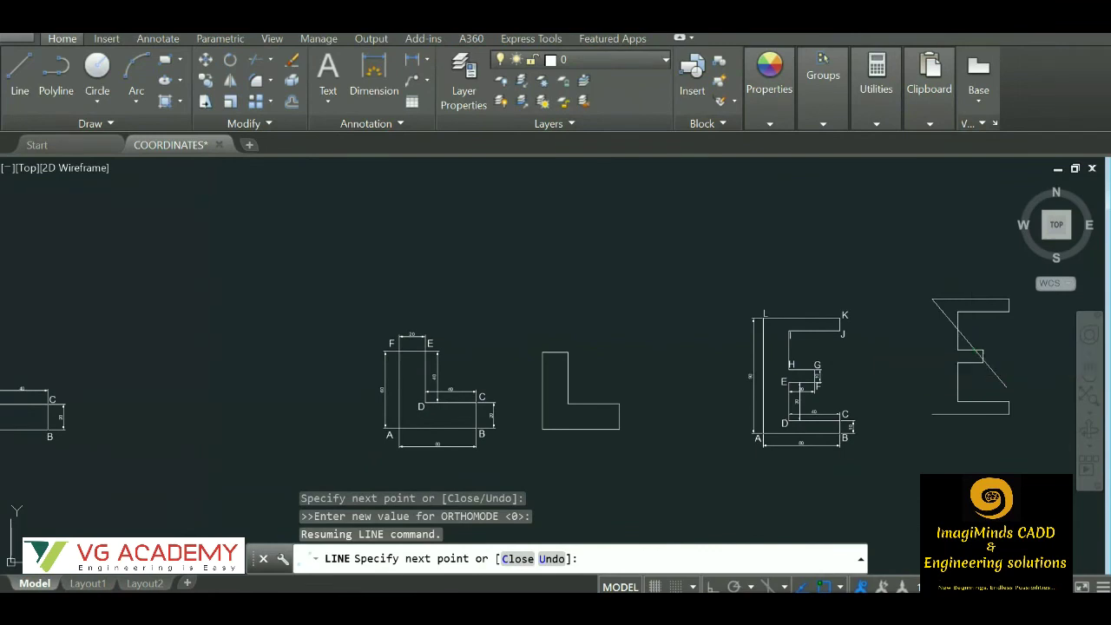
{"action": "key", "text": "Return"}
{"action": "key", "text": "Escape"}
{"action": "scroll", "coordinate": [975, 401], "scroll_direction": "down", "scroll_amount": 3}
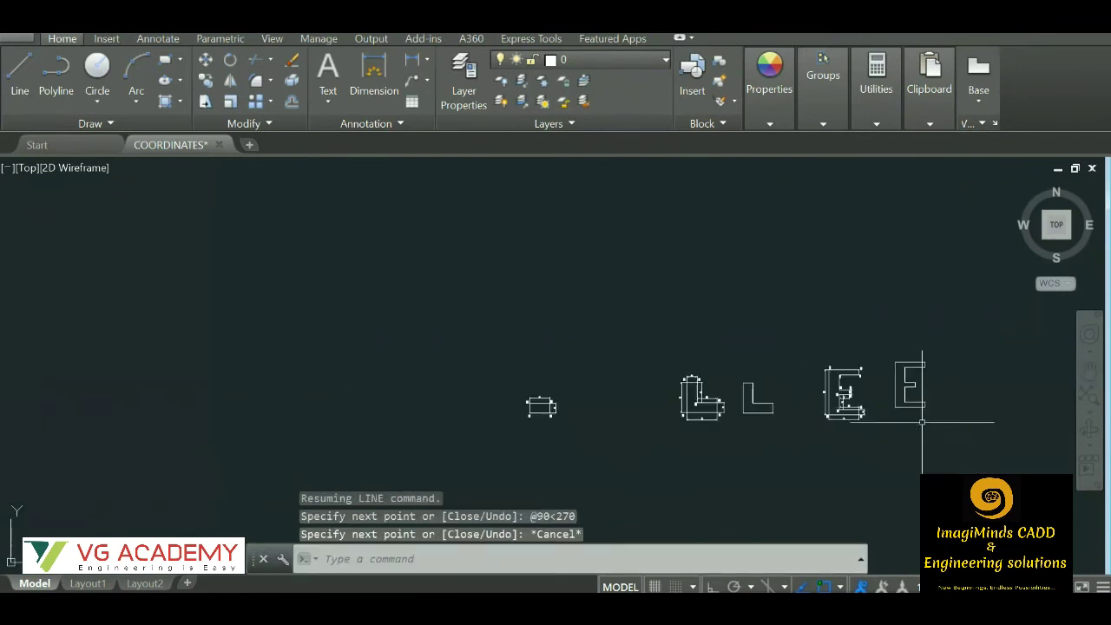
{"action": "scroll", "coordinate": [786, 389], "scroll_direction": "up", "scroll_amount": 4}
{"action": "scroll", "coordinate": [878, 449], "scroll_direction": "down", "scroll_amount": 2}
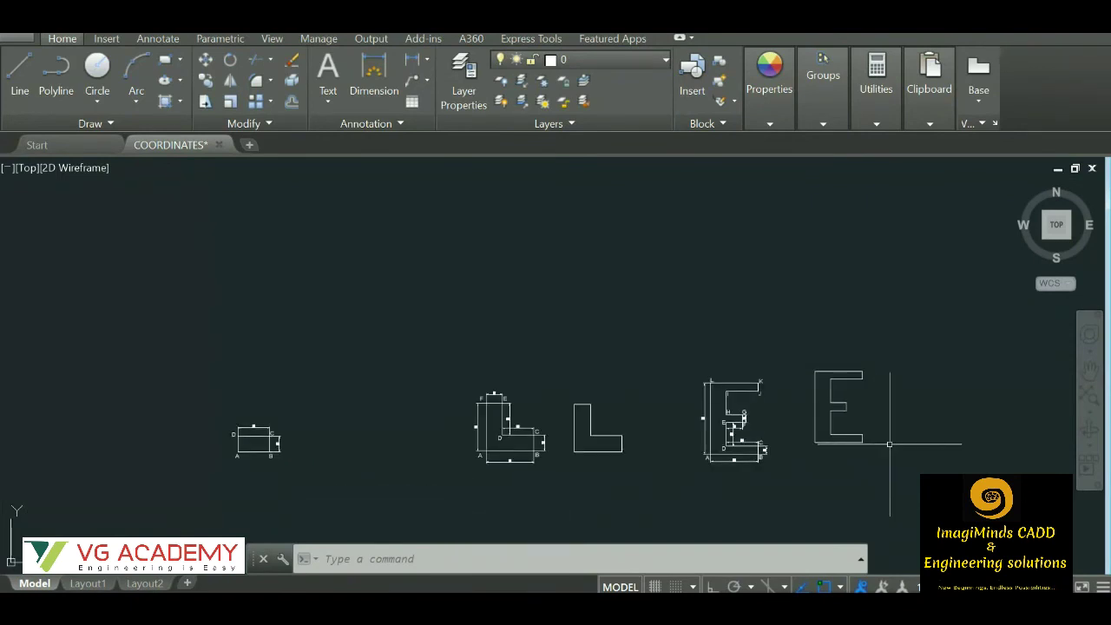
{"action": "scroll", "coordinate": [864, 438], "scroll_direction": "up", "scroll_amount": 4}
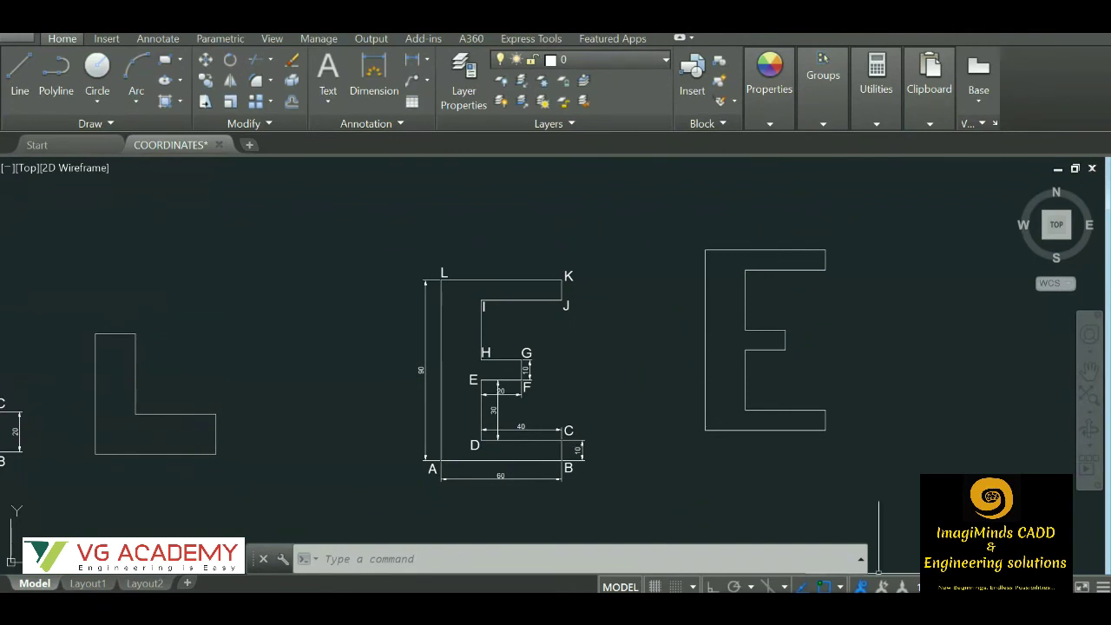
{"action": "scroll", "coordinate": [653, 326], "scroll_direction": "down", "scroll_amount": 2}
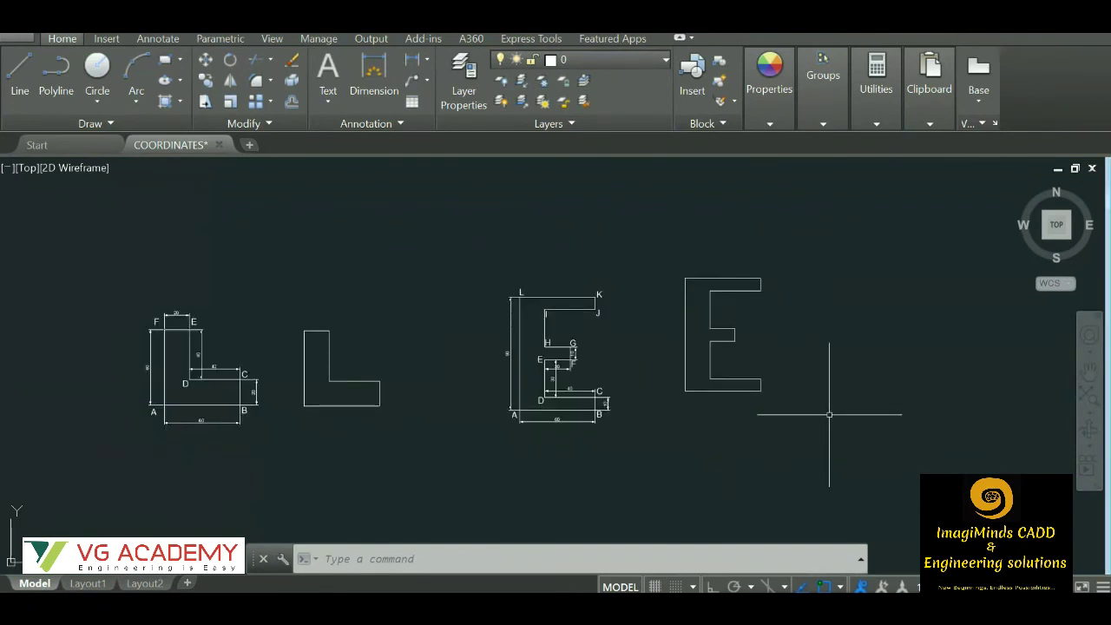